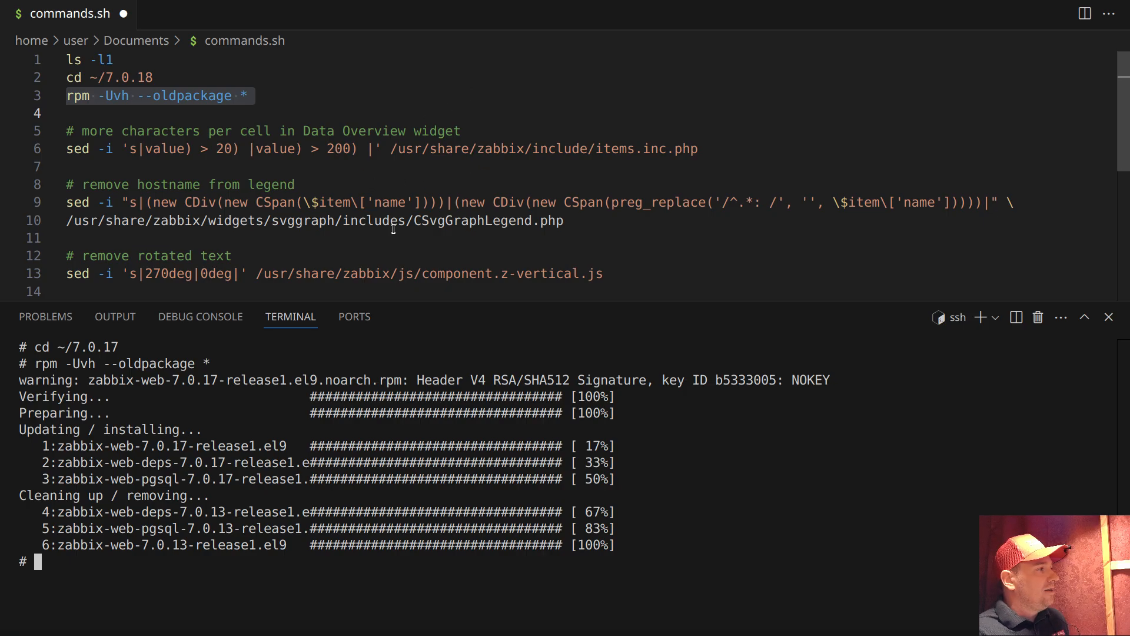
Search /usr/share/zabbix/js/component.z-vertical.js for 270deg with grep in the terminal
drag(254, 275, 605, 274)
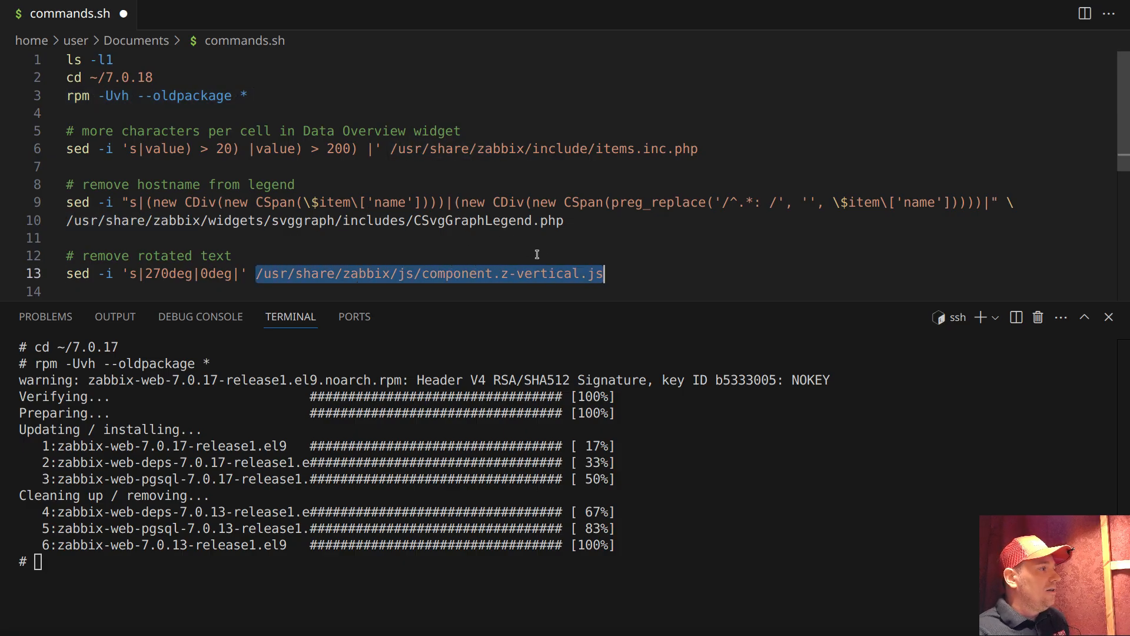
double_click(148, 275)
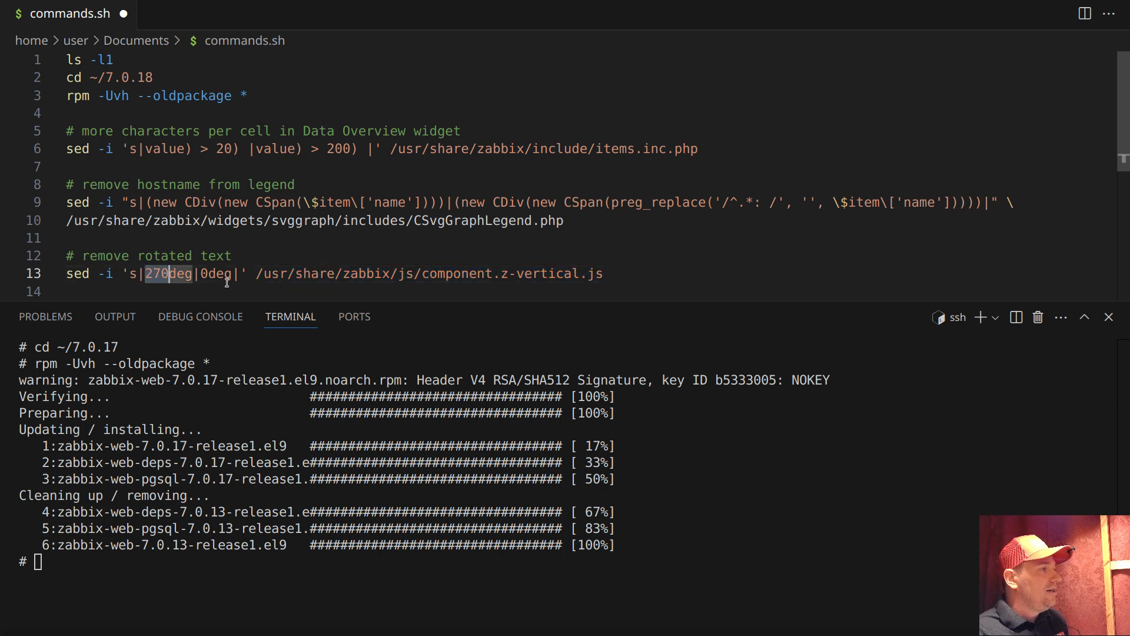
click(132, 561)
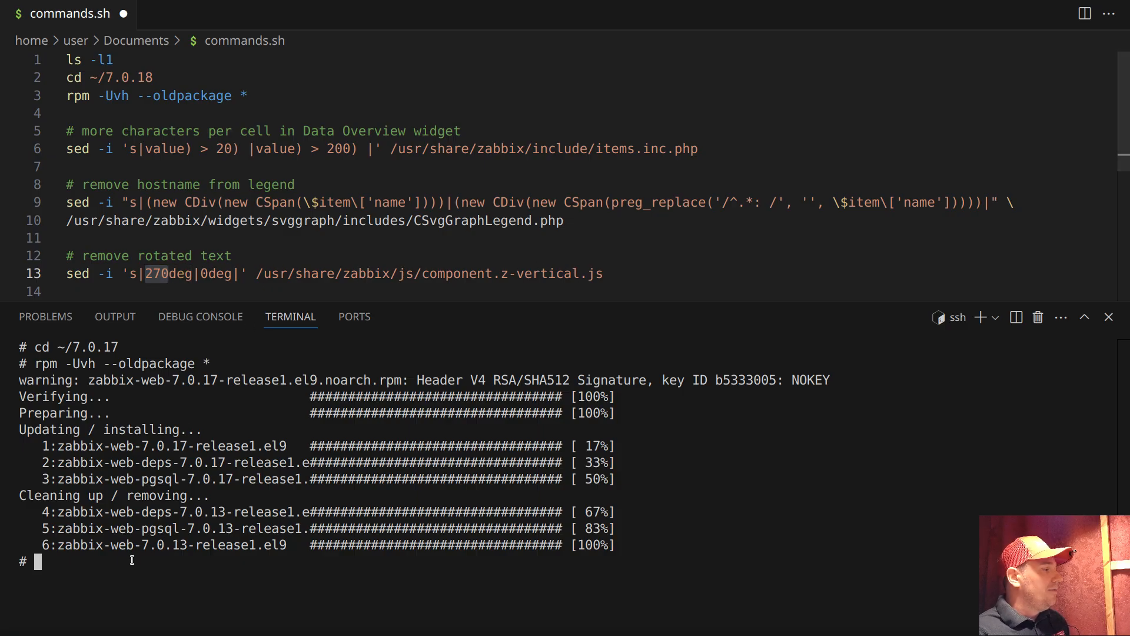
text(grep)
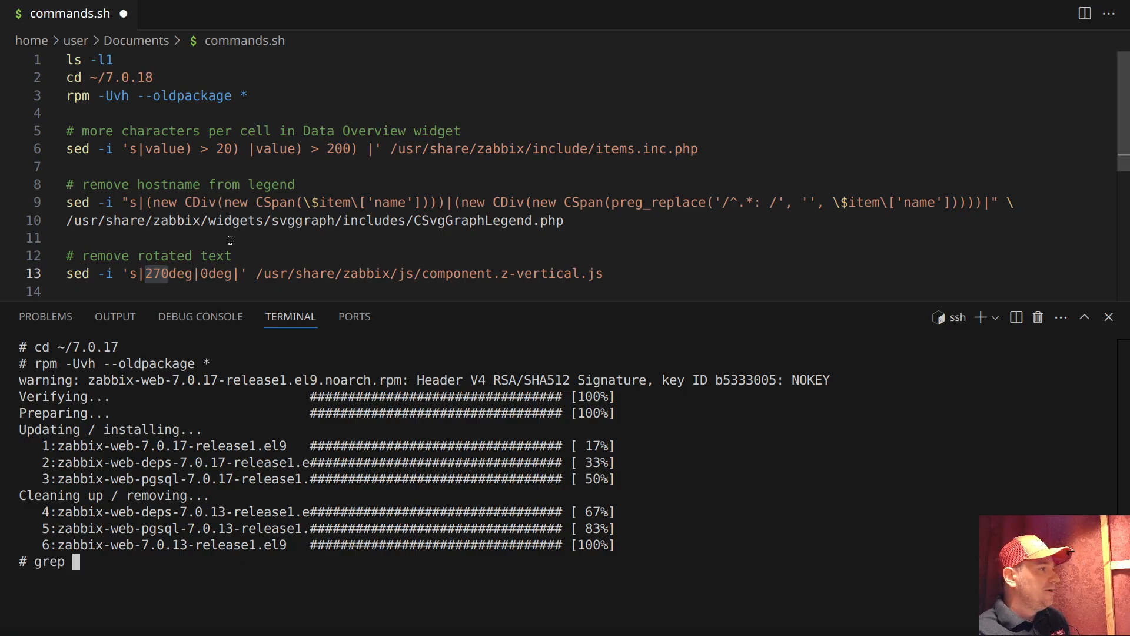
double_click(171, 273)
click(286, 547)
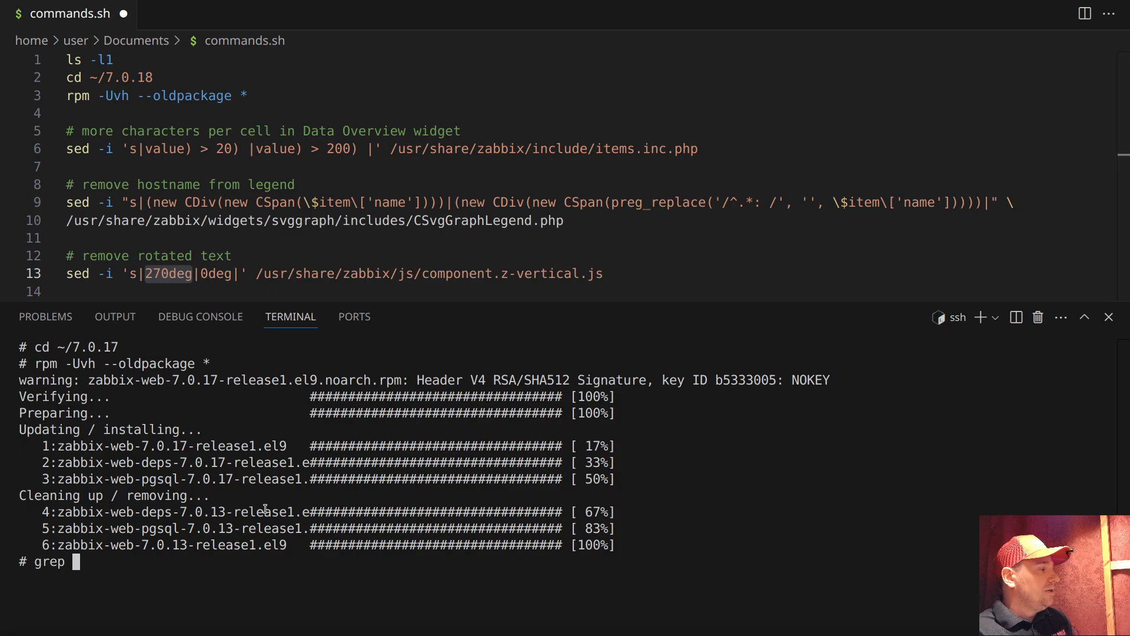
text(270deg)
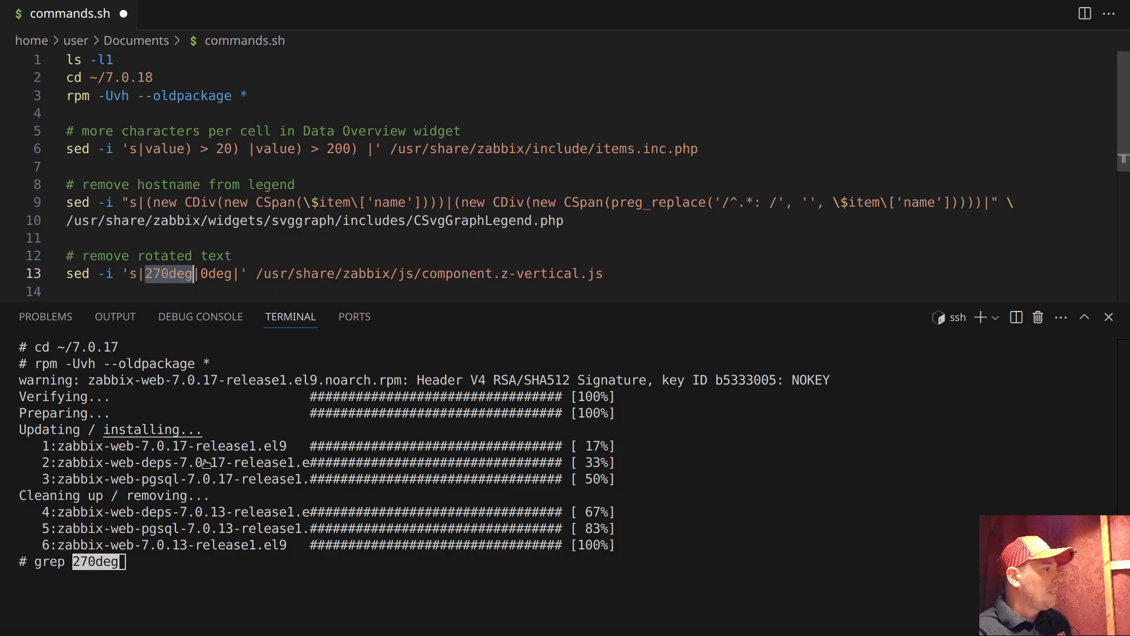
double_click(436, 274)
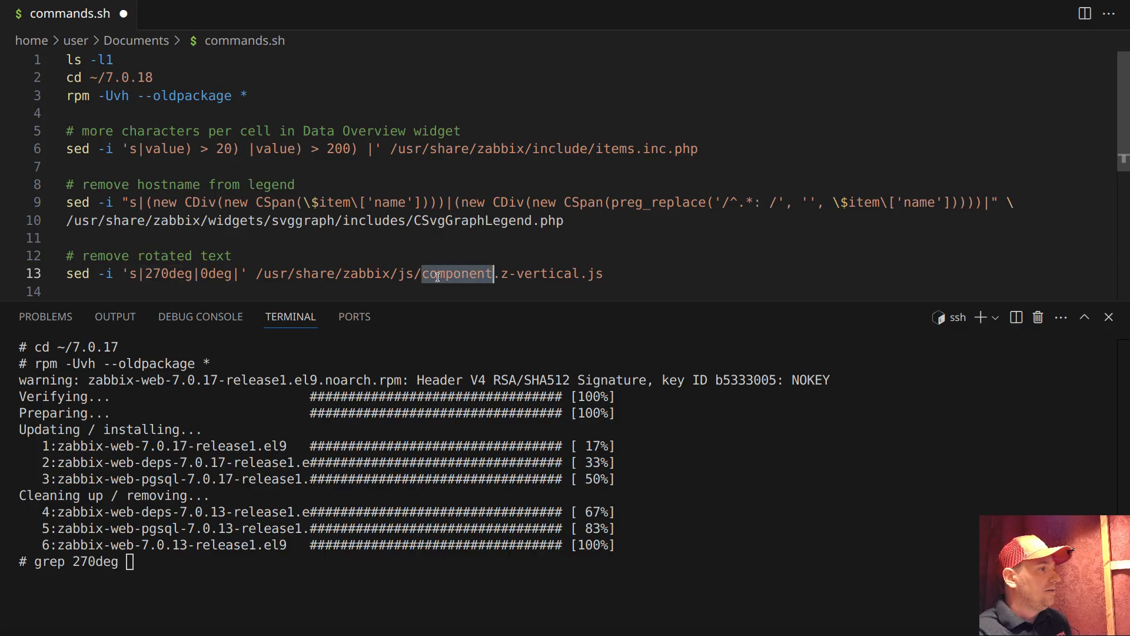
drag(256, 273, 670, 294)
key(ctrl+c)
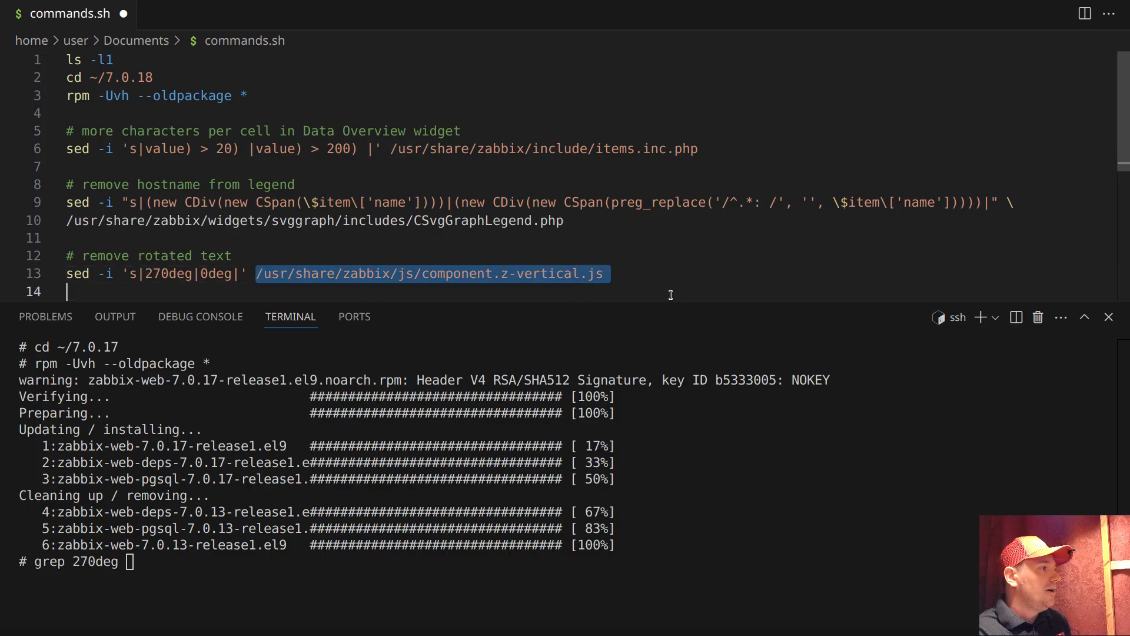
right_click(468, 429)
click(412, 316)
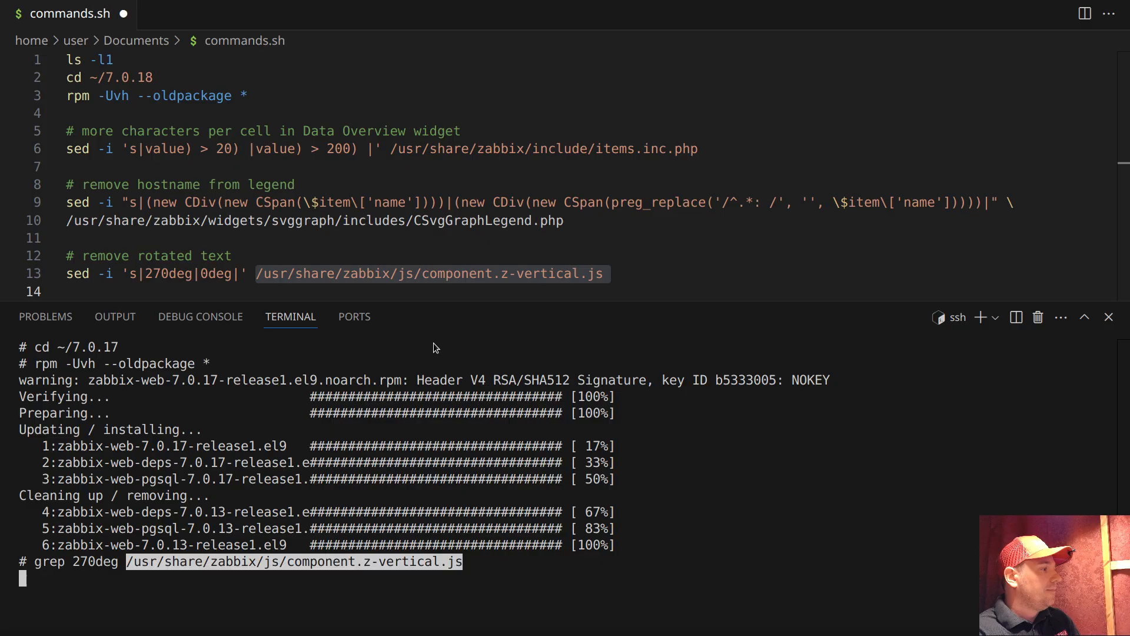
key(Return)
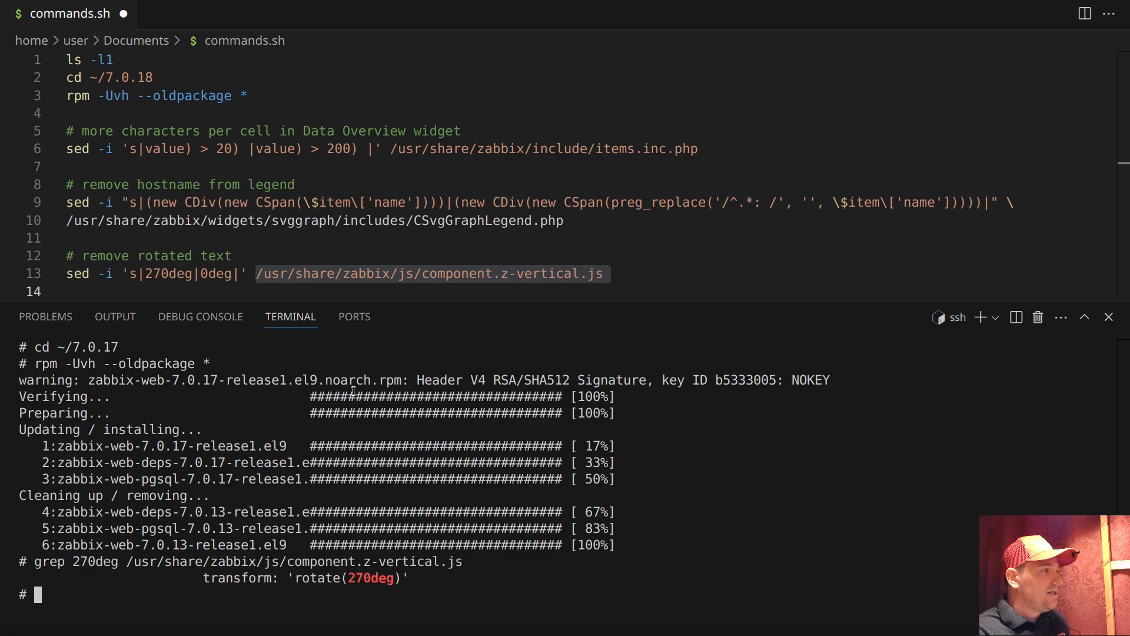
Examine the sed command under "remove rotated text" and compare it with the rotated host headers on the Zabbix dashboard in the browser
double_click(224, 273)
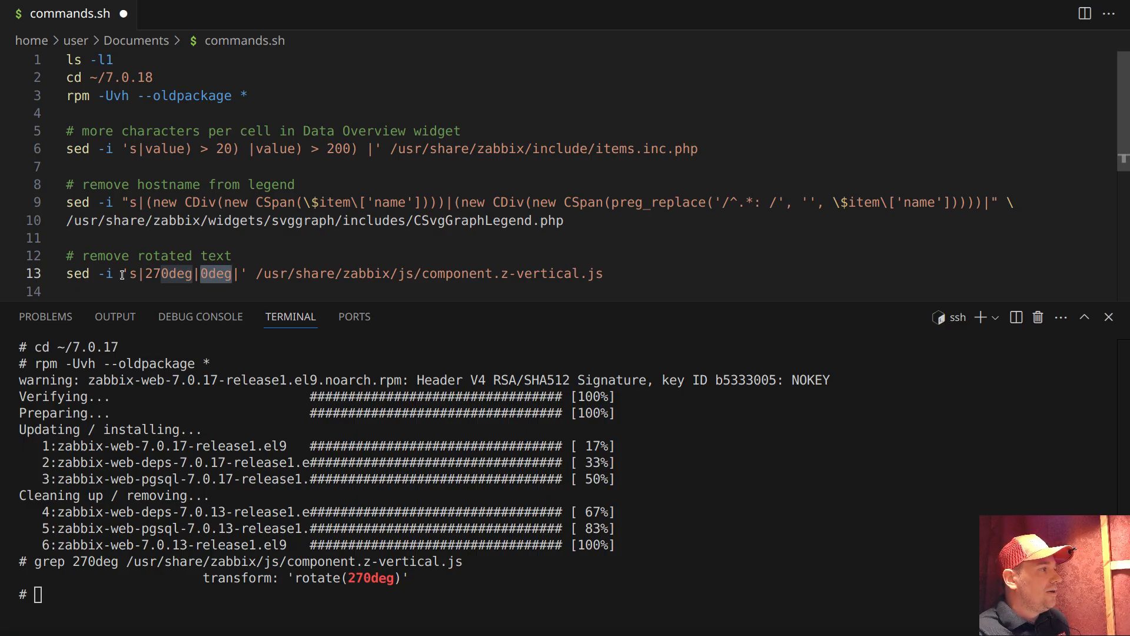
drag(122, 273, 60, 275)
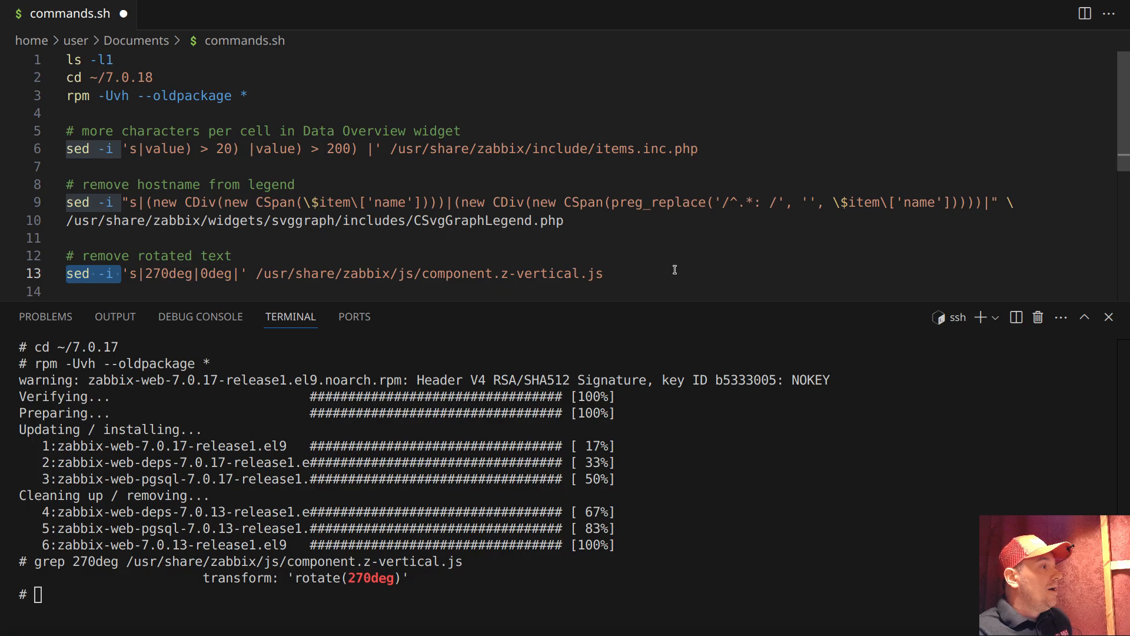
click(640, 270)
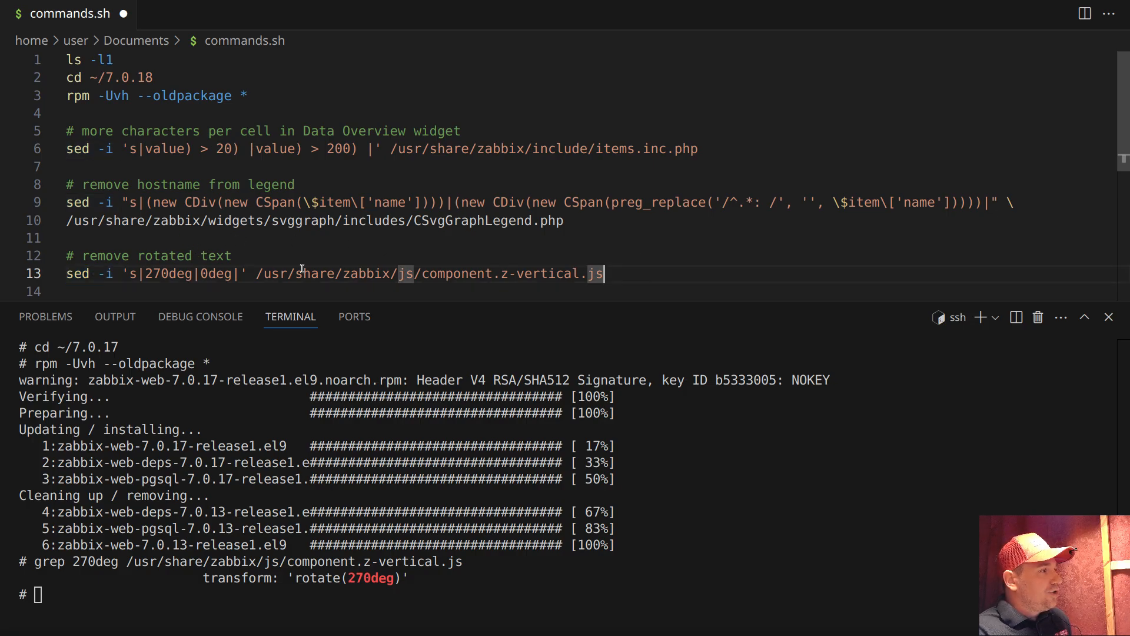
key(alt+Tab)
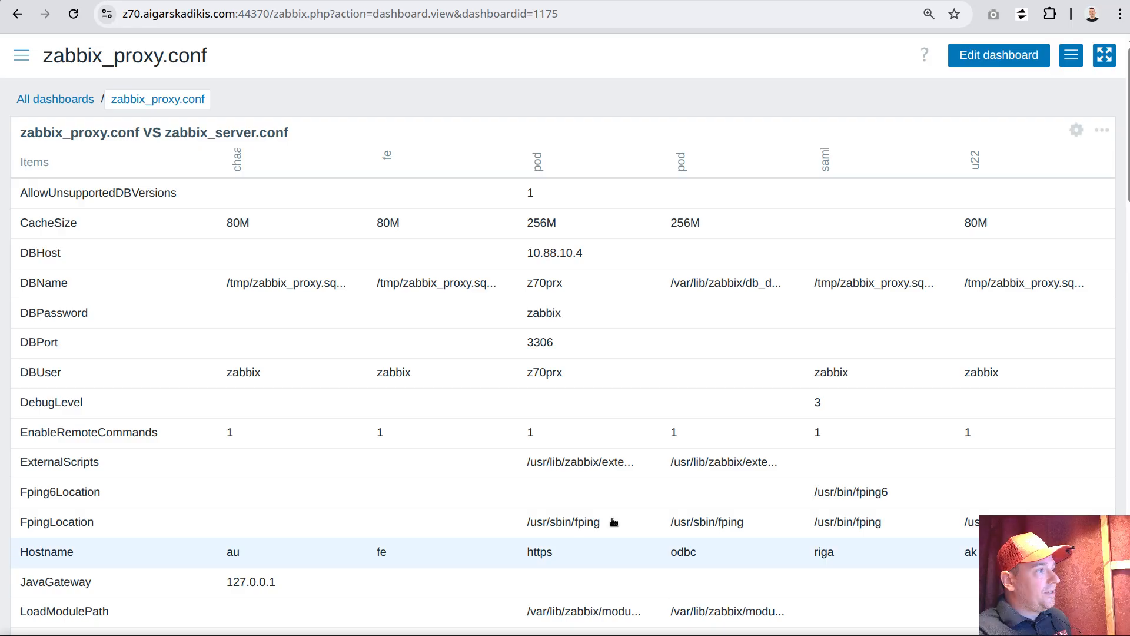
double_click(538, 165)
drag(537, 164, 542, 152)
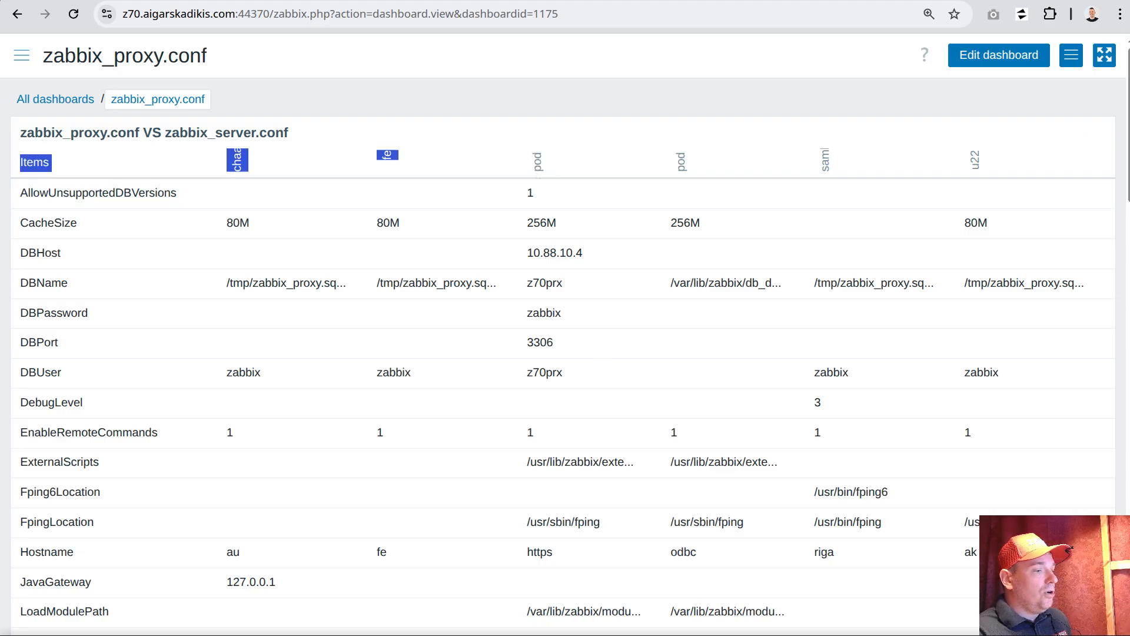
Return to the code editor and run sed -i 's|270deg|0deg|' /usr/share/zabbix/js/component.z-vertical.js in the terminal
key(alt+Tab)
click(43, 271)
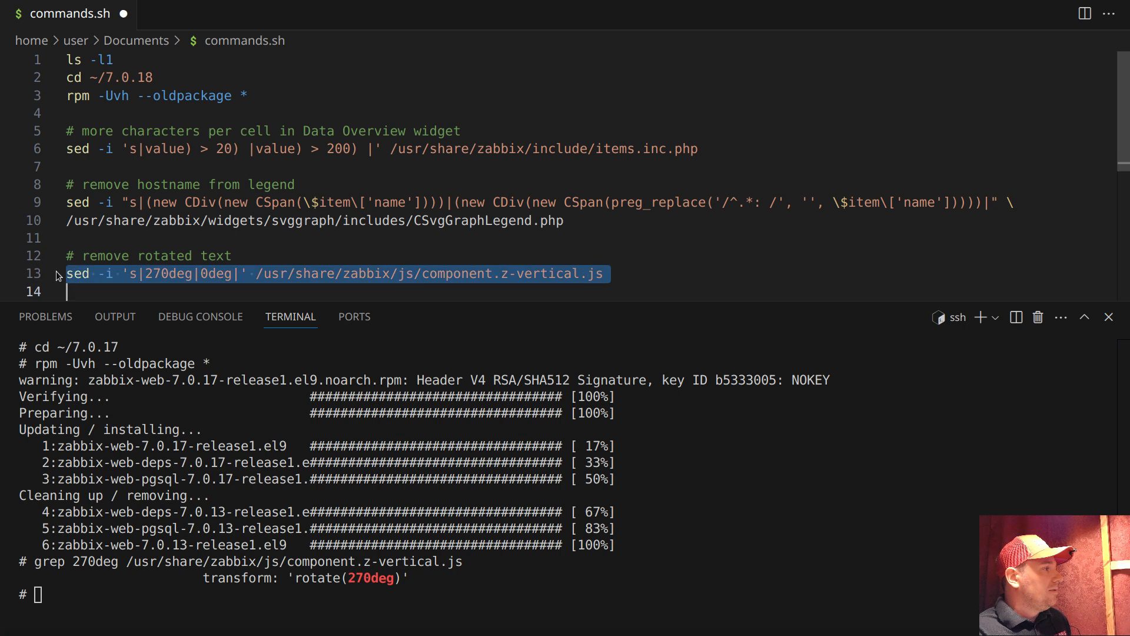
right_click(138, 281)
click(194, 417)
right_click(111, 498)
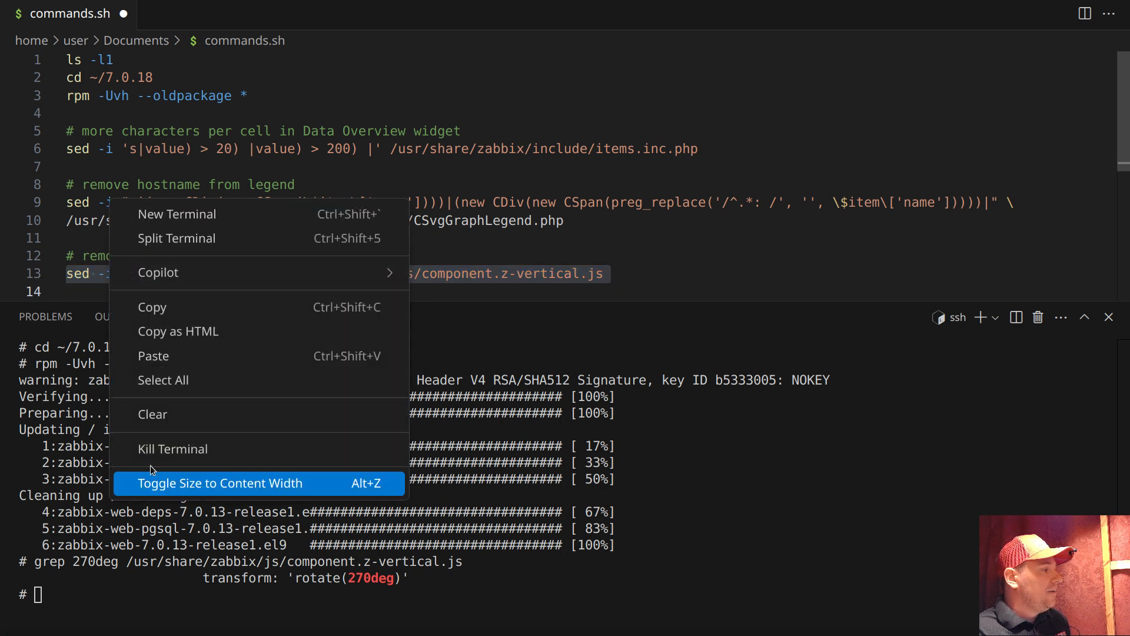
click(170, 356)
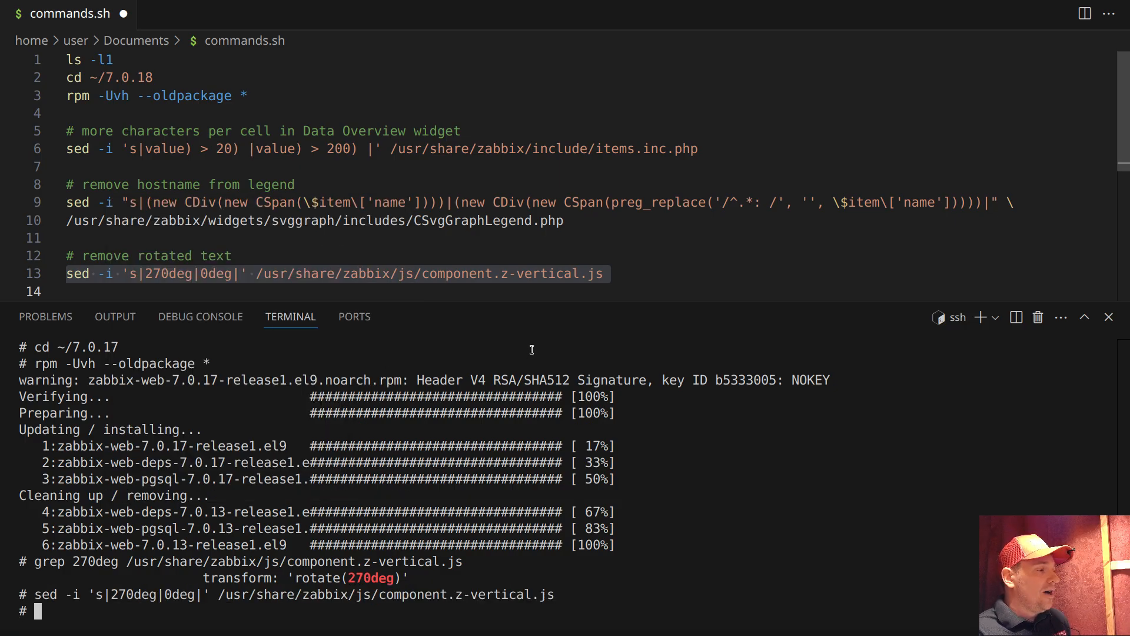
Switch to the browser, reload the zabbix_proxy.conf dashboard and check the orientation of the host name headers
click(716, 635)
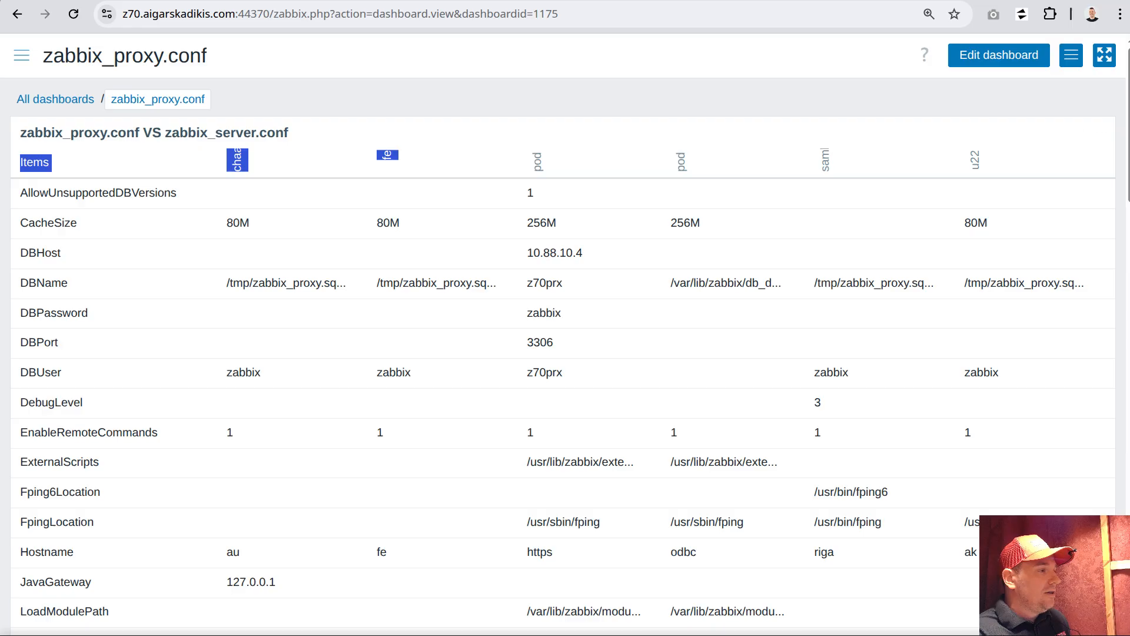
click(74, 14)
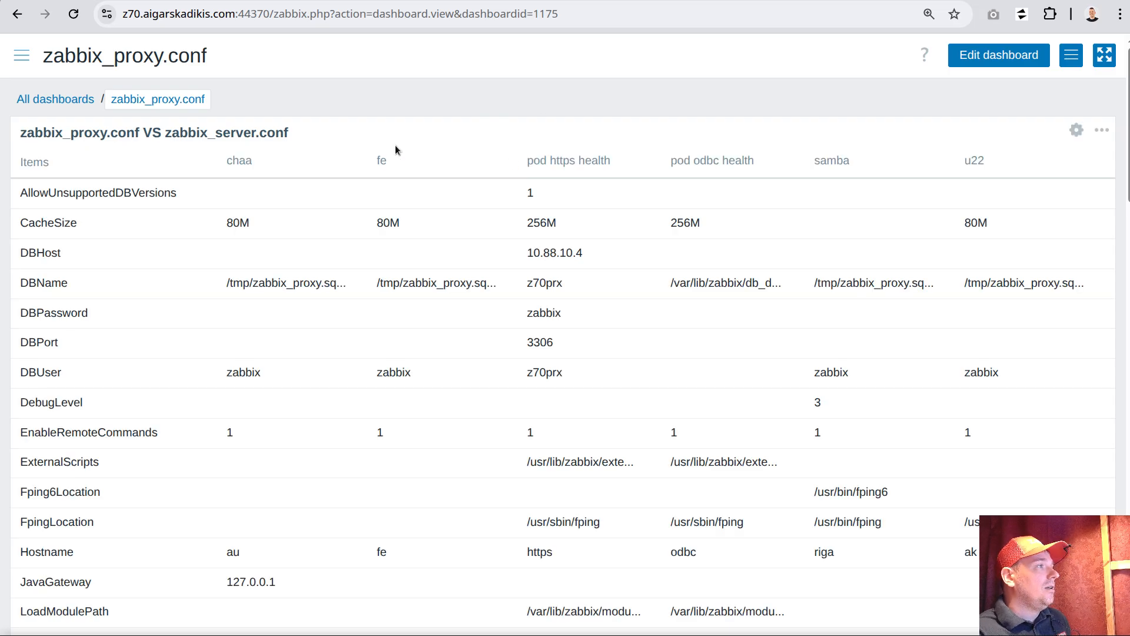
drag(525, 159, 610, 158)
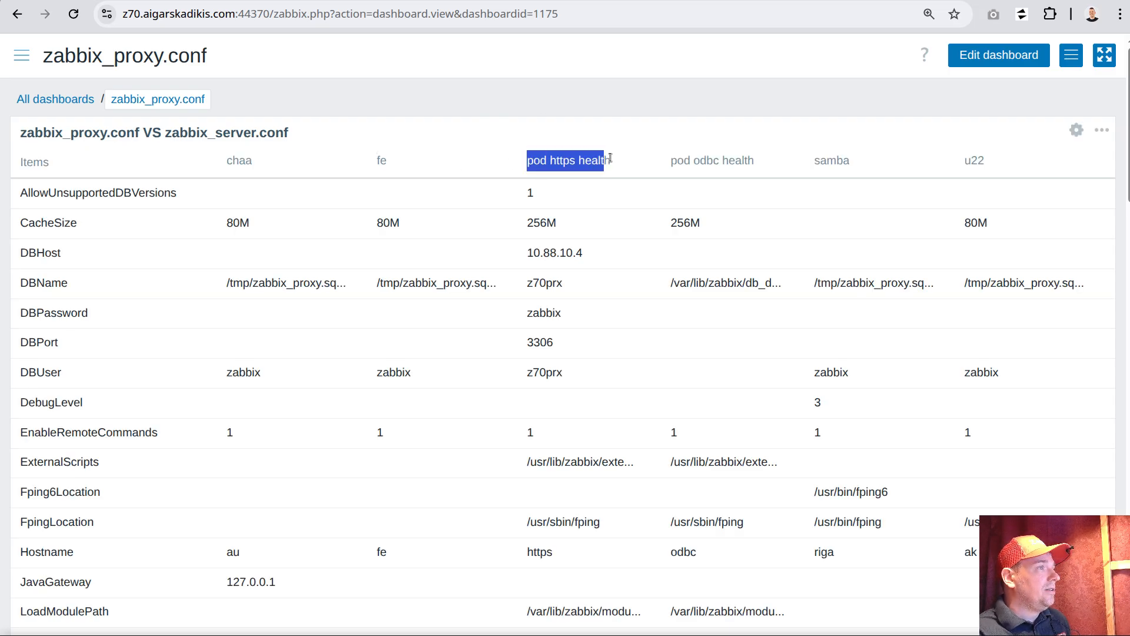
click(611, 160)
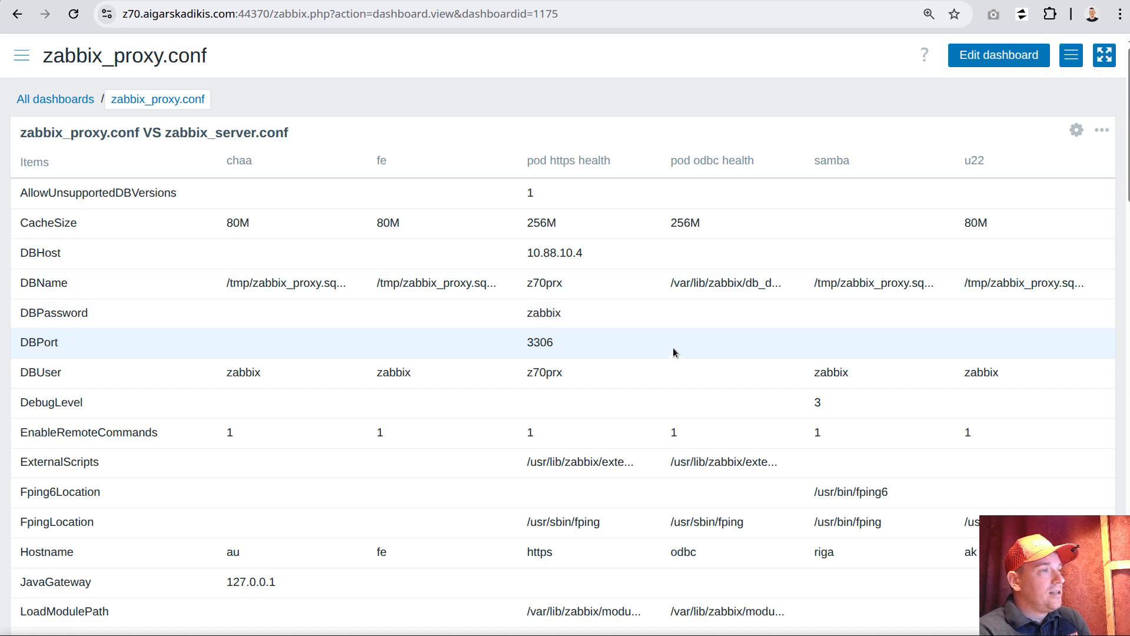
Examine the DBName cell under pod odbc health, and the editor's sed command replacing value) > 20) with value) > 200) in items.inc.php
drag(669, 285, 783, 288)
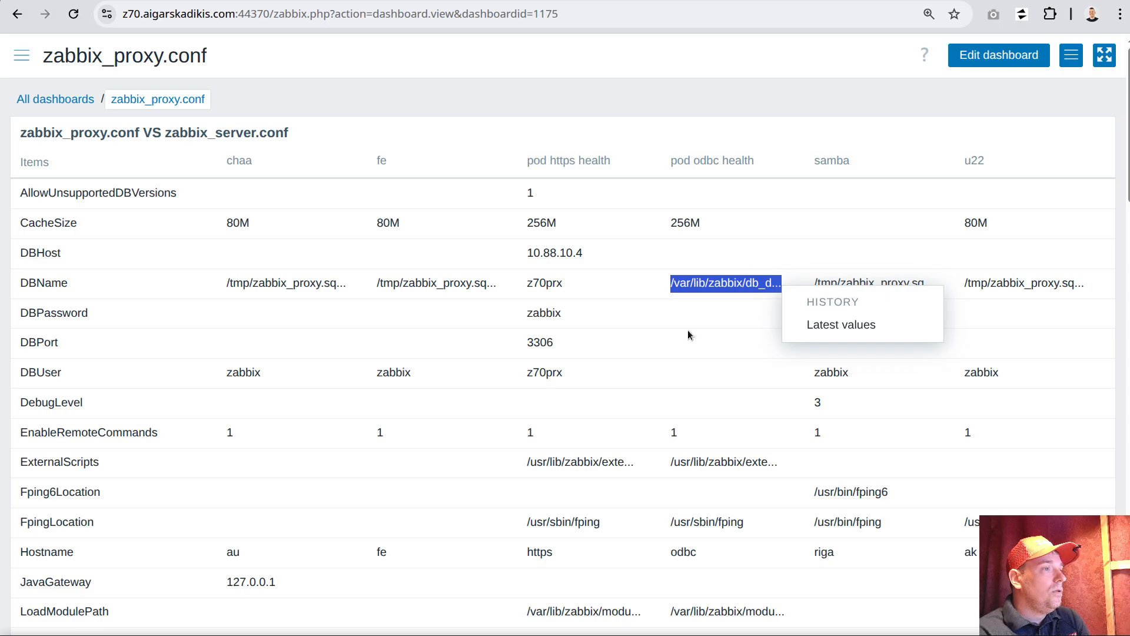
click(708, 310)
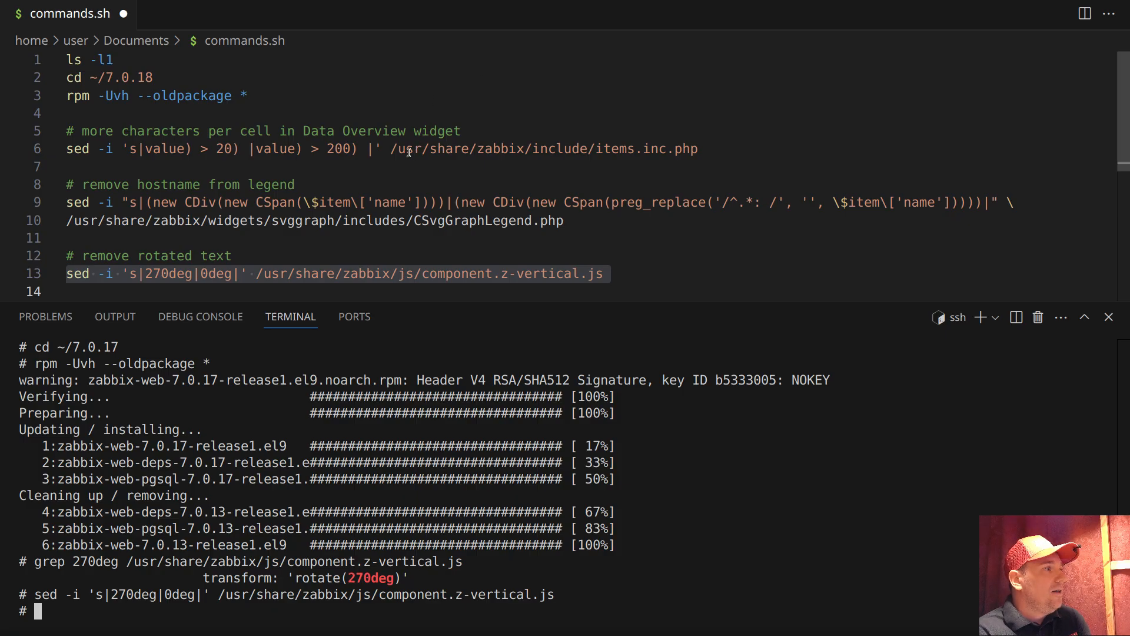
drag(390, 148, 697, 148)
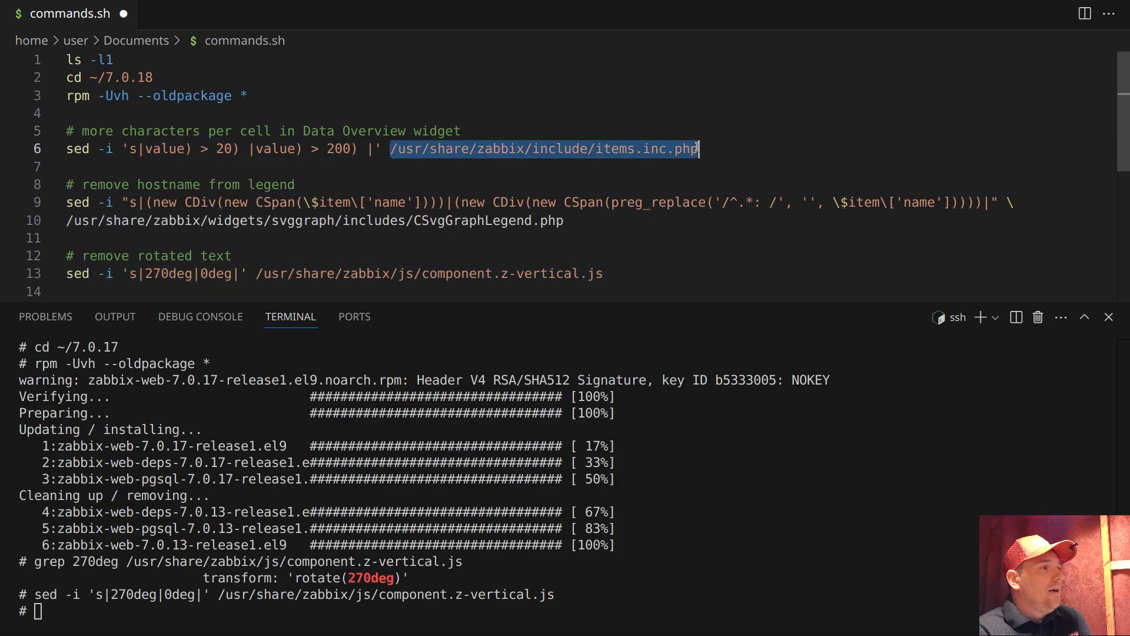
right_click(486, 152)
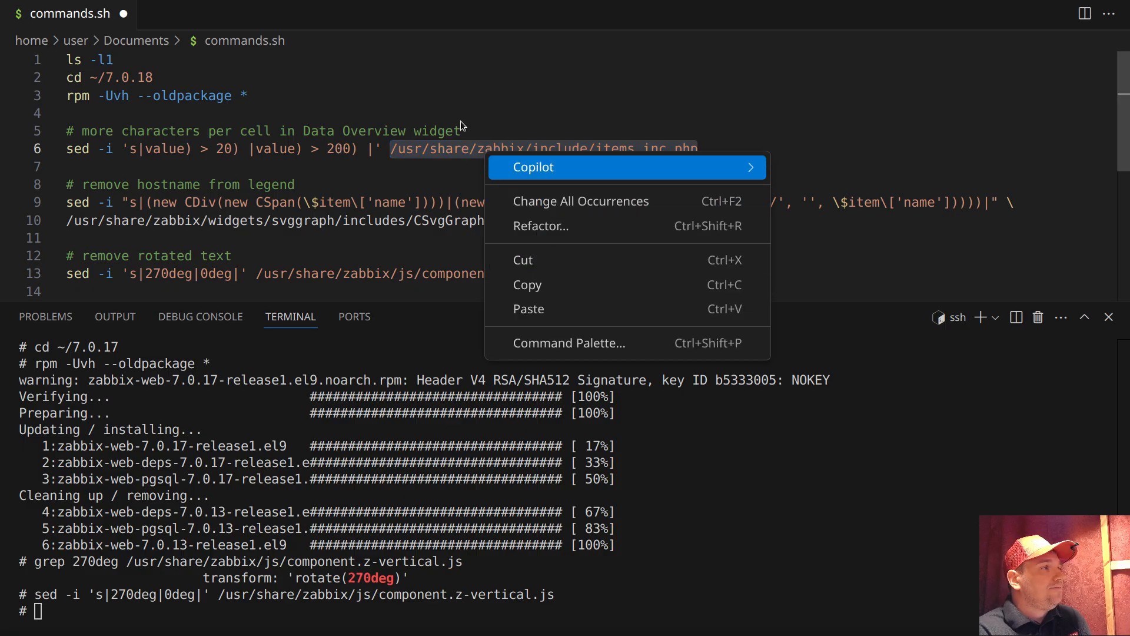
click(440, 112)
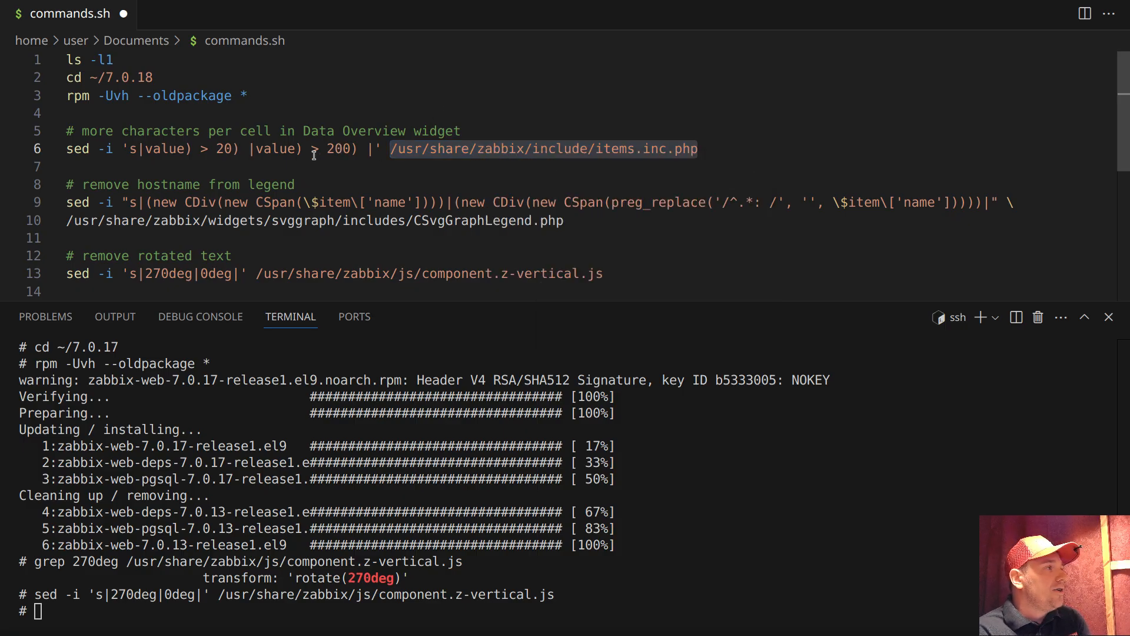
drag(255, 149, 302, 149)
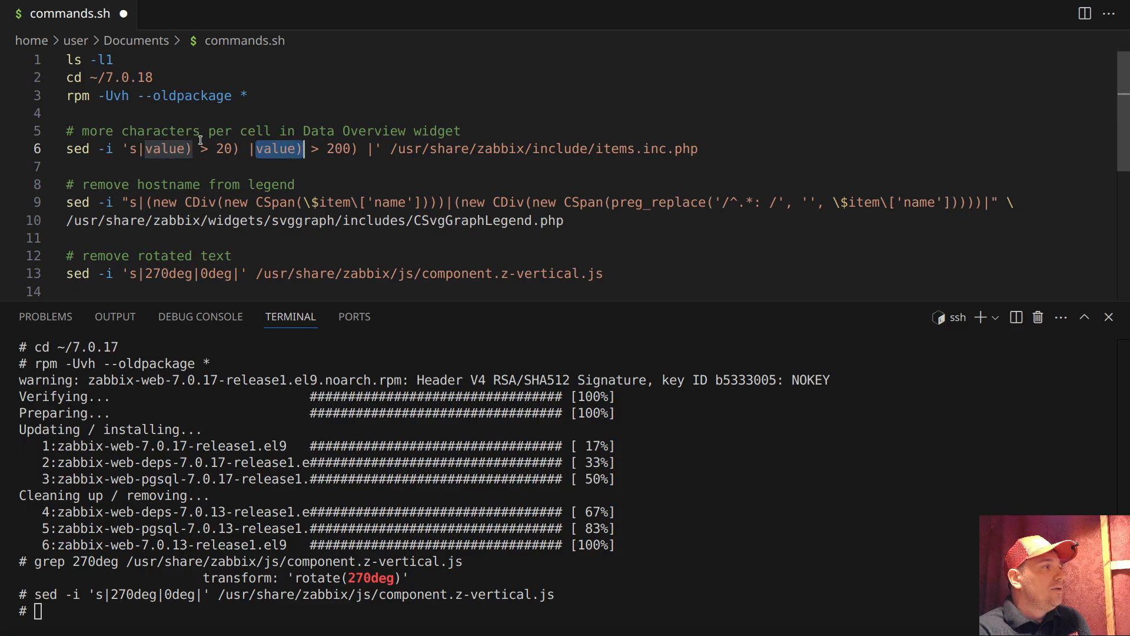
drag(146, 149, 234, 149)
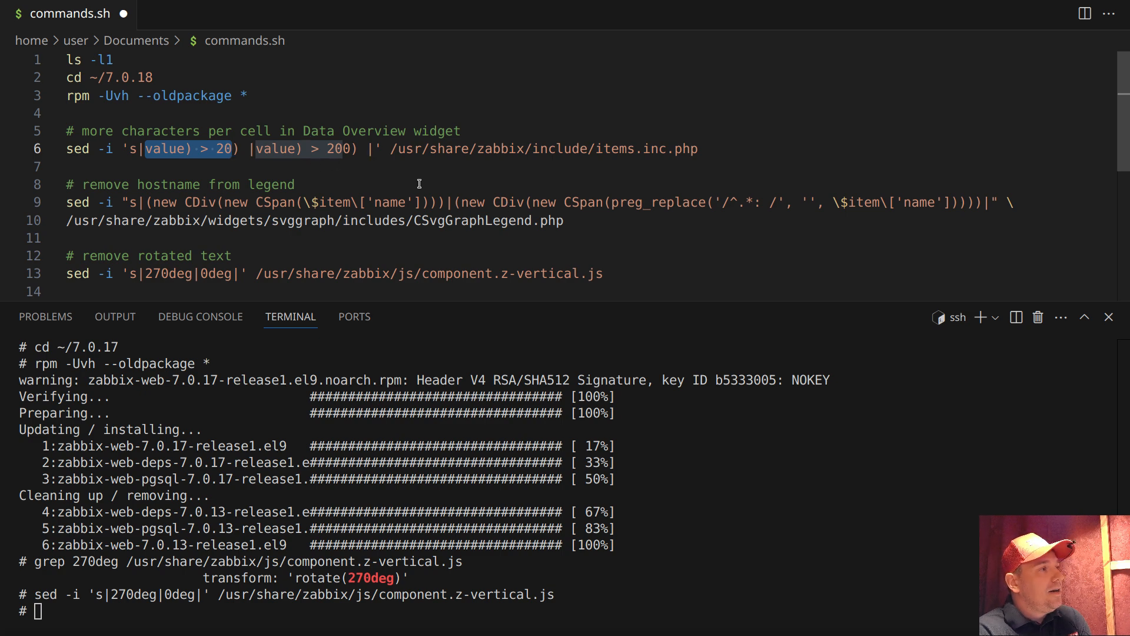
Compare the shortened dashboard values, including rows below DBPort, with the 20 and 200 character limits in the items.inc.php sed command
key(alt+Tab)
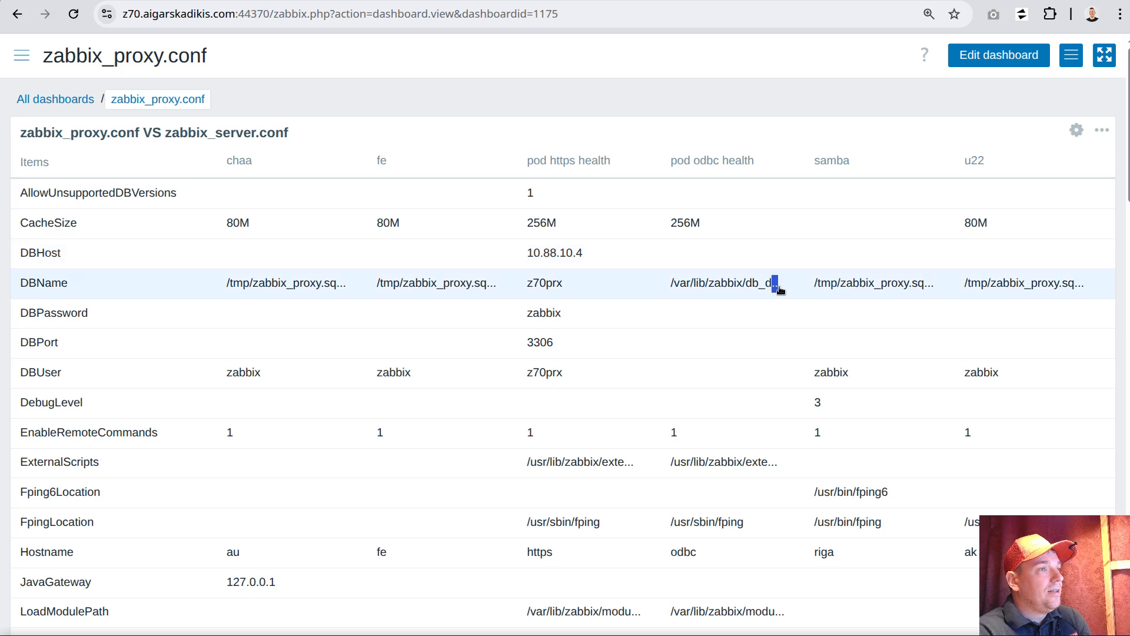
double_click(775, 285)
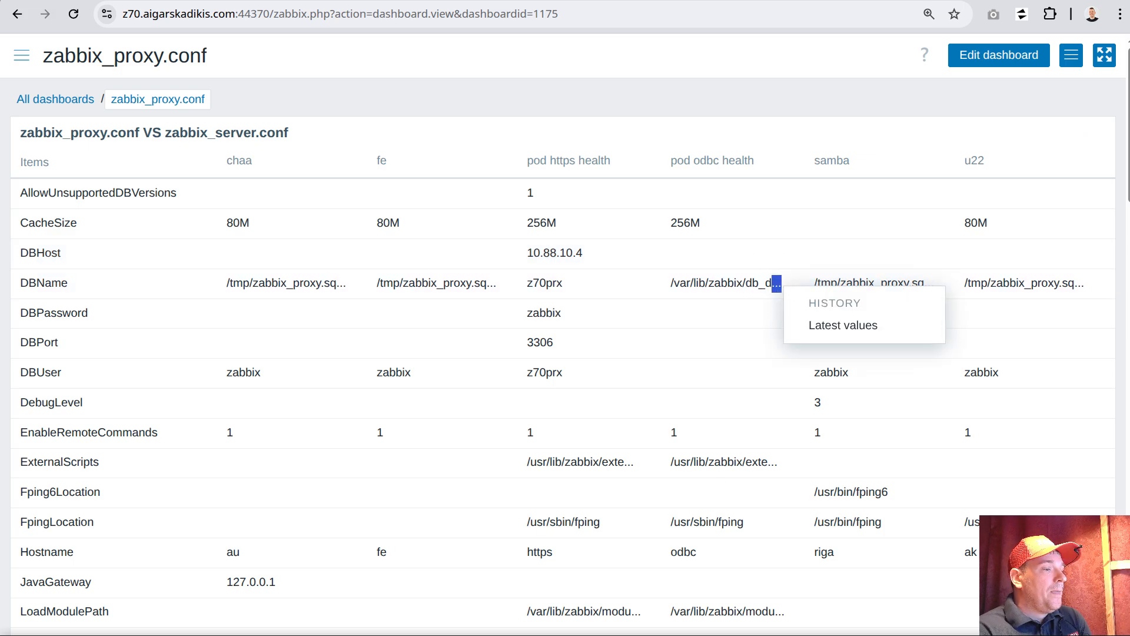
key(alt+Tab)
click(315, 161)
drag(217, 149, 233, 149)
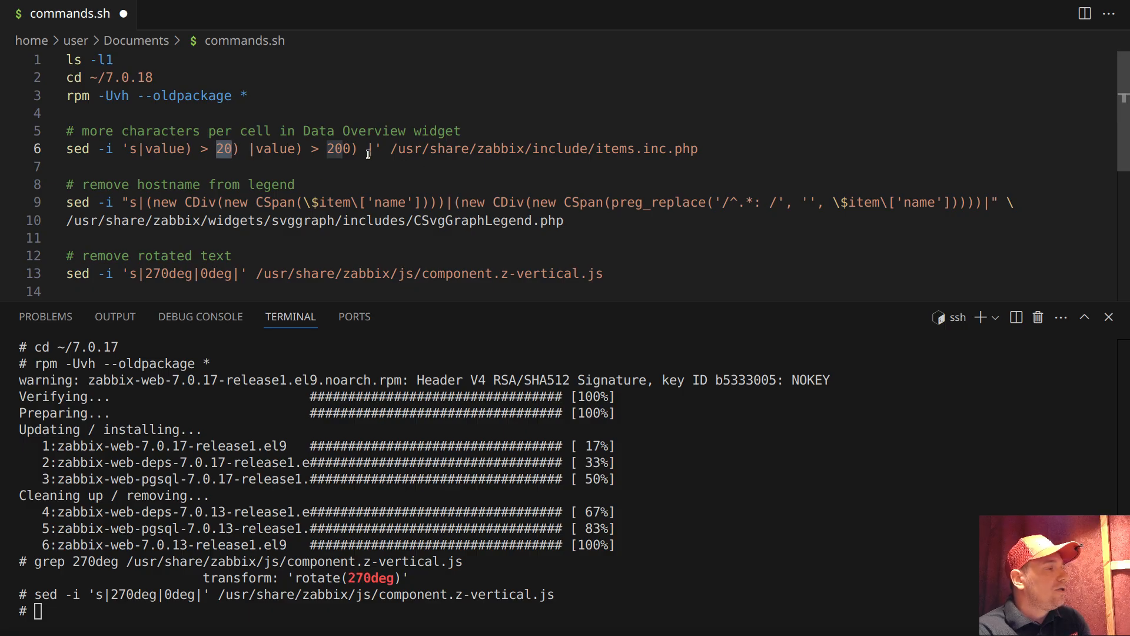
drag(699, 149, 588, 150)
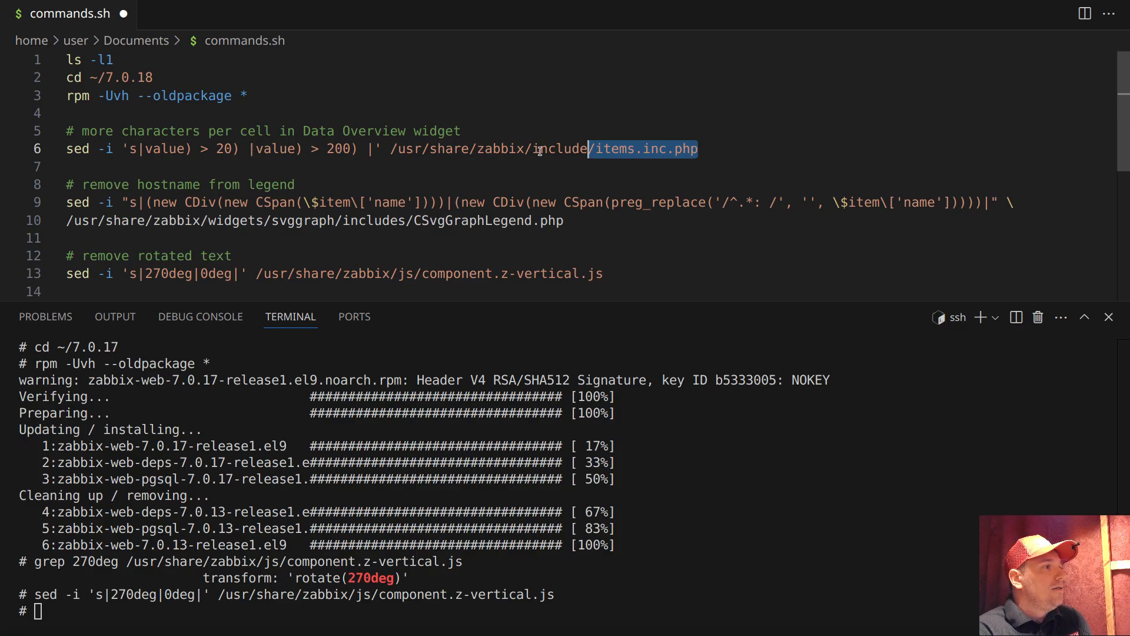
double_click(341, 148)
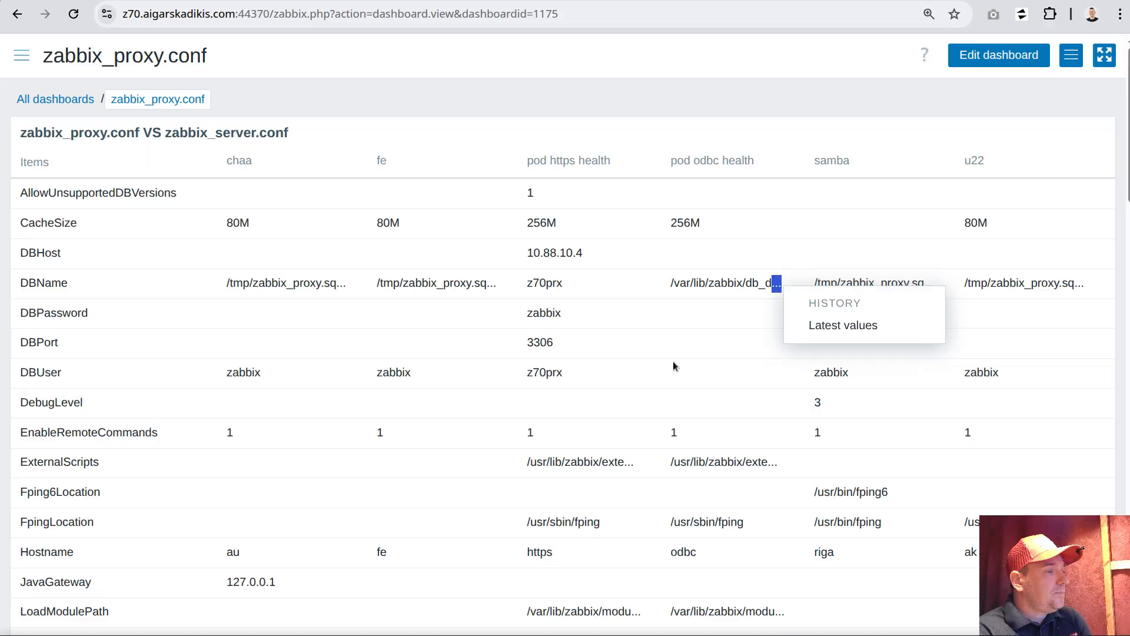
scroll(736, 389, down, 5)
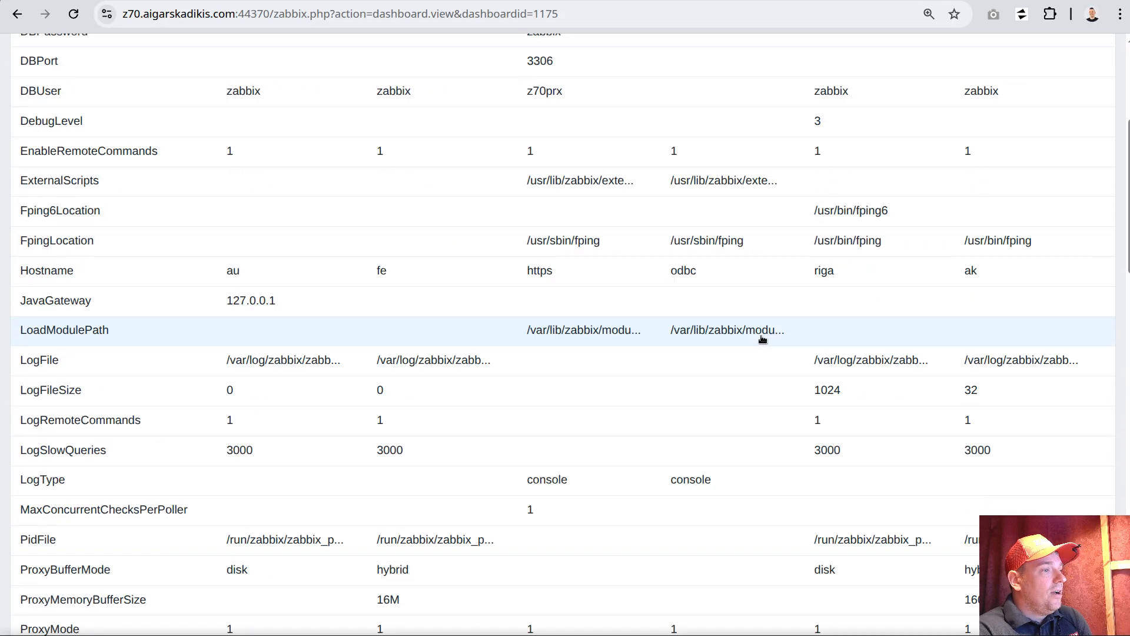
Switch to the code editor and run sed -i 's|value) > 20) |value) > 200) |' /usr/share/zabbix/include/items.inc.php in the terminal
drag(380, 360, 503, 354)
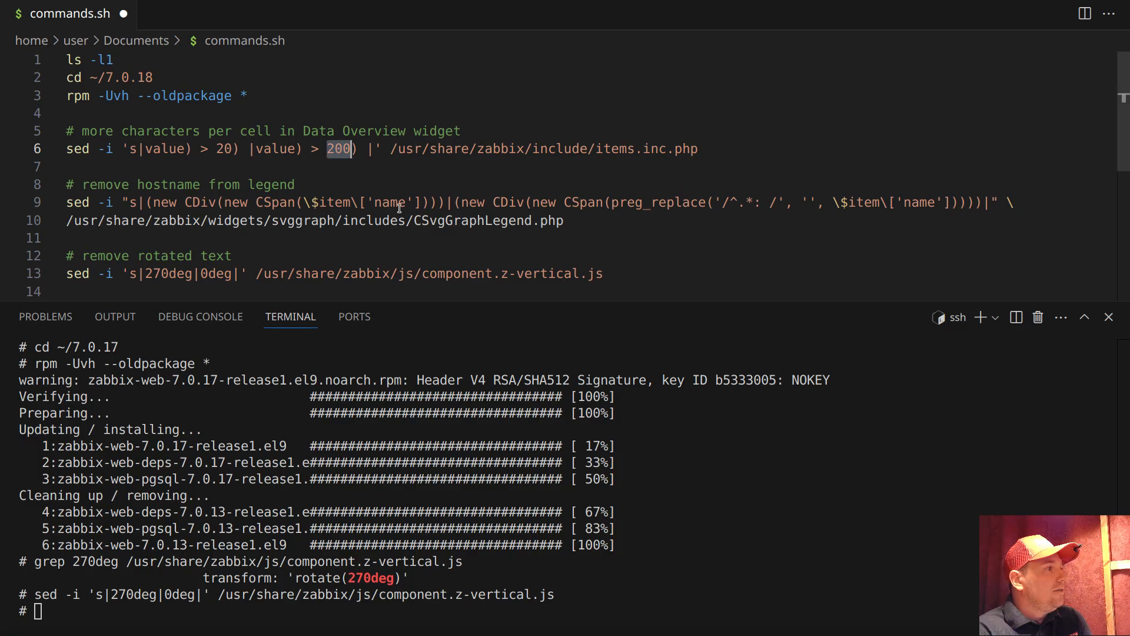
triple_click(102, 154)
right_click(164, 154)
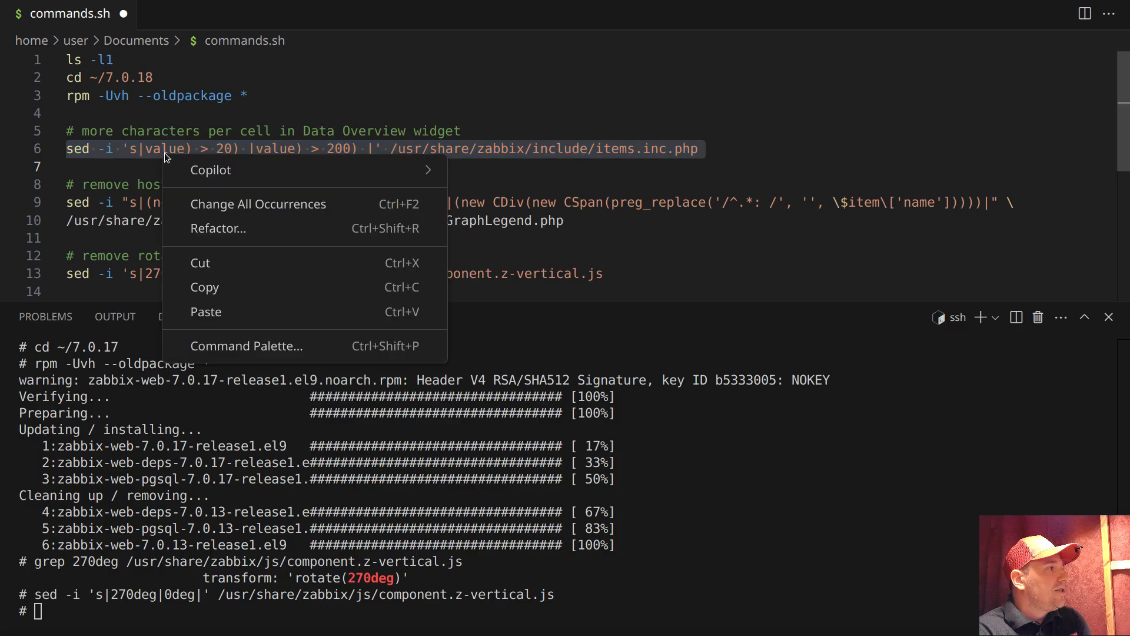
click(226, 298)
right_click(233, 434)
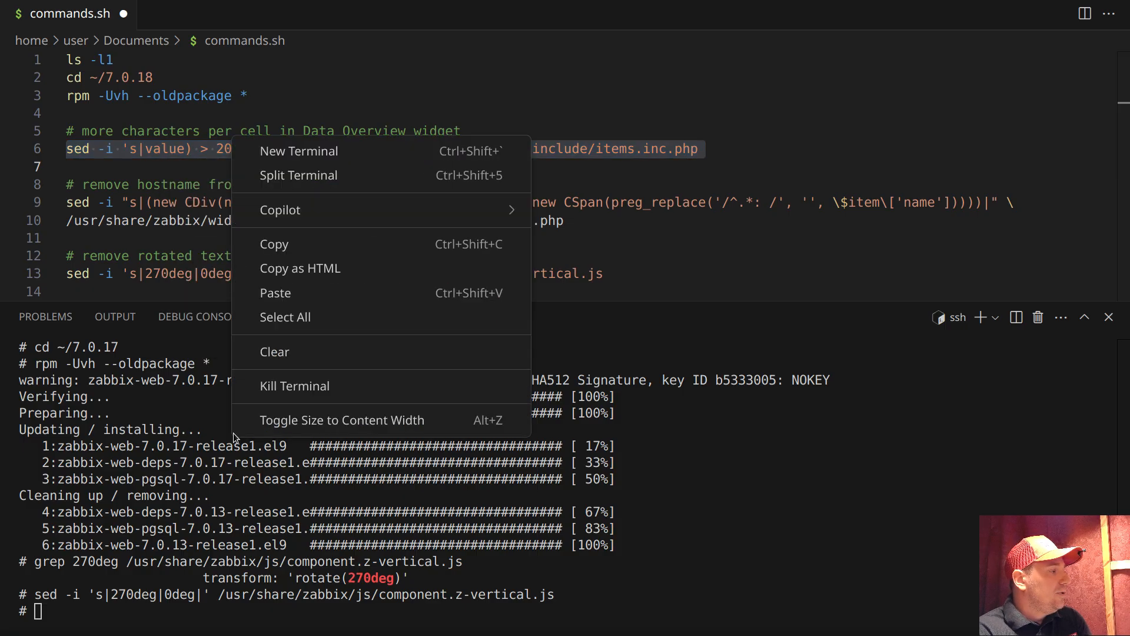
click(276, 292)
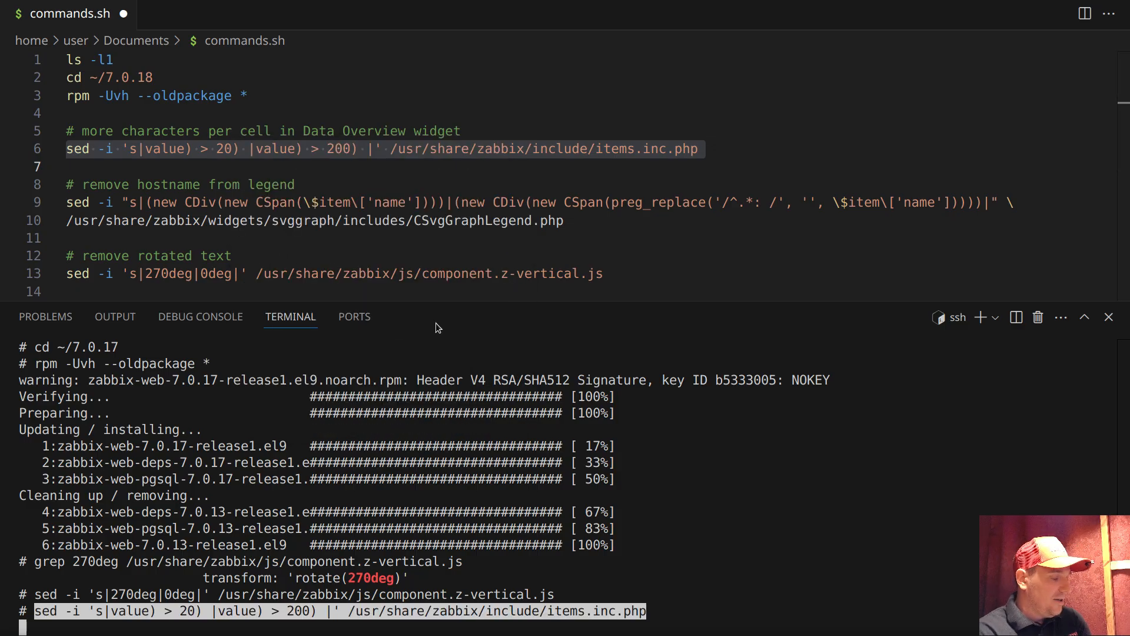
key(Return)
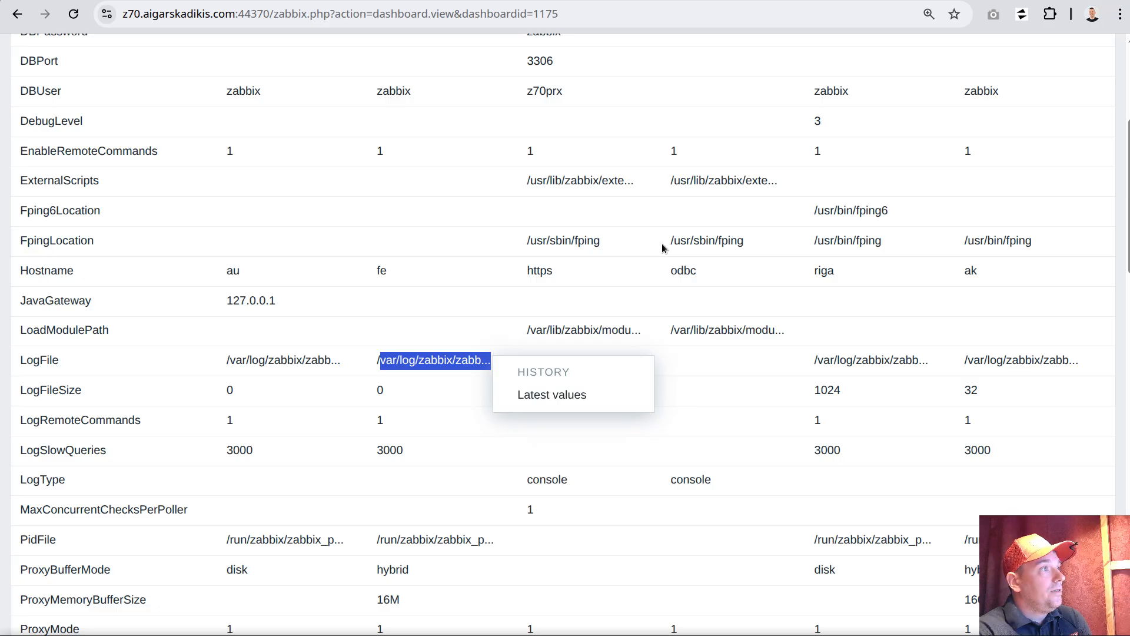
Switch to the browser, reload the zabbix_proxy.conf dashboard and check how much of the long cell values is displayed, including the LogFile row
click(622, 207)
scroll(622, 200, up, 5)
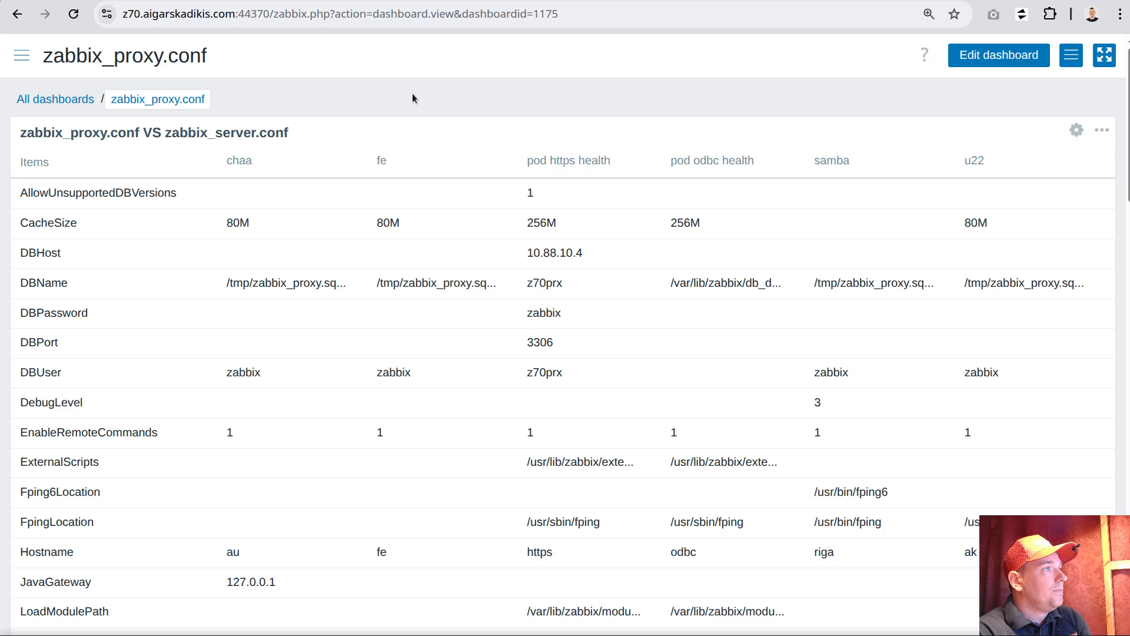
click(74, 14)
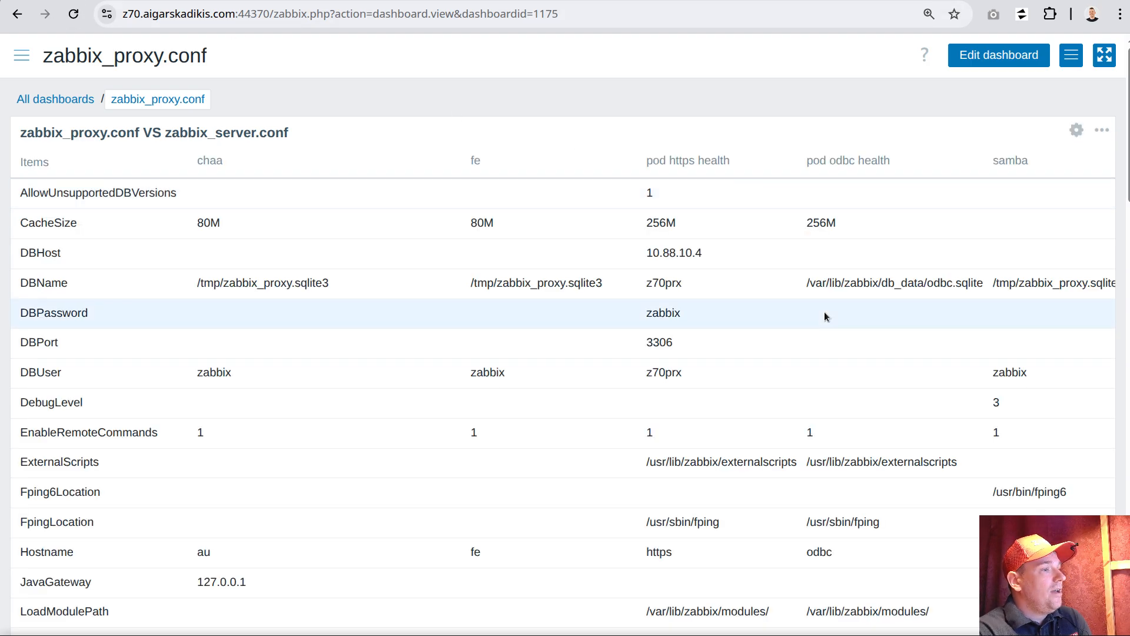
scroll(824, 315, down, 2)
scroll(347, 283, down, 2)
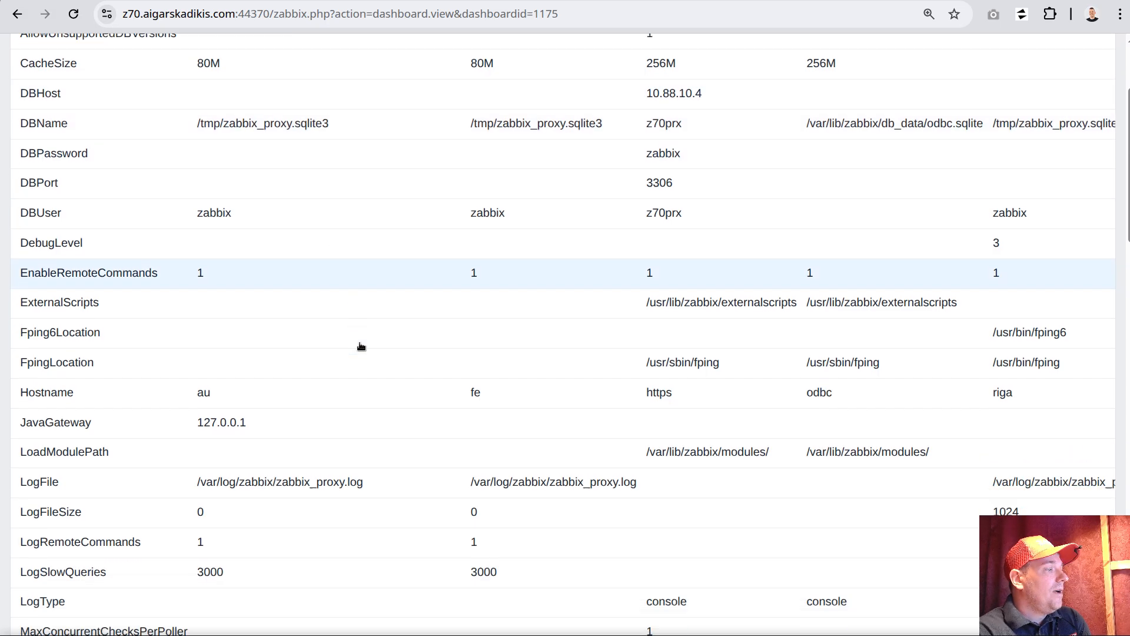
drag(197, 453, 357, 459)
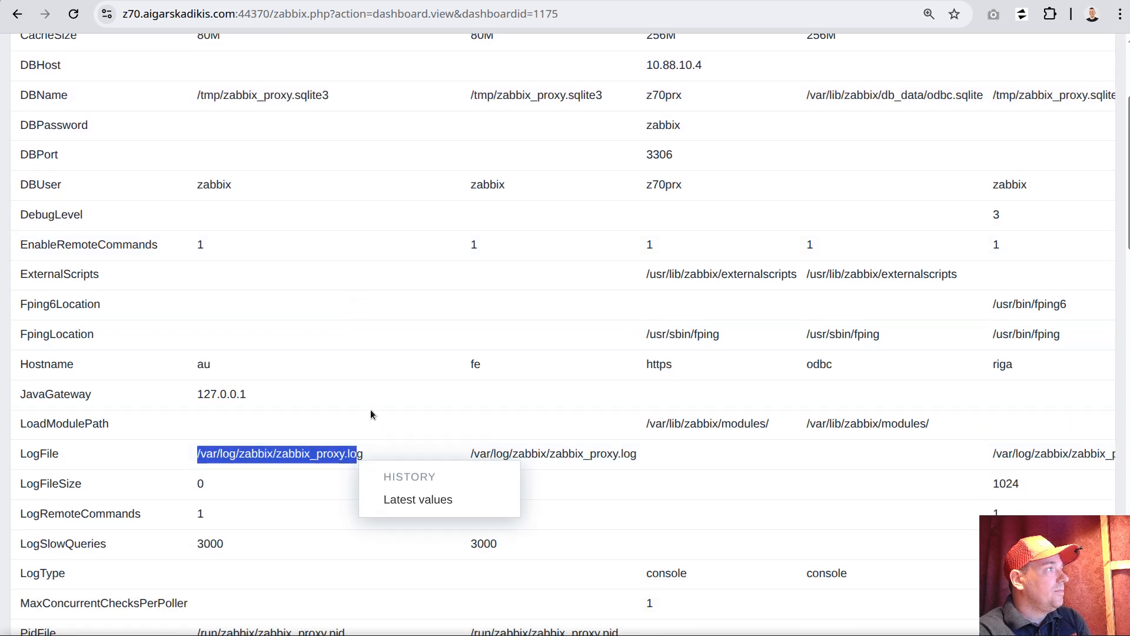
click(329, 246)
scroll(329, 206, up, 4)
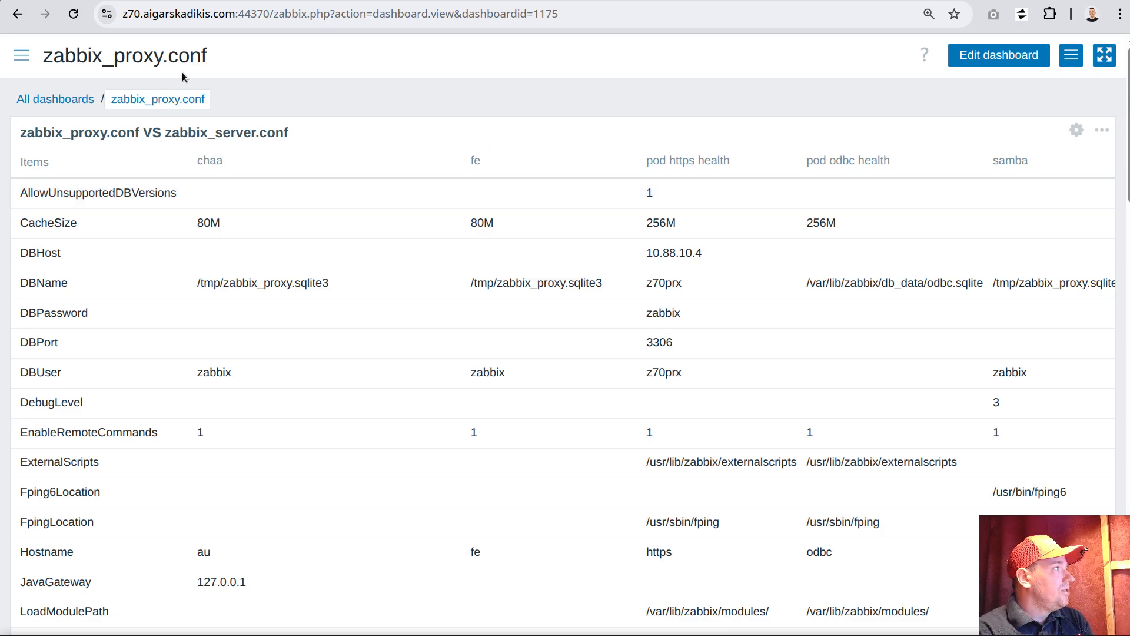
Go to the monitored hosts list and open the dashboards of host bckp
click(22, 55)
click(97, 176)
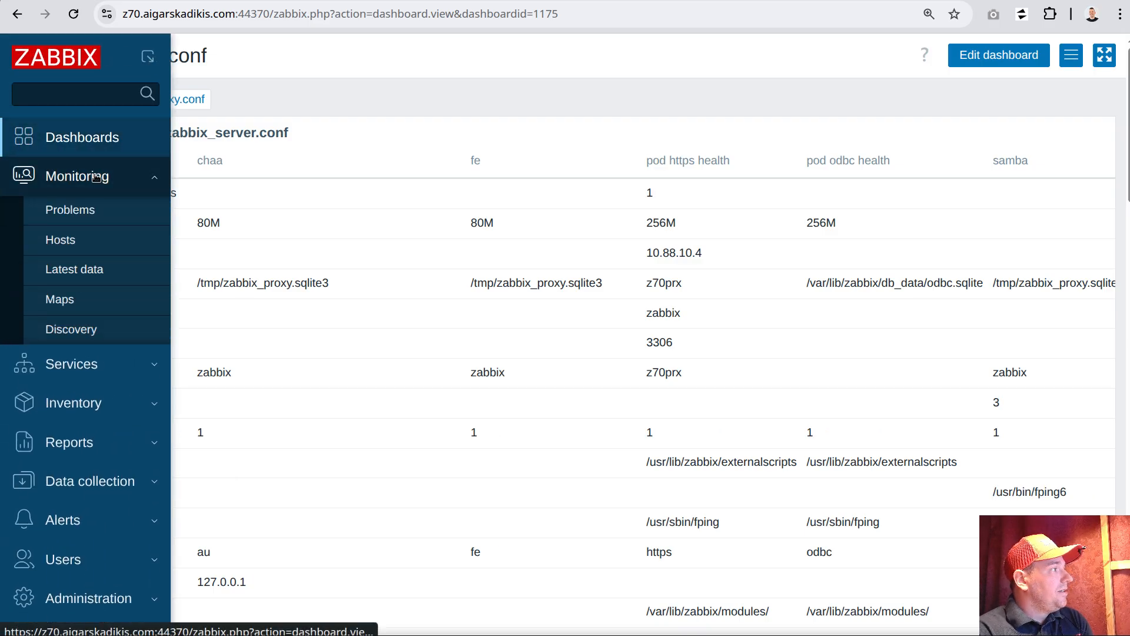
click(79, 242)
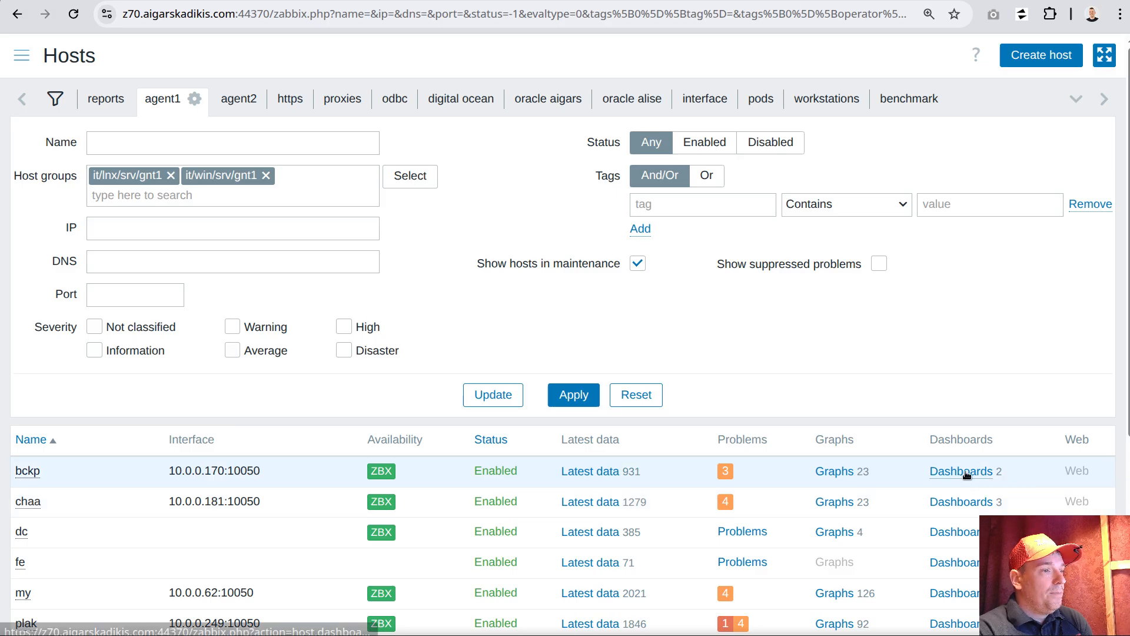
click(937, 471)
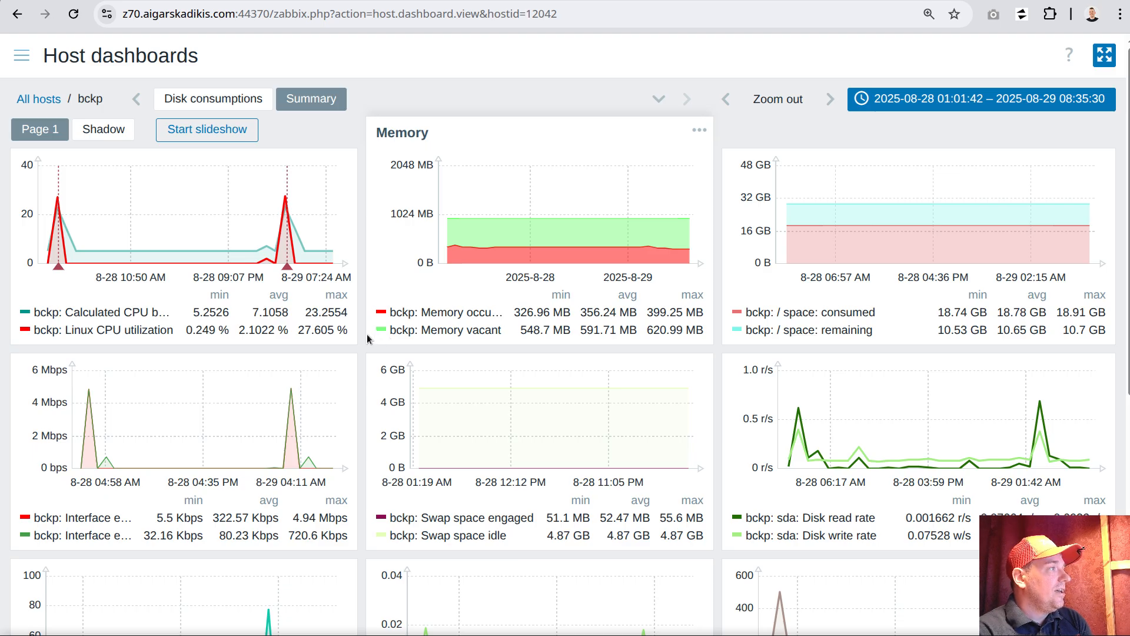
Compare the host name prefix in the Memory and CPU usage graph legends with the host name bckp in the page's breadcrumb
drag(389, 334, 537, 344)
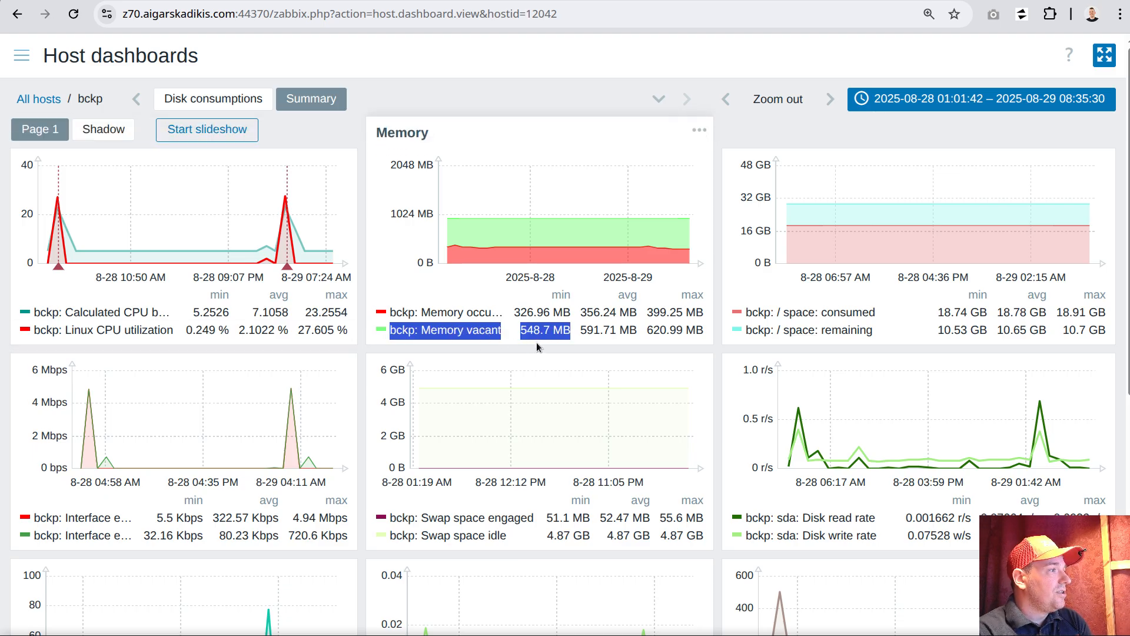
drag(419, 313, 492, 313)
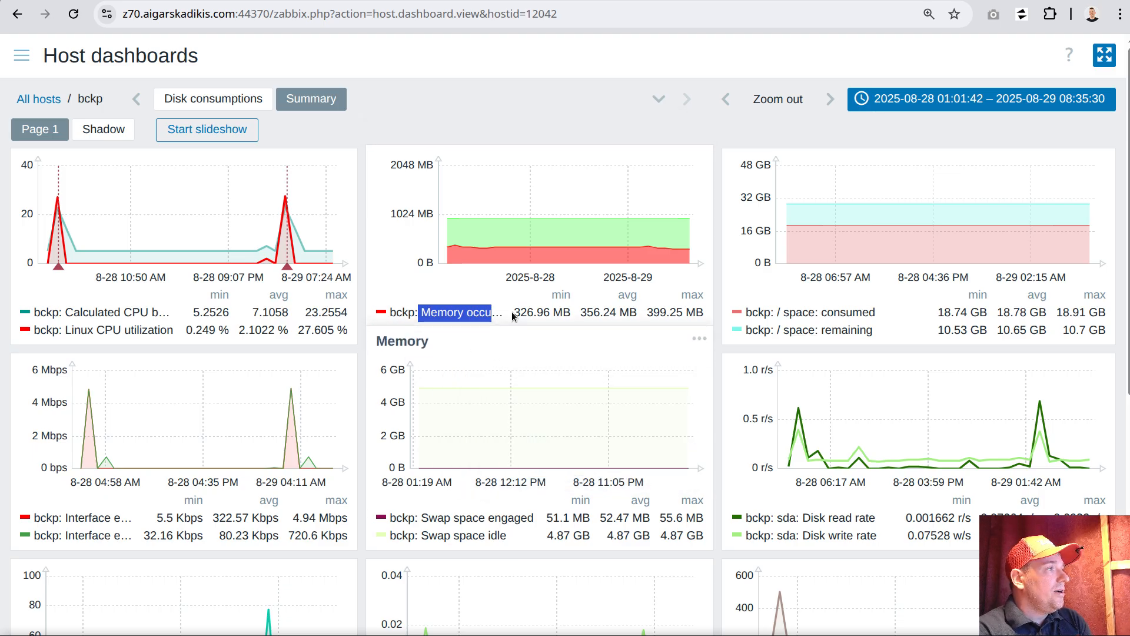
click(424, 333)
drag(421, 332, 391, 312)
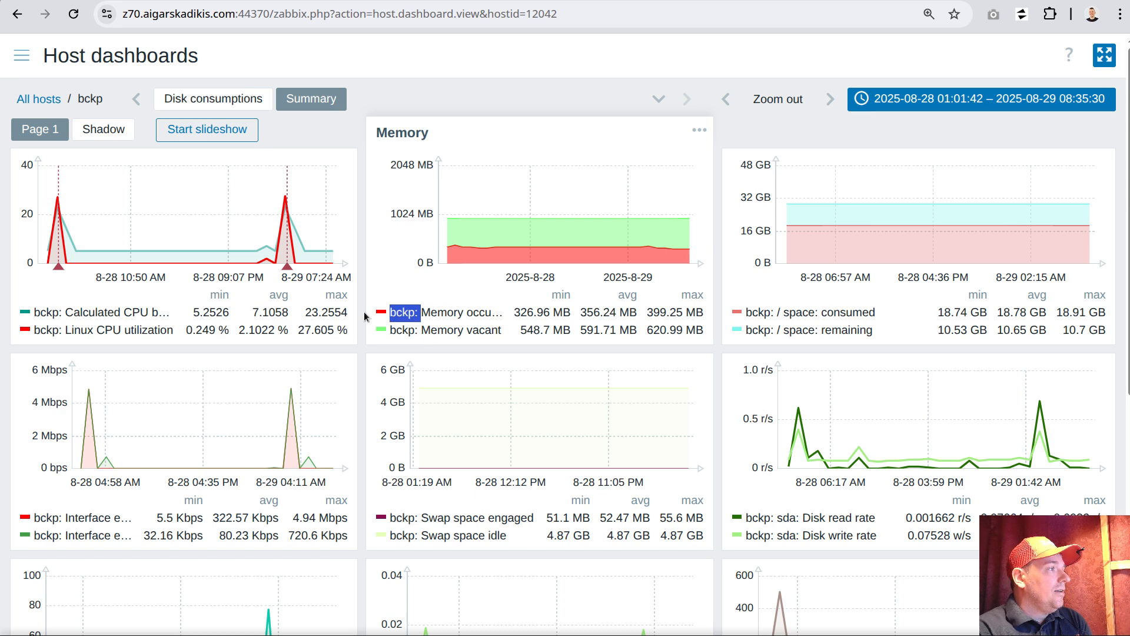
click(66, 311)
drag(66, 311, 33, 312)
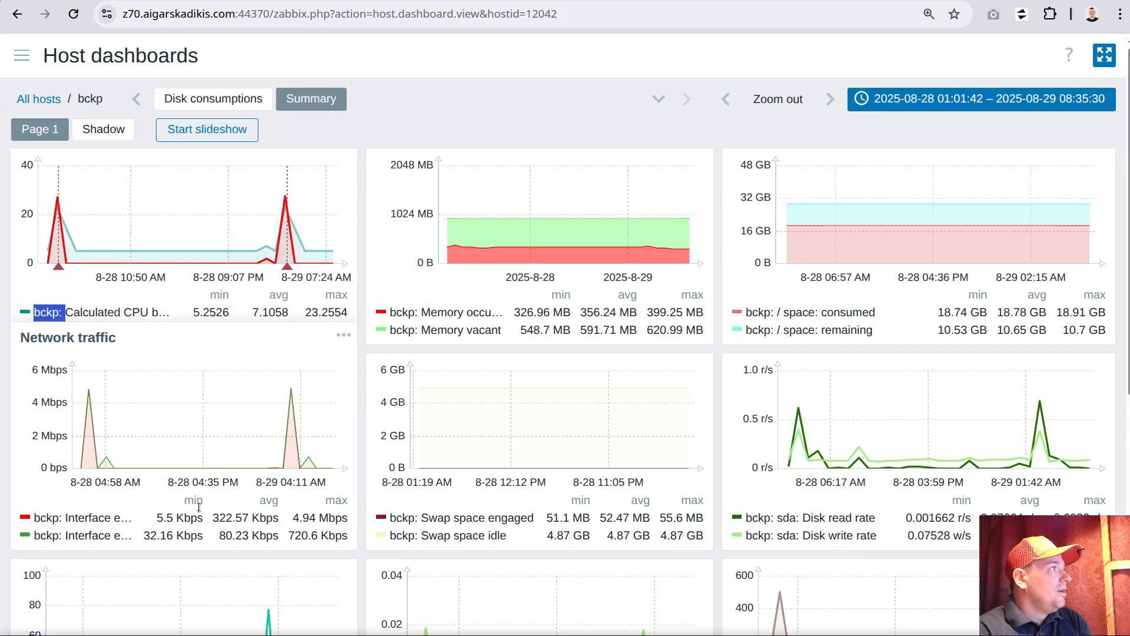
double_click(92, 100)
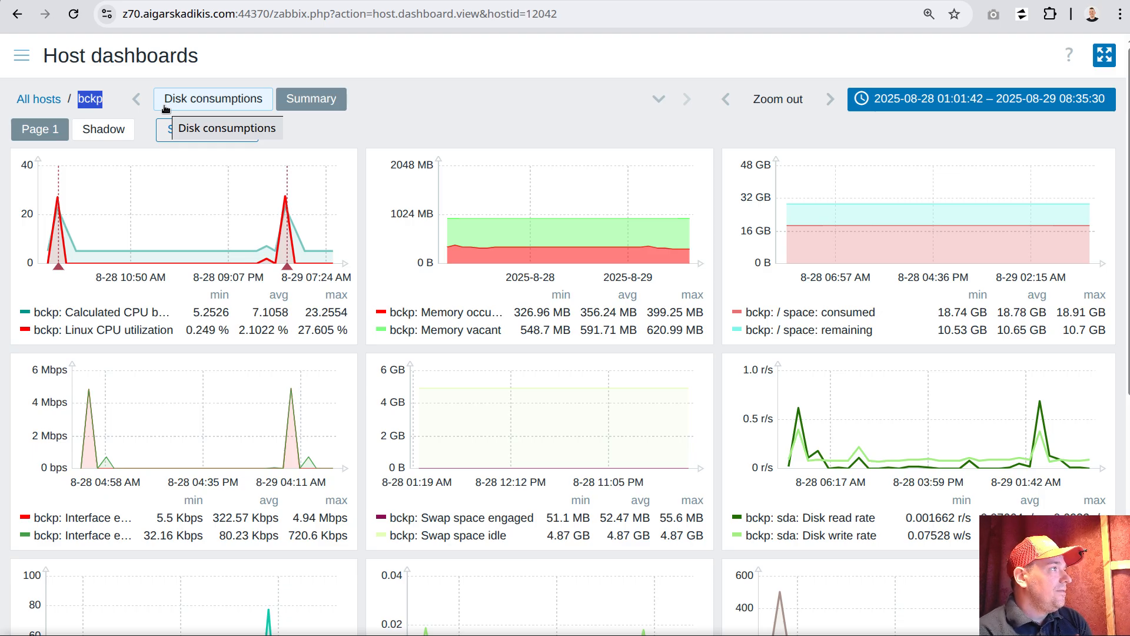
click(21, 56)
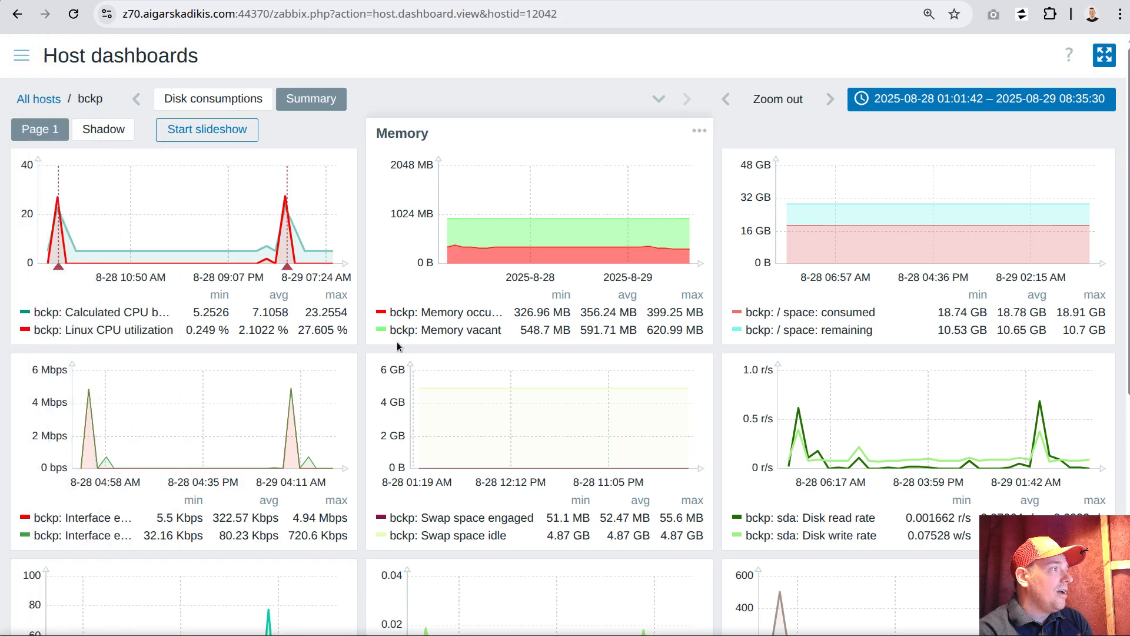
Examine the repeated host prefix and shortened item names in the Memory, Disk utilization, Disk time rate and Network traffic legends
drag(392, 315, 430, 331)
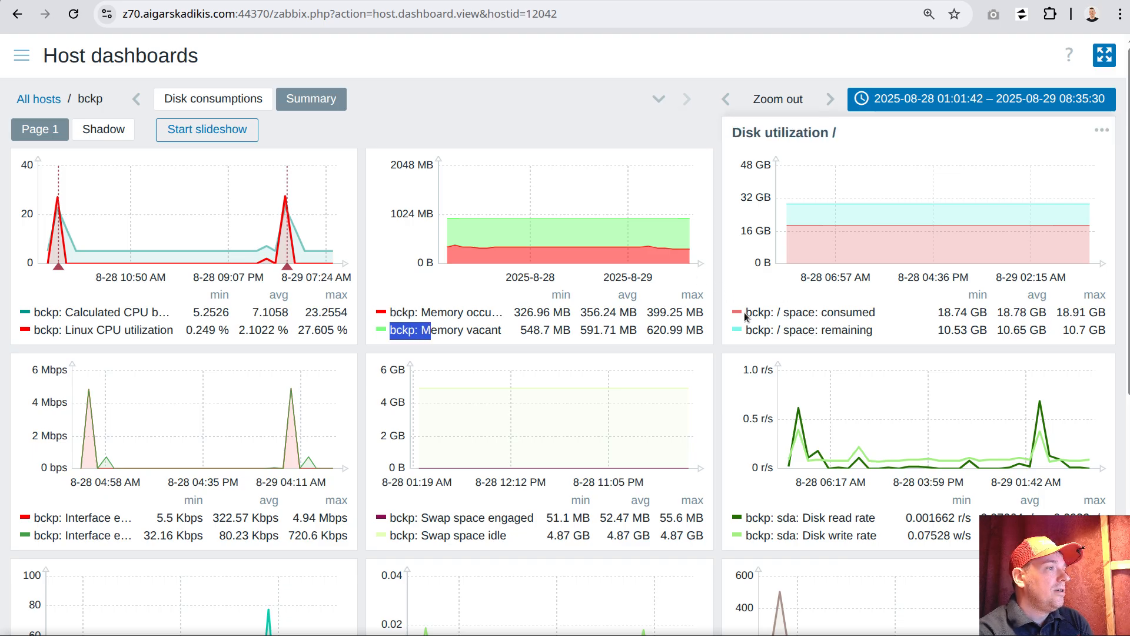
drag(745, 317, 781, 315)
scroll(814, 477, down, 3)
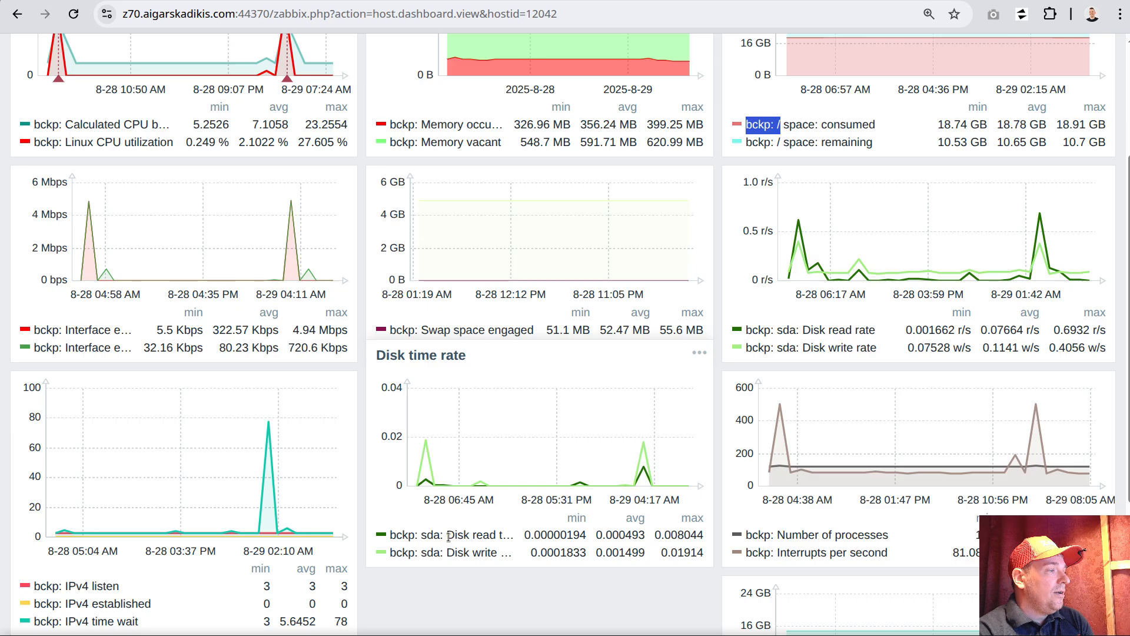
drag(447, 536, 517, 533)
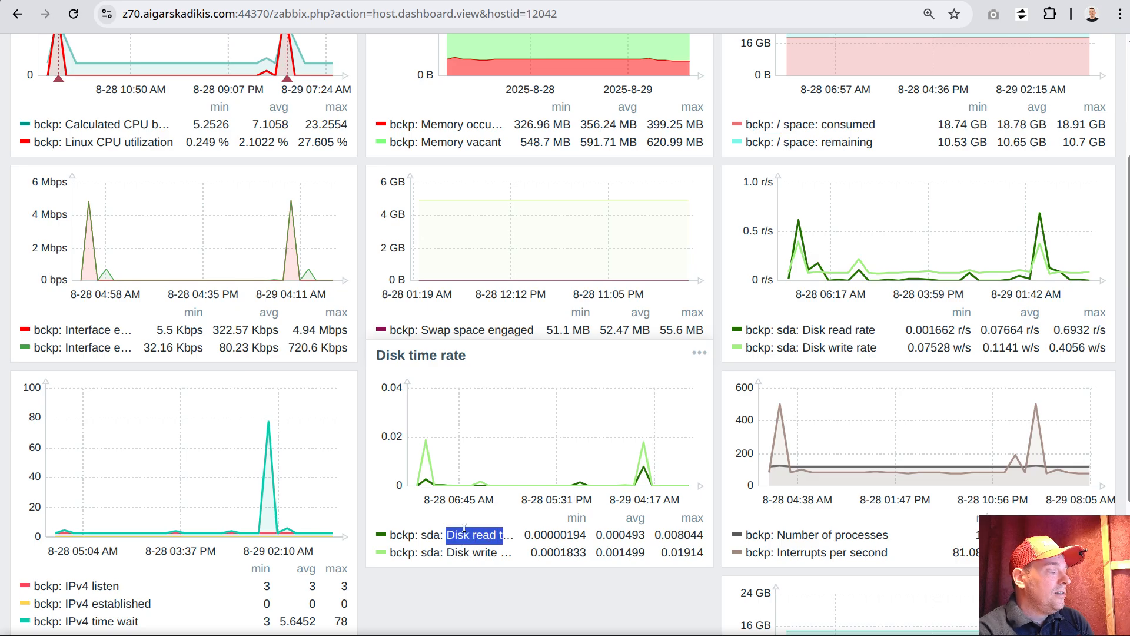
click(504, 535)
scroll(259, 510, down, 3)
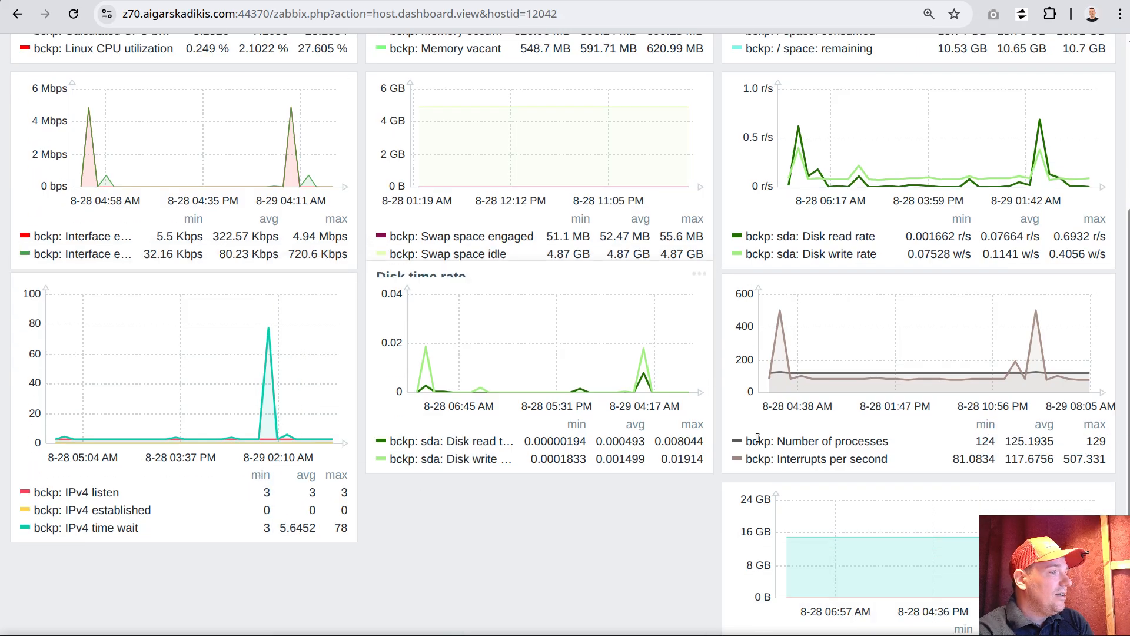
scroll(499, 398, up, 4)
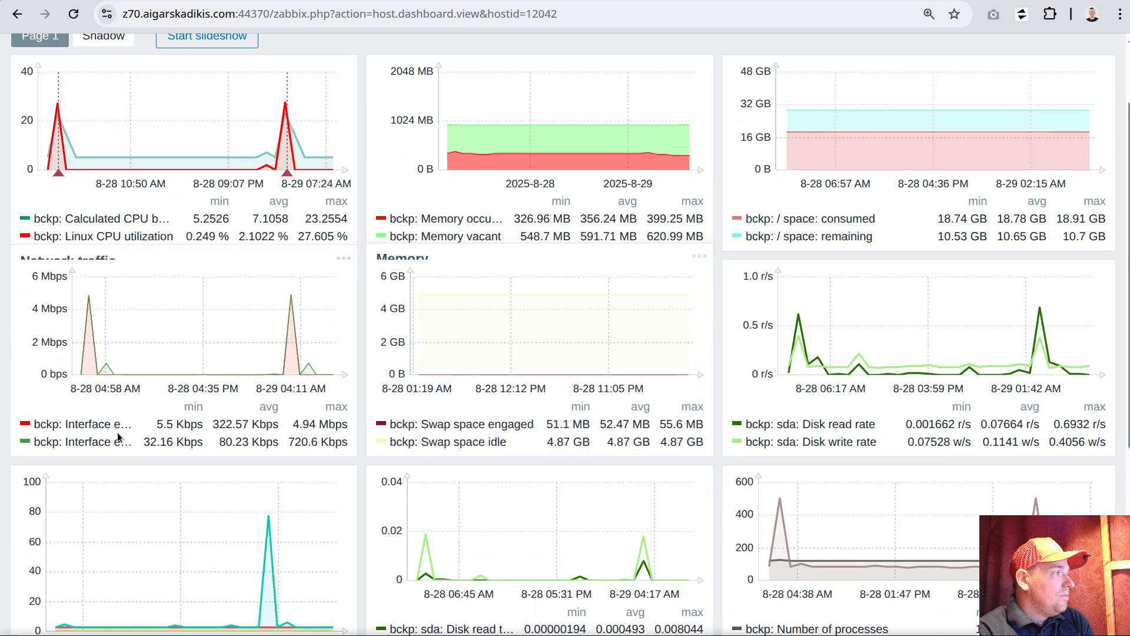
drag(66, 424, 134, 426)
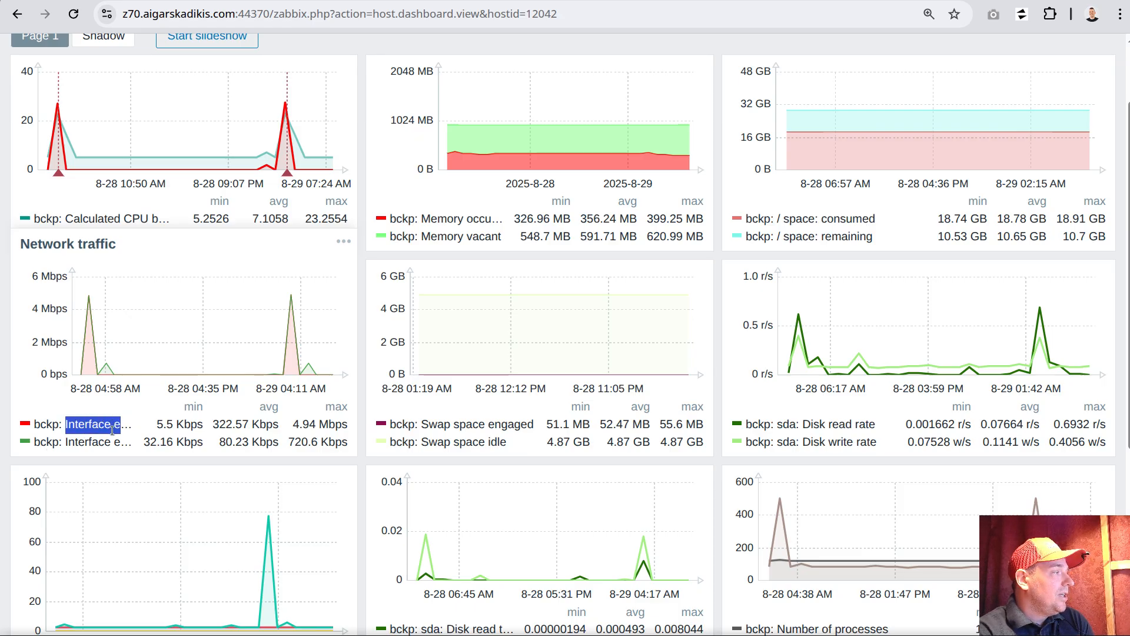
drag(33, 424, 61, 422)
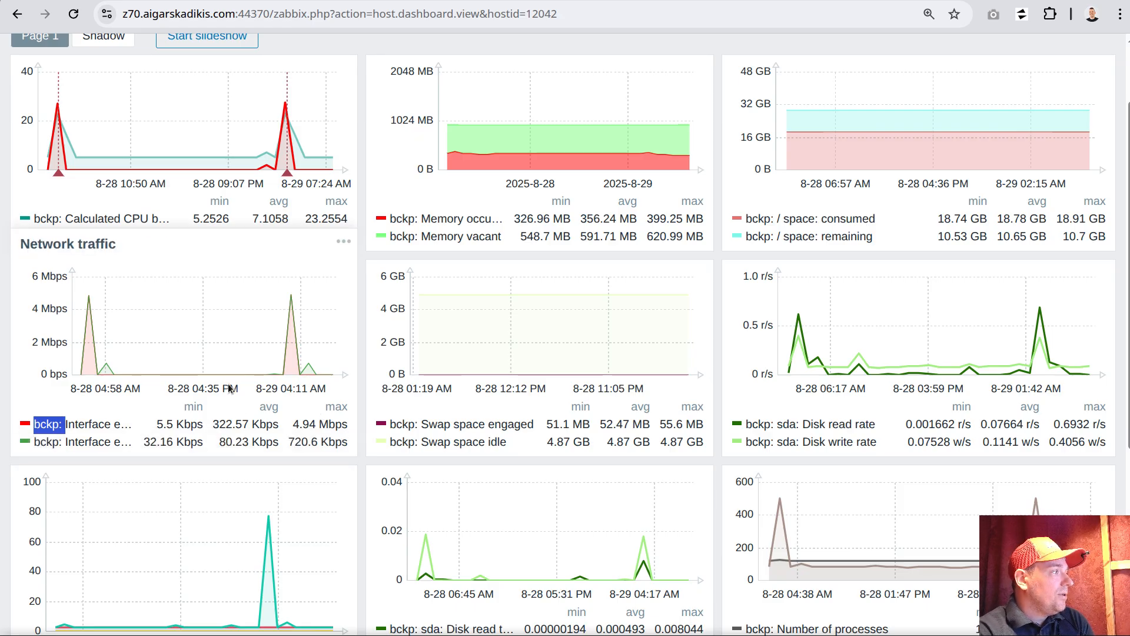
scroll(232, 391, up, 2)
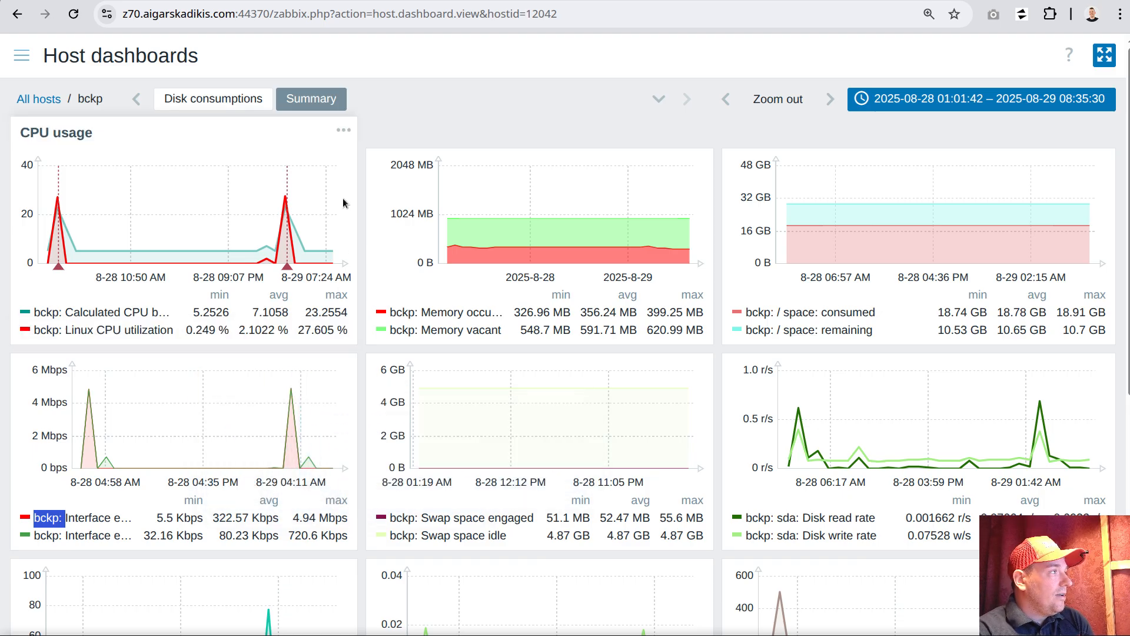
Return to the list of all hosts, collapse the agent1 filter and reopen the dashboards of host bckp
click(22, 56)
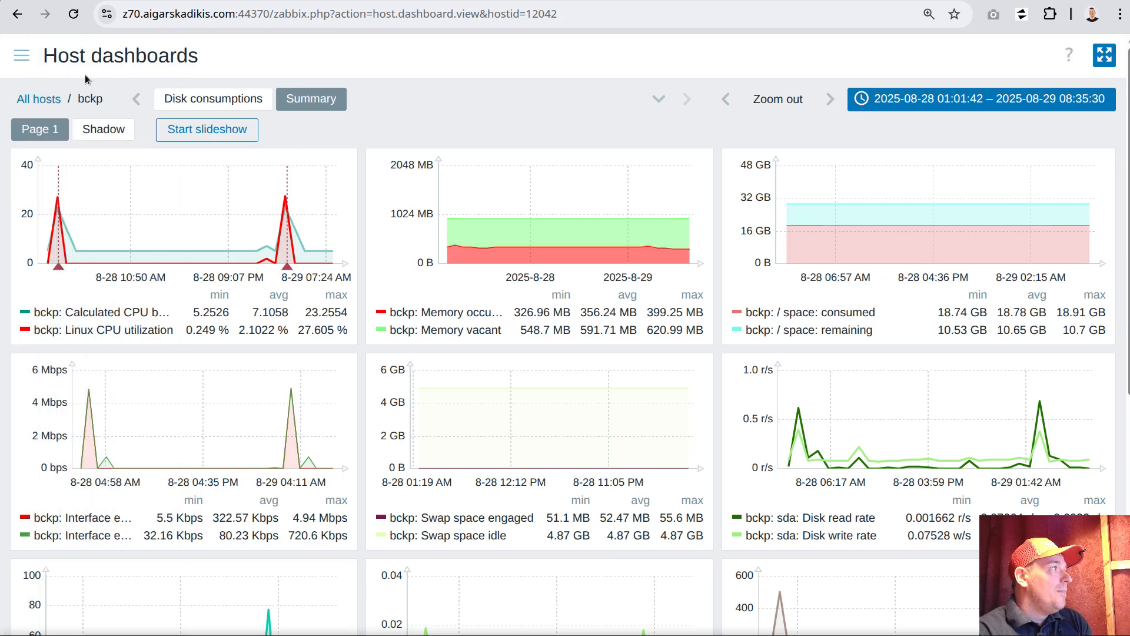
click(39, 99)
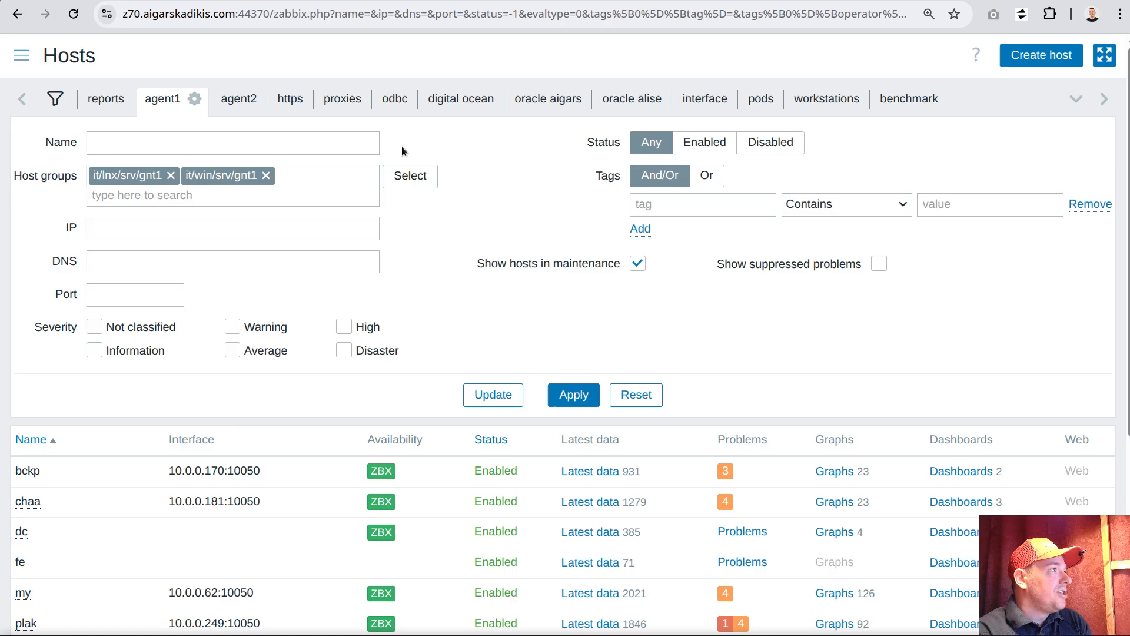
click(170, 99)
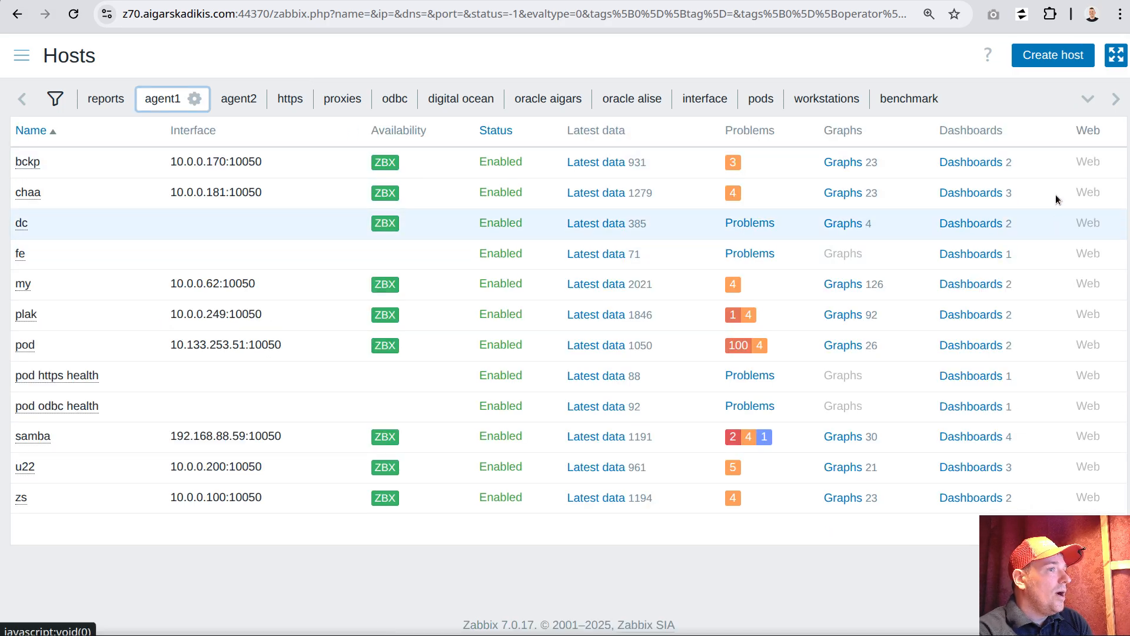
click(21, 55)
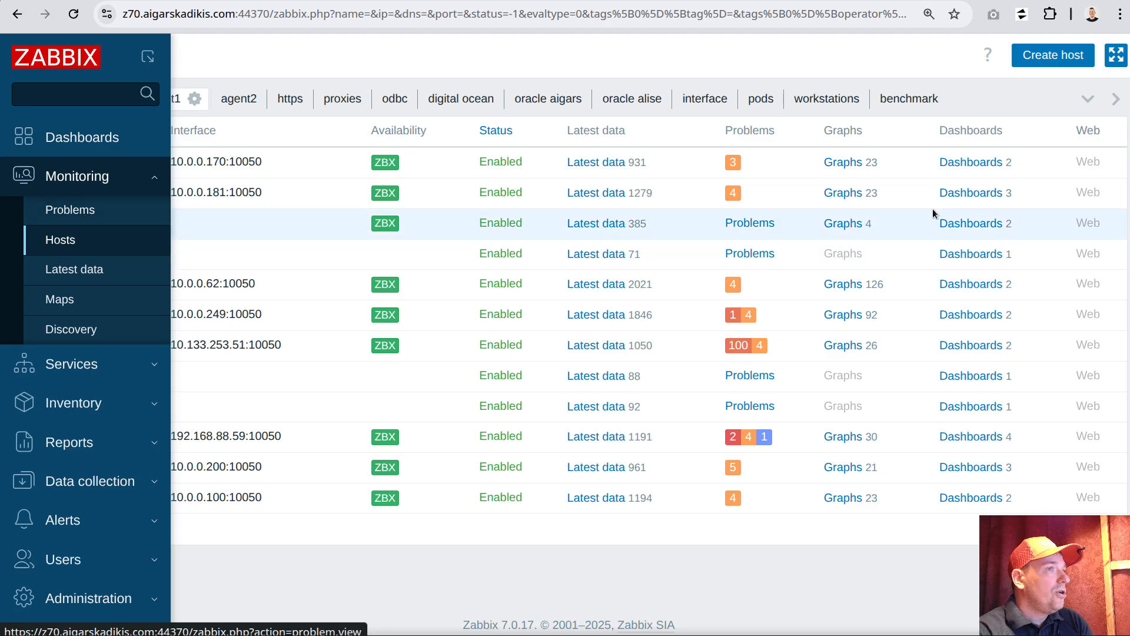
drag(938, 132, 1009, 133)
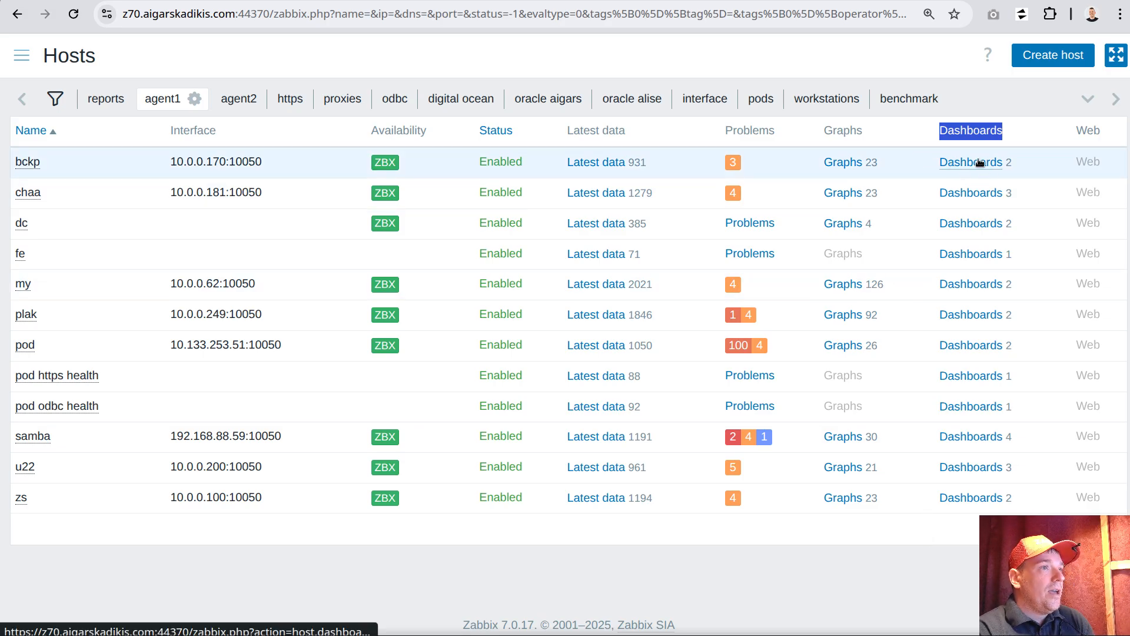
click(957, 162)
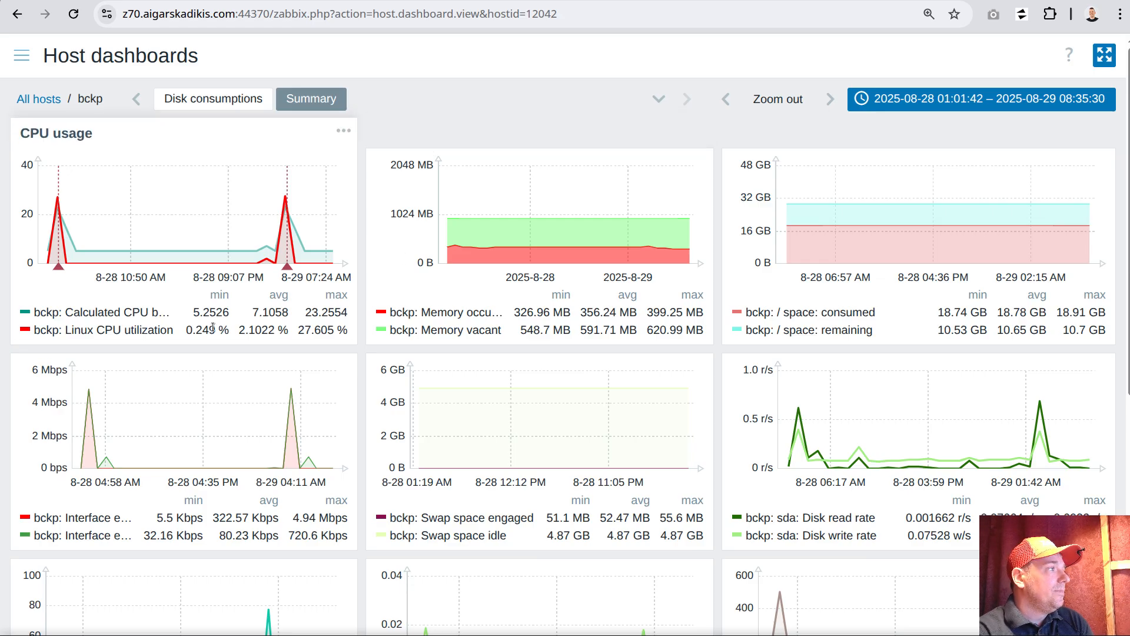
Switch to the code editor and replace the ^.* pattern with \S+ in the preg_replace call of the hostname-removal sed command
drag(389, 312, 421, 313)
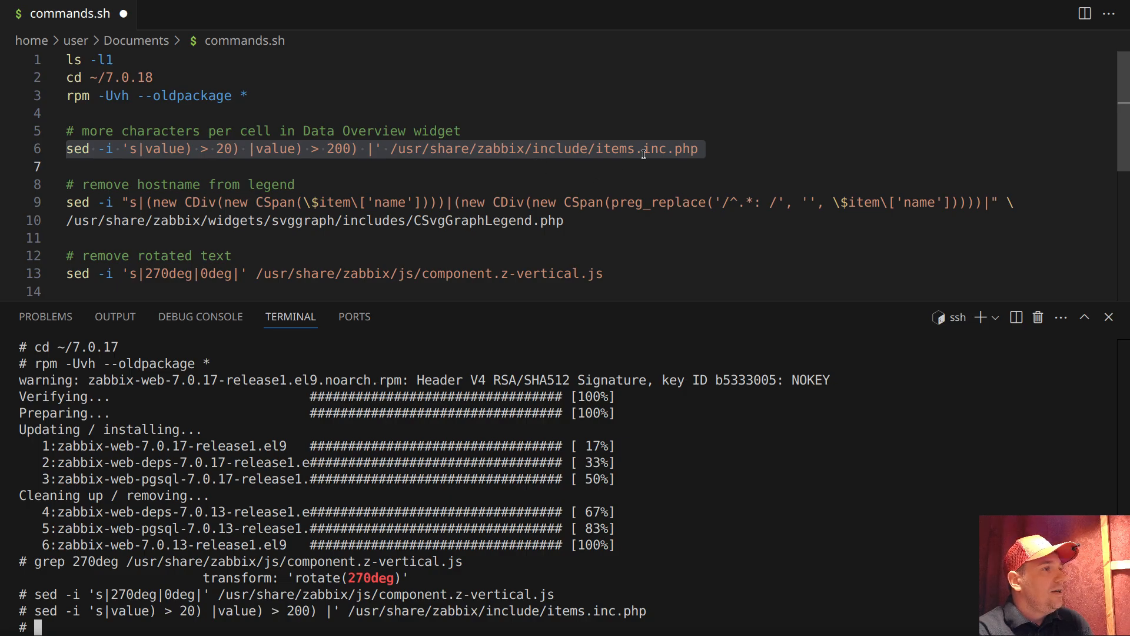
drag(753, 201, 730, 201)
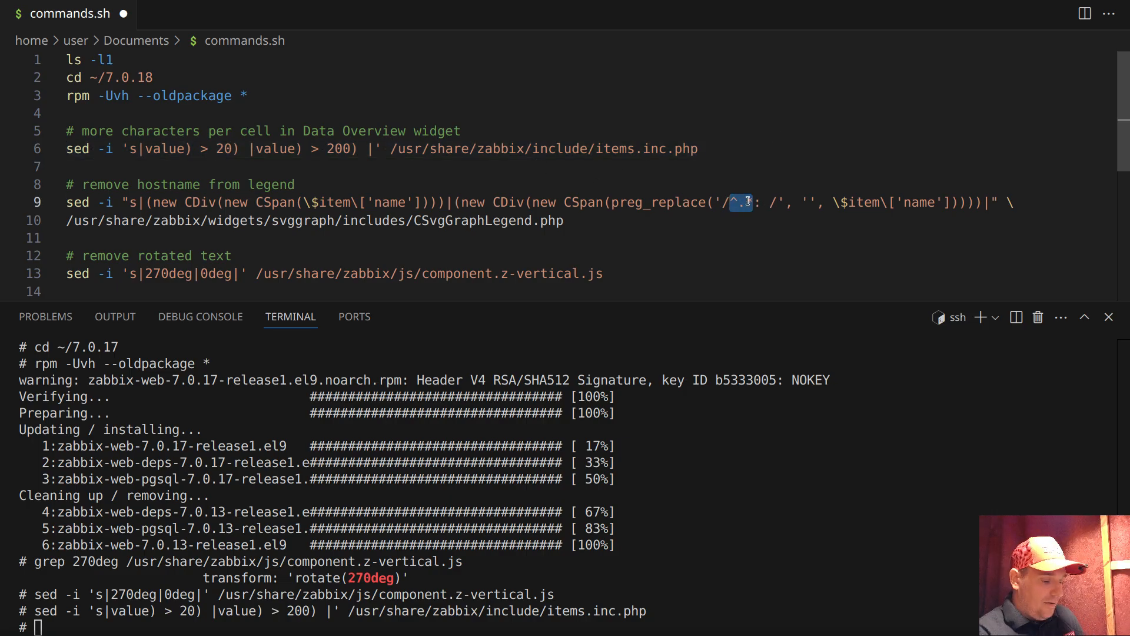
text(\S+)
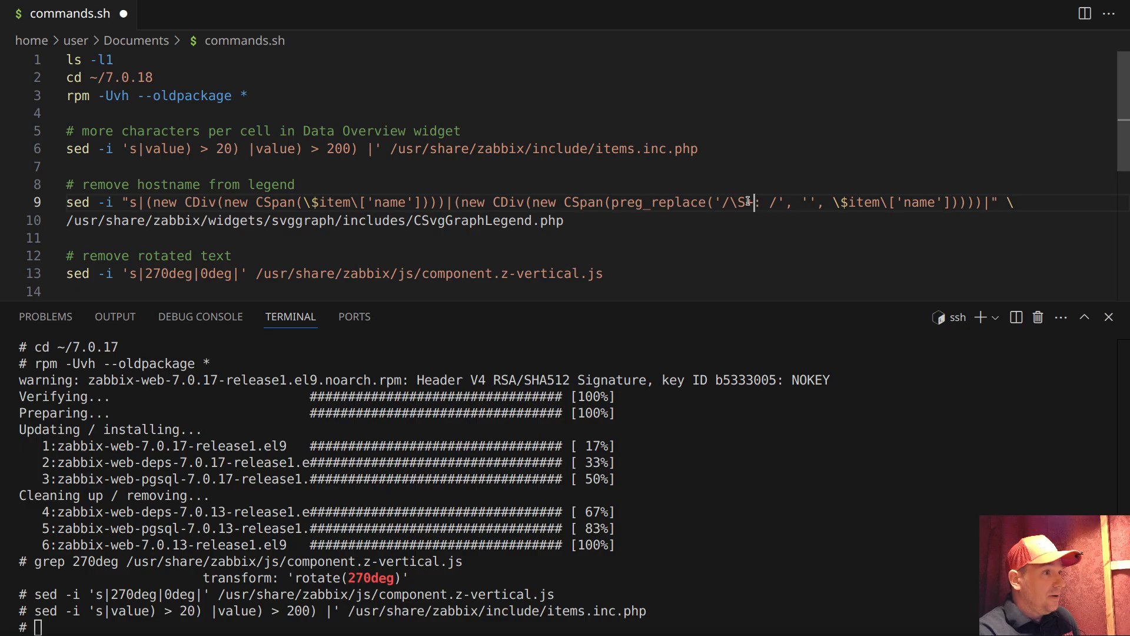
click(680, 237)
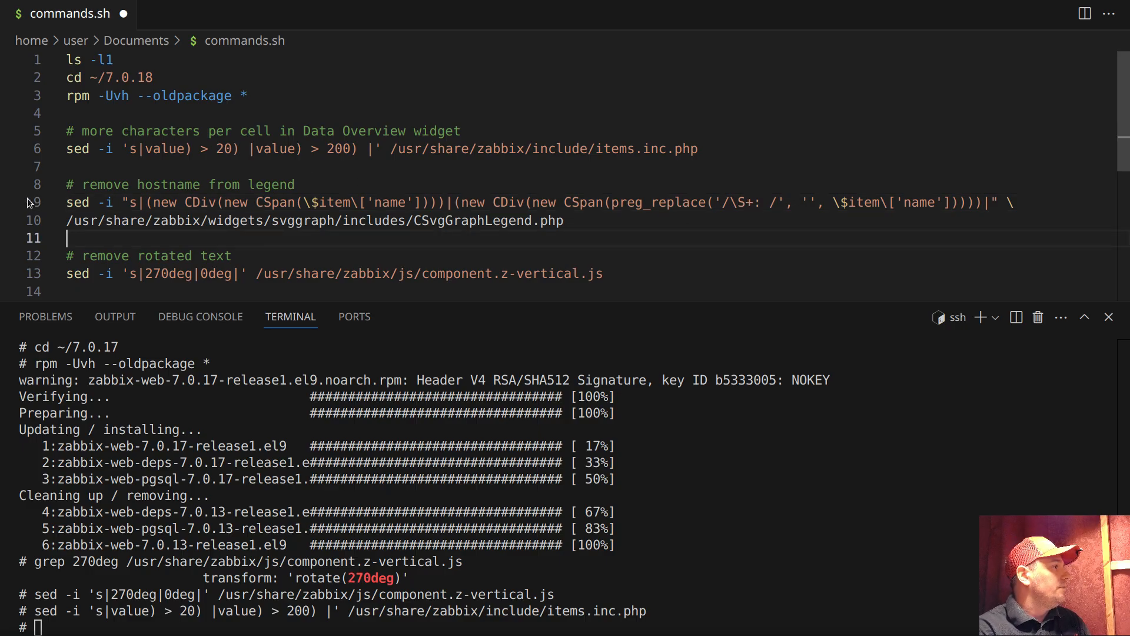
Open /usr/share/zabbix/widgets/svggraph/includes/CSvgGraphLegend.php in vim in the terminal, using the path copied from the command file
drag(583, 219, 68, 219)
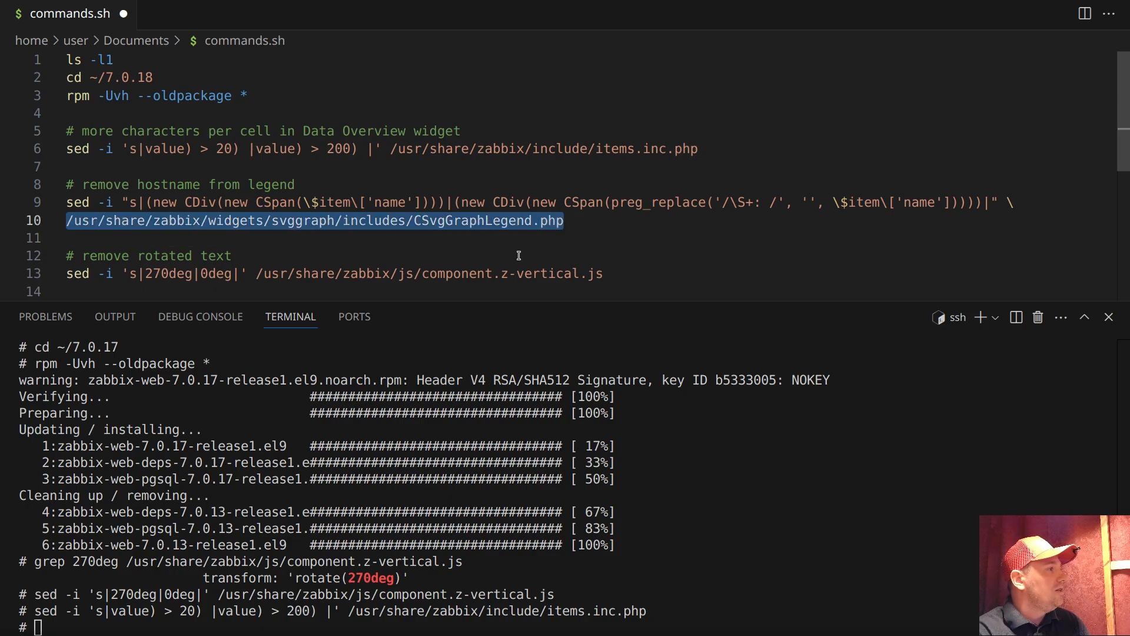
double_click(281, 221)
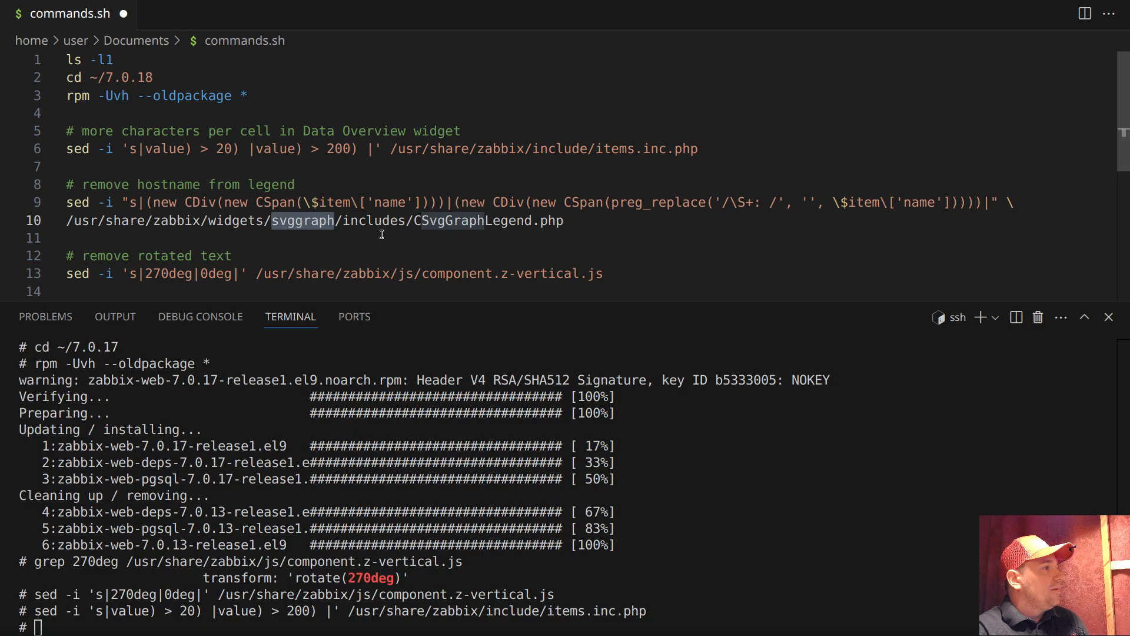
click(454, 220)
drag(595, 221, 68, 220)
right_click(72, 217)
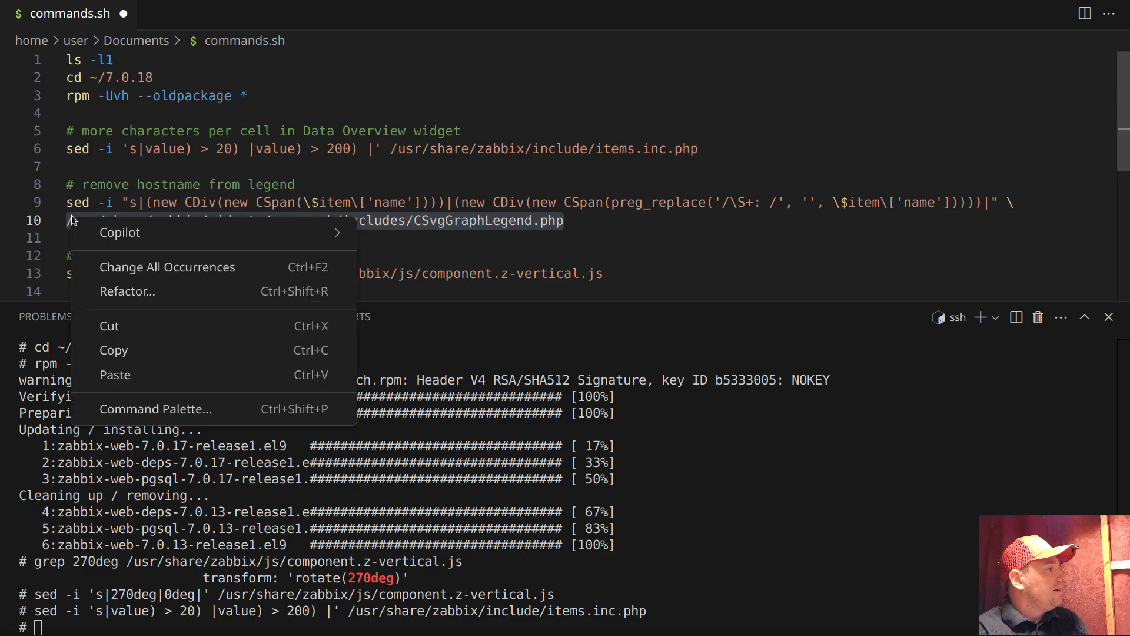
click(129, 350)
click(216, 471)
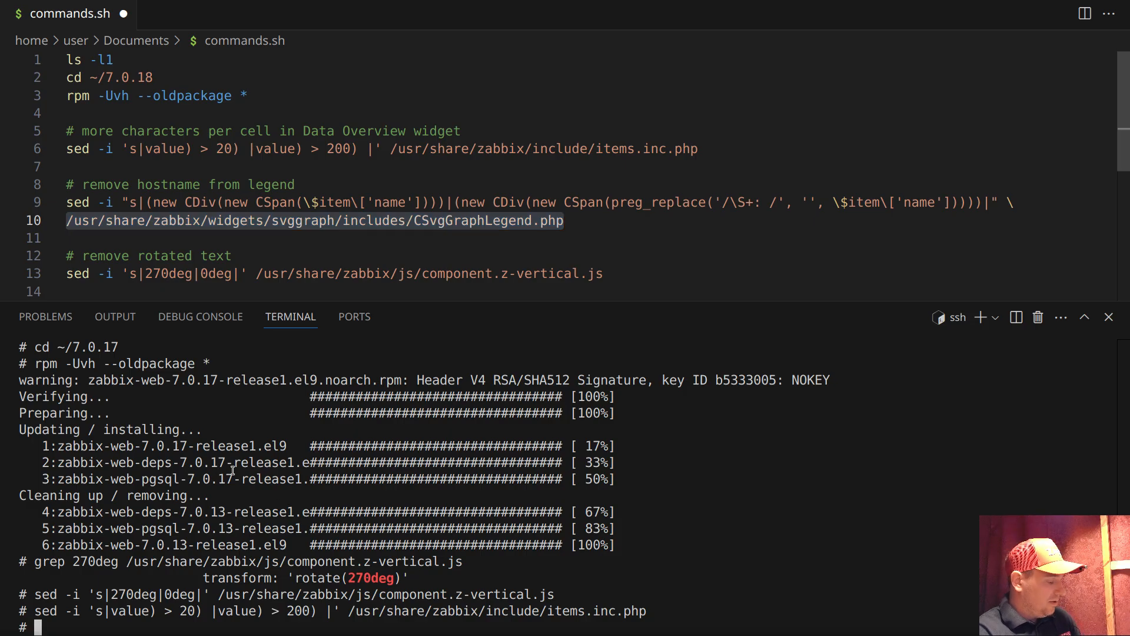
text(vim)
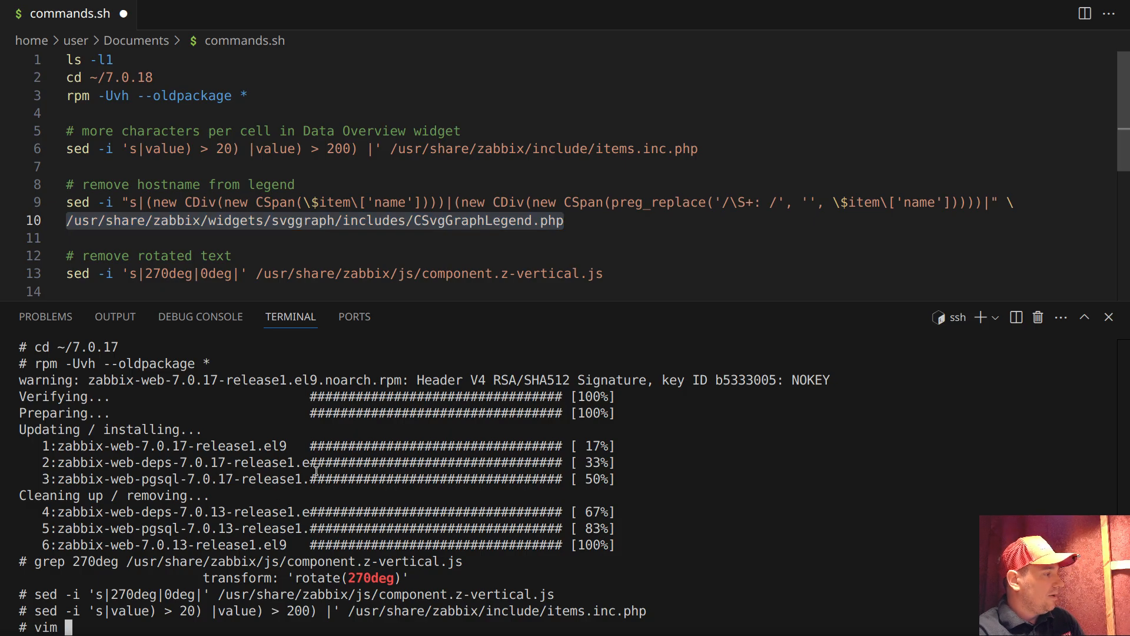
right_click(316, 470)
click(362, 326)
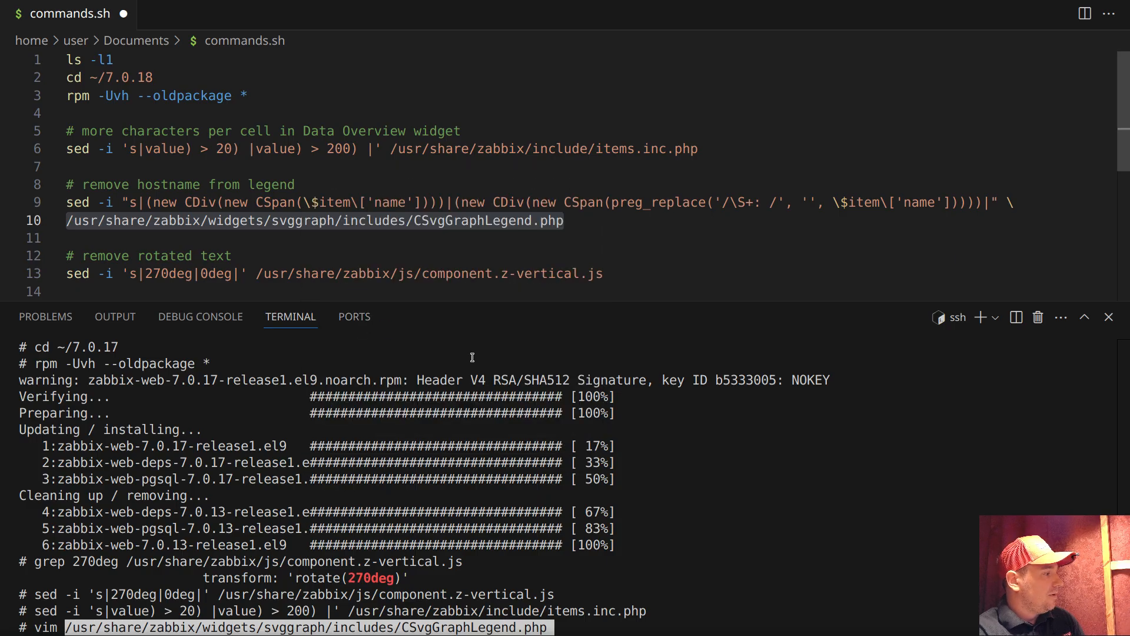
key(Return)
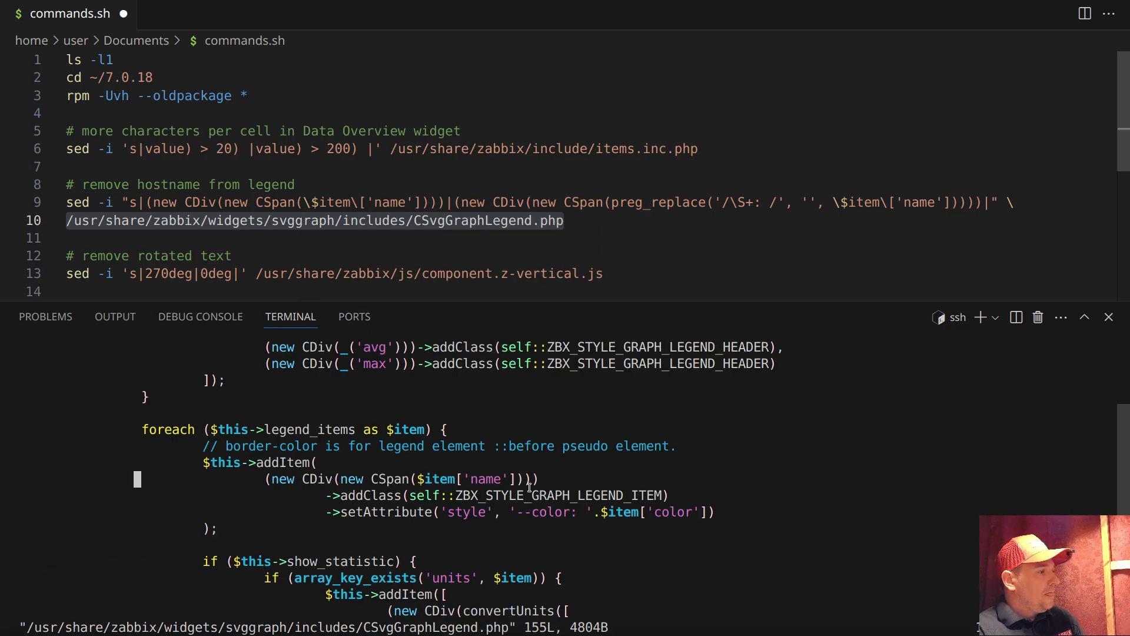
Compare the $item['name'] line in the legend's foreach loop with the sed command's preg_replace pattern, and quit vim
drag(262, 479, 541, 482)
click(559, 478)
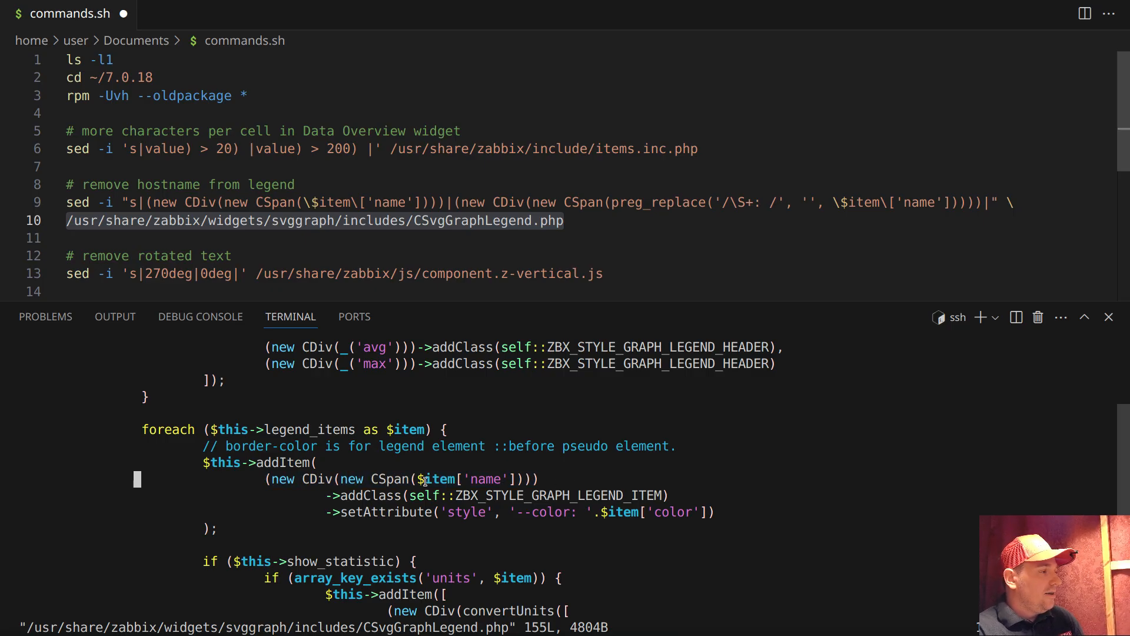
drag(421, 479, 515, 481)
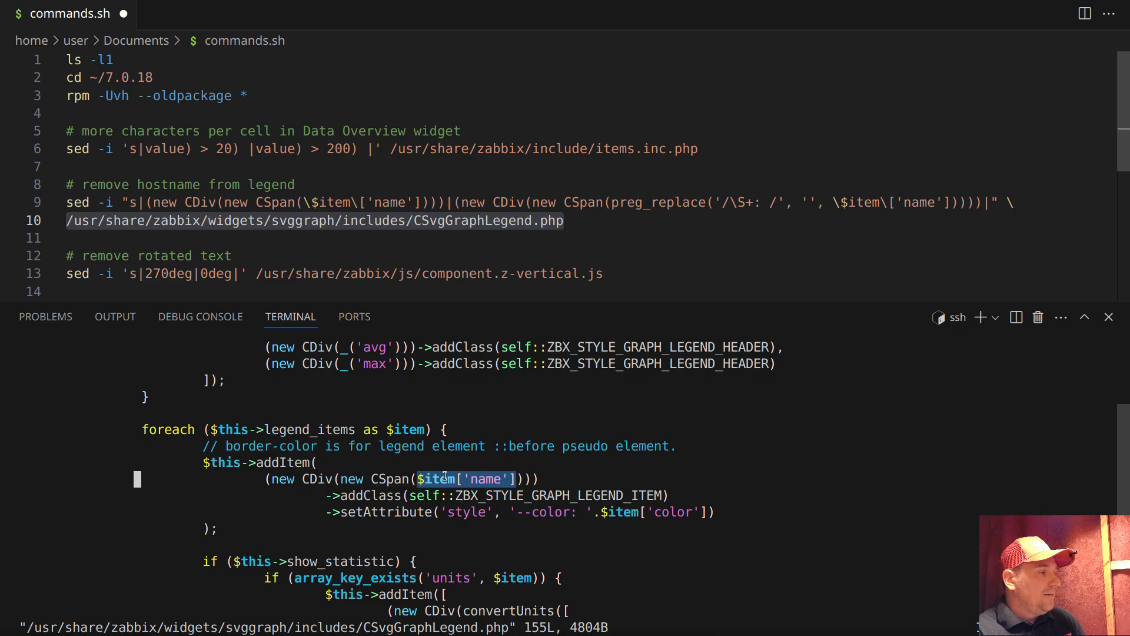
drag(417, 479, 514, 480)
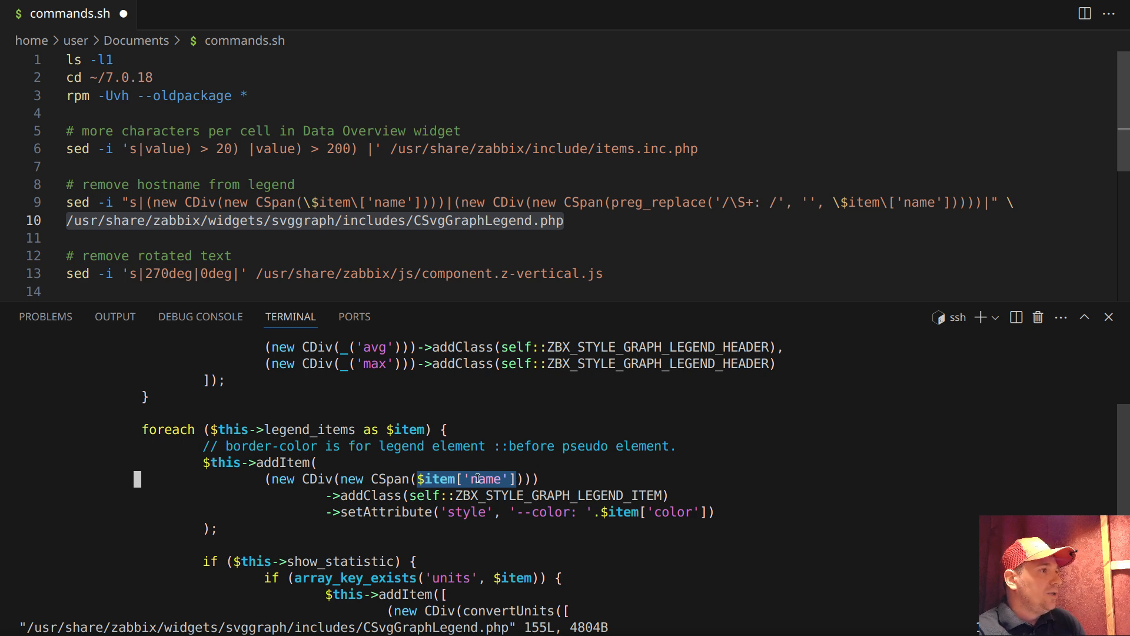
drag(611, 202, 706, 202)
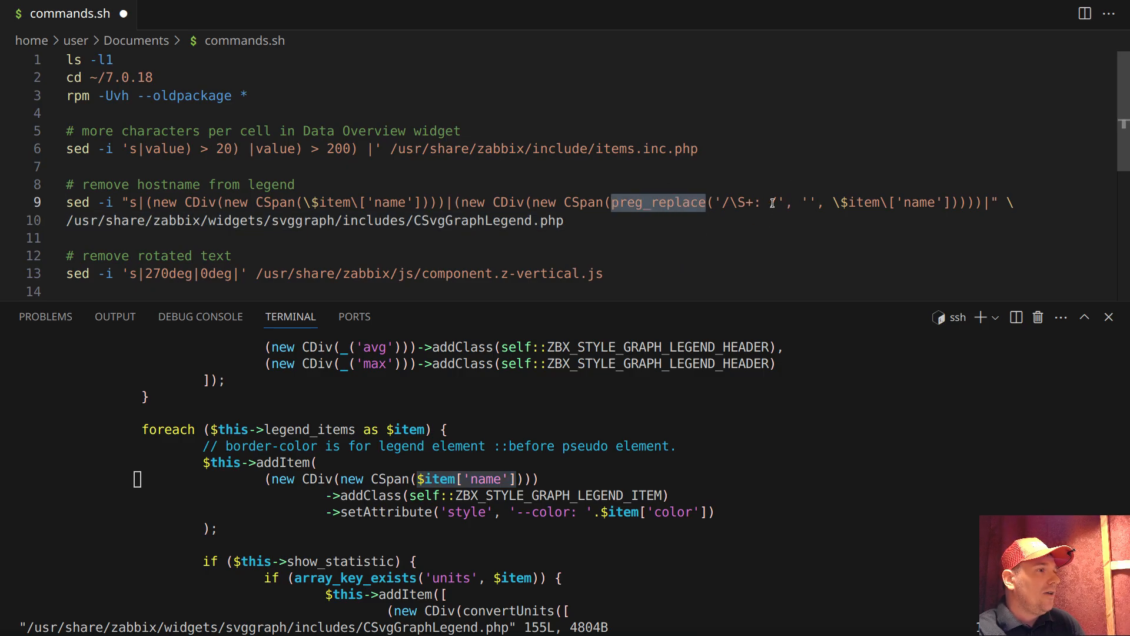
drag(769, 202, 755, 202)
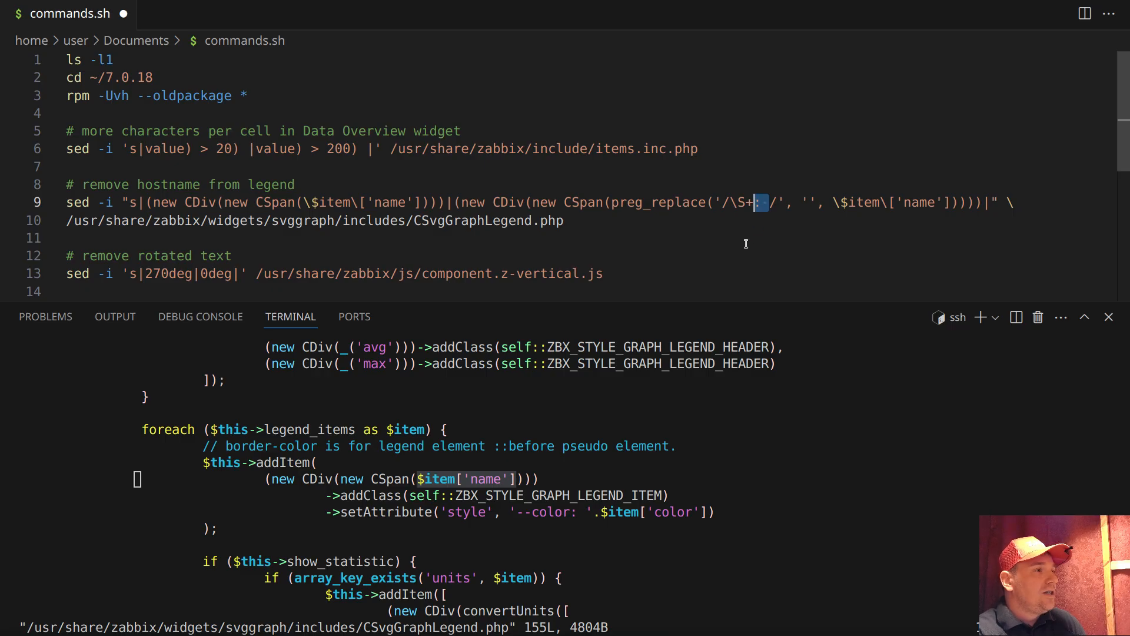
drag(730, 203, 753, 203)
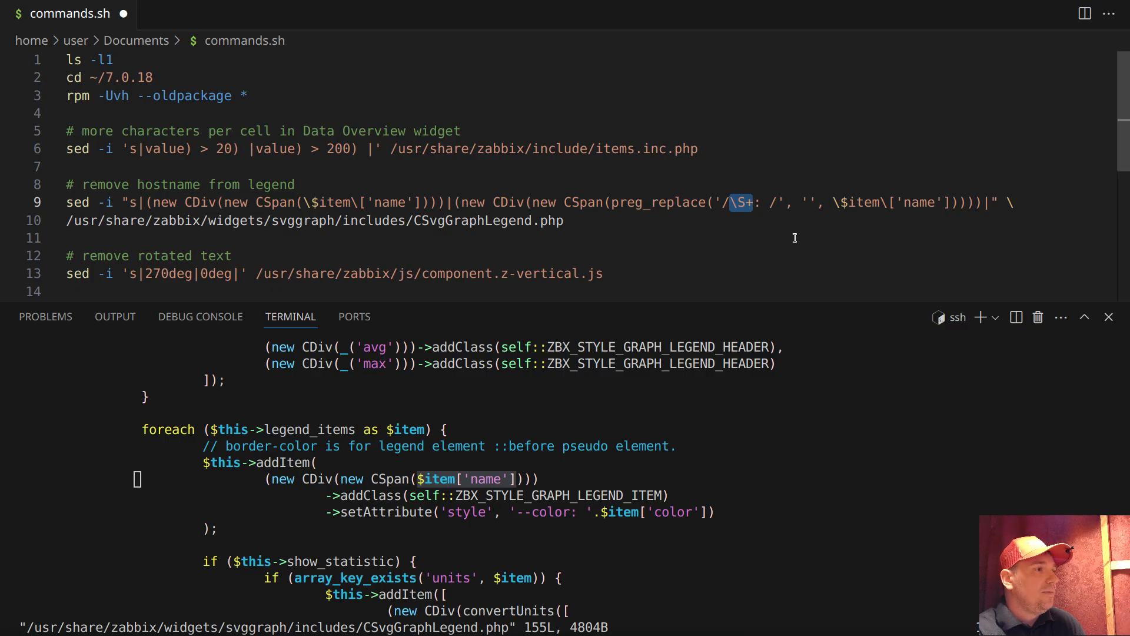
click(776, 197)
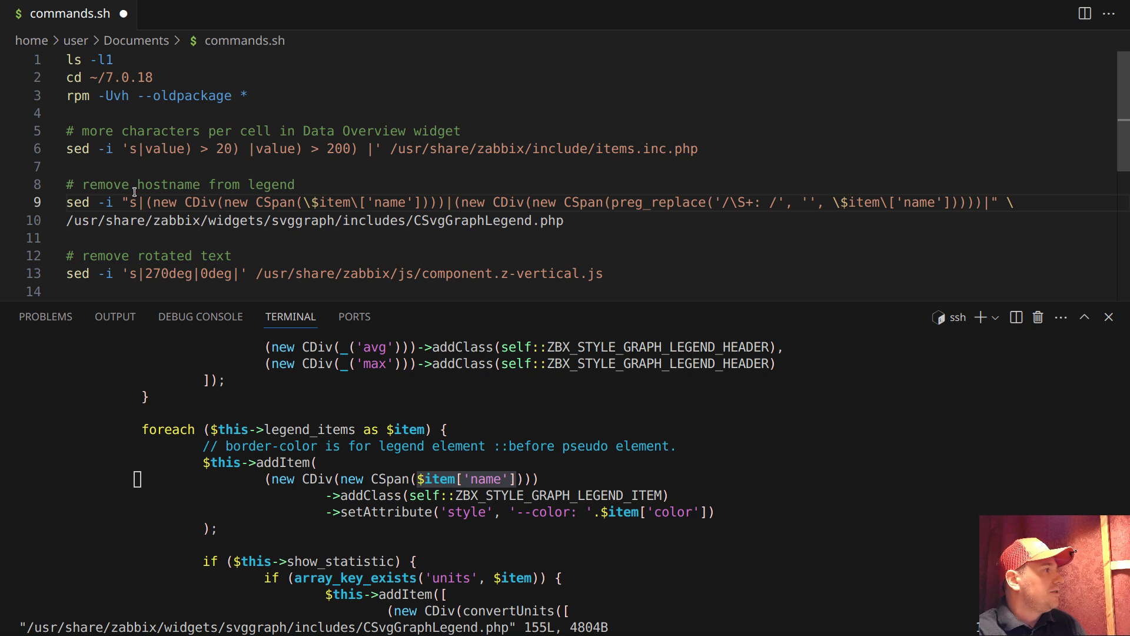
click(354, 424)
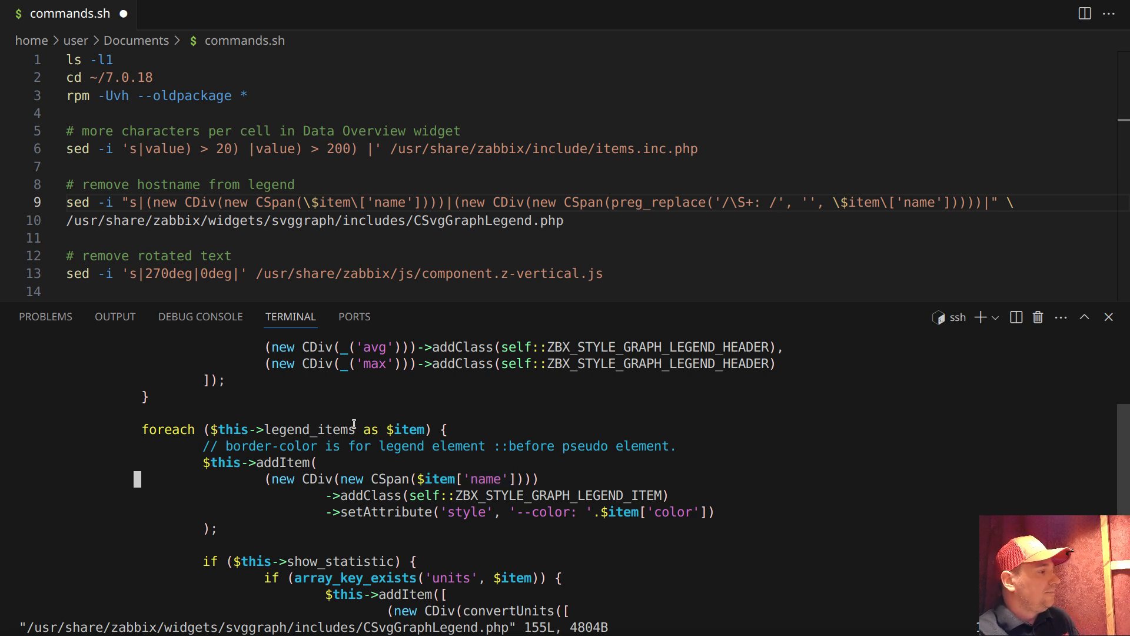
text(:q!)
key(Return)
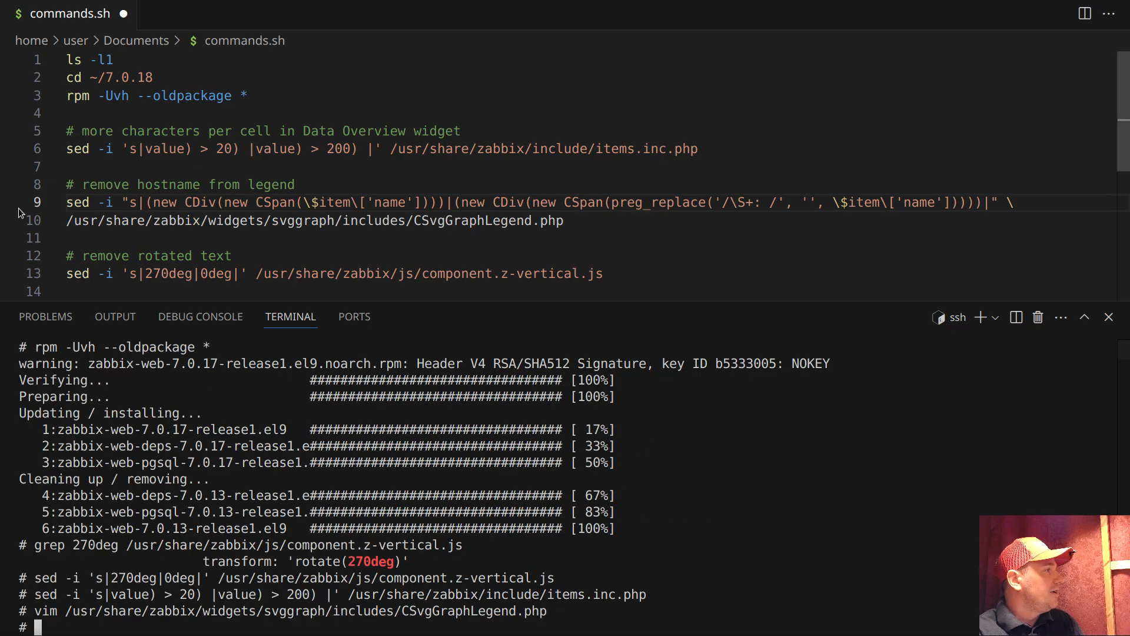
Copy the two-line sed command that removes the hostname from the legend and run it in the terminal
drag(20, 203, 27, 223)
right_click(138, 223)
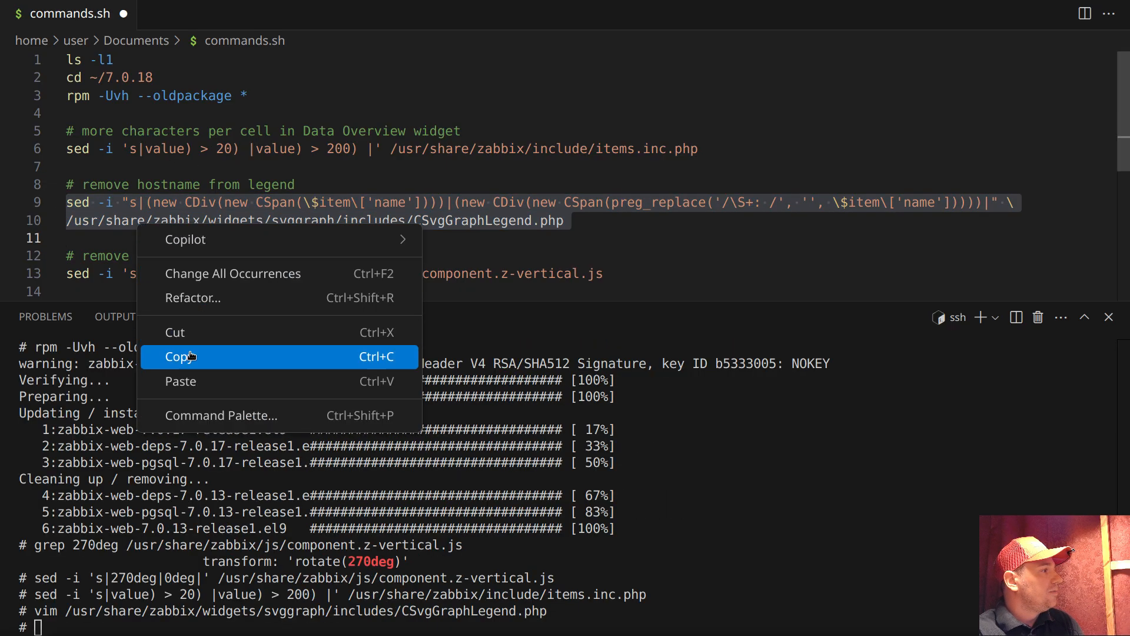
click(190, 356)
right_click(302, 456)
click(341, 320)
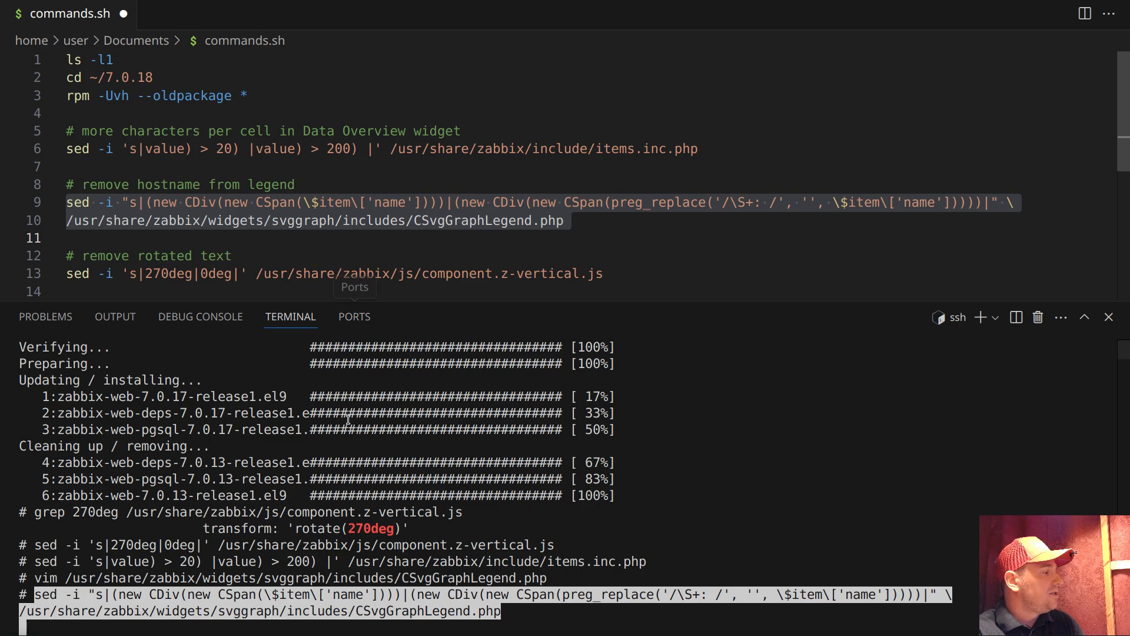
key(Return)
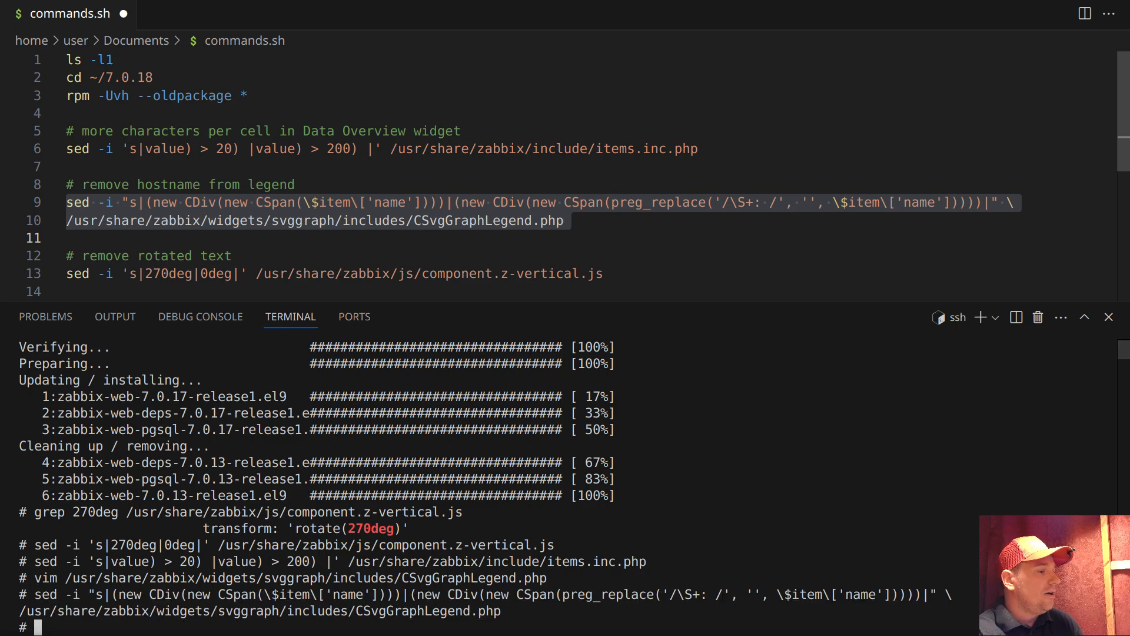
Reload the dashboards of host bckp in the browser to check the graph legends, and return to the code editor
key(alt+Tab)
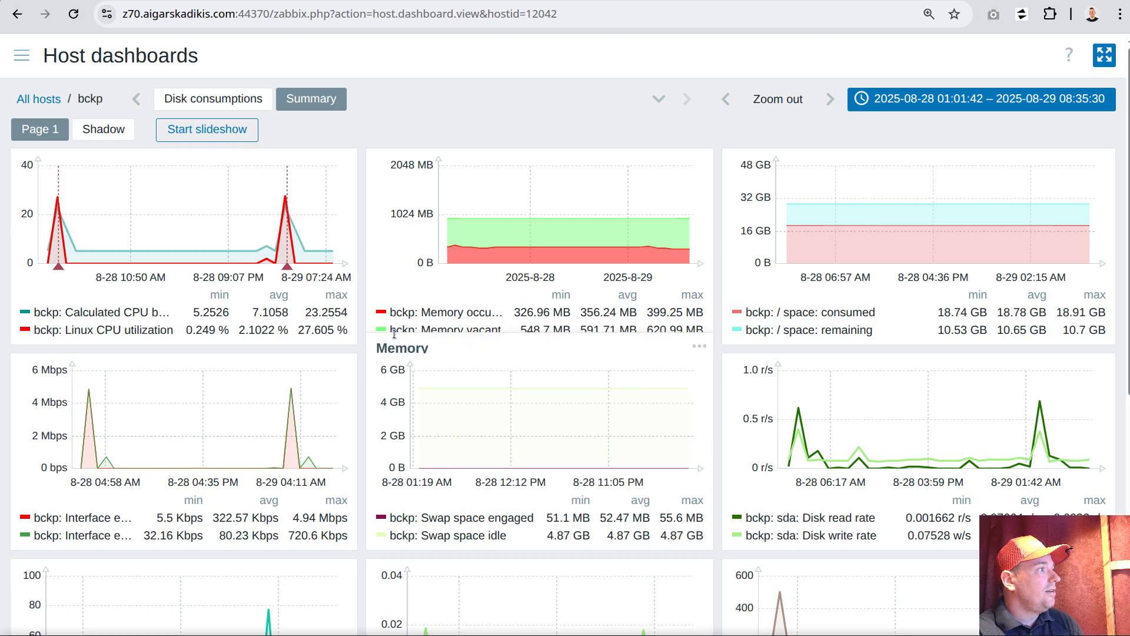
click(75, 14)
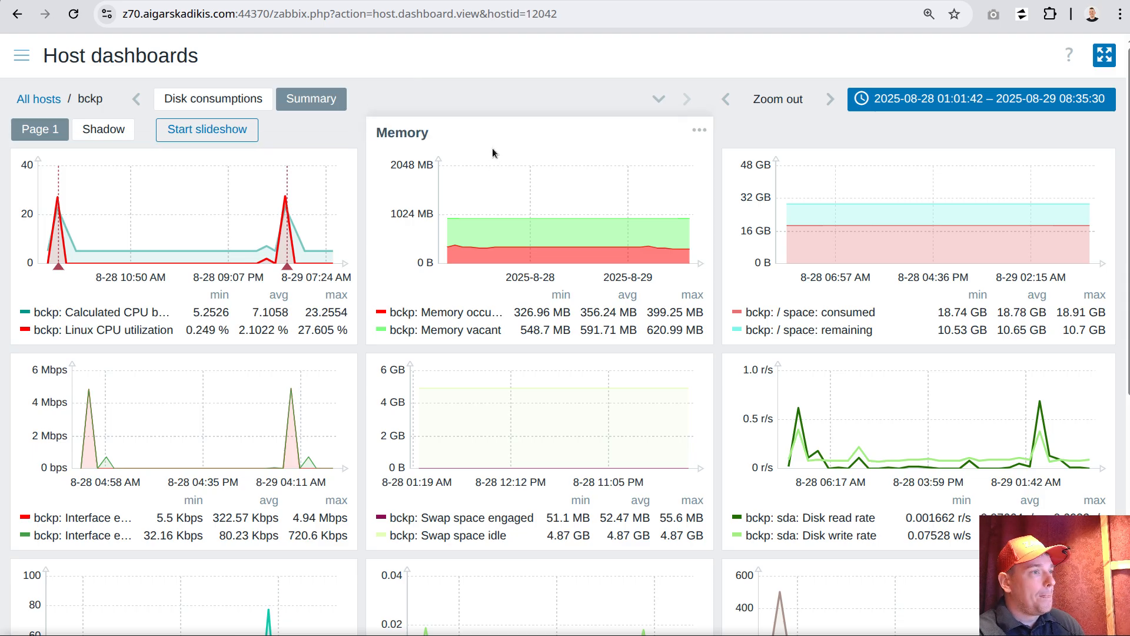
key(alt+Tab)
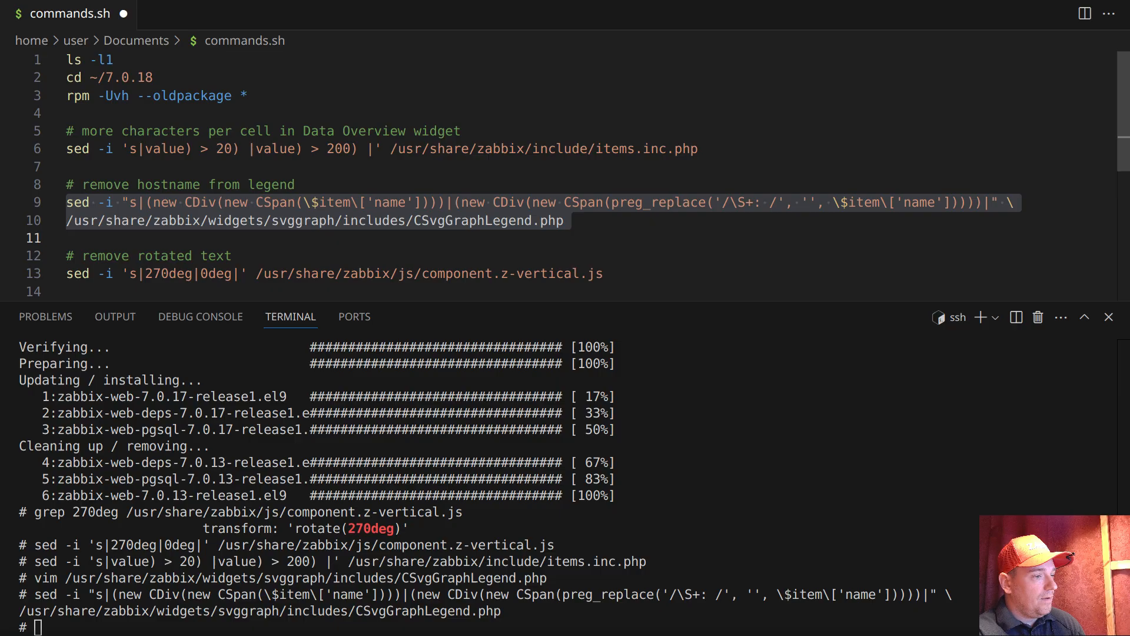
Join the hostname-removal sed command and its CSvgGraphLegend.php path into a single line, removing the trailing backslash
click(776, 245)
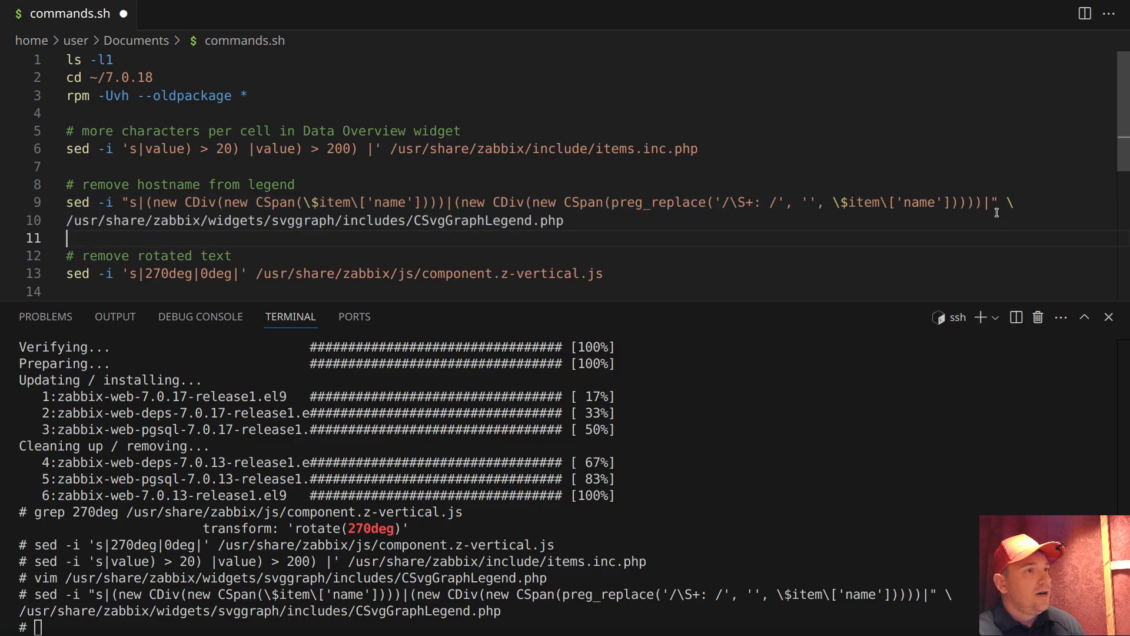
click(1027, 207)
key(BackSpace)
key(Delete)
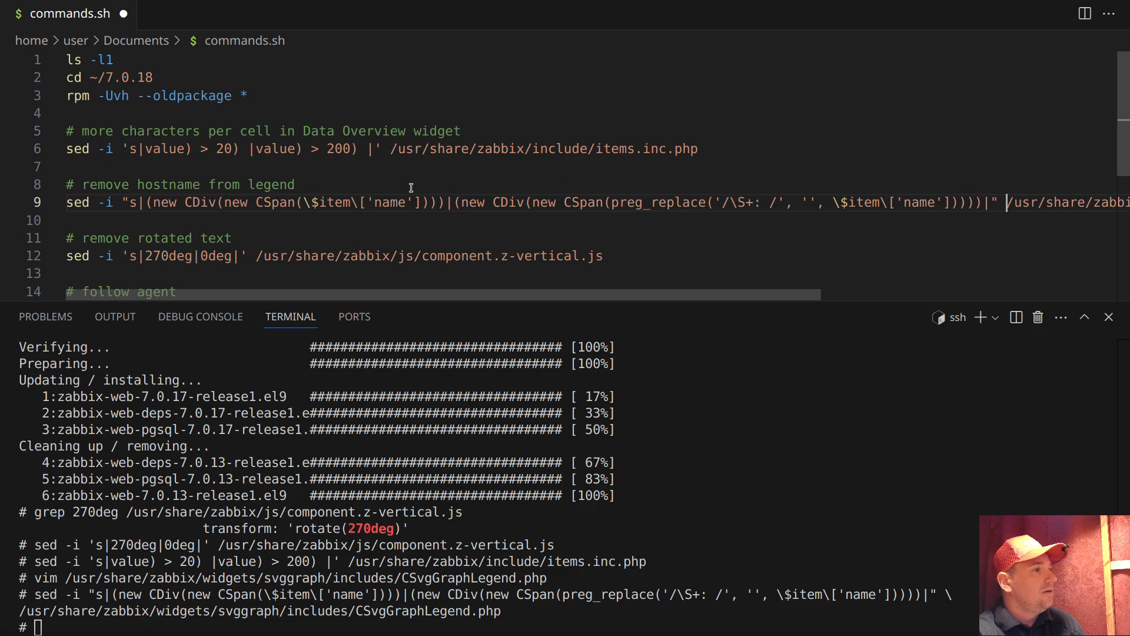
Copy the single-line sed command for CSvgGraphLegend.php and run it in the terminal
click(35, 203)
right_click(104, 206)
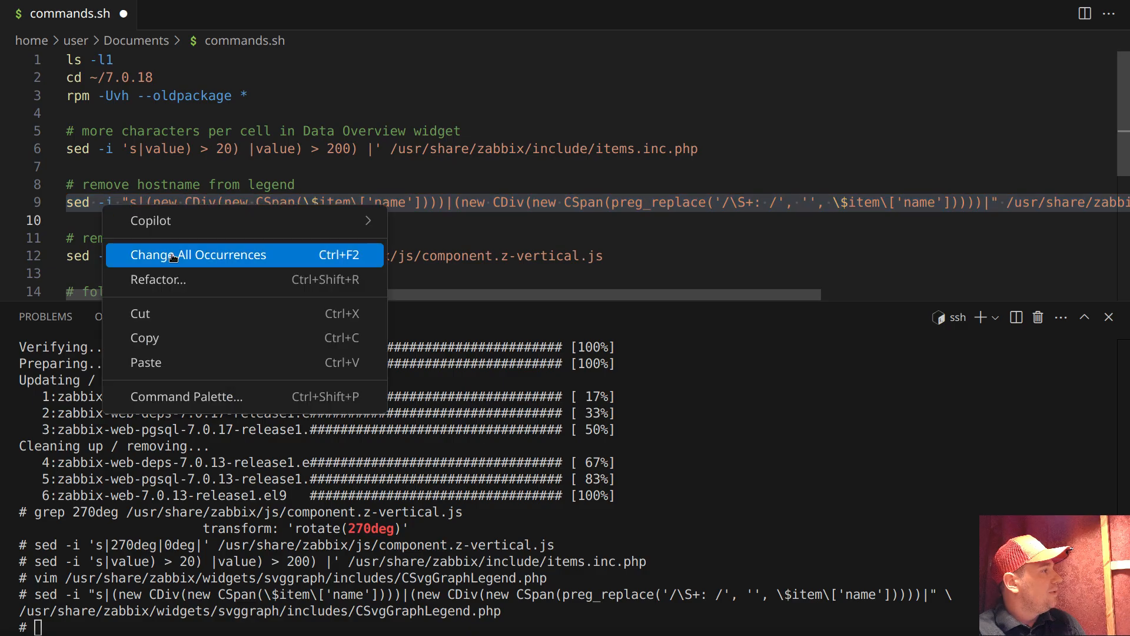
click(155, 338)
right_click(255, 377)
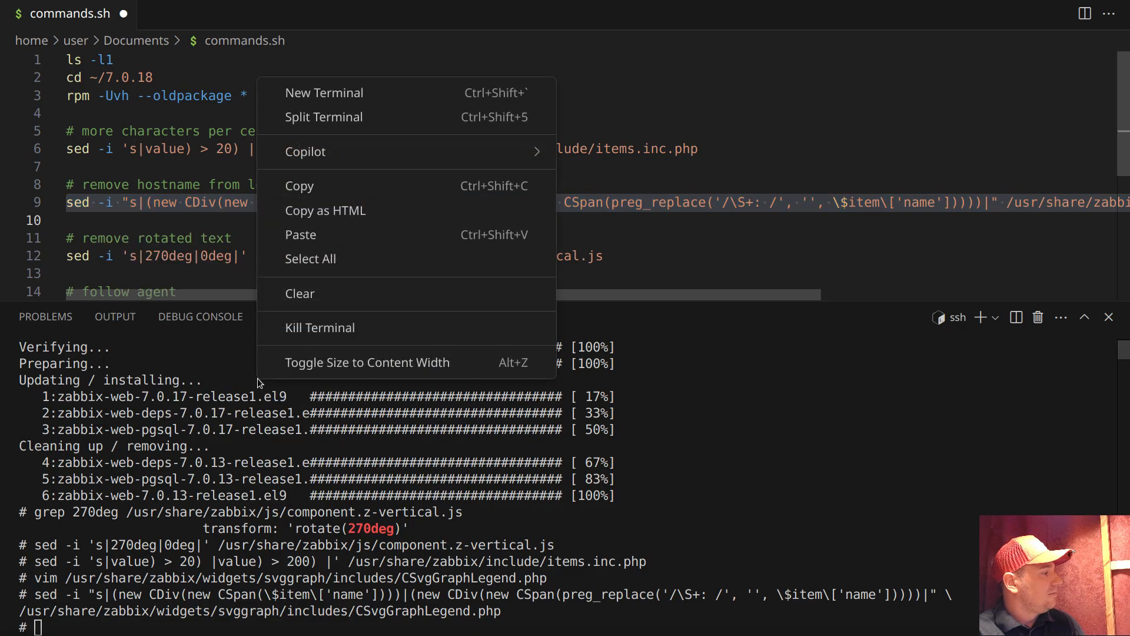
click(324, 234)
key(Return)
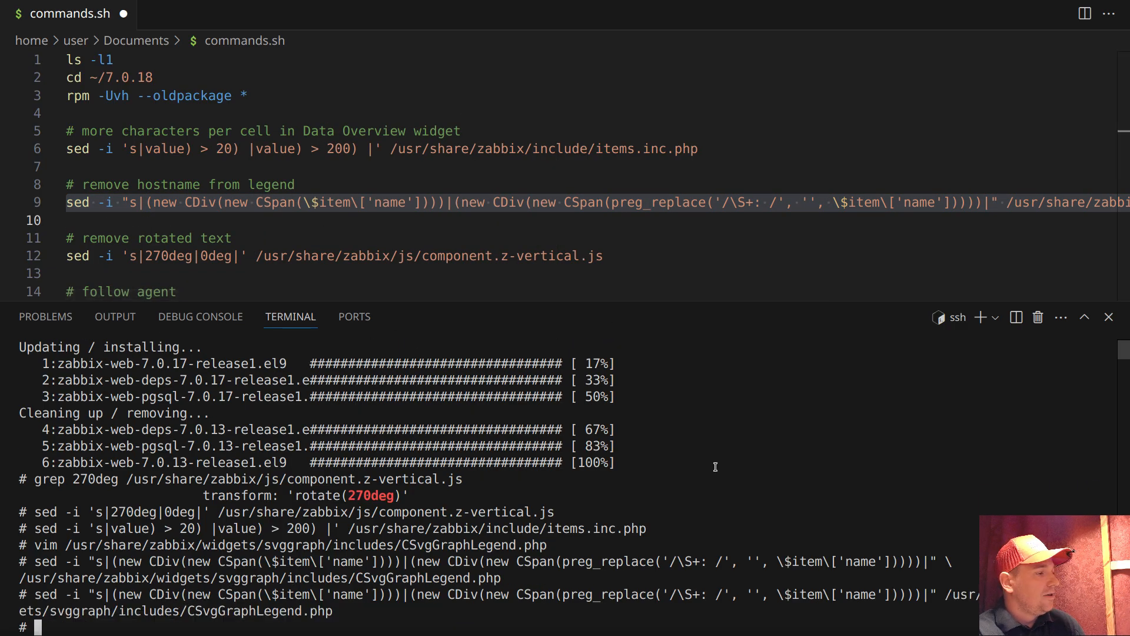
Switch to the browser, reload the dashboards of host bckp and open the list of templates
key(alt+Tab)
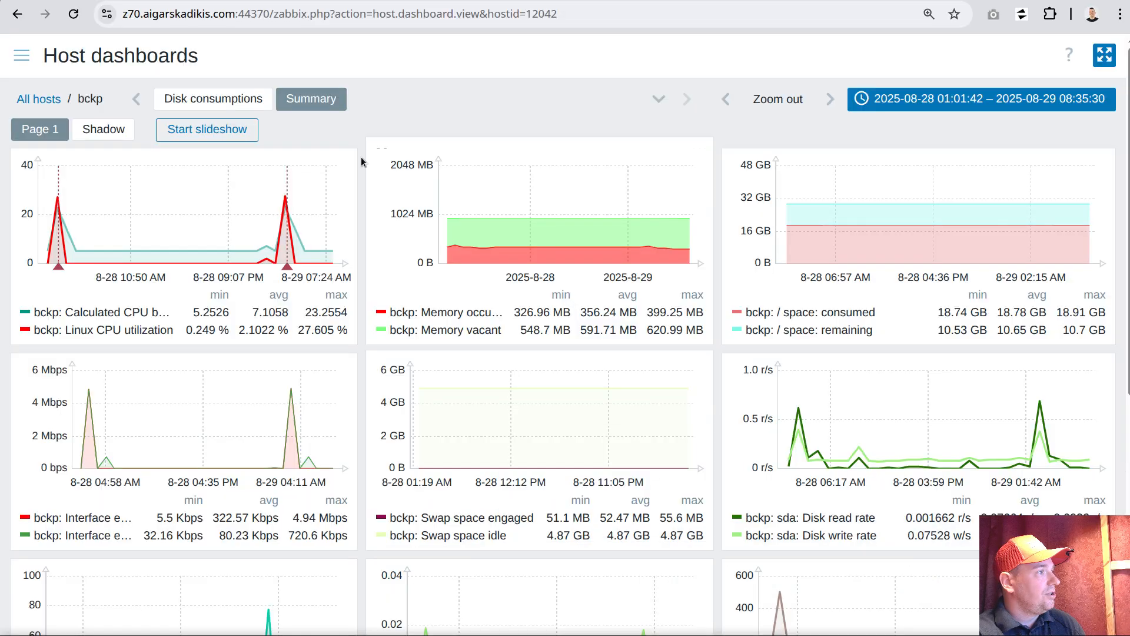
click(74, 15)
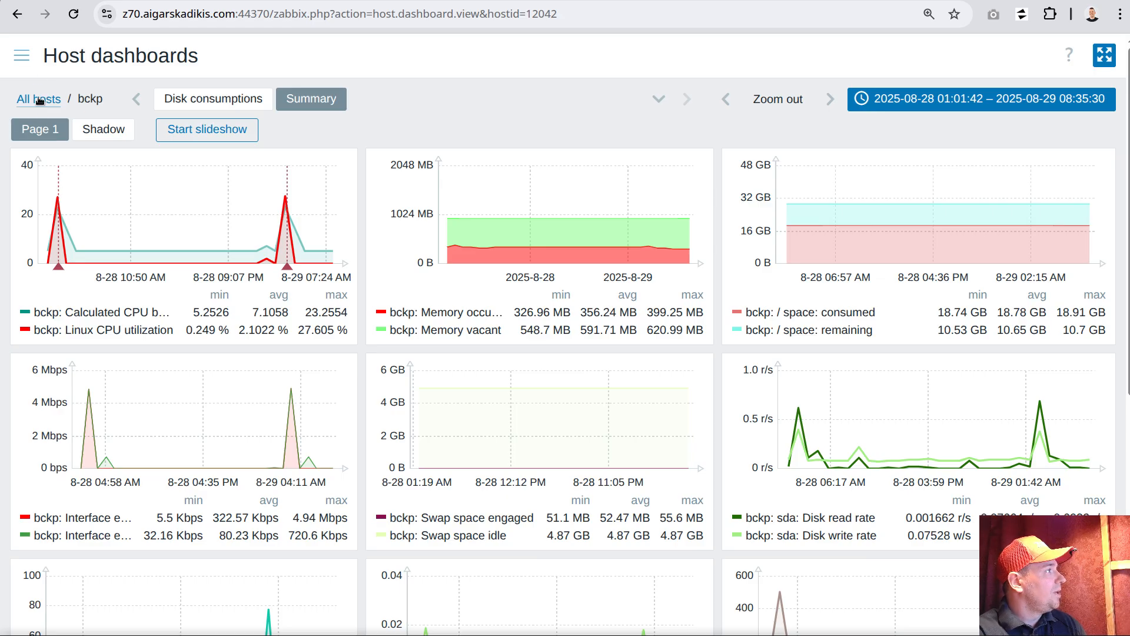
click(22, 58)
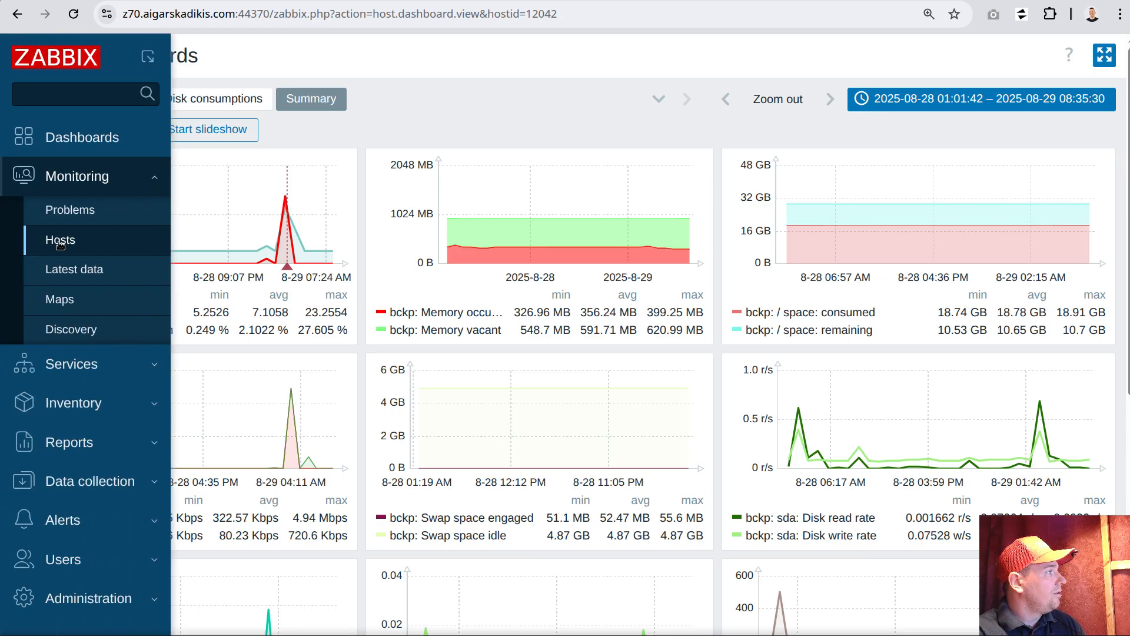
click(65, 480)
click(82, 424)
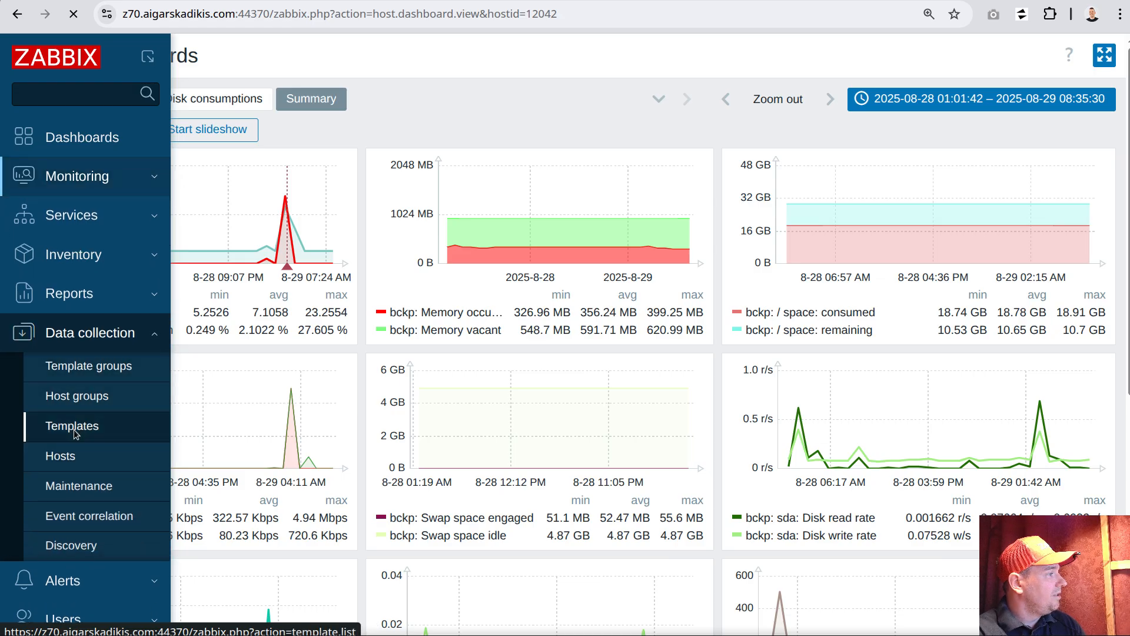
Open trigger "Need to remove hostname from legend" of template "All Zabbix 7.0 frontend patches", copy its whole description and switch to the code editor
click(405, 366)
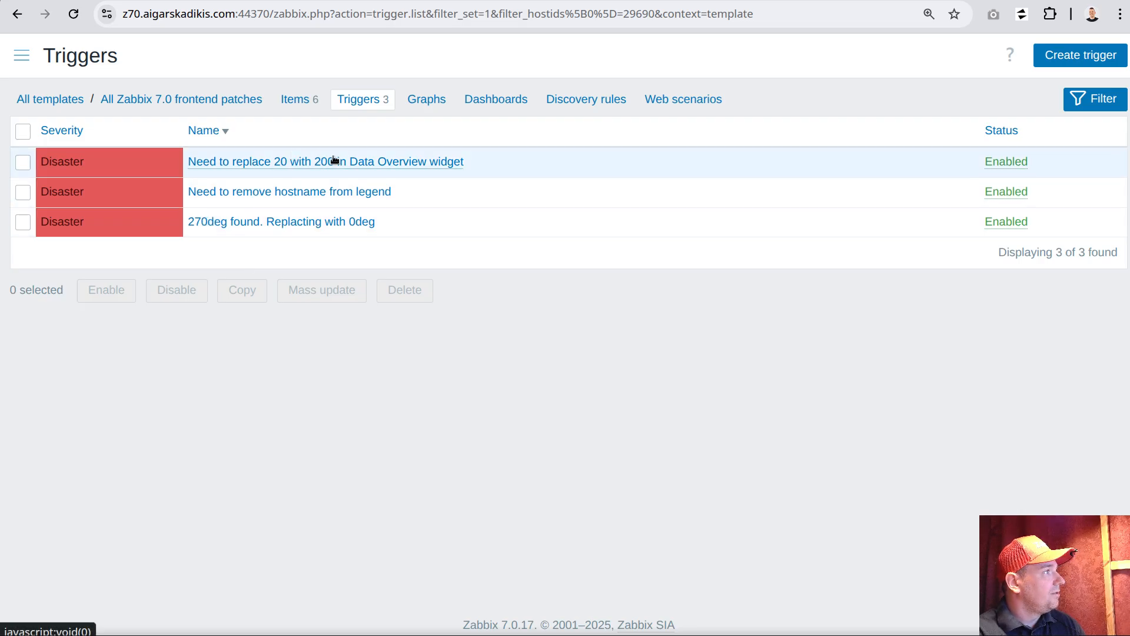
click(240, 190)
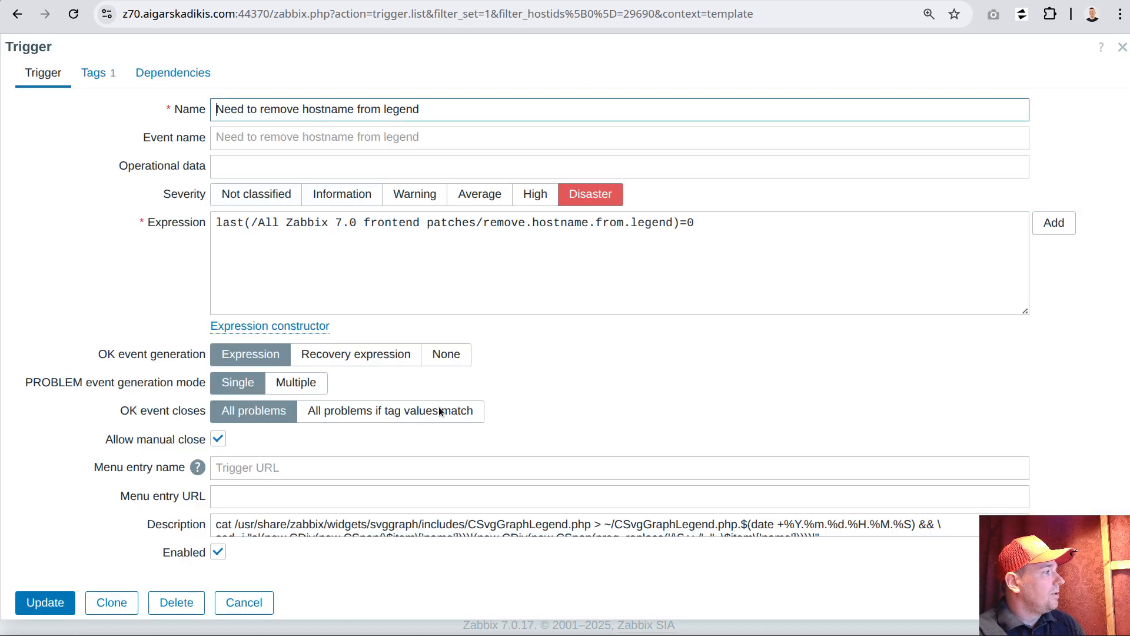
scroll(473, 529, down, 3)
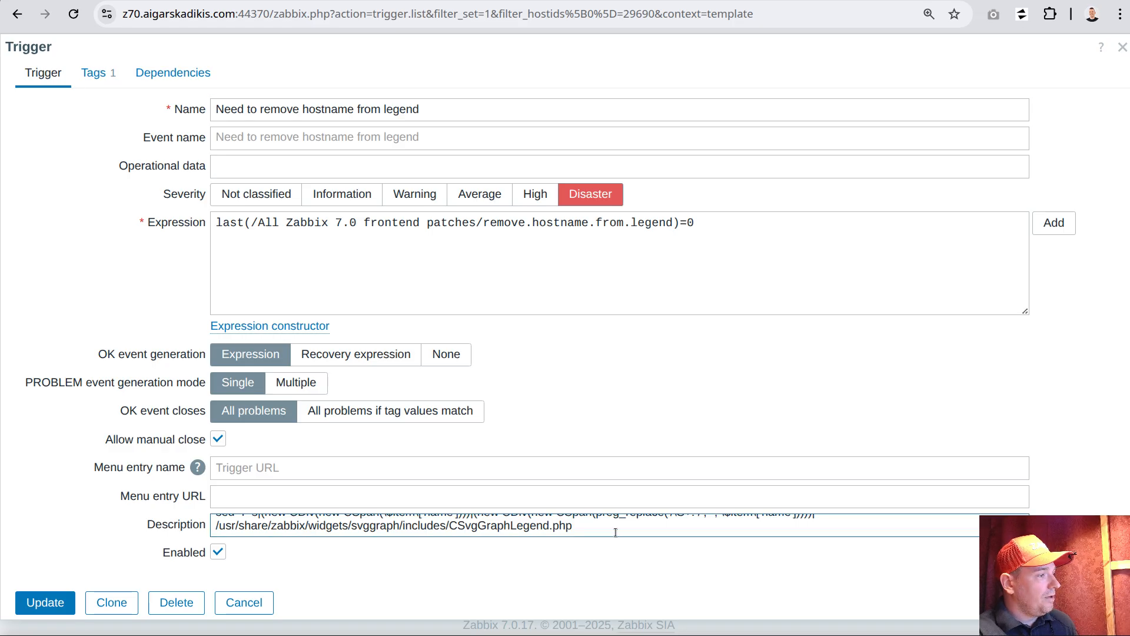
drag(589, 530, 216, 537)
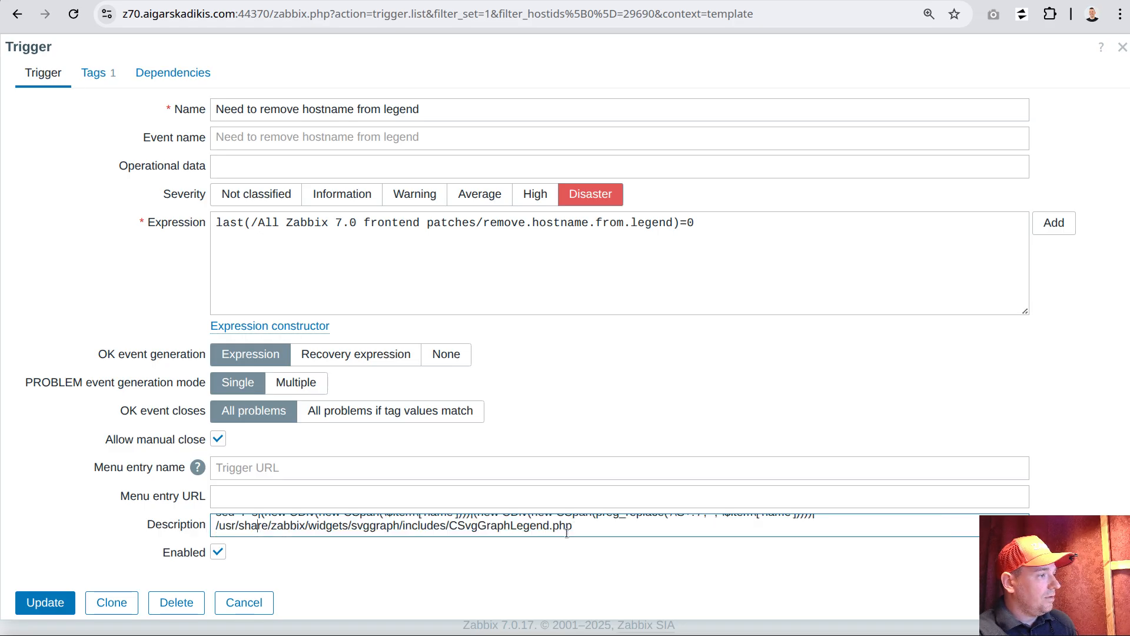
key(ctrl+a)
key(alt+Tab)
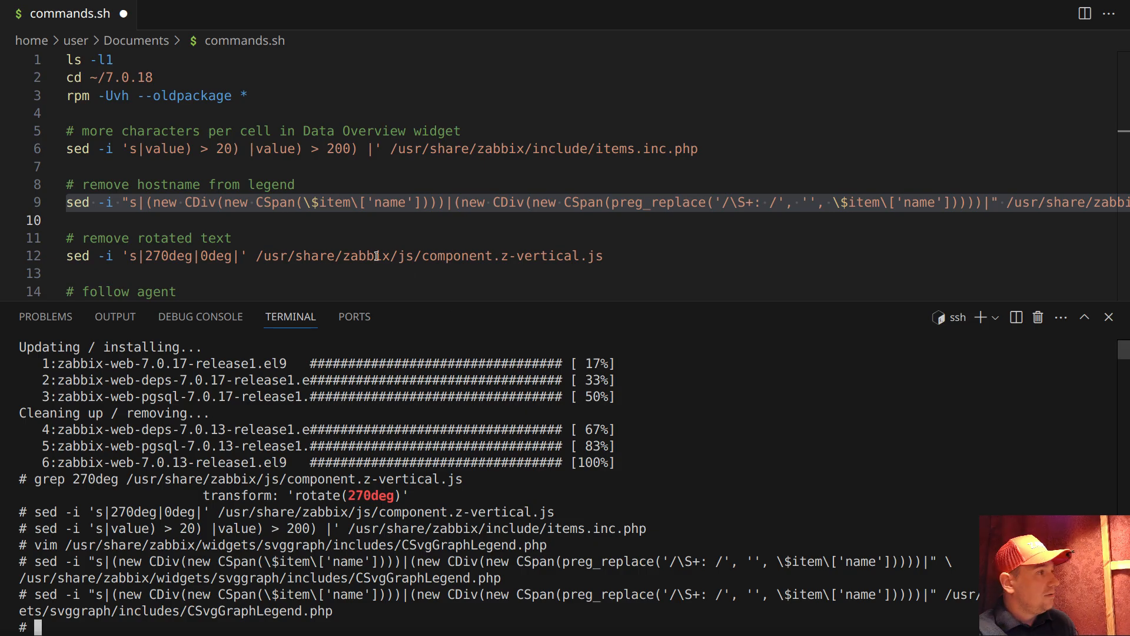
Paste the copied backup and sed commands into commands.sh directly below the existing hostname-removal sed line
click(281, 238)
click(162, 219)
key(ctrl+v)
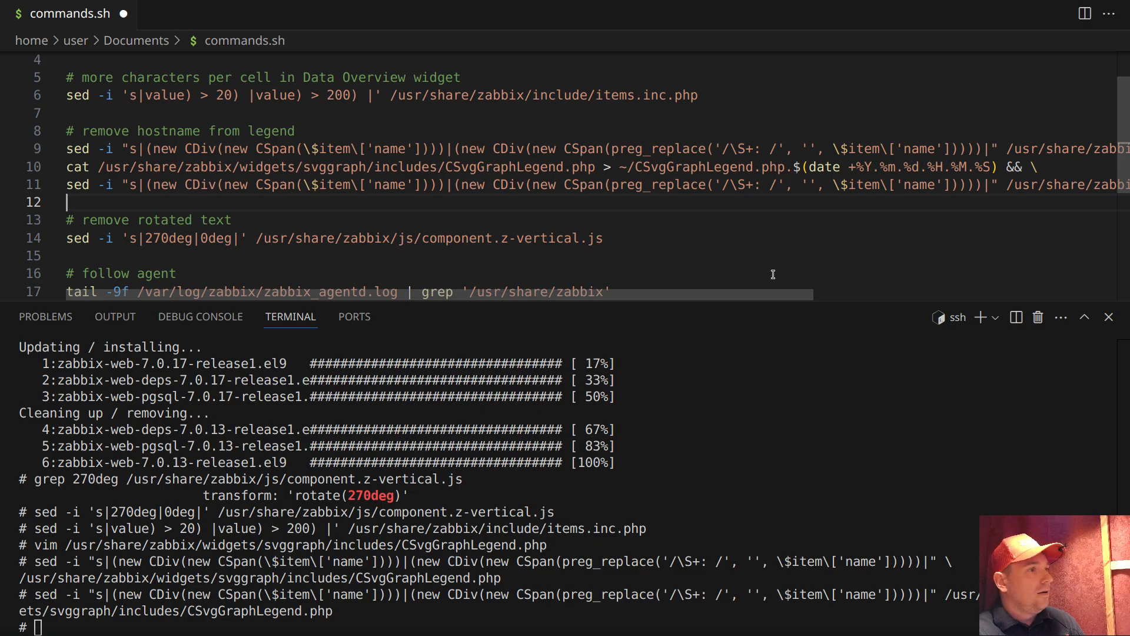
Copy the newly pasted sed command for CSvgGraphLegend.php from commands.sh and run it in the terminal
drag(722, 292, 464, 296)
triple_click(147, 185)
right_click(149, 185)
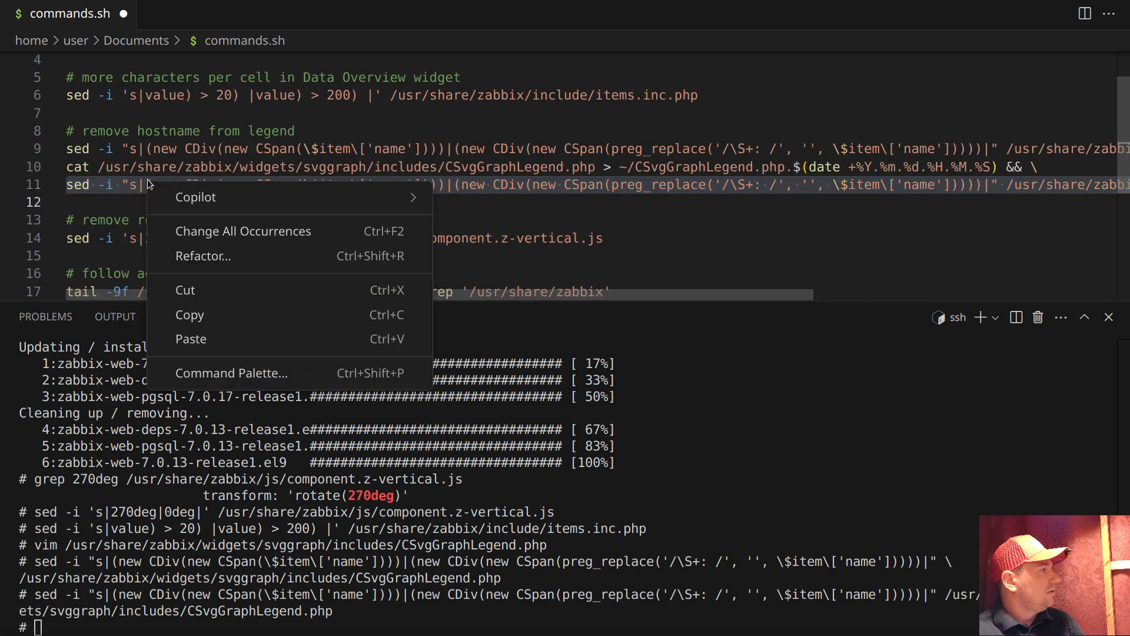
click(285, 313)
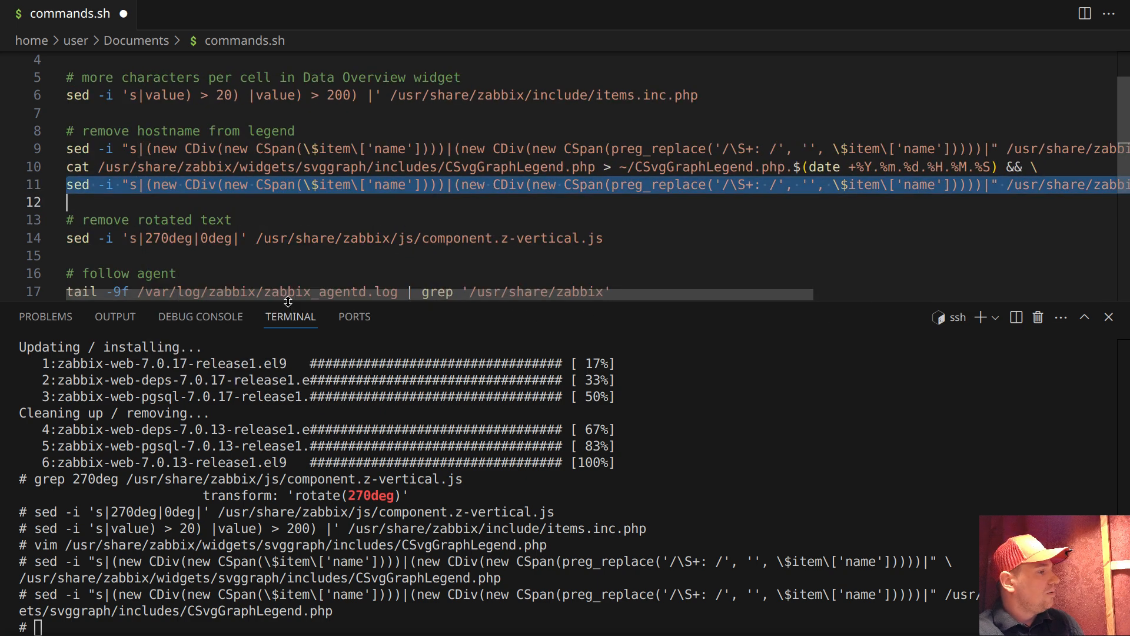
click(340, 474)
right_click(291, 429)
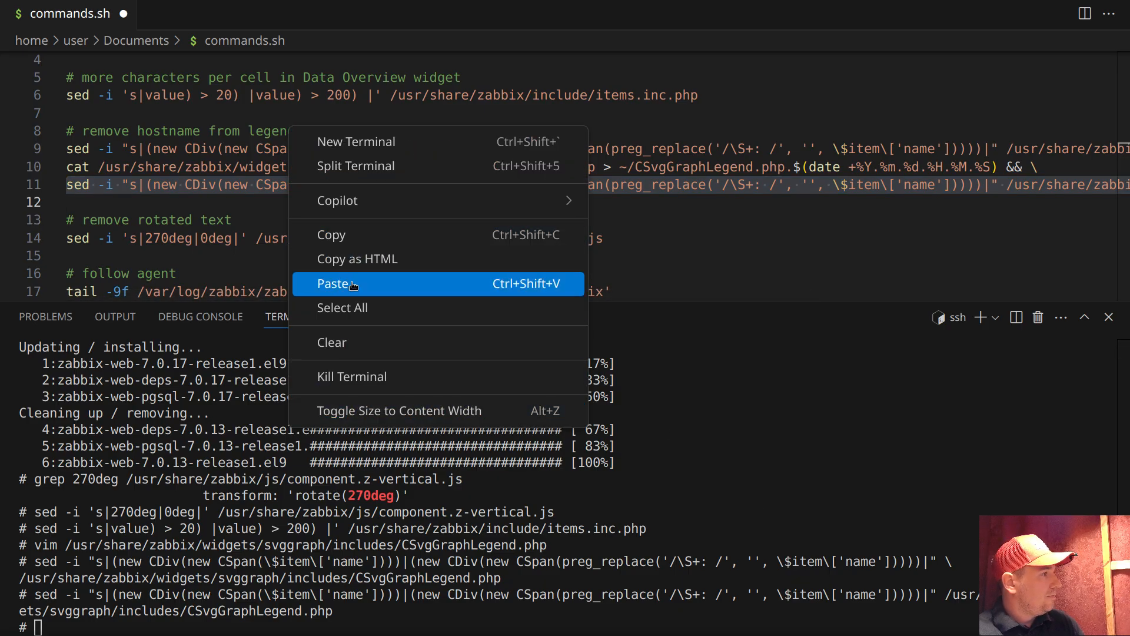
click(412, 284)
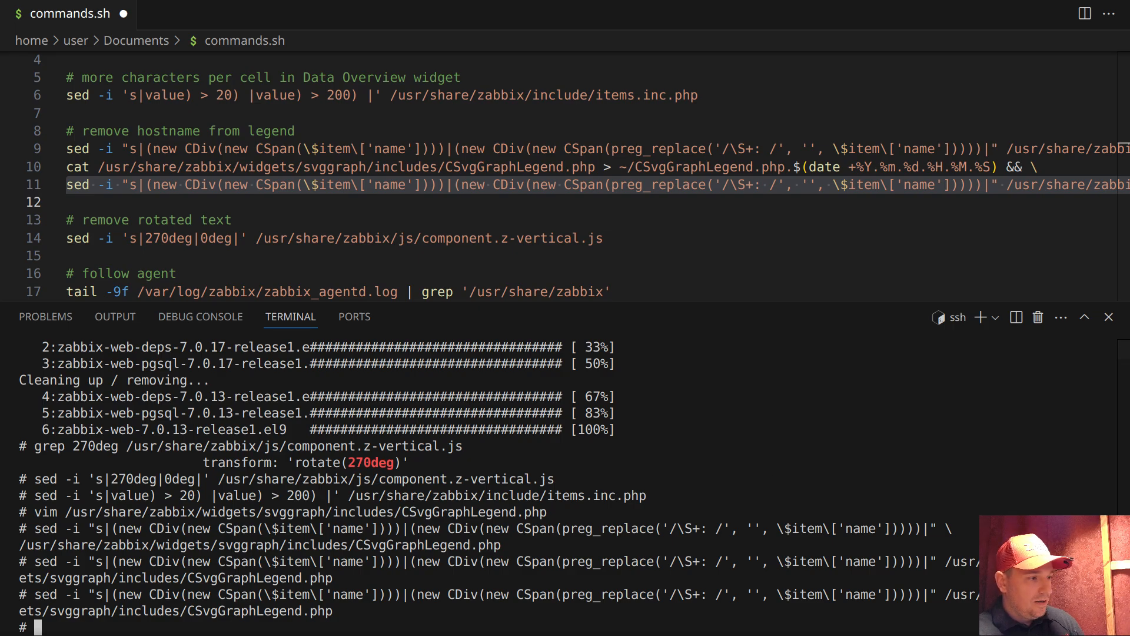
Switch to the browser, cancel the trigger form, check the graph legends in host bckp's dashboards and return to the code editor
click(727, 635)
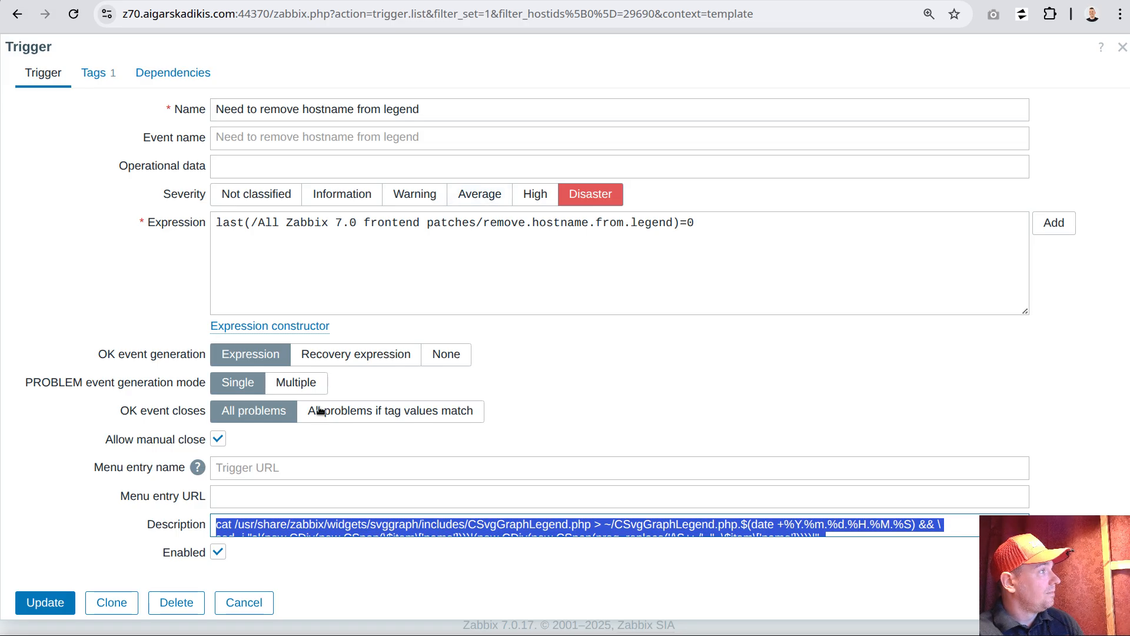
click(244, 602)
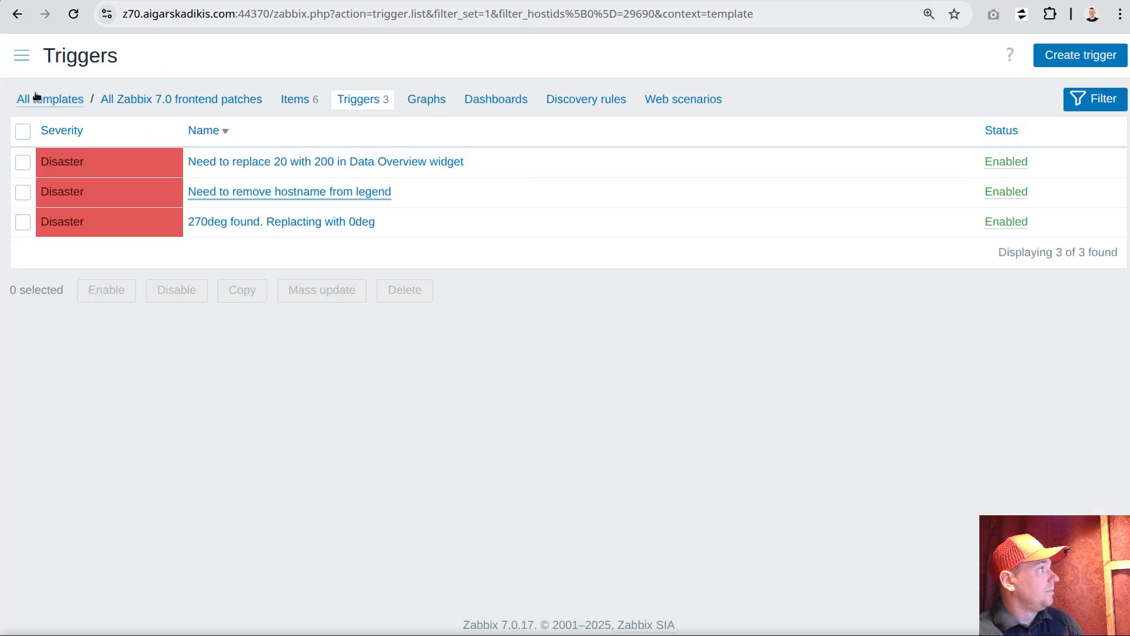
click(21, 55)
click(69, 176)
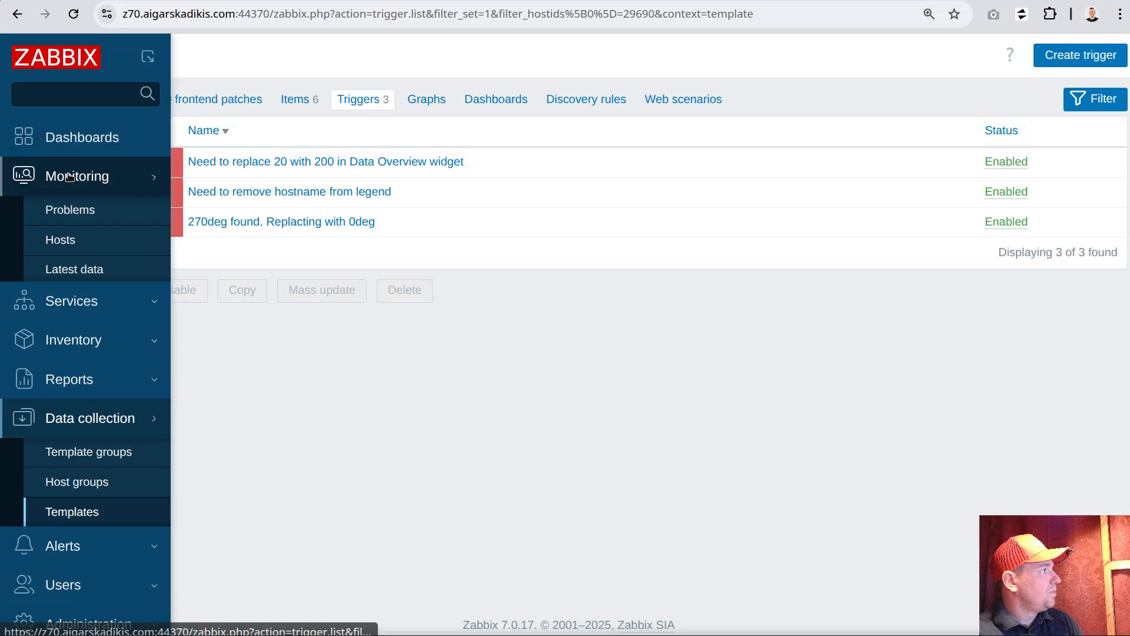
click(60, 239)
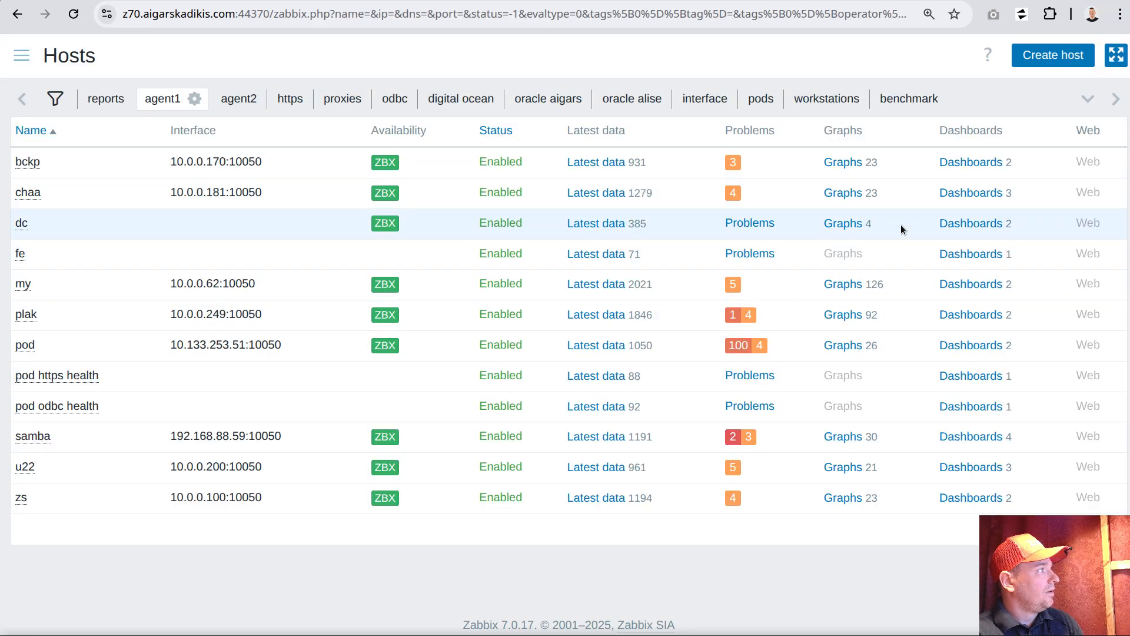
click(971, 162)
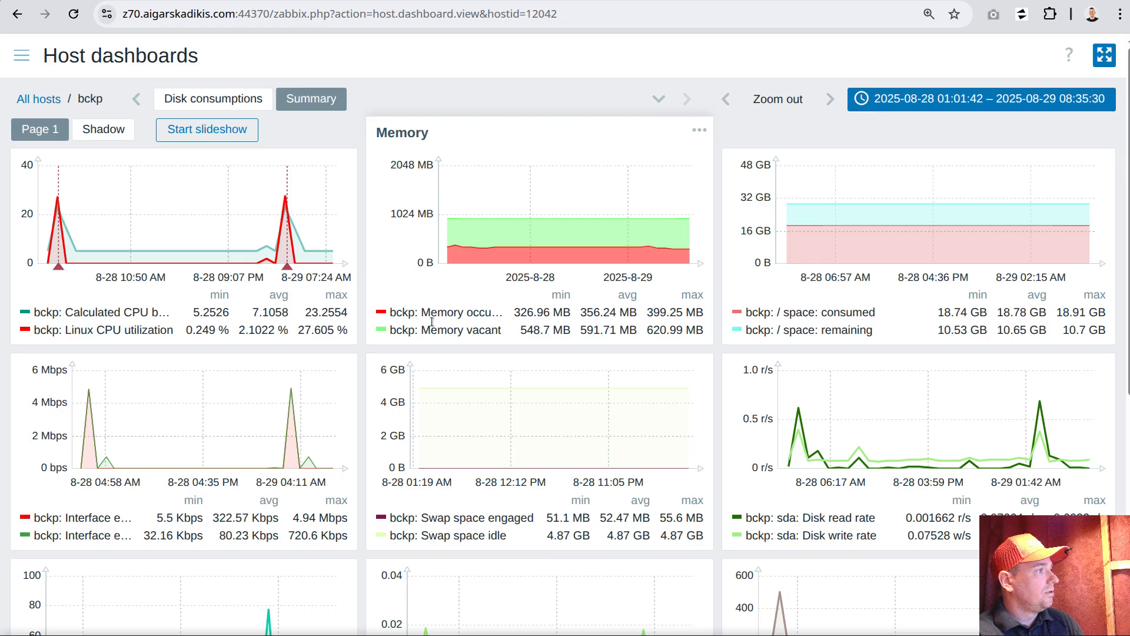
key(alt+Tab)
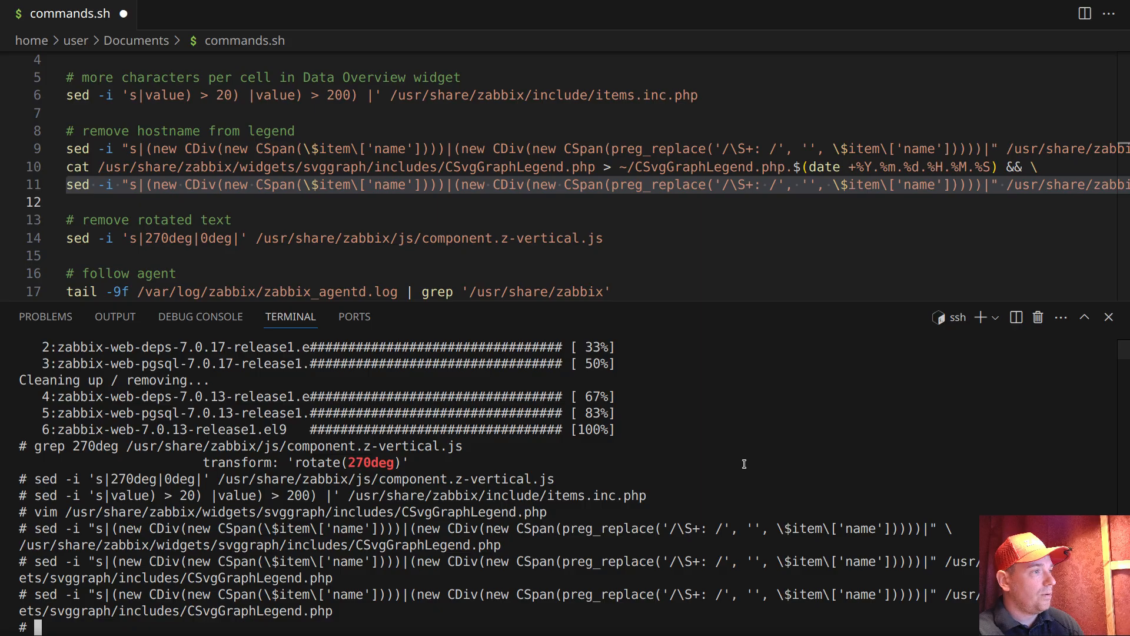
Change the preg_replace pattern in the first hostname-removal sed command of commands.sh to '/.*: /'
click(771, 149)
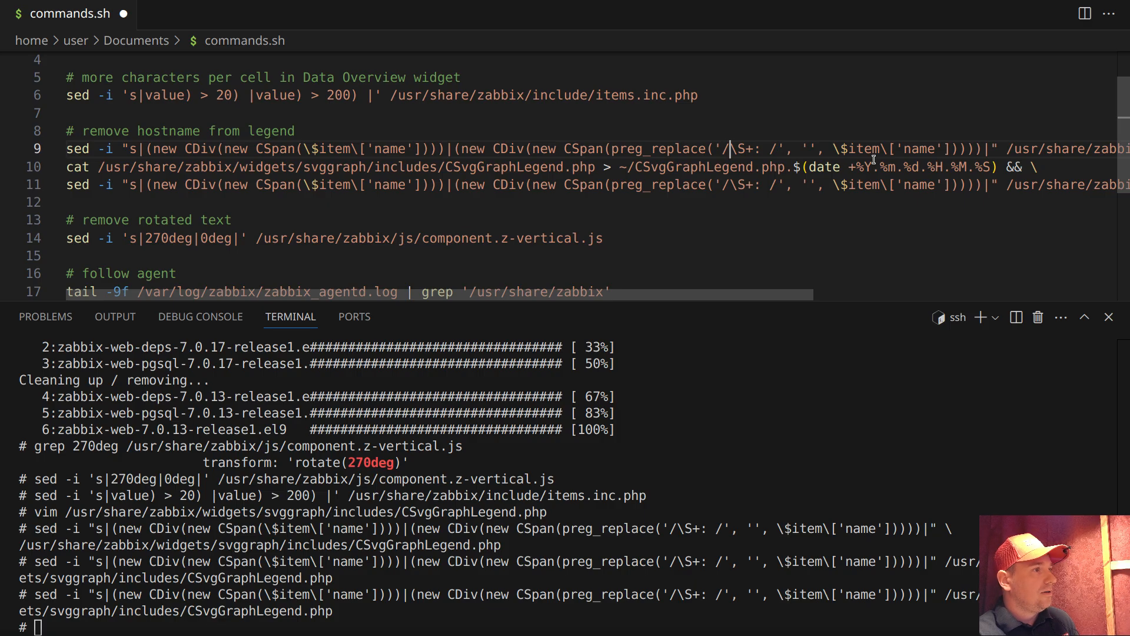
key(Delete)
key(Delete)
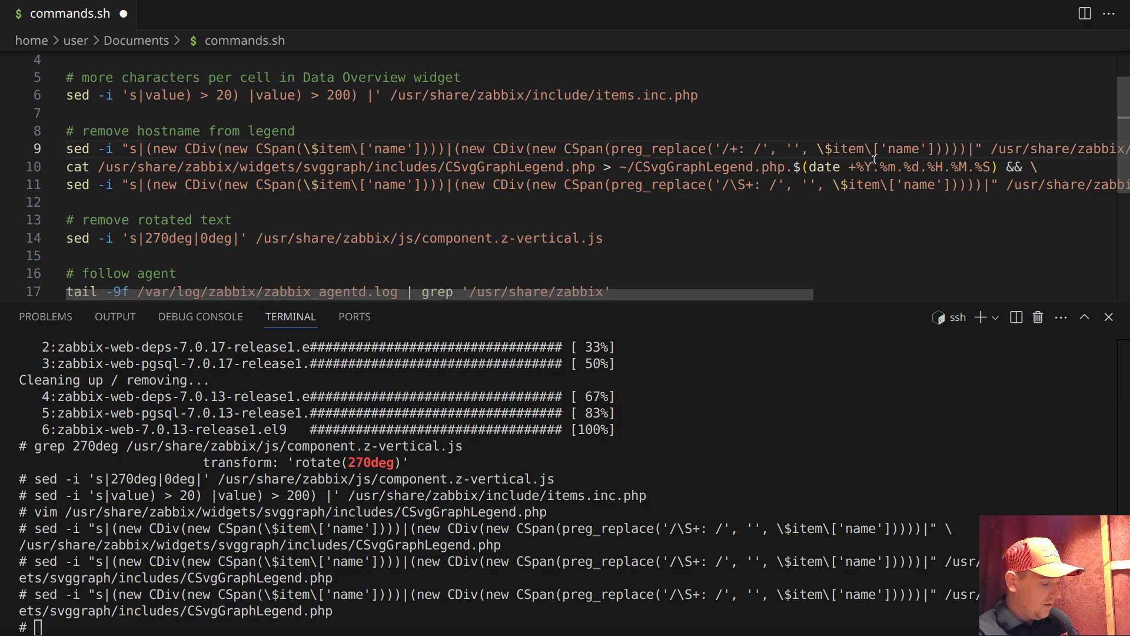
key(Delete)
text(.*)
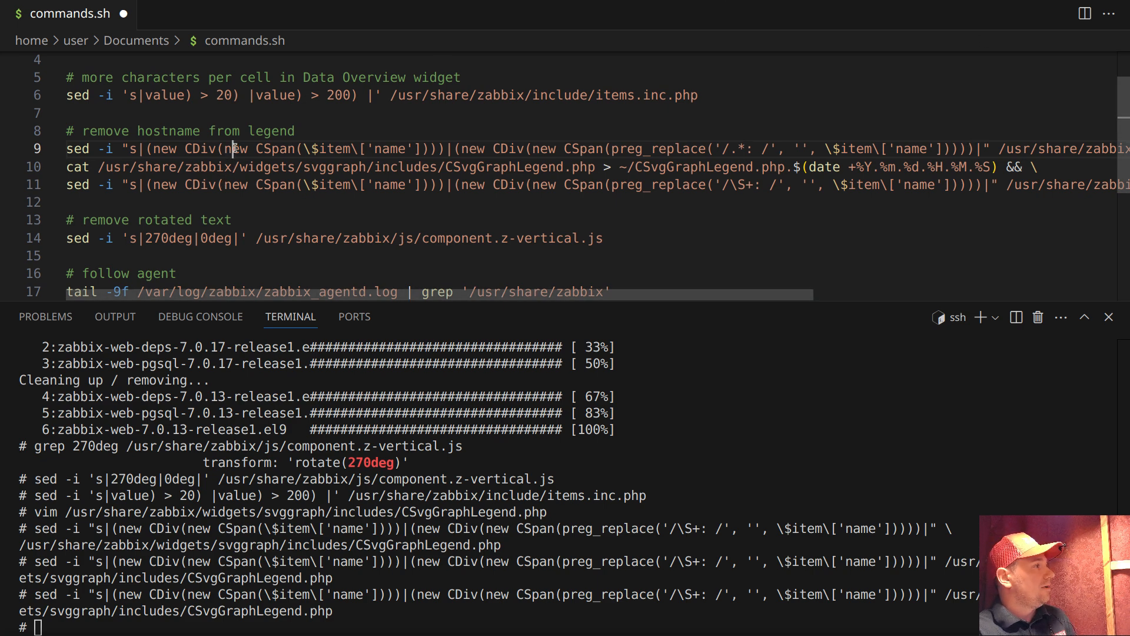
Open /usr/share/zabbix/widgets/svggraph/includes/CSvgGraphLegend.php in vim by rerunning the earlier vim command in the terminal
triple_click(288, 143)
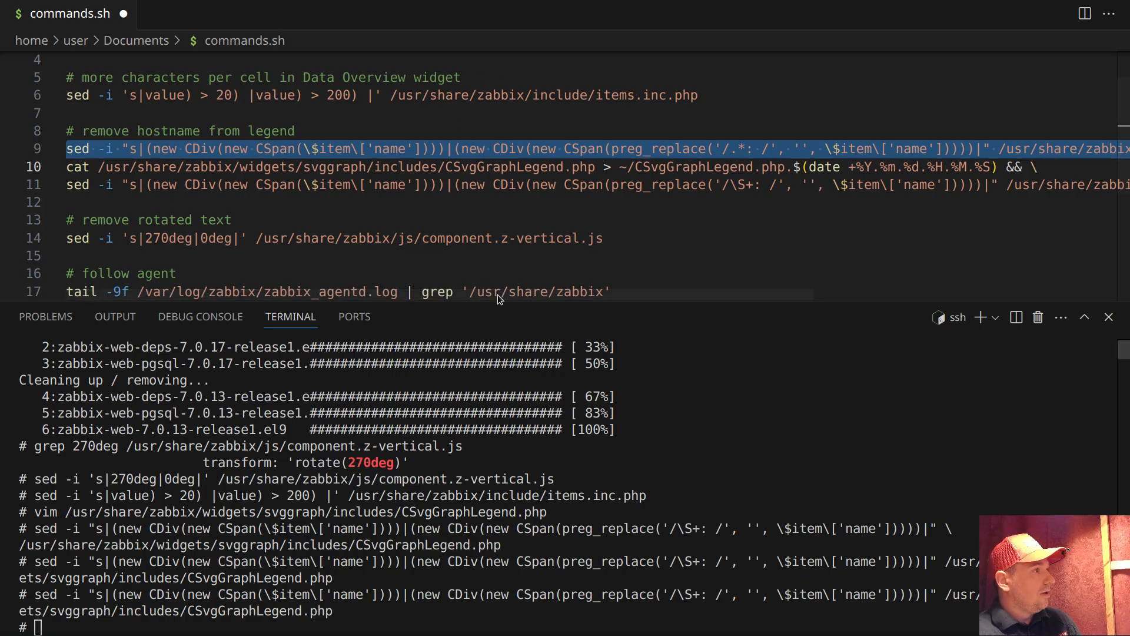
click(391, 555)
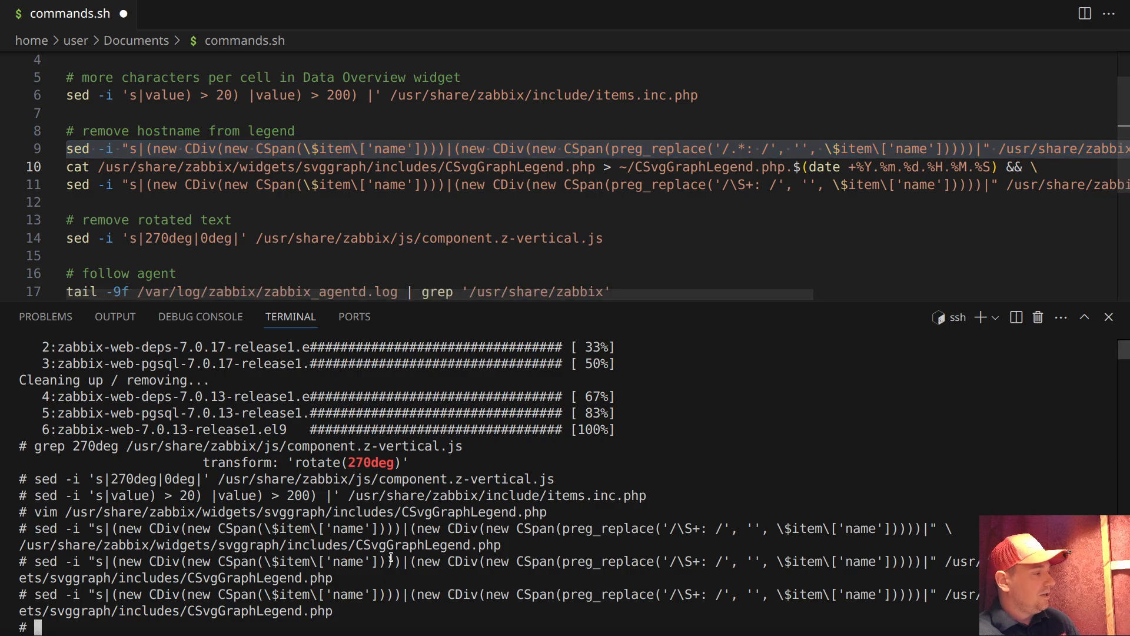
key(Return)
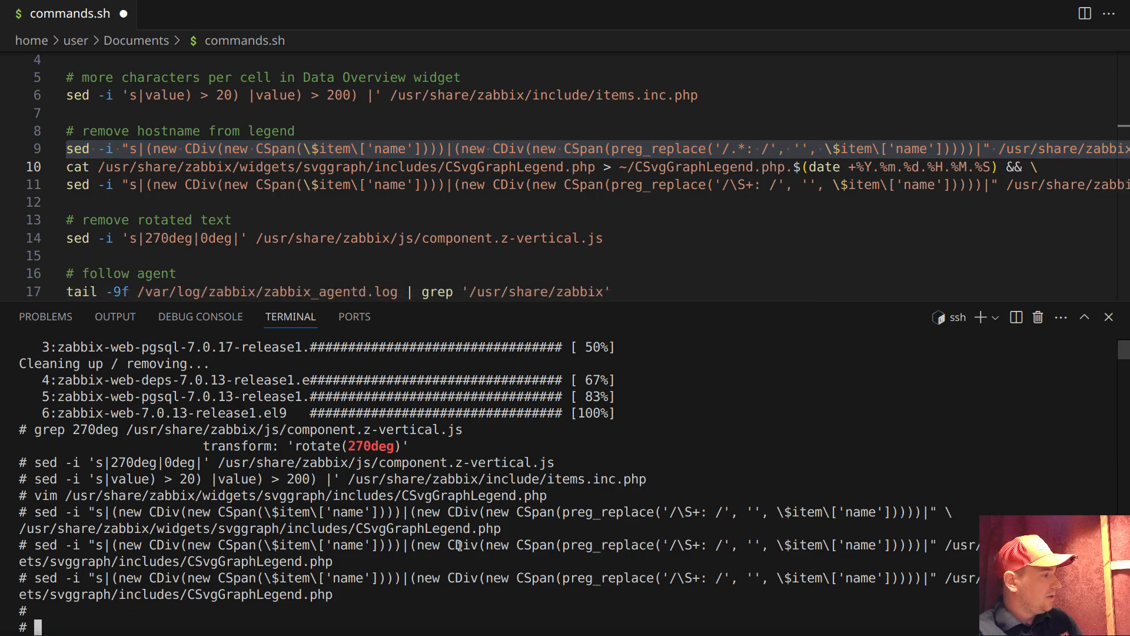
key(Return)
key(Up)
key(Up)
key(Up)
key(Up)
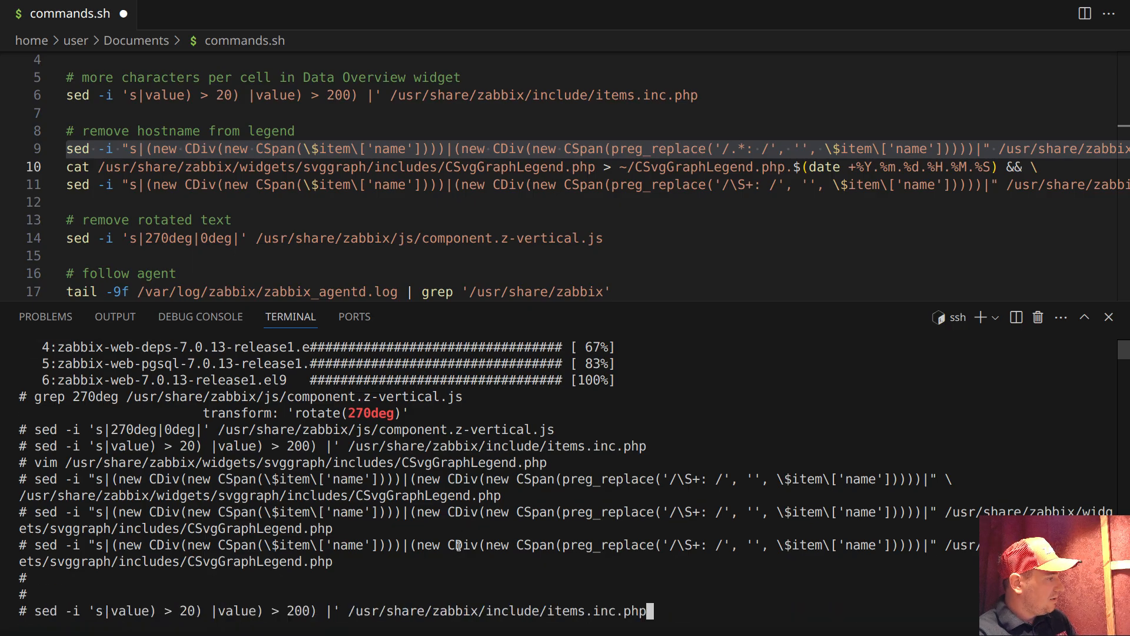
key(Down)
key(Return)
Place the vim cursor on the S of the preg_replace pattern in the legend items foreach loop
key(Down)
key(Down)
key(Down)
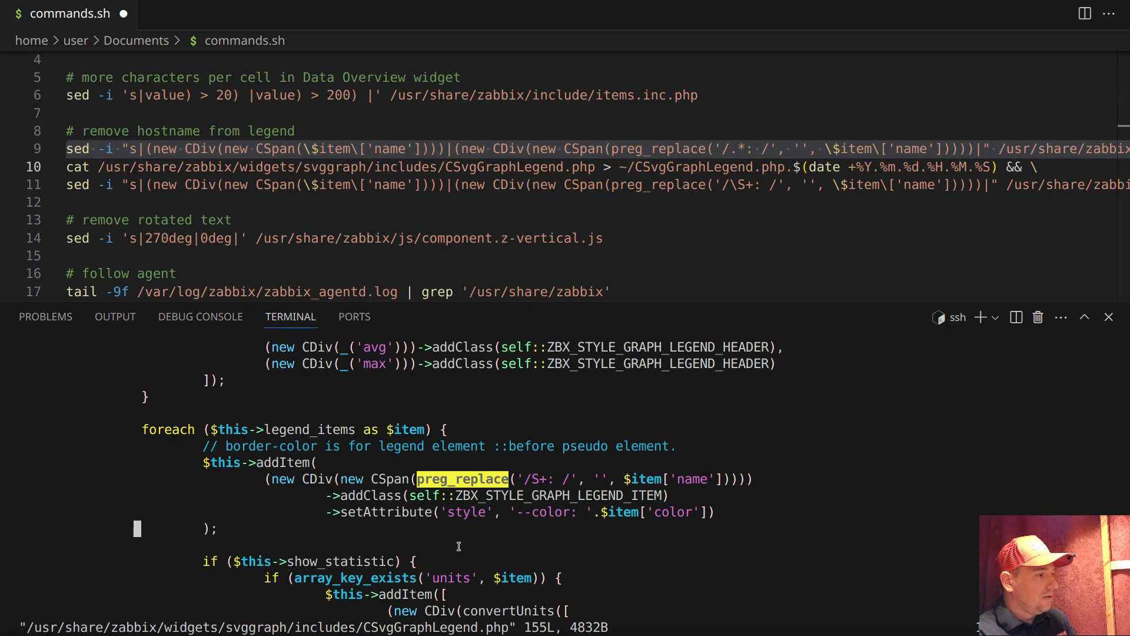
key(Up)
key(Up)
key(Up)
key(Up)
key(Down)
key(l)
key(l)
key(l)
key(l)
key(l)
key(l)
key(l)
key(l)
key(l)
key(l)
key(l)
key(l)
key(l)
key(l)
key(l)
key(l)
key(l)
key(l)
key(l)
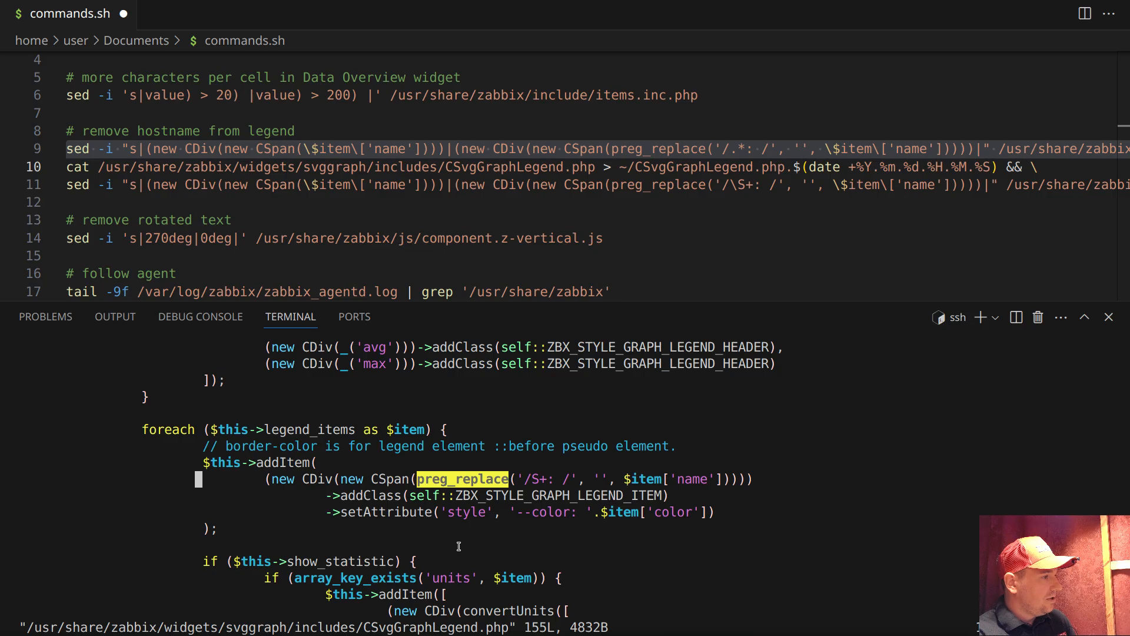
key(l)
key(l)
key(l)
key(l)
key(l)
key(l)
key(l)
key(l)
key(l)
key(l)
key(l)
key(l)
key(l)
key(l)
key(l)
key(l)
key(l)
key(l)
key(l)
key(l)
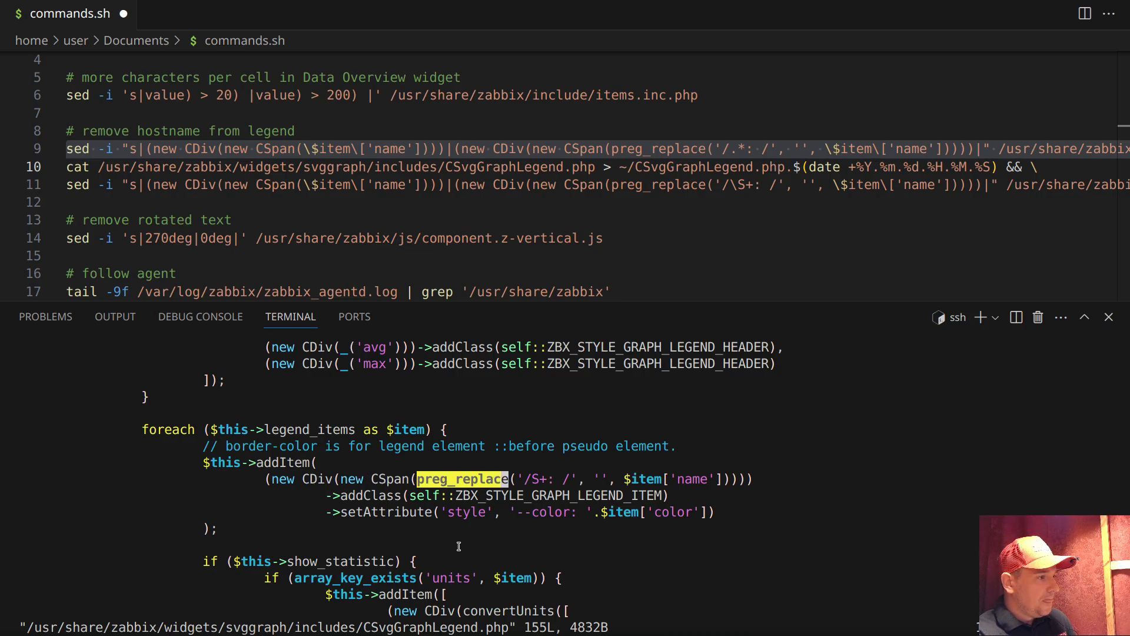
key(h)
key(h)
key(h)
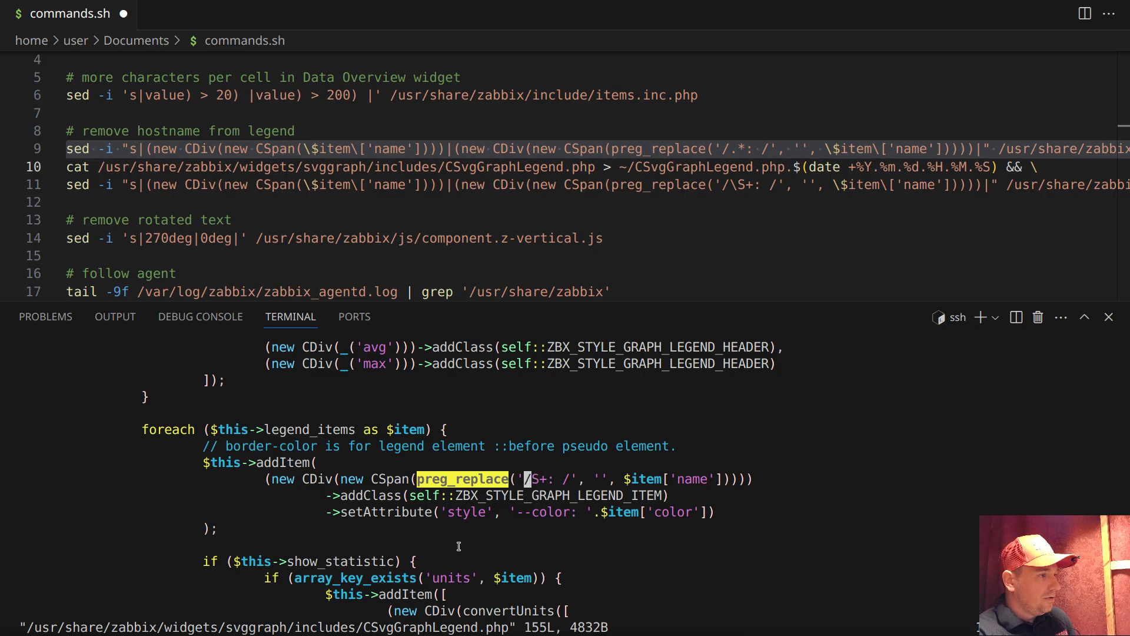
key(l)
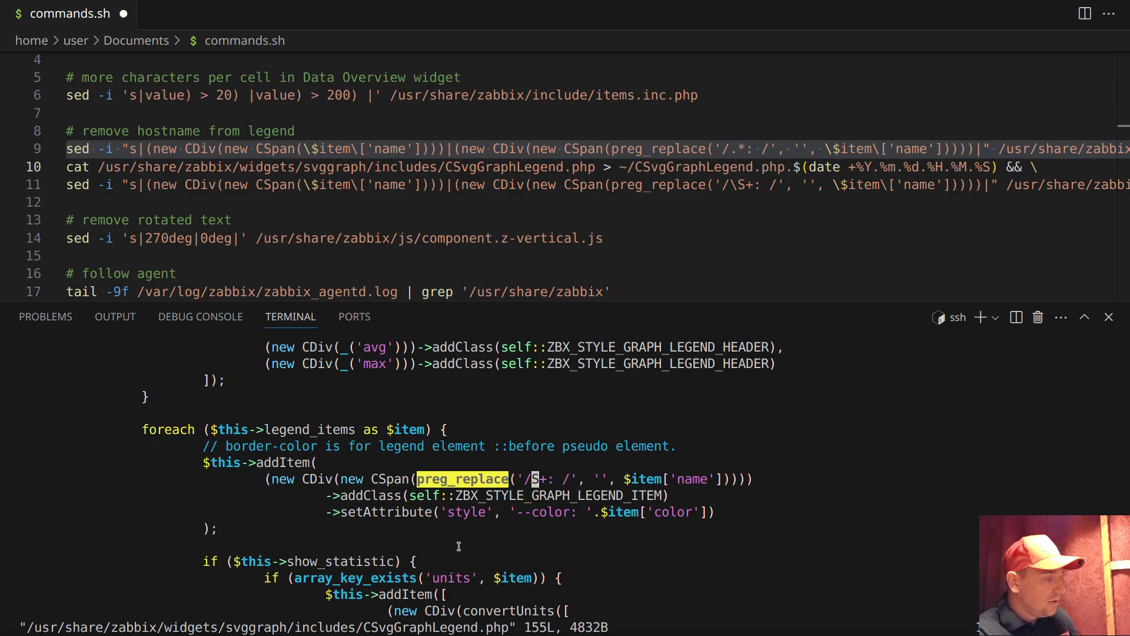
Enter insert mode and correct the preg_replace pattern in CSvgGraphLegend.php to '/\S+: /', leaving no extra blank line
key(o)
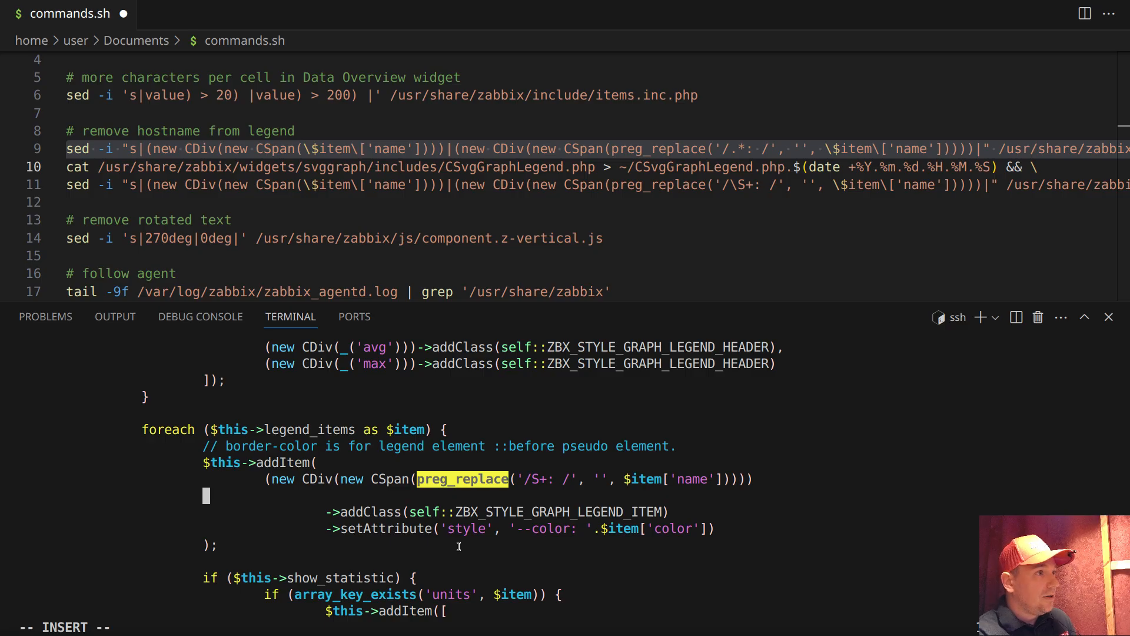
key(BackSpace)
key(BackSpace)
key(BackSpace)
key(BackSpace)
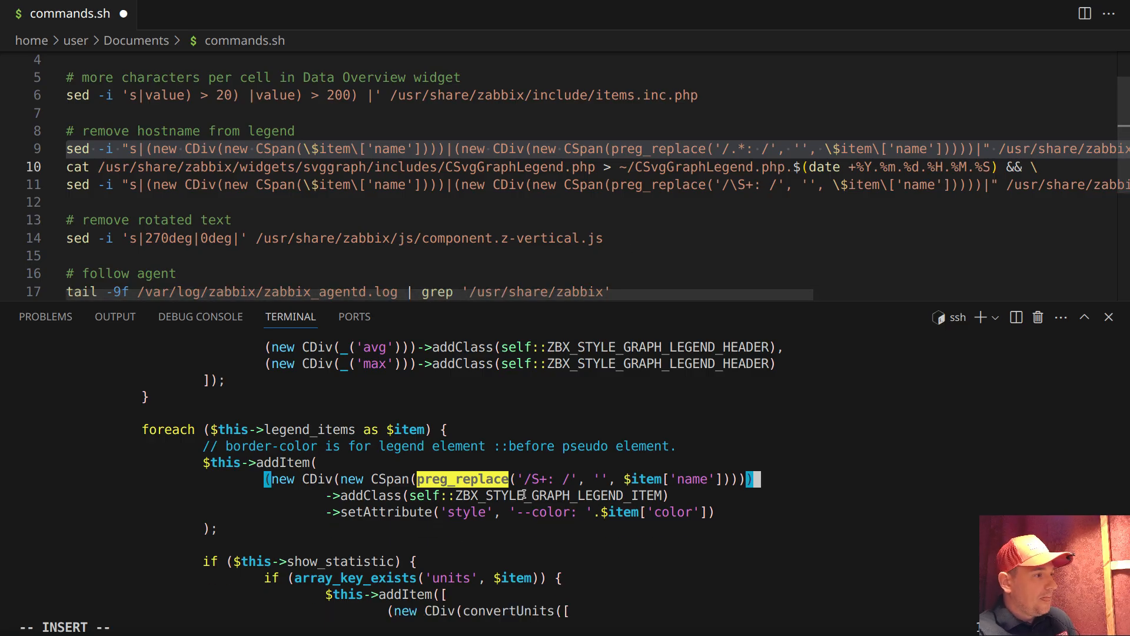
key(Left)
key(Left)
key(Left)
key(Left)
key(Left)
key(Left)
key(Left)
key(Left)
key(Left)
key(Left)
key(Left)
key(Left)
key(Left)
key(Left)
key(Left)
key(Left)
key(Left)
key(Left)
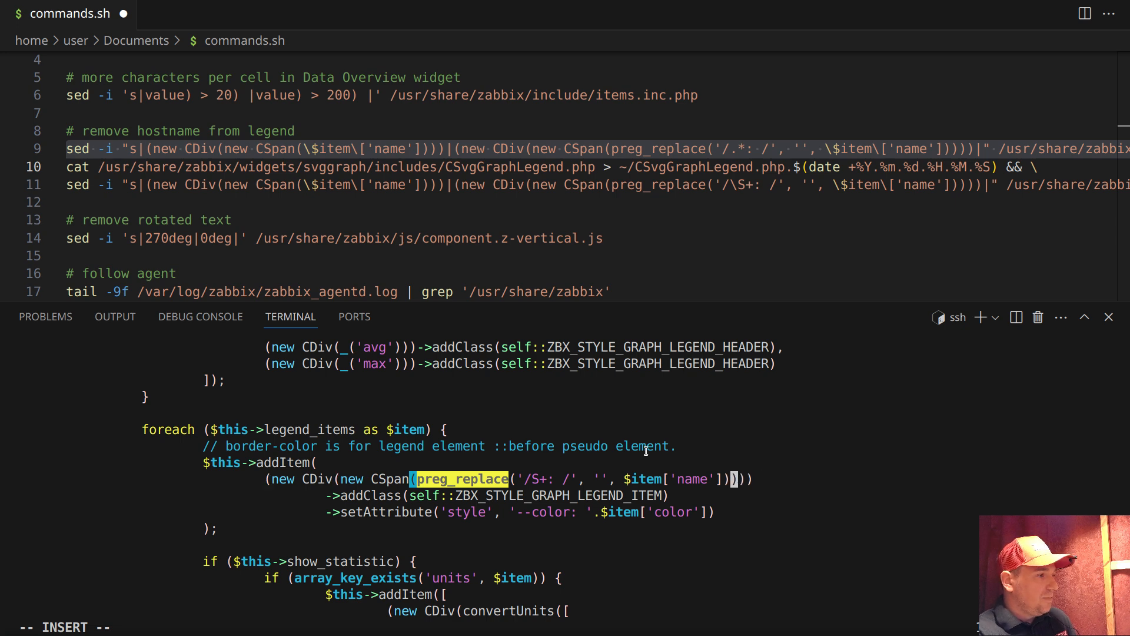
key(Left)
key(Left)
key(Left)
key(Left)
key(Left)
key(Left)
key(Left)
key(Left)
key(Left)
key(Left)
key(Left)
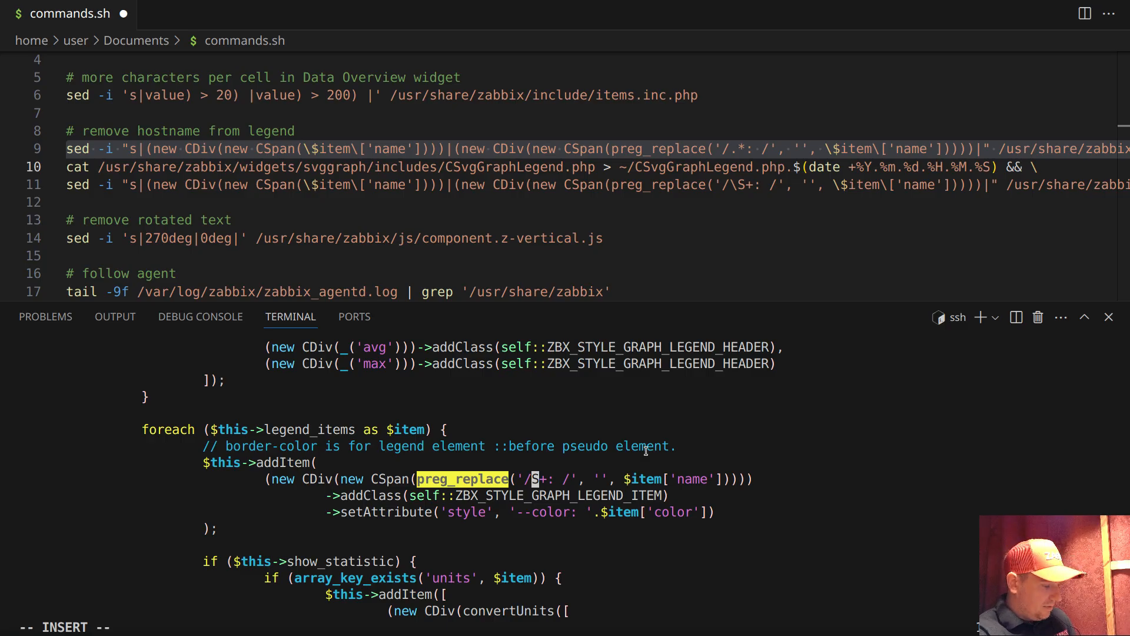
key(Delete)
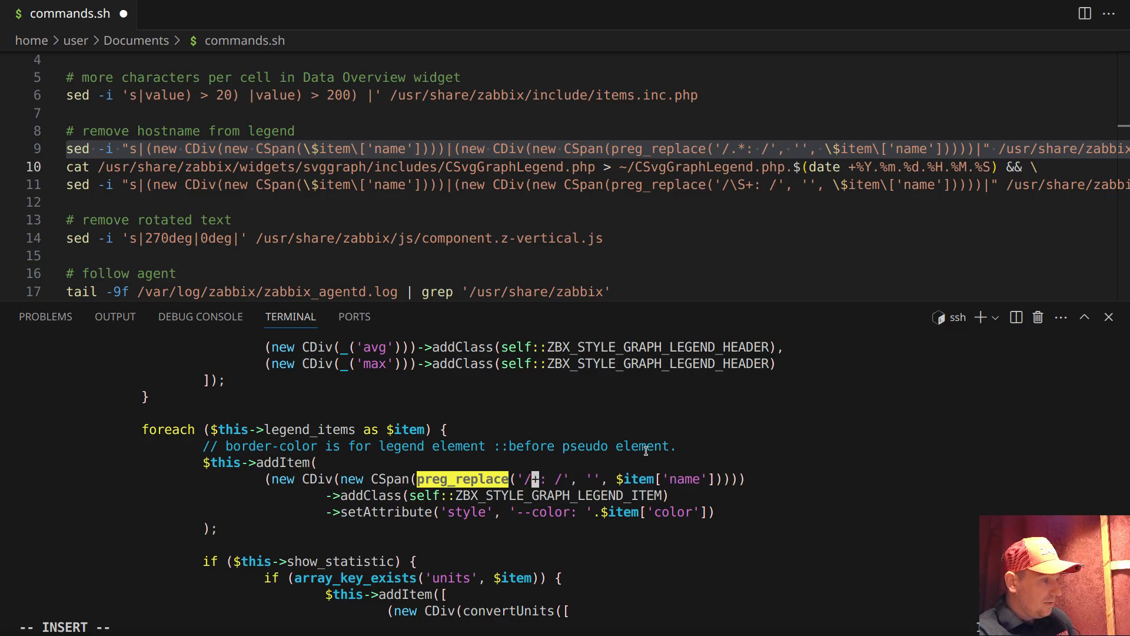
text(\)
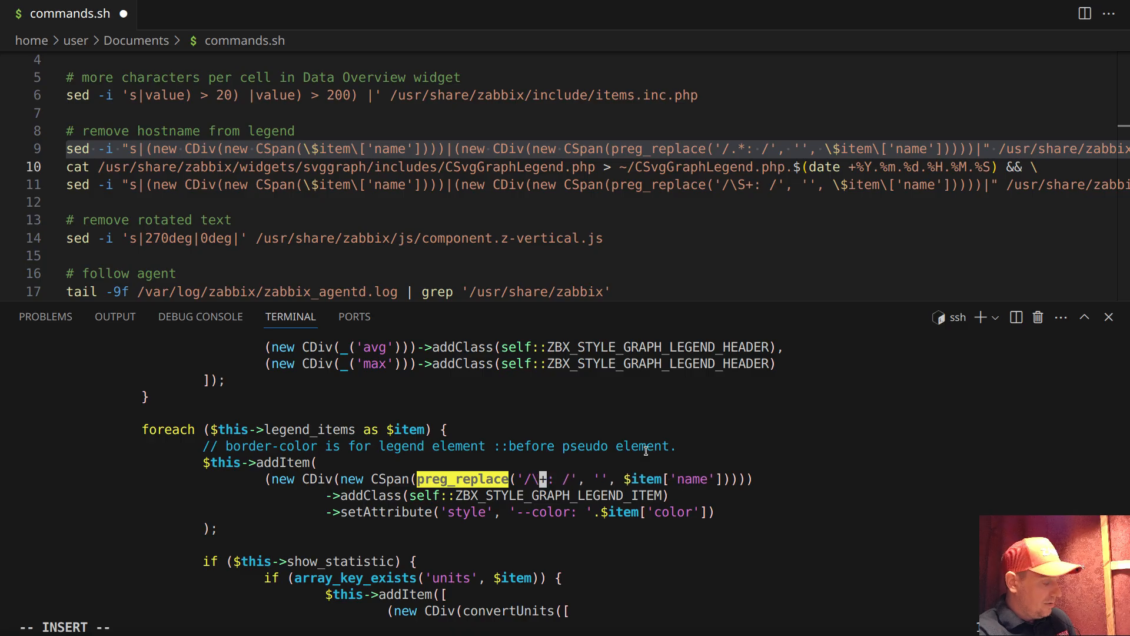
text(S)
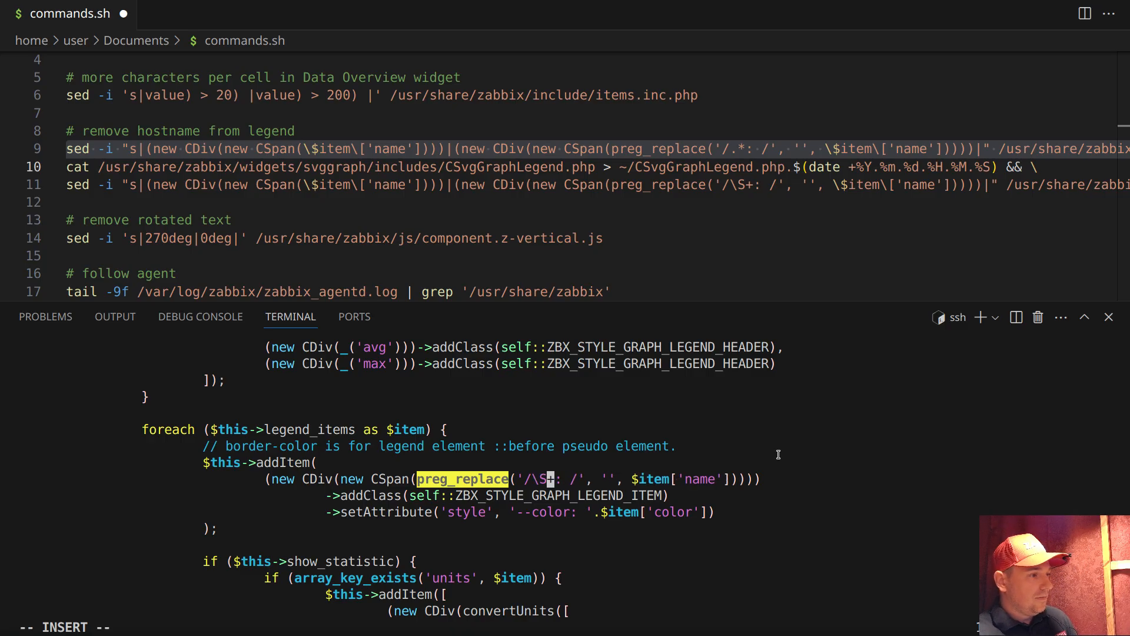
Leave insert mode and quit vim without saving CSvgGraphLegend.php, using :q!
key(Escape)
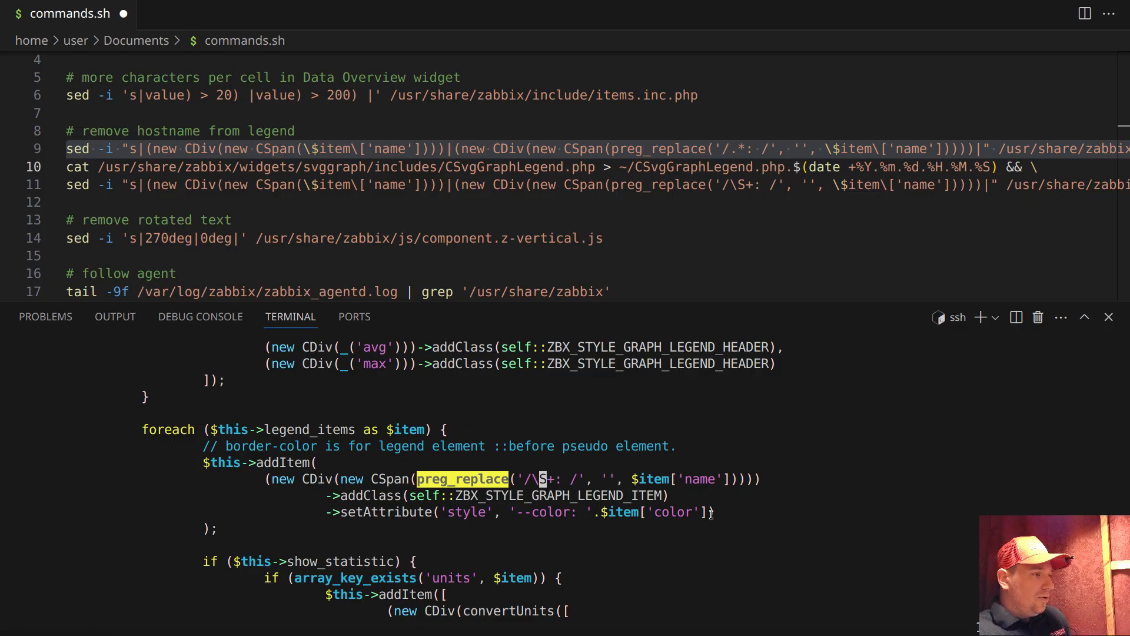
drag(532, 480, 554, 479)
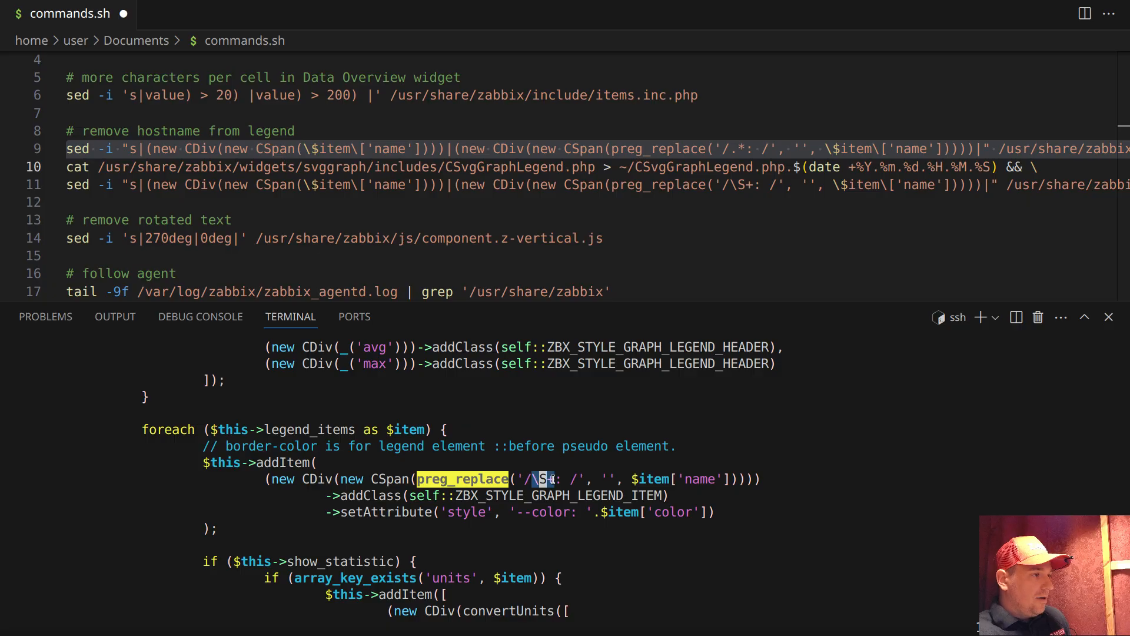
click(797, 464)
key(Escape)
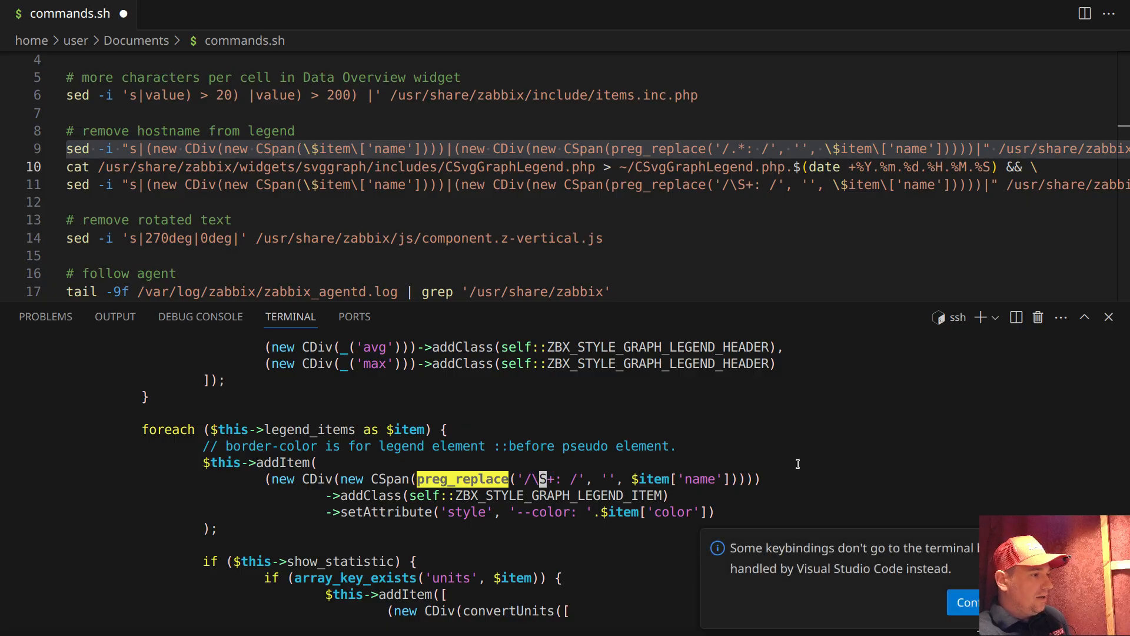
text(:q!)
key(Return)
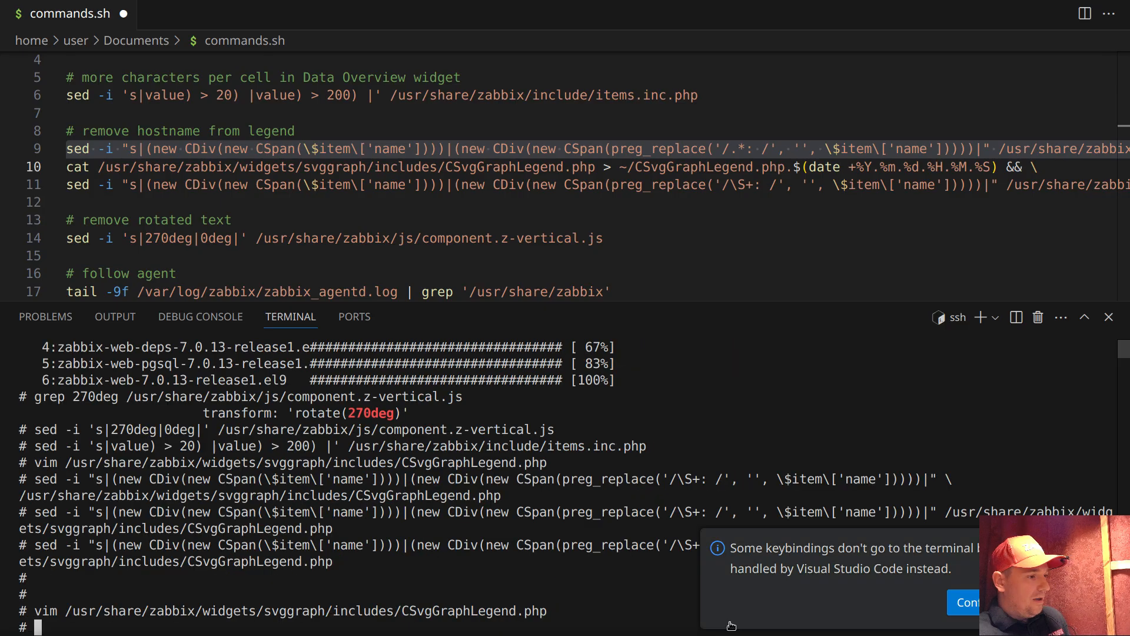
Switch to the browser, reload the bckp host dashboard and check the graph legend names, including the memory graph's
key(alt+Tab)
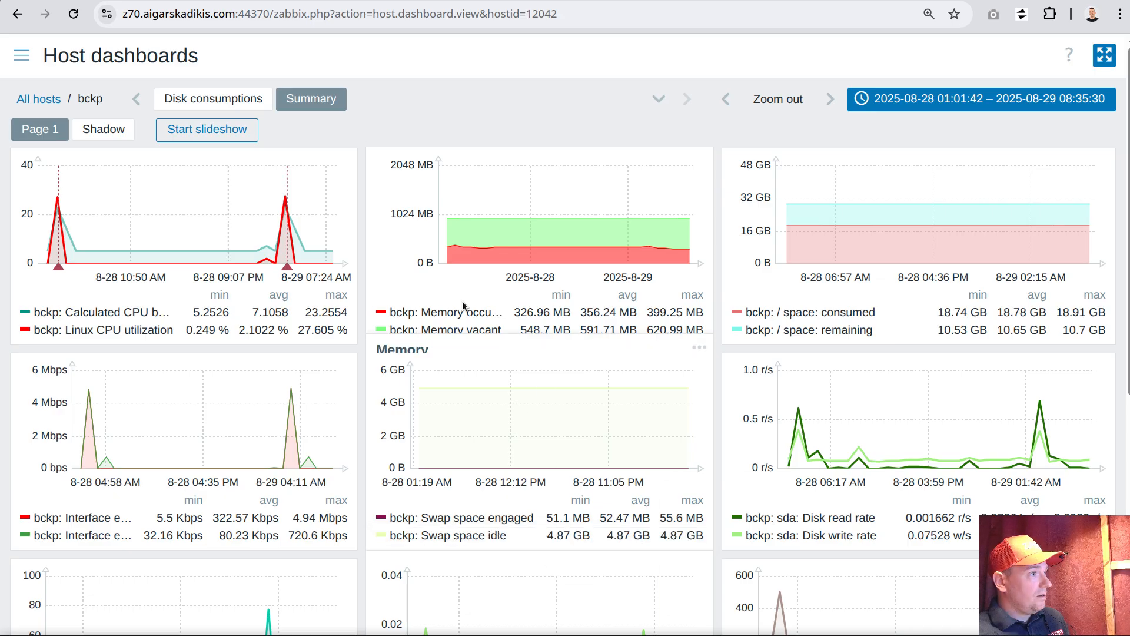
click(73, 15)
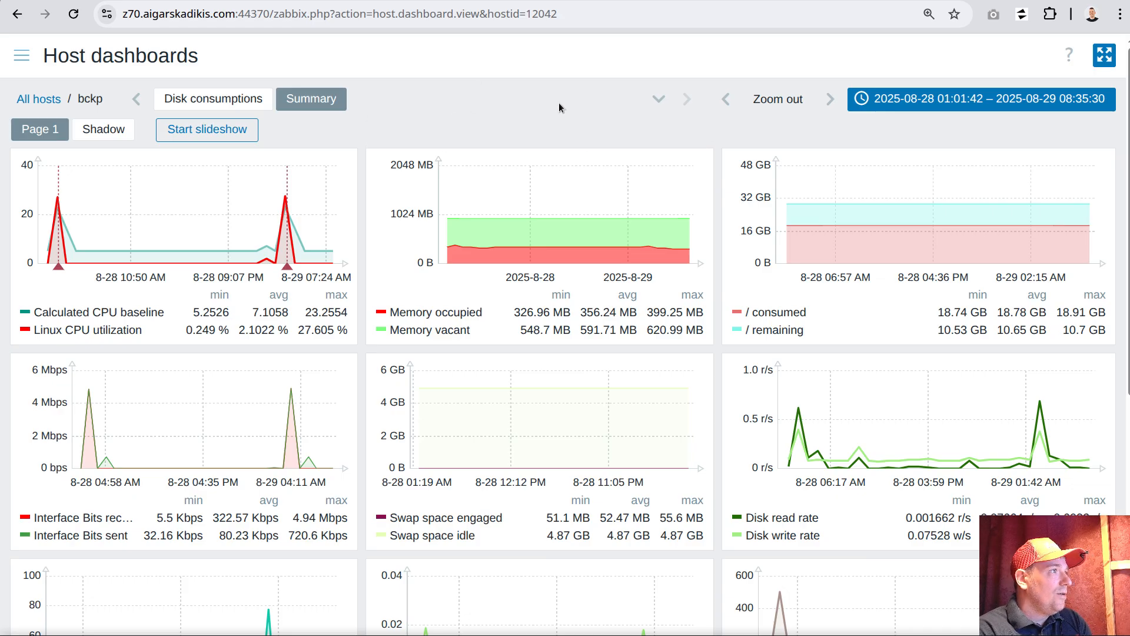
drag(390, 312, 487, 330)
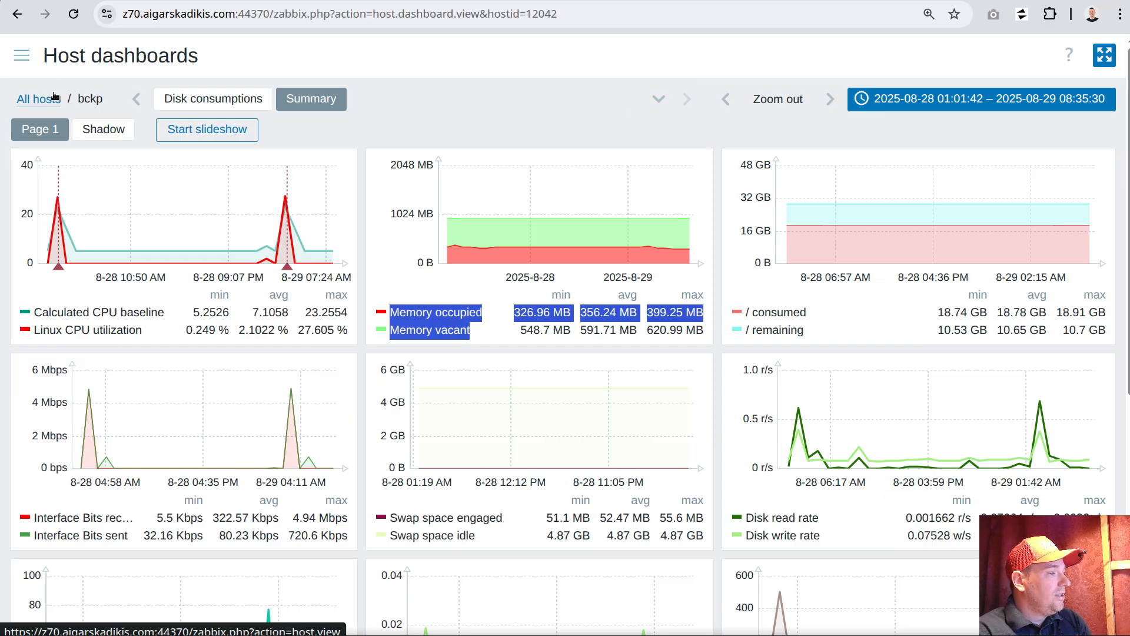
Go to the data collection templates and open the item list of the "All Zabbix 7.0 frontend patches" template
click(21, 54)
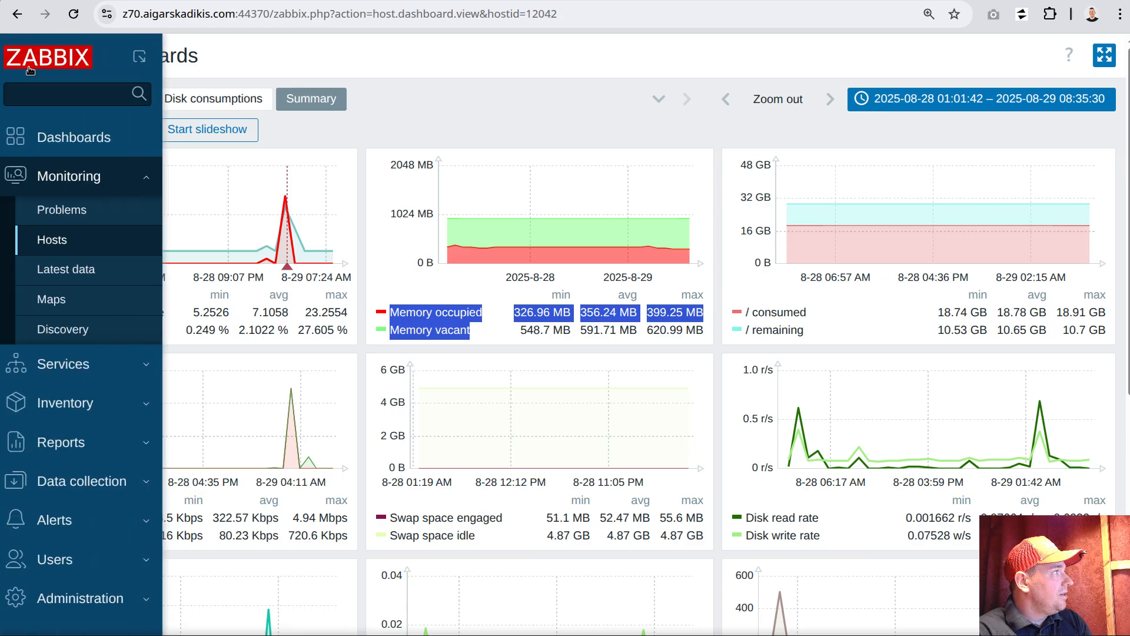
click(79, 447)
click(88, 539)
click(86, 433)
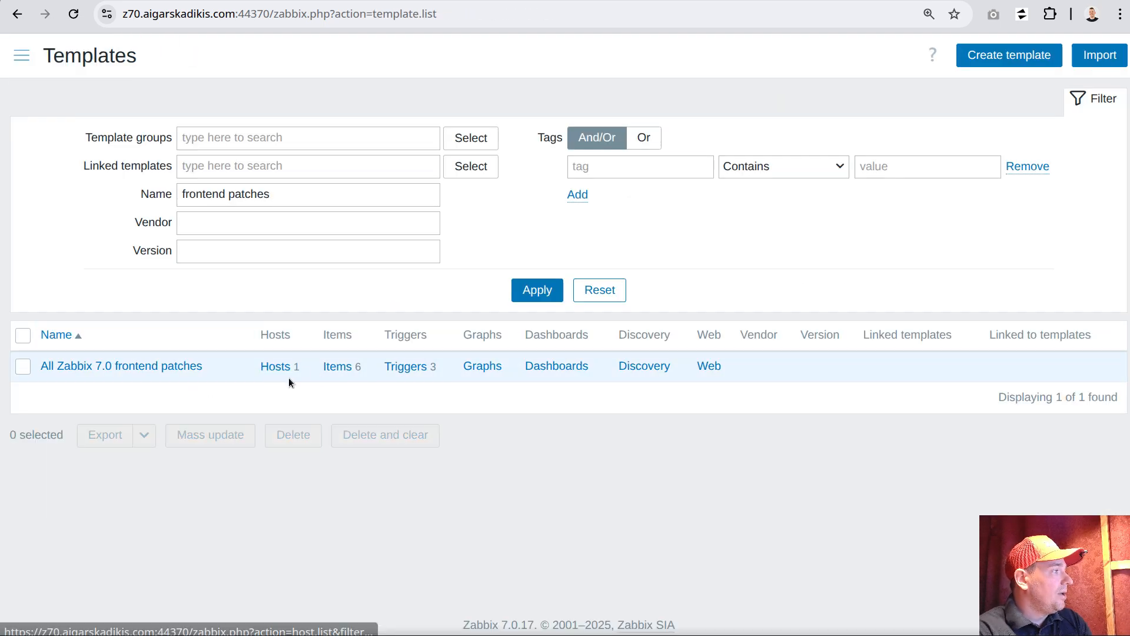
click(338, 367)
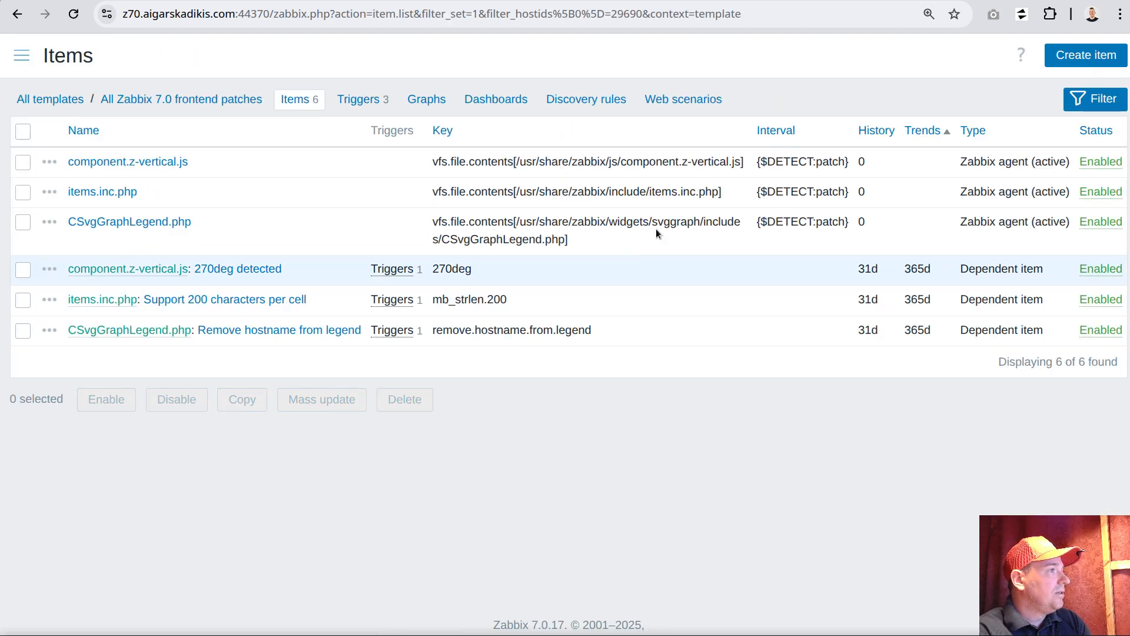
Examine the file path in the component.z-vertical.js item key and the key of its dependent item
drag(515, 162, 740, 161)
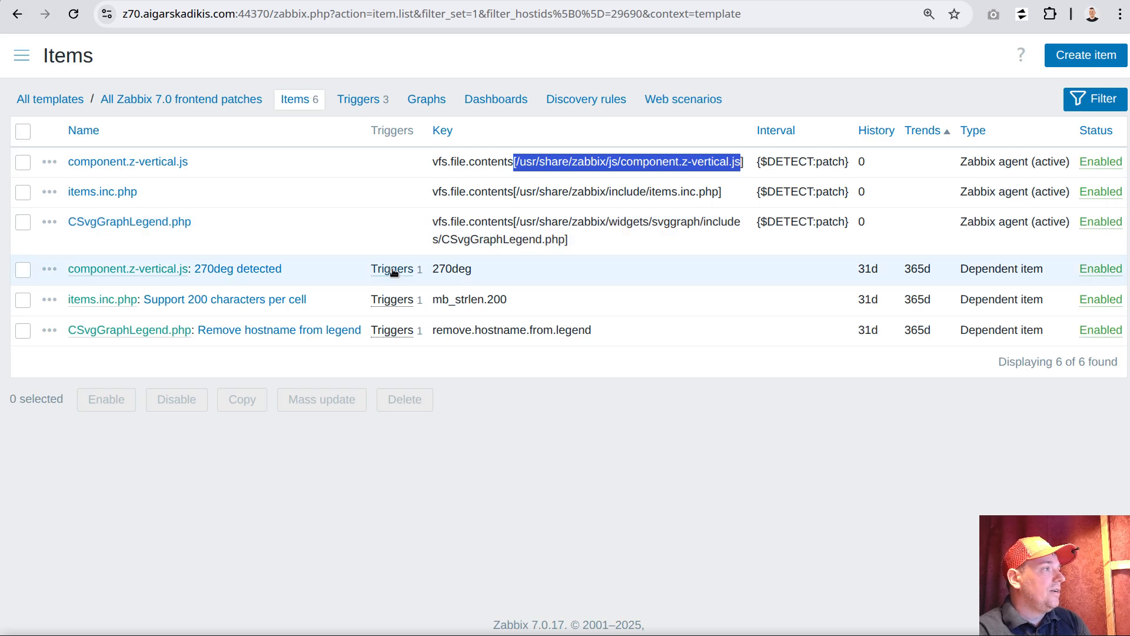
drag(432, 268, 475, 266)
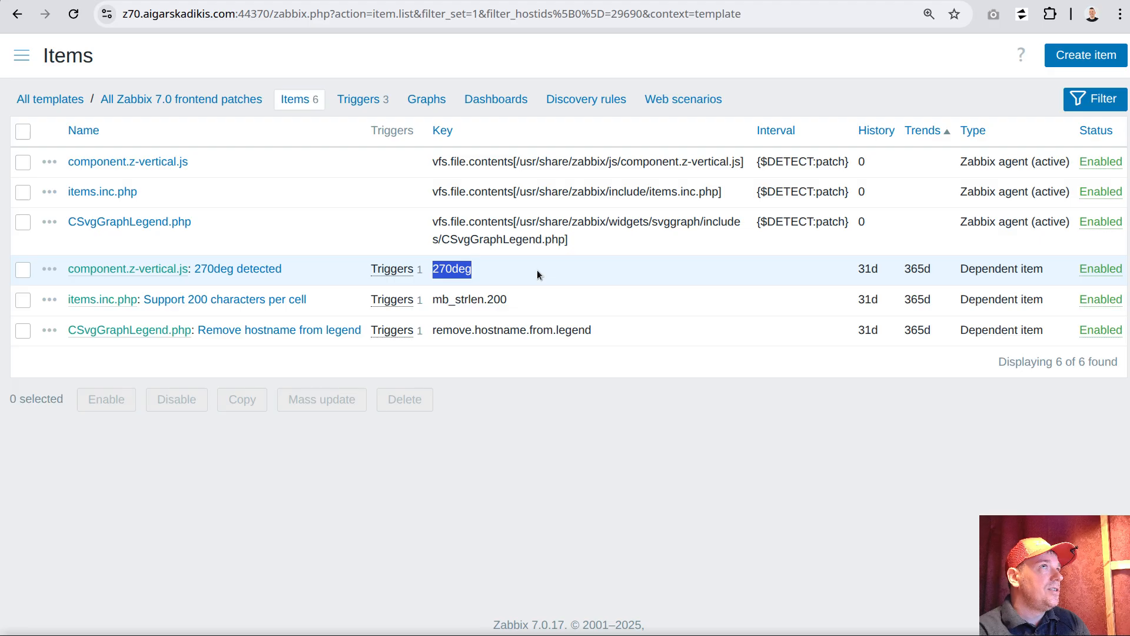
click(495, 277)
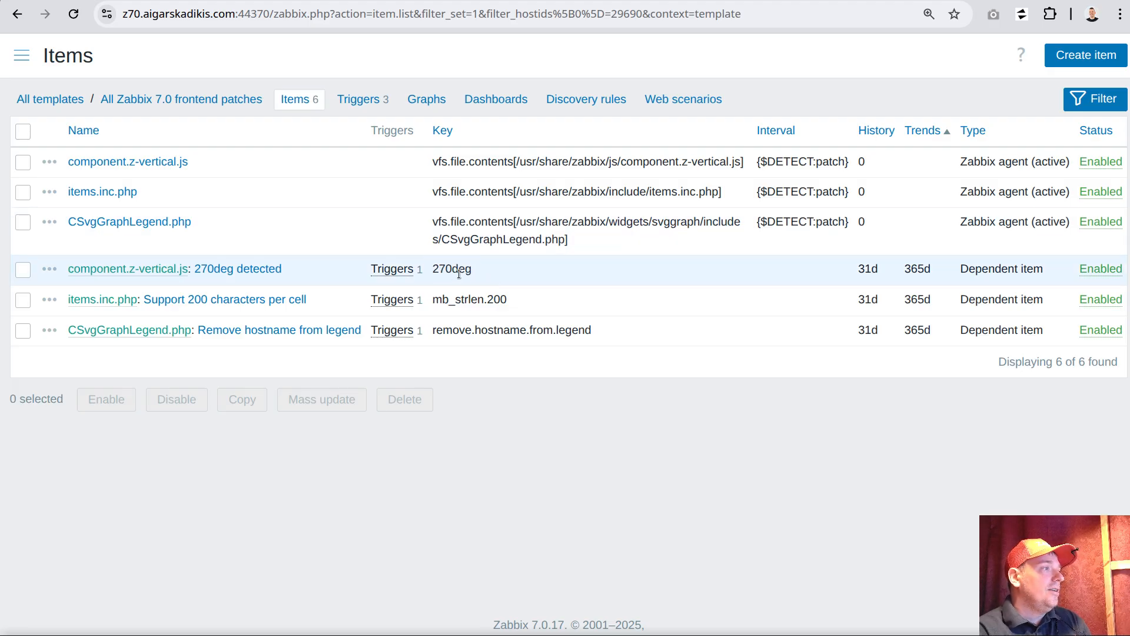
mouse_move(434, 269)
mouse_down()
mouse_move(466, 271)
mouse_move(453, 271)
mouse_up()
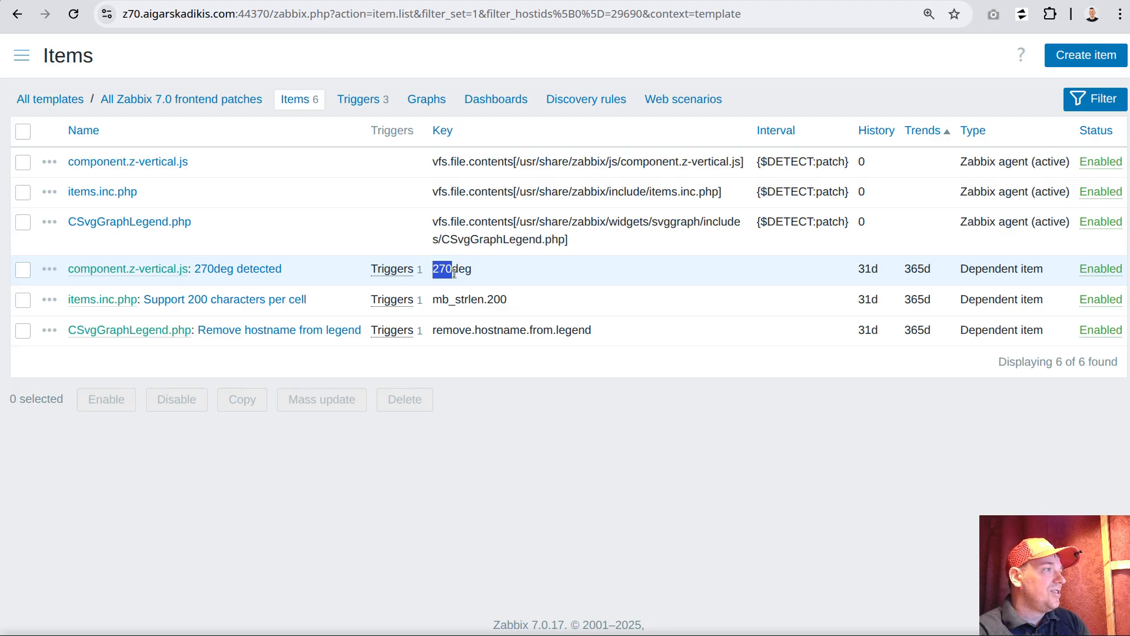
Review the "270deg detected" item's preprocessing pattern, output and custom-on-fail value, and close the item without saving
click(242, 269)
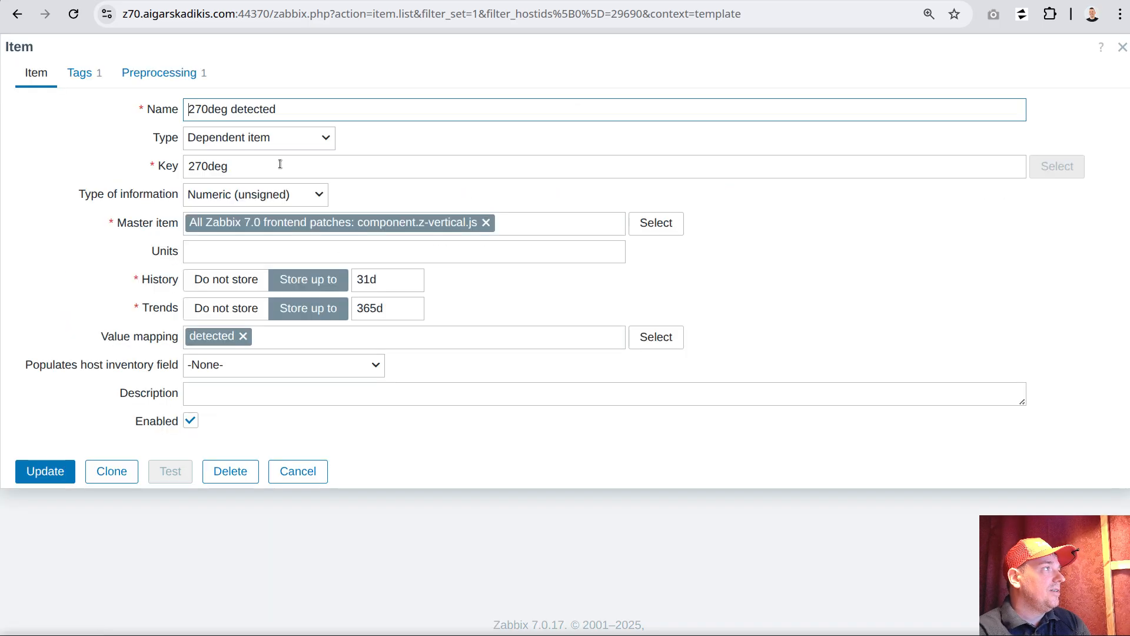
click(170, 73)
click(348, 140)
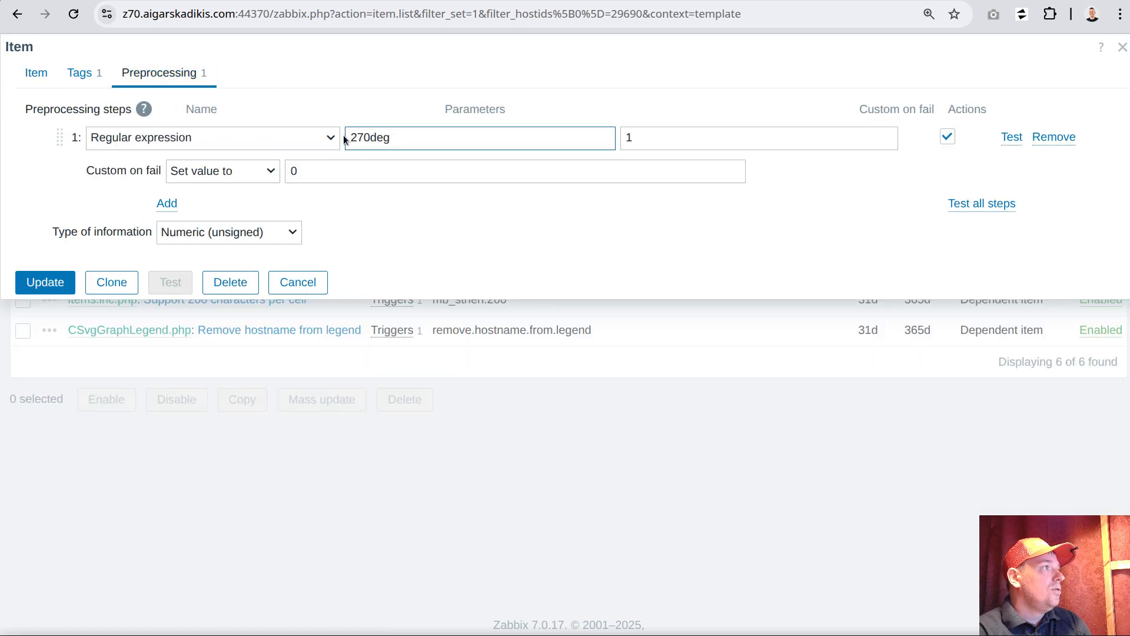
drag(345, 141, 401, 139)
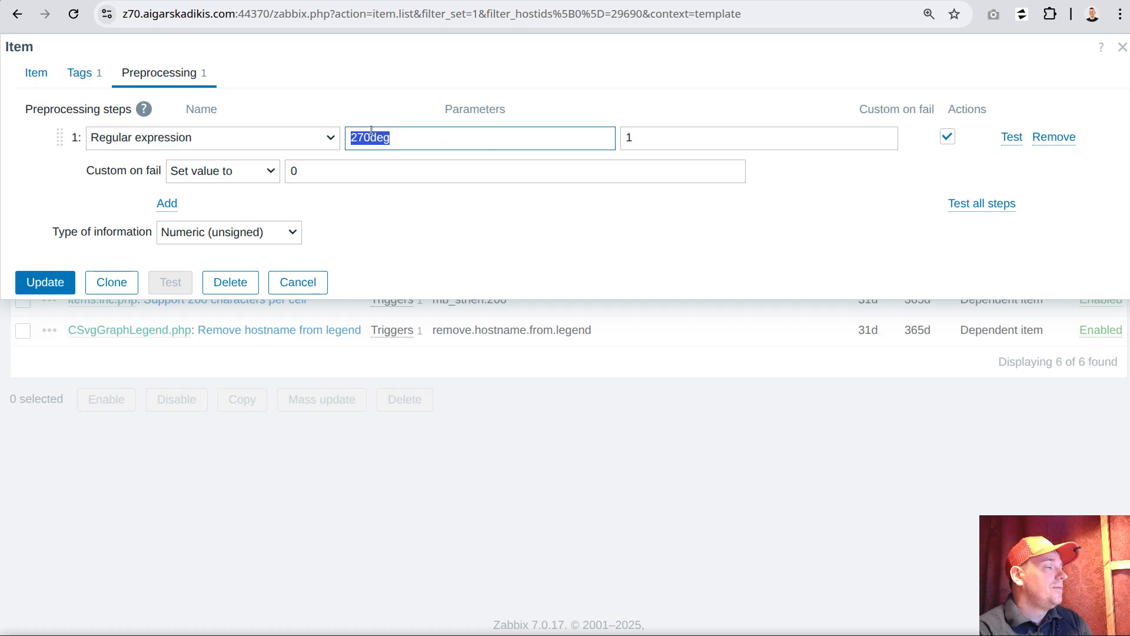
double_click(629, 141)
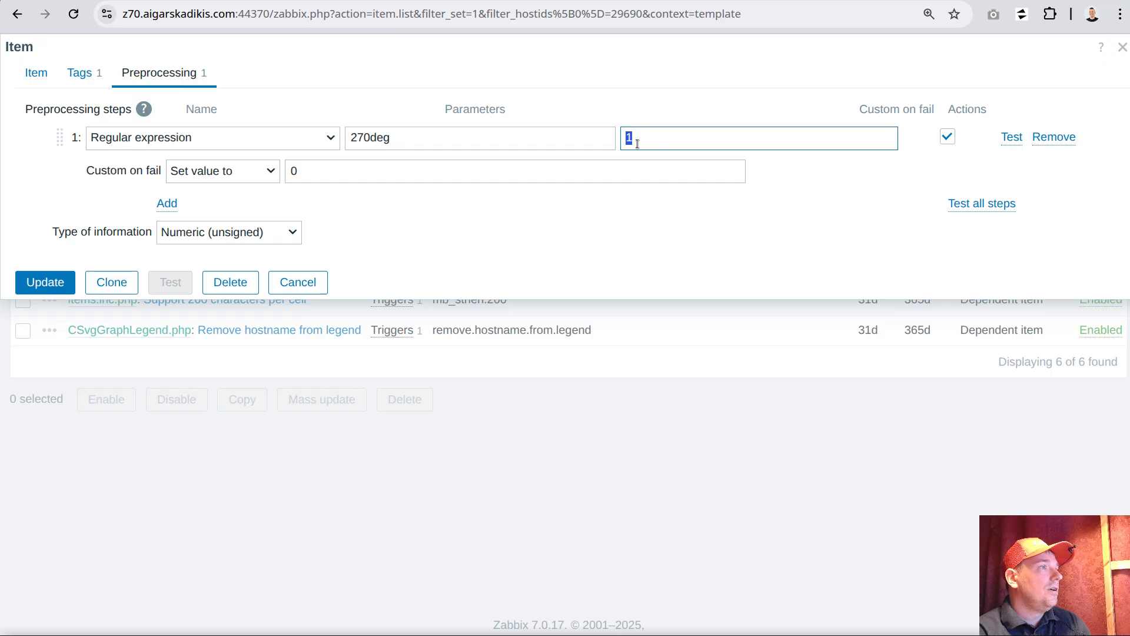
double_click(315, 172)
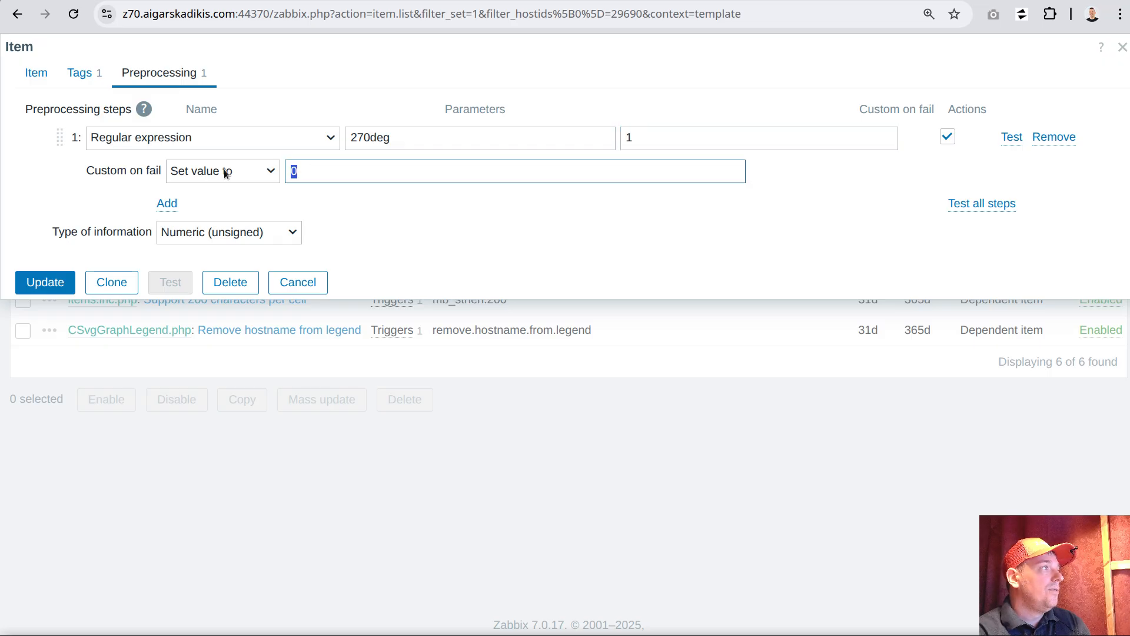
click(302, 276)
View the trigger linked to the "270deg detected" item, examine its expression and close the trigger popup
click(392, 269)
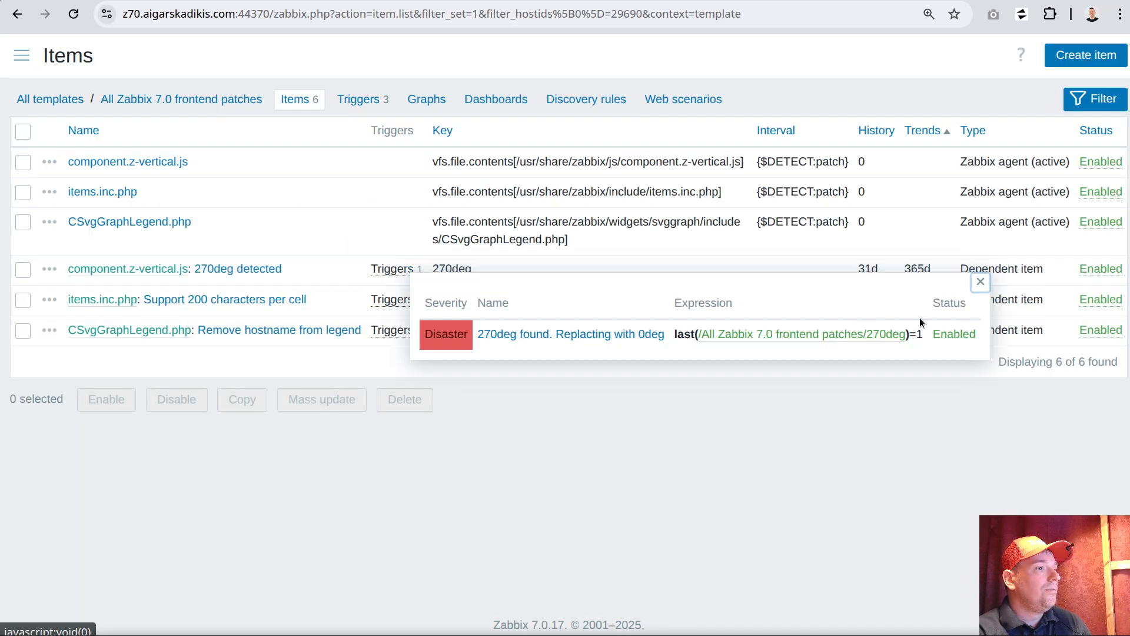
drag(908, 334, 925, 334)
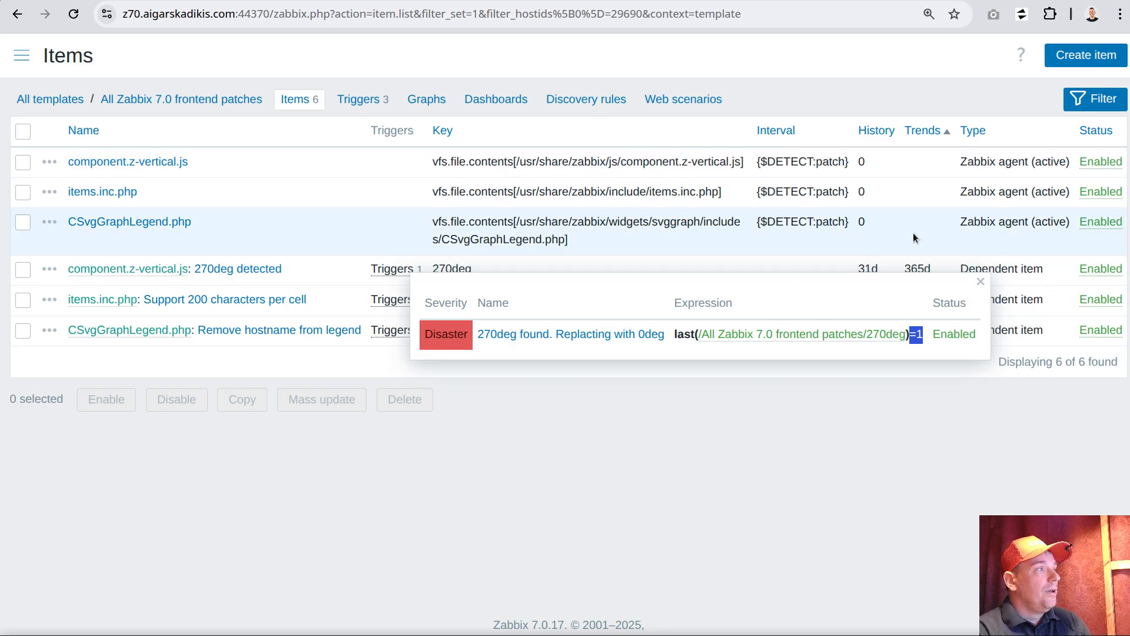
click(980, 282)
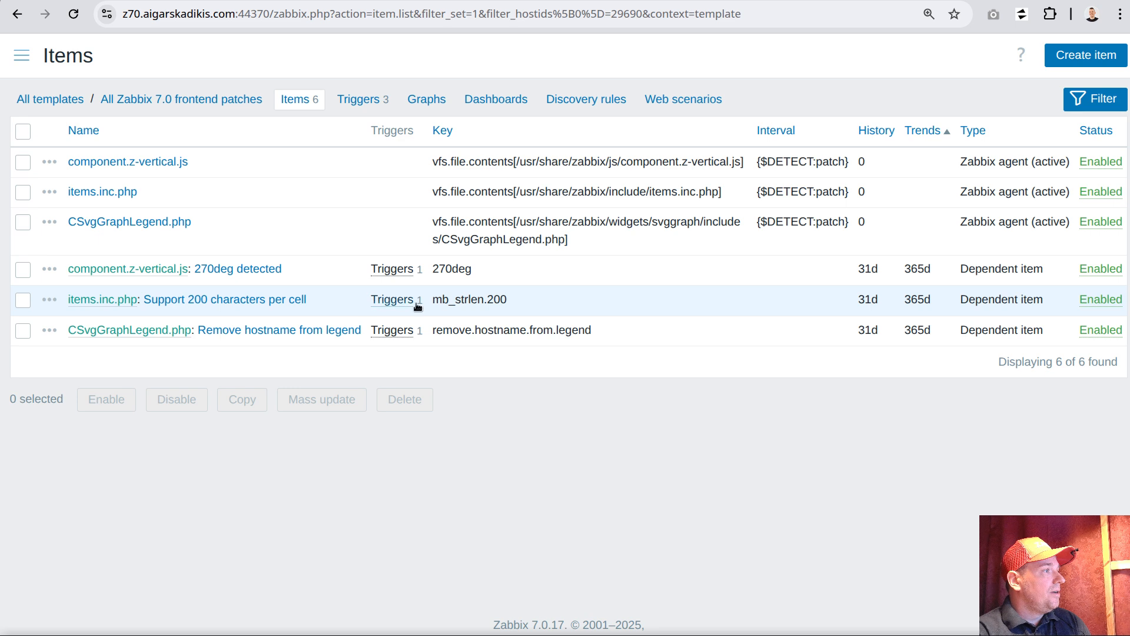
Examine the preprocessing regular expression of the "Support 200 characters per cell" item and close the item without saving
click(297, 299)
click(171, 71)
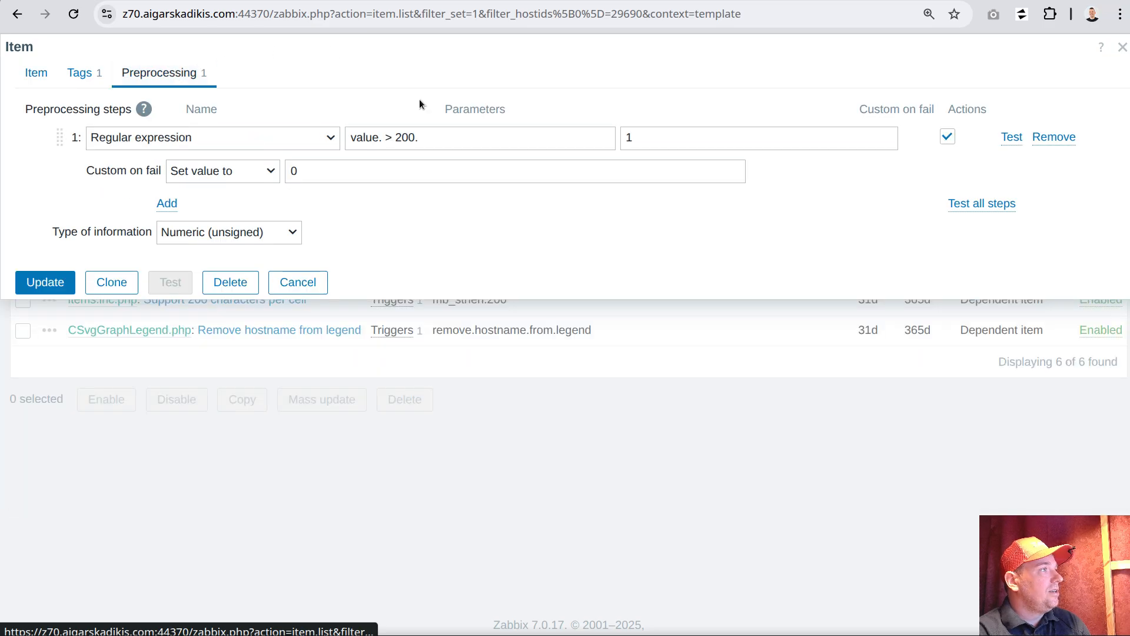
click(417, 137)
text(.)
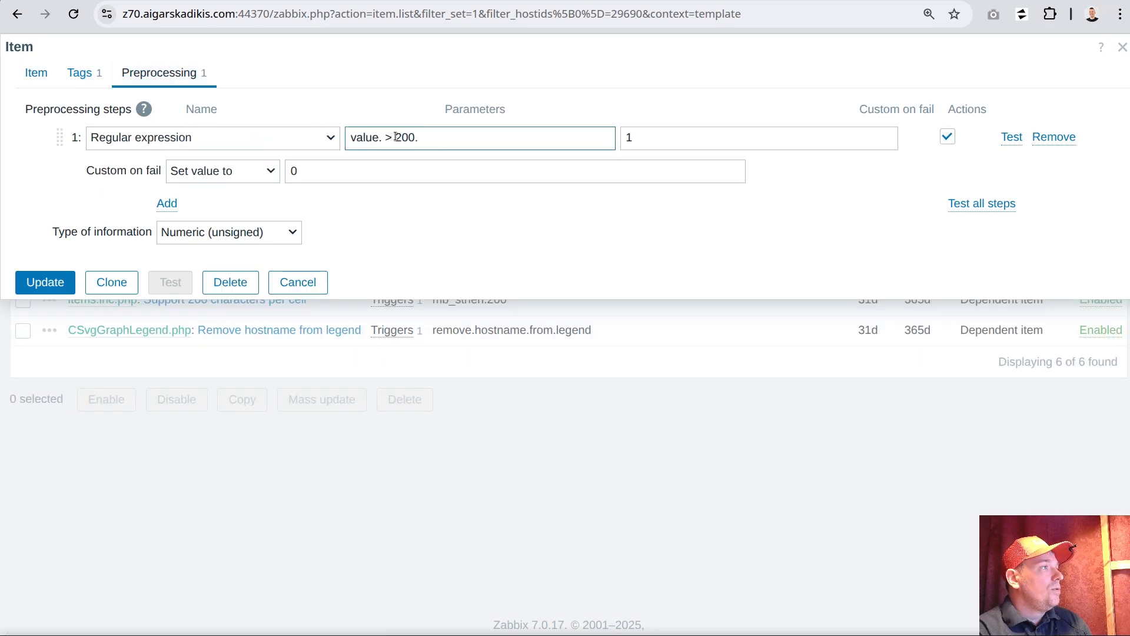
drag(351, 137, 398, 137)
click(353, 139)
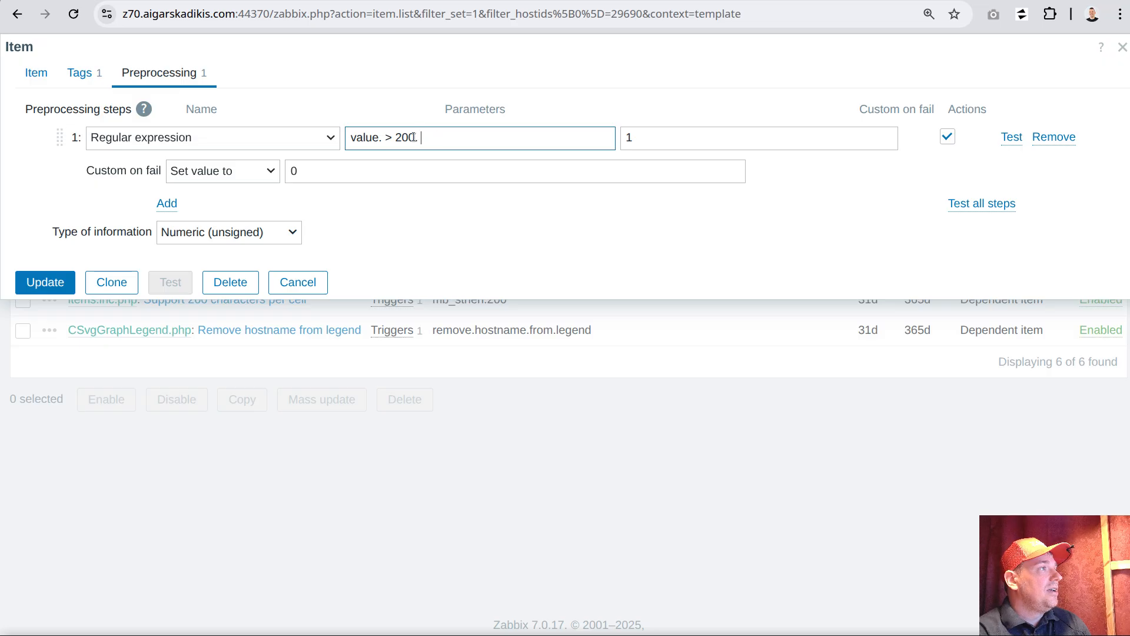
mouse_move(418, 139)
mouse_down()
mouse_move(448, 142)
mouse_move(420, 138)
mouse_up()
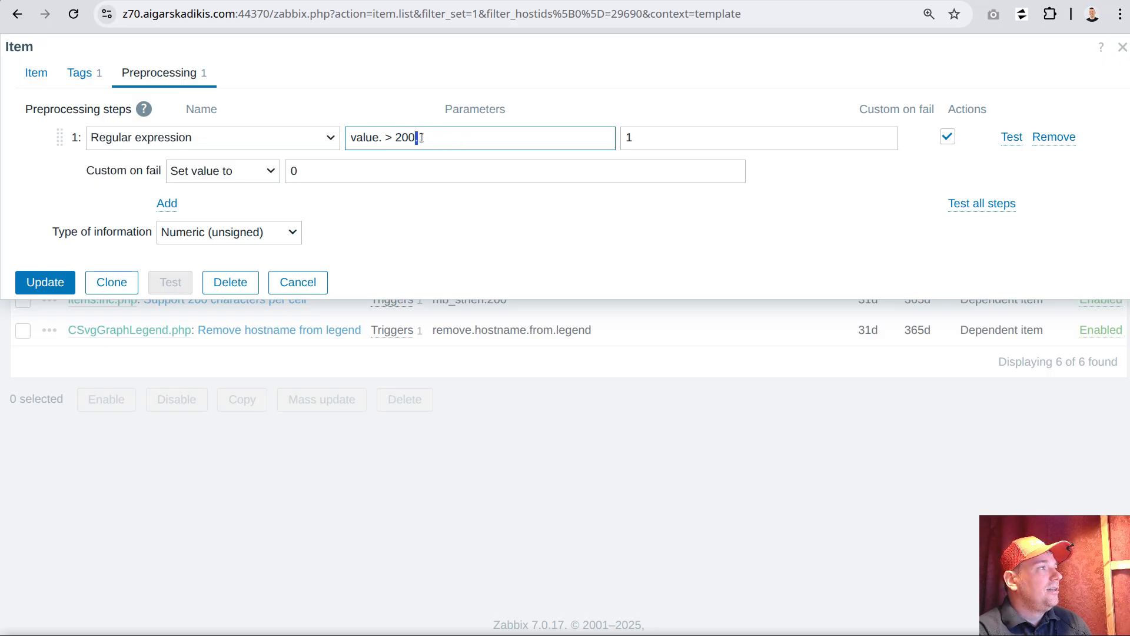
click(464, 137)
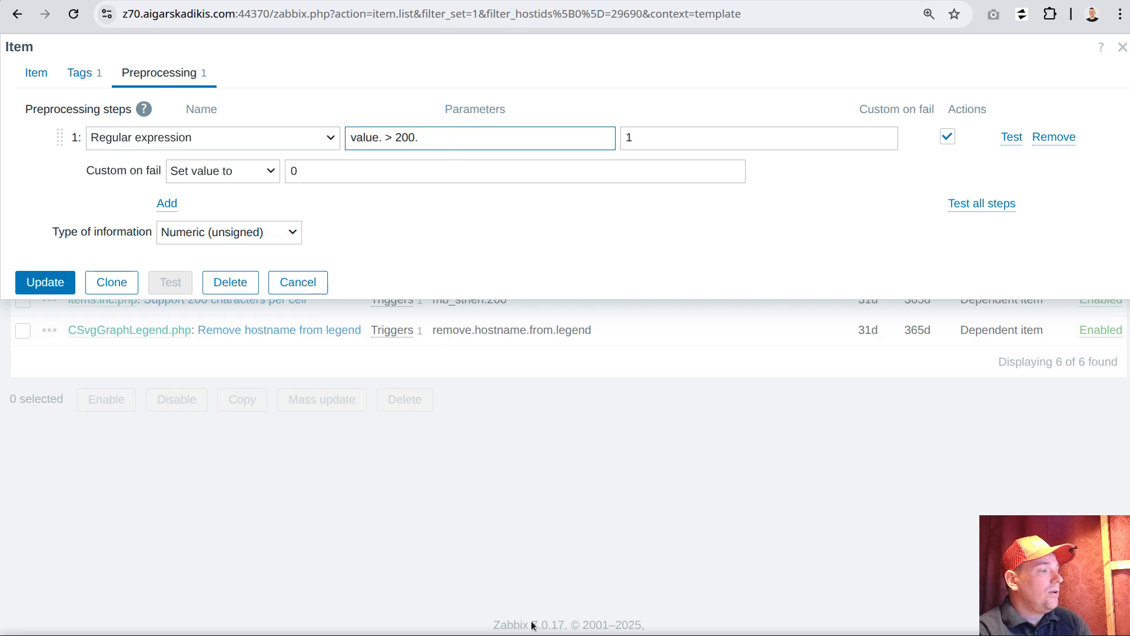
click(298, 282)
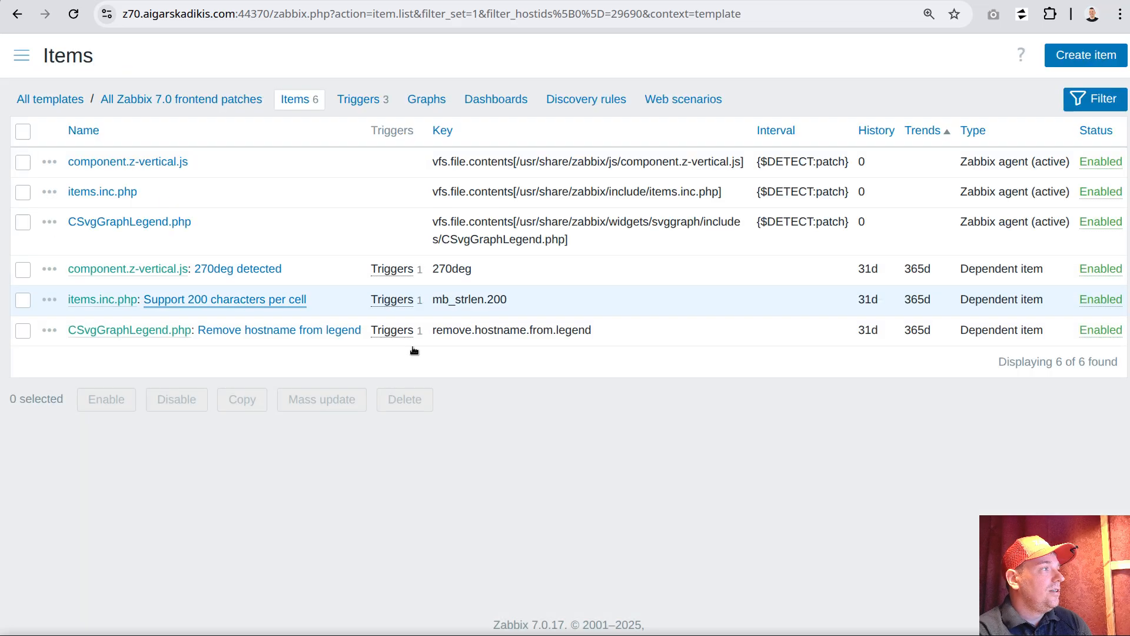
Check the Zabbix version in the page footer and review the preprocessing pattern of the "Remove hostname from legend" item without saving
double_click(532, 619)
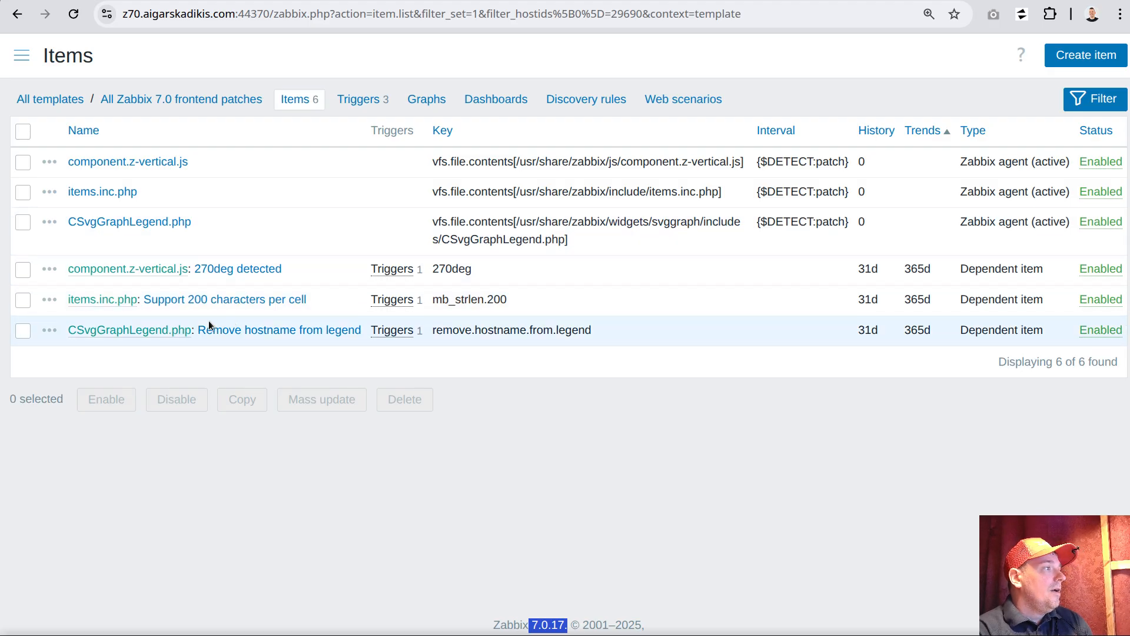
click(215, 330)
click(173, 72)
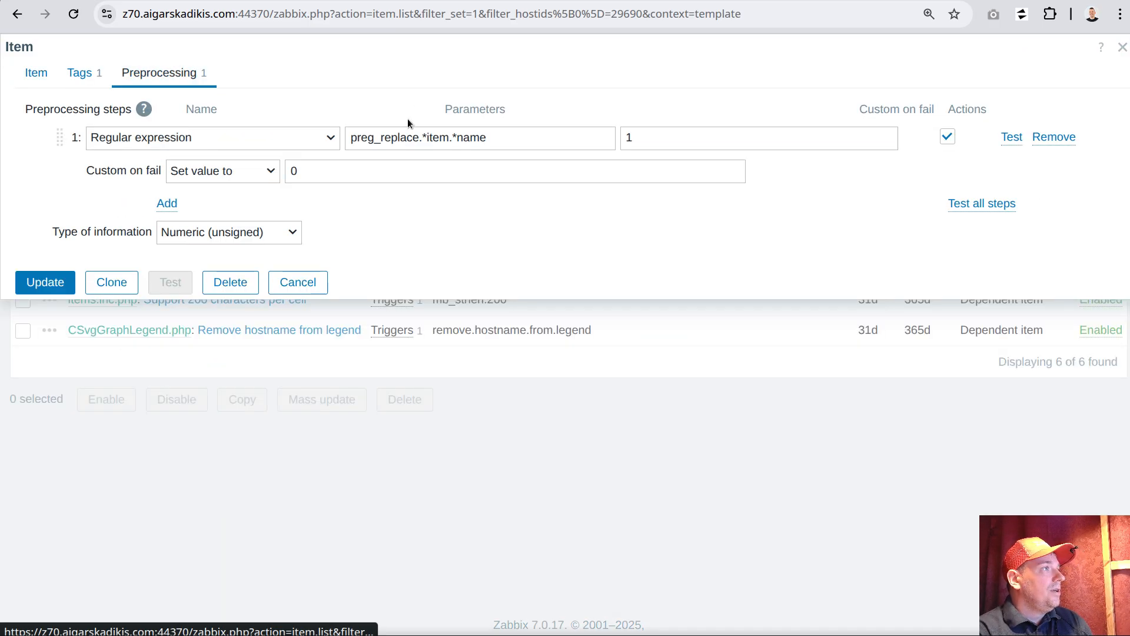
drag(351, 137, 420, 137)
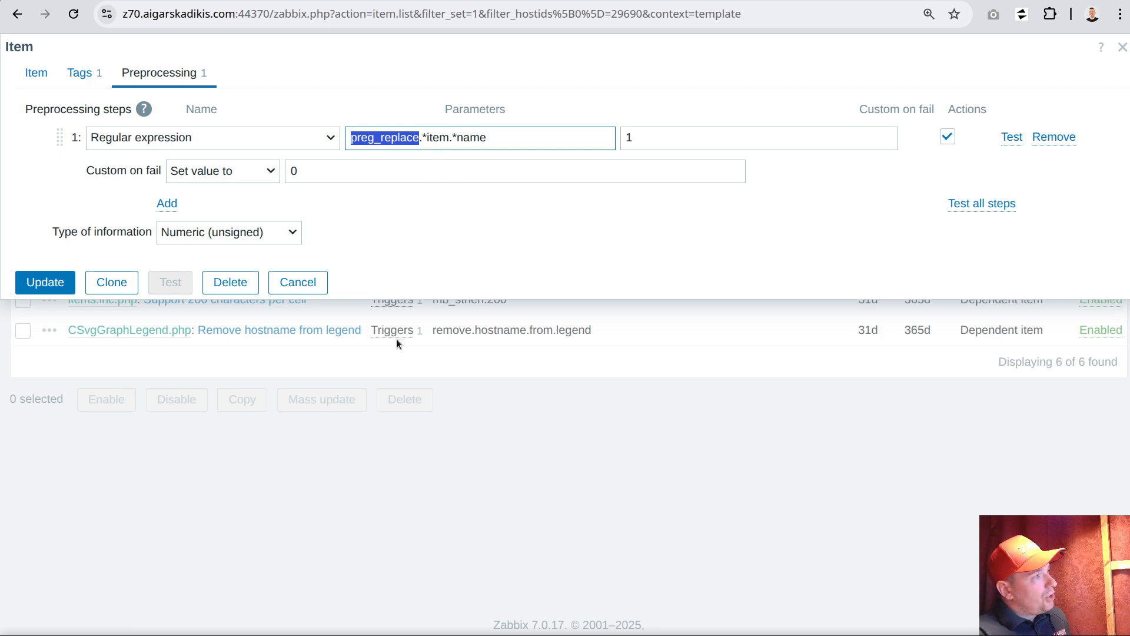
click(298, 282)
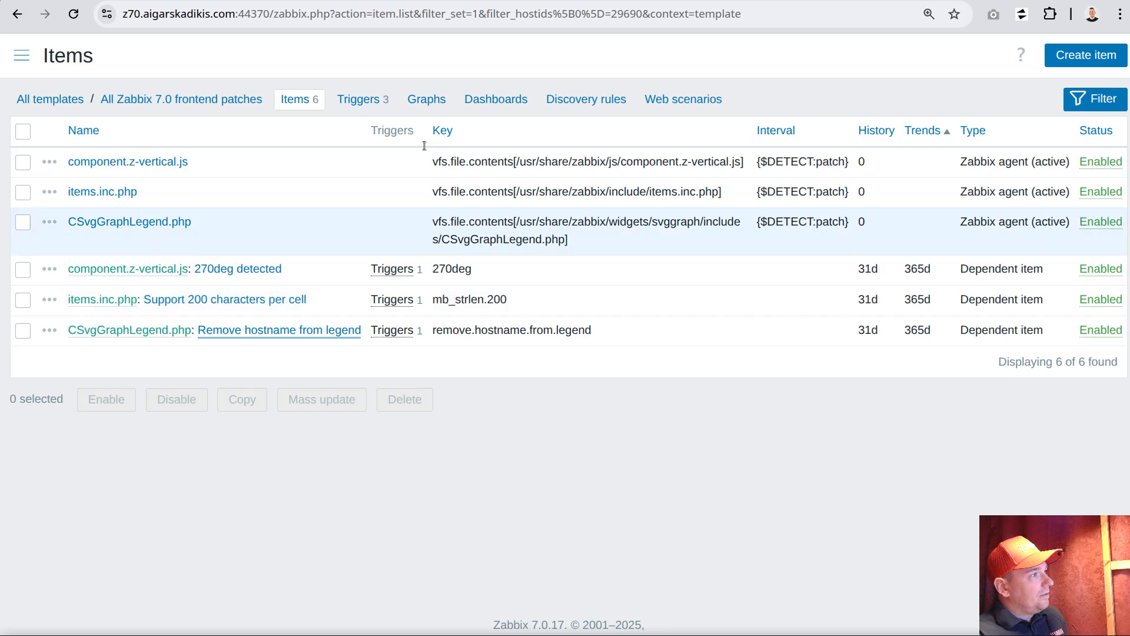
Open the list of media types used for alerts
click(20, 57)
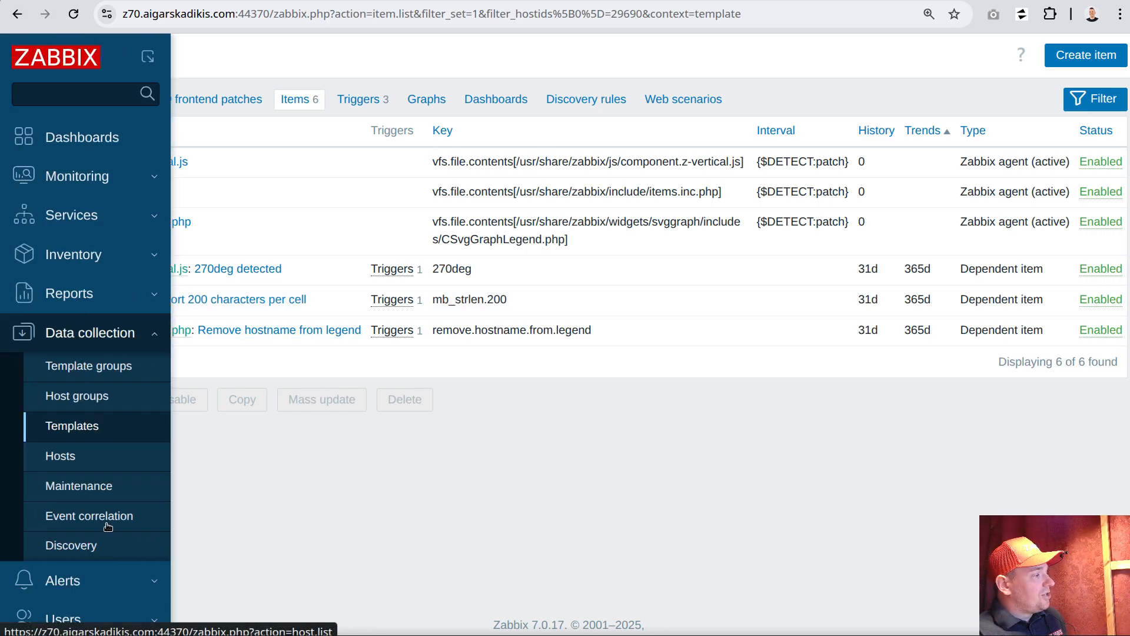
click(130, 580)
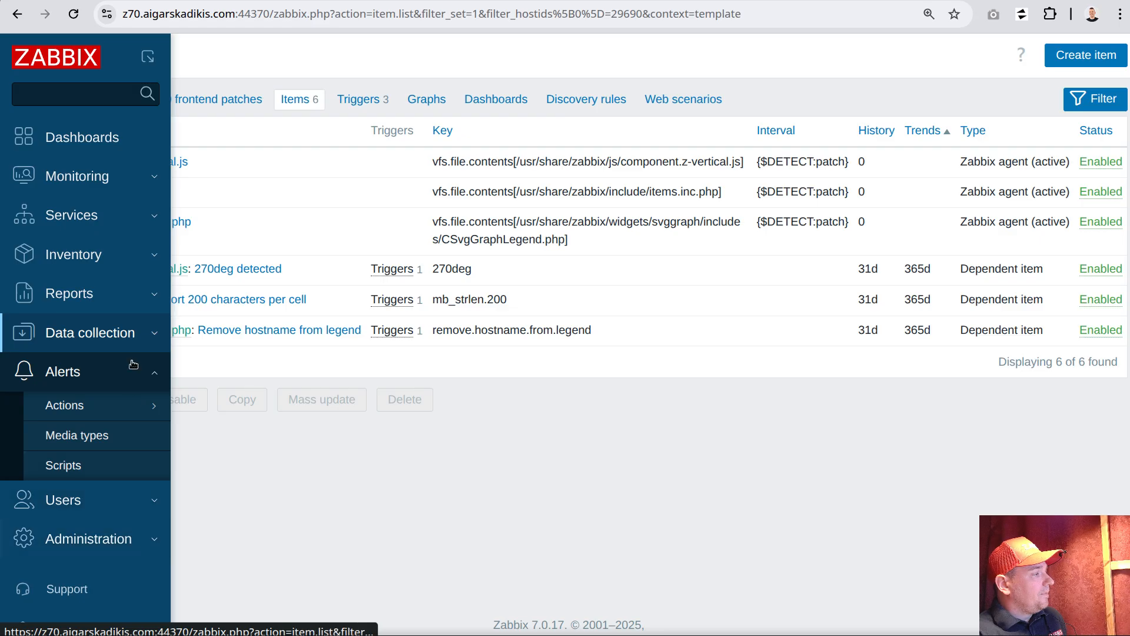
click(74, 437)
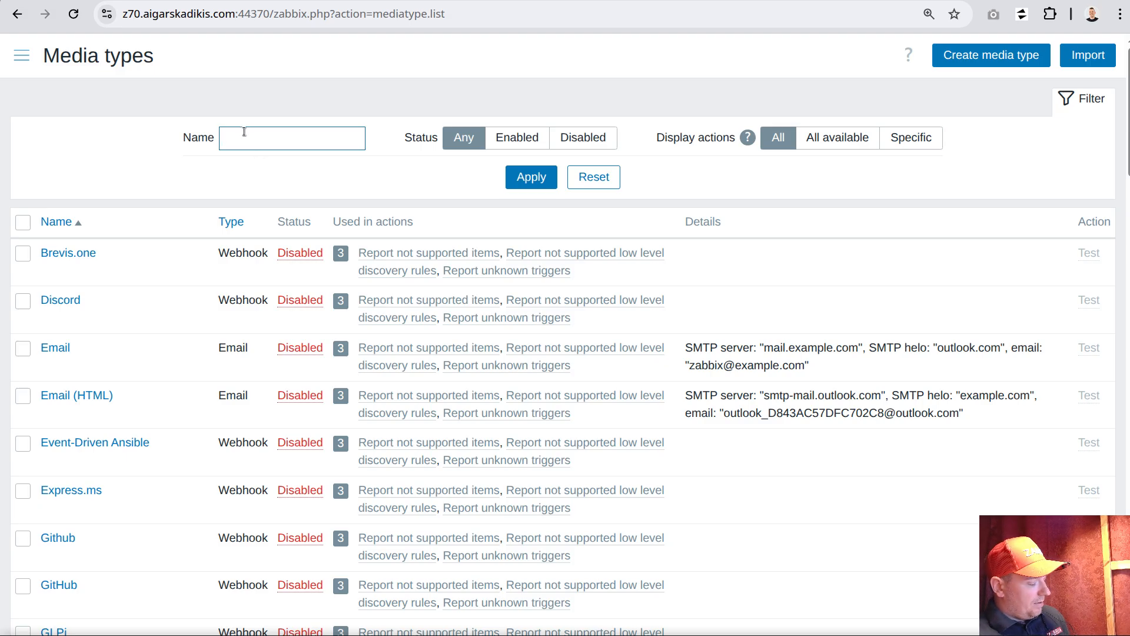
Filter the media types by the name "execute" and open the list of alert scripts
text(execute)
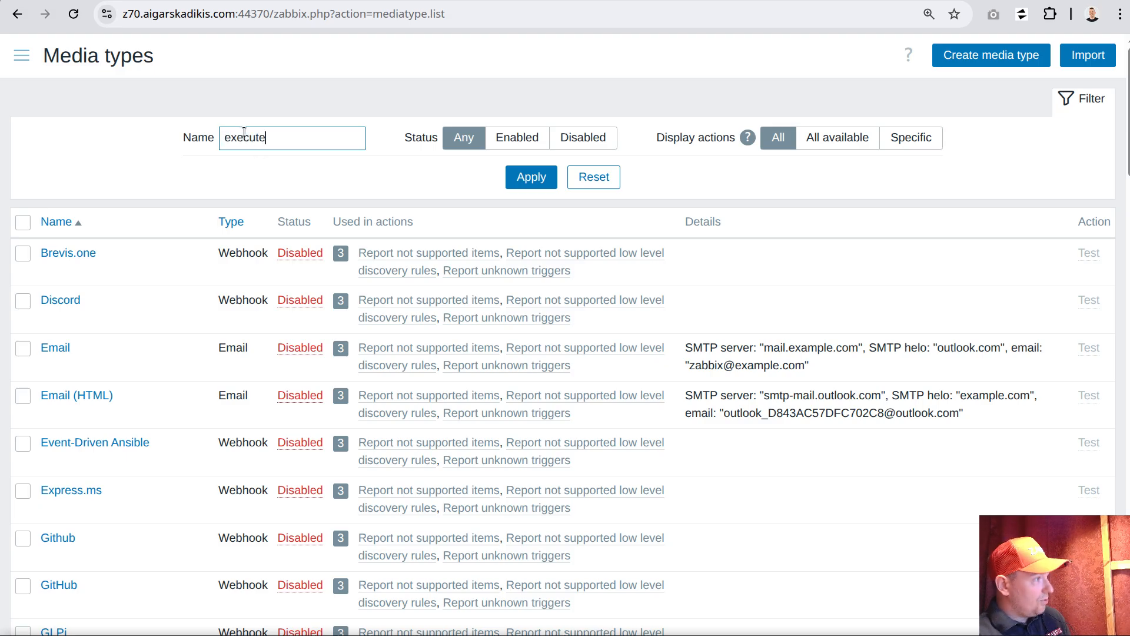
key(Return)
click(21, 55)
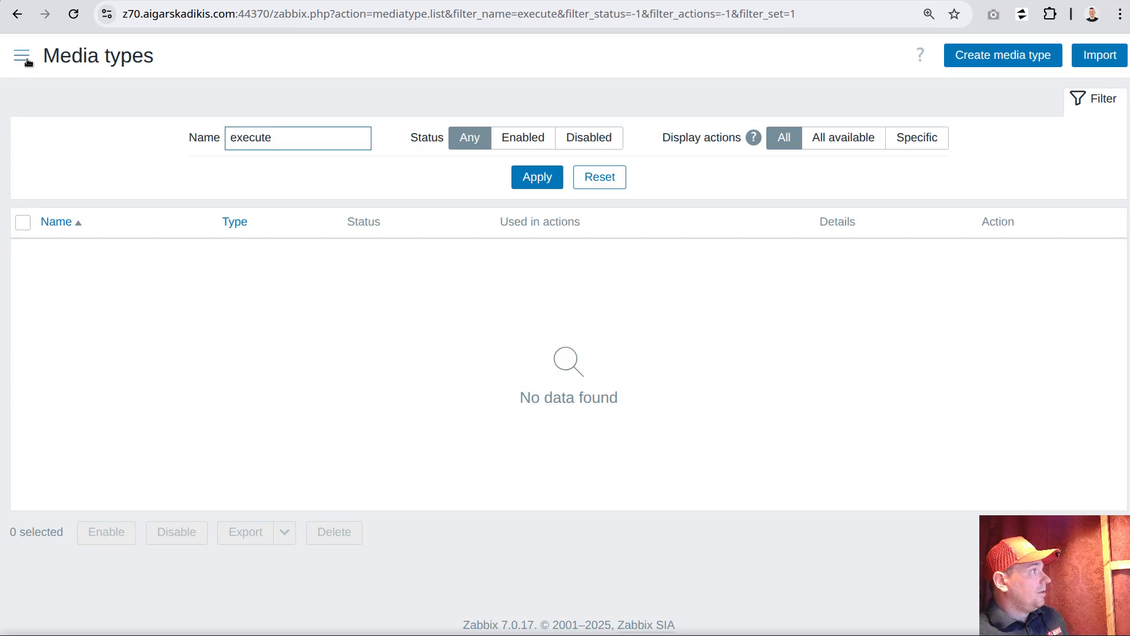
click(64, 466)
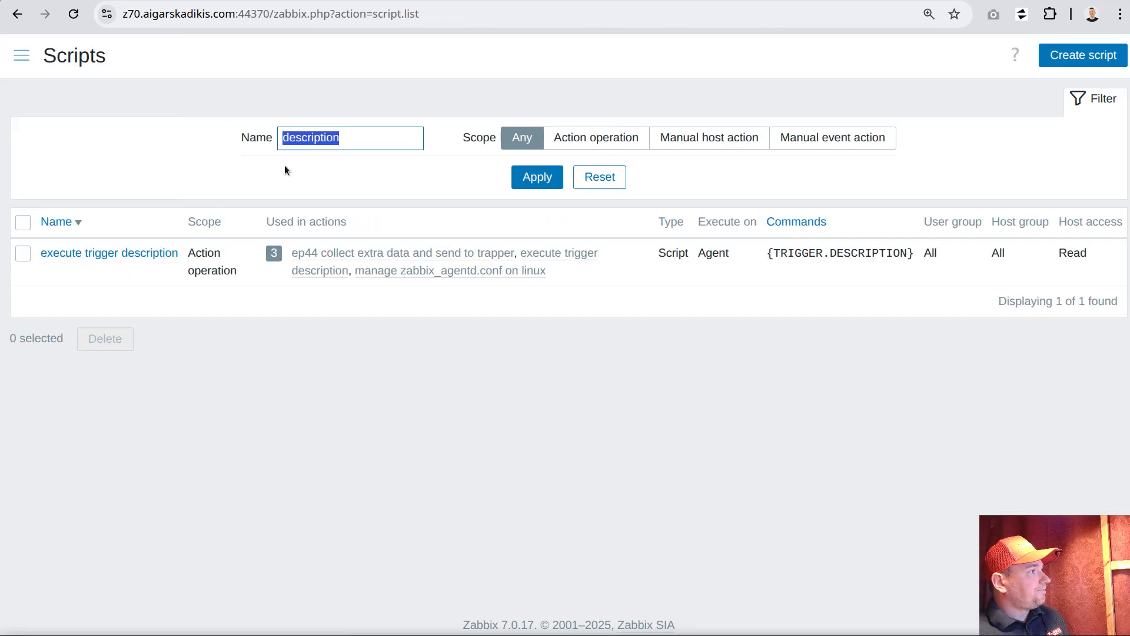
Review the "execute trigger description" entry in the Scripts list
drag(43, 55, 295, 71)
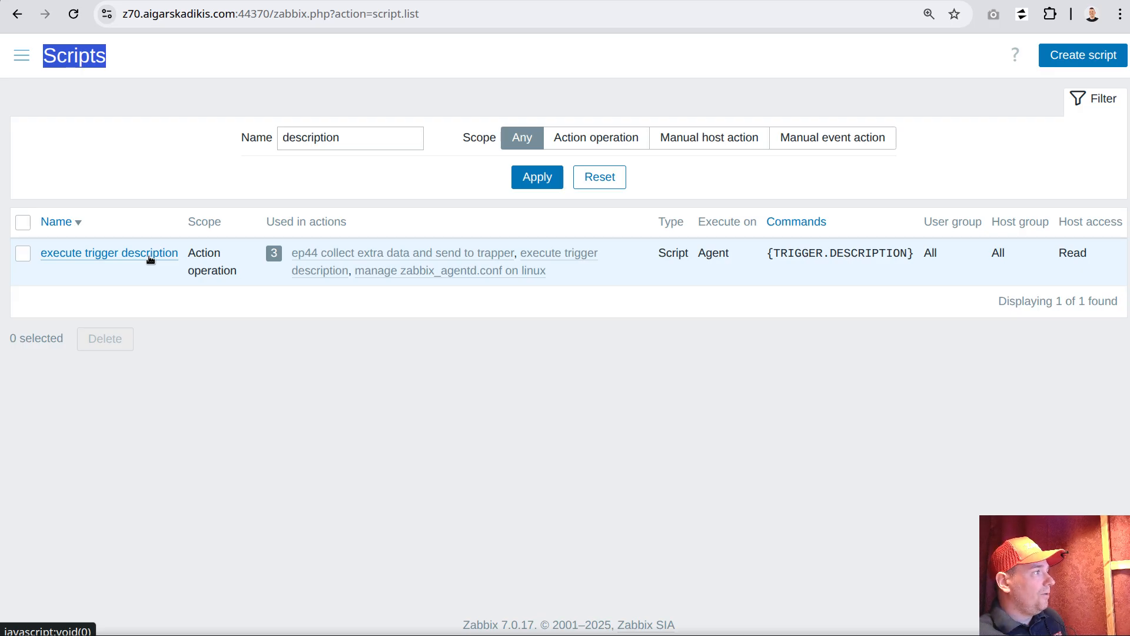
drag(178, 253, 40, 244)
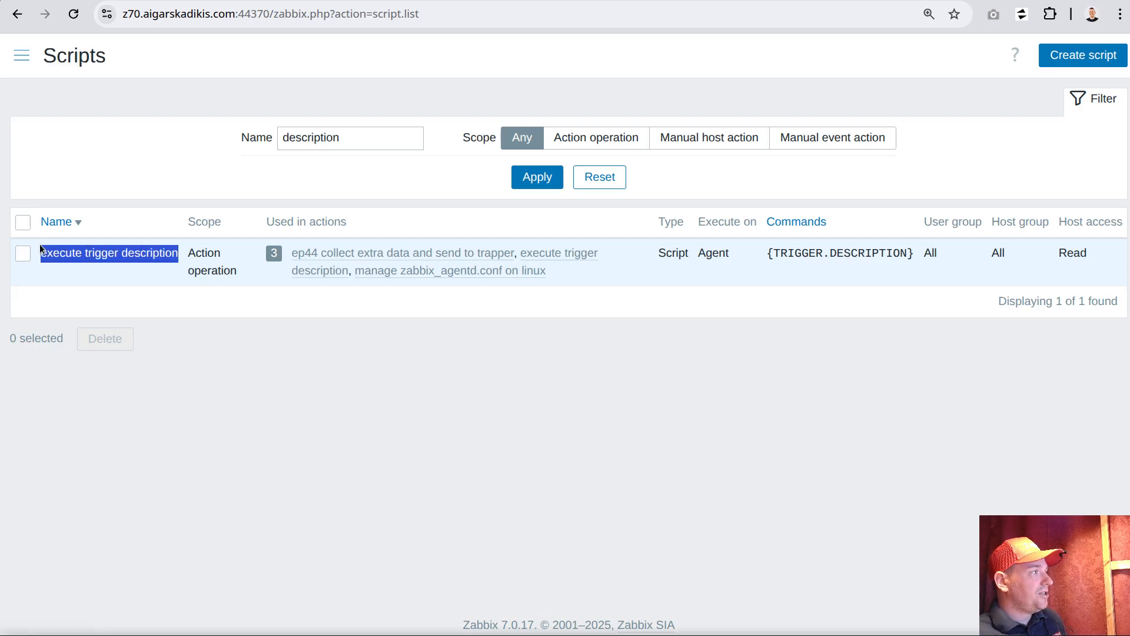
click(123, 283)
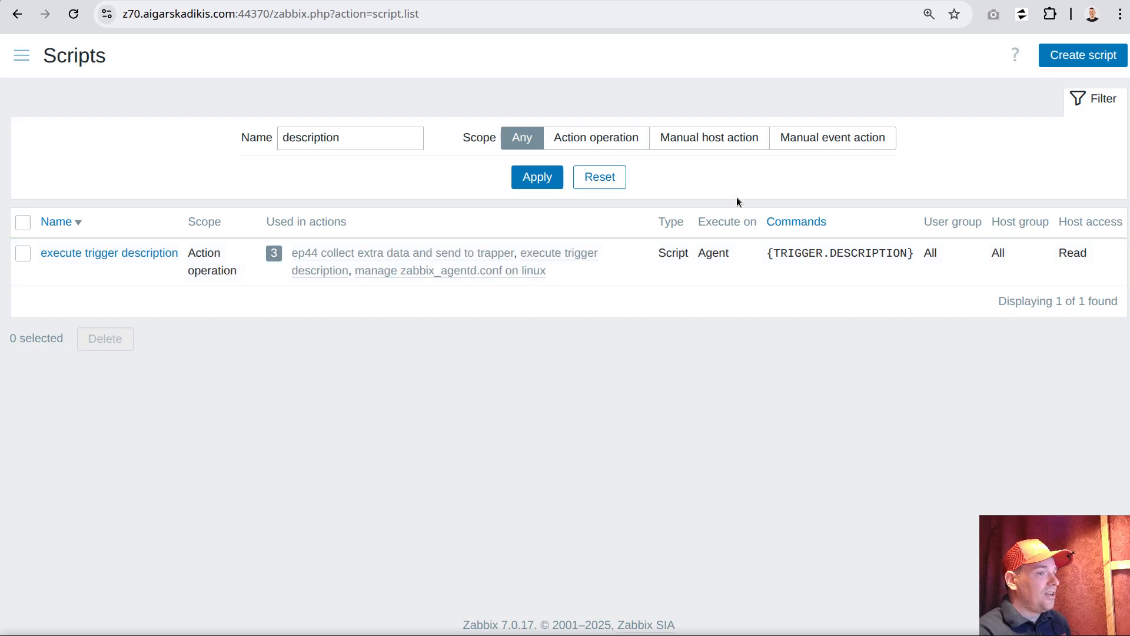
Switch to VS Code, review the sed commands for more characters per cell and rotated text in commands.sh, and return to the browser
key(alt+Tab)
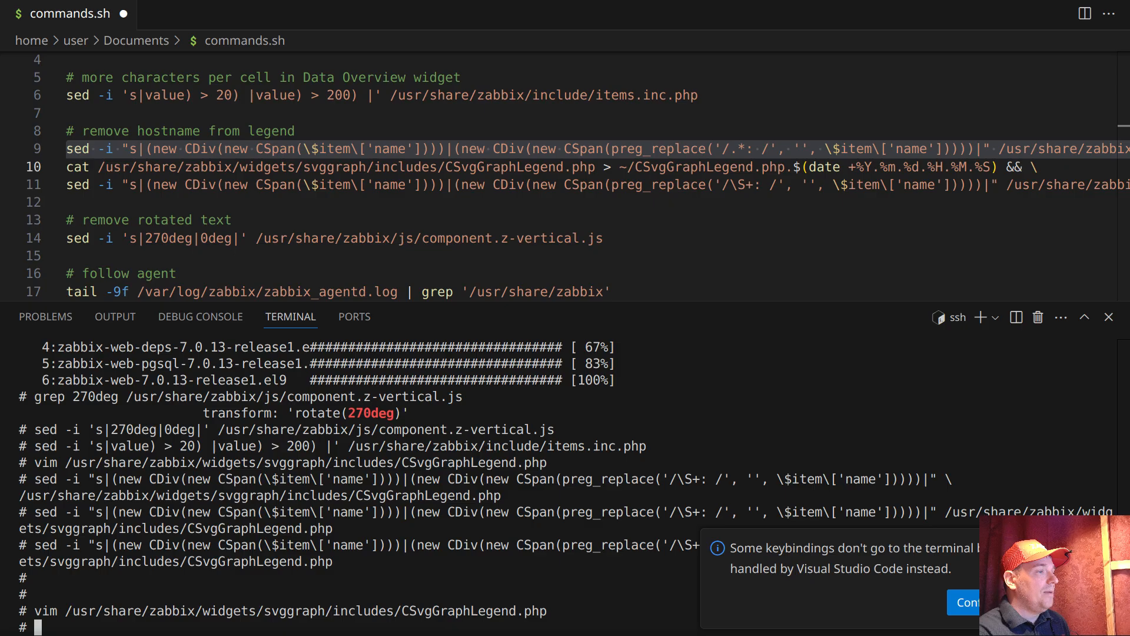
click(237, 221)
click(32, 97)
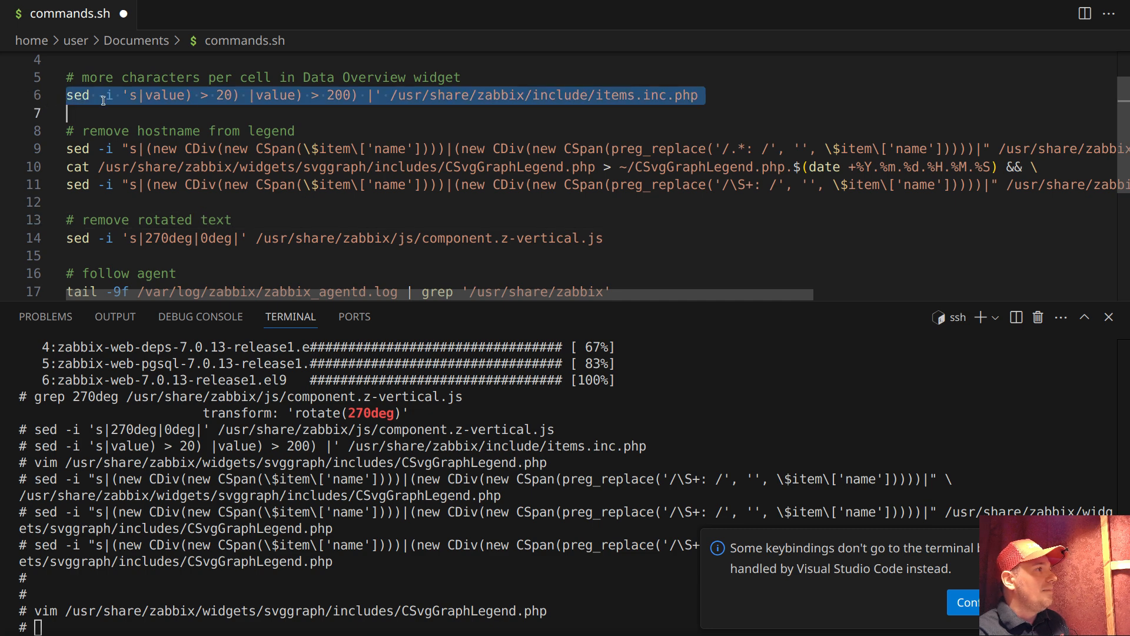
click(35, 236)
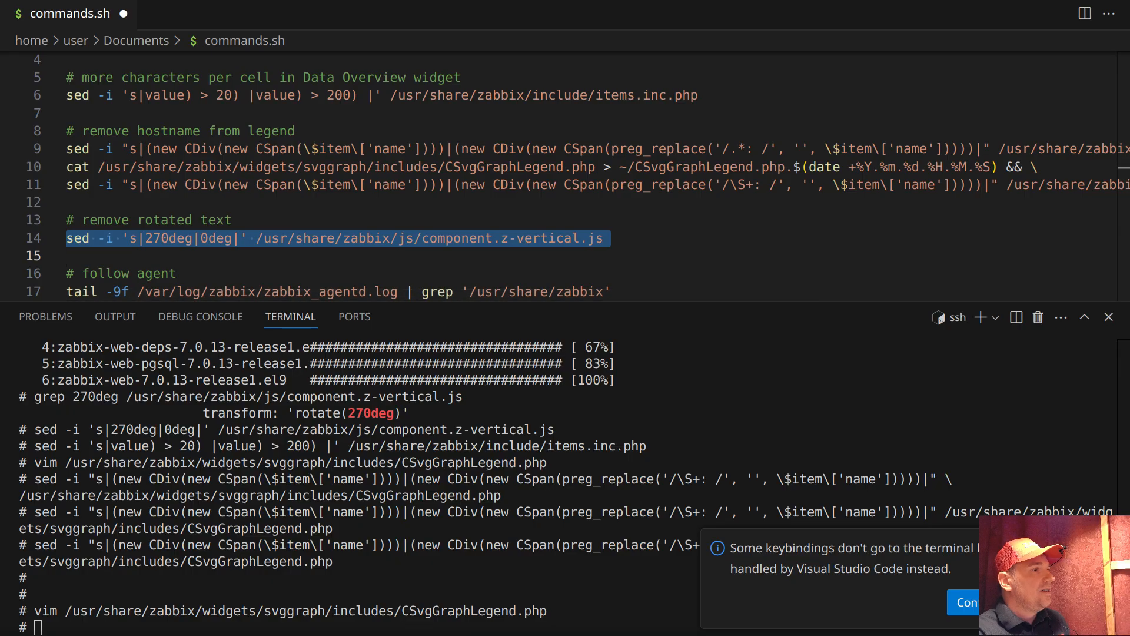
key(alt+Tab)
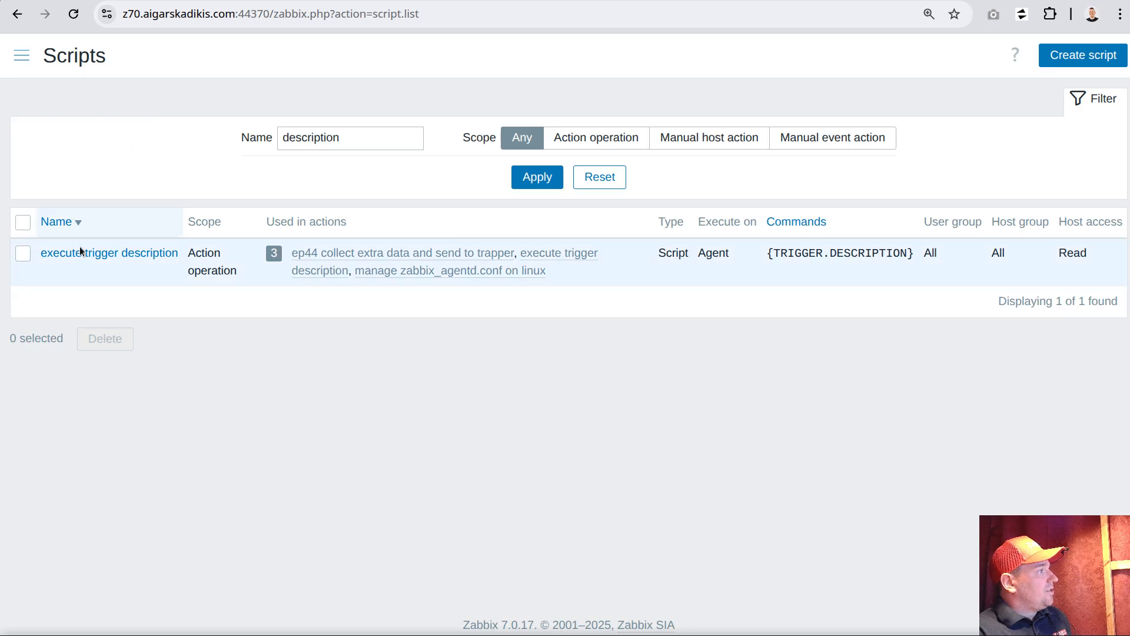
Open the "execute trigger description" script and examine its scope and execution target
click(125, 252)
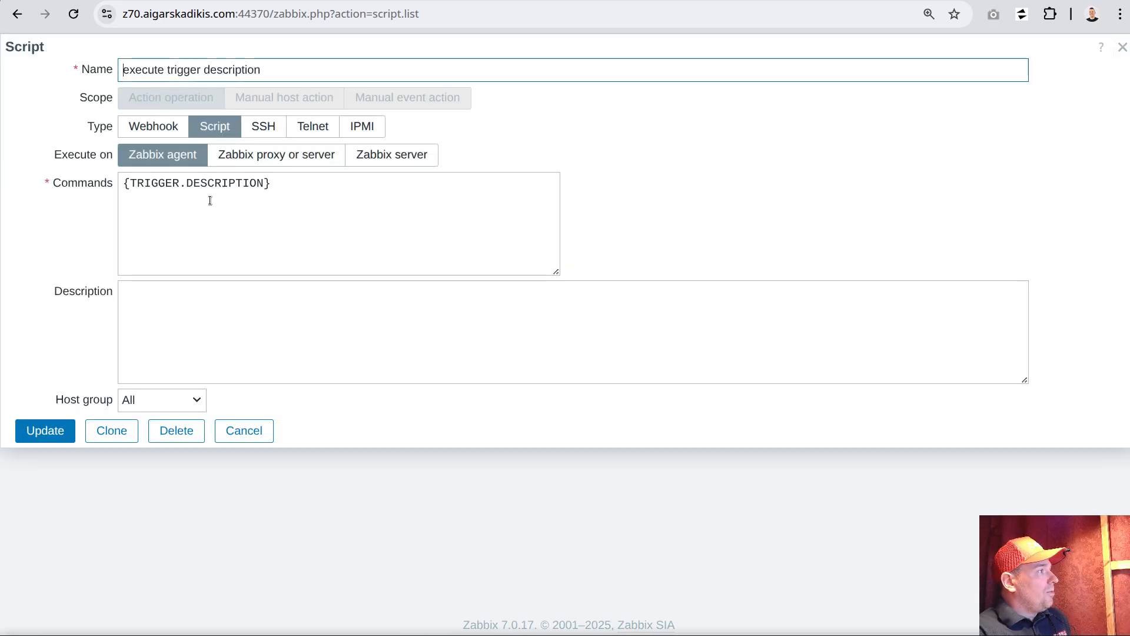
drag(130, 97, 213, 98)
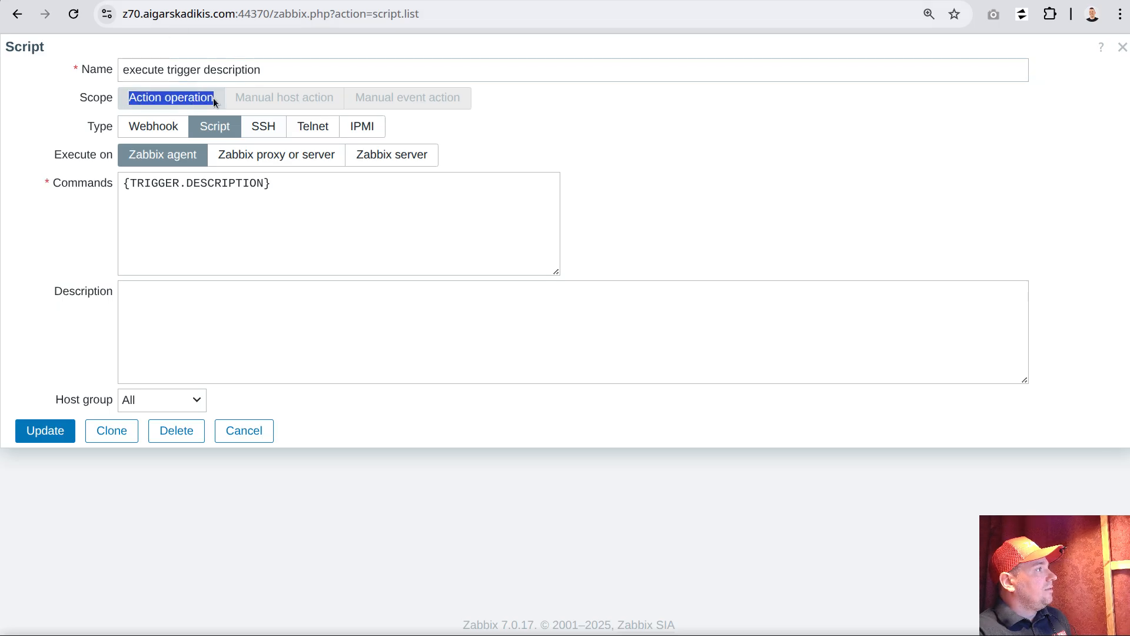
click(261, 102)
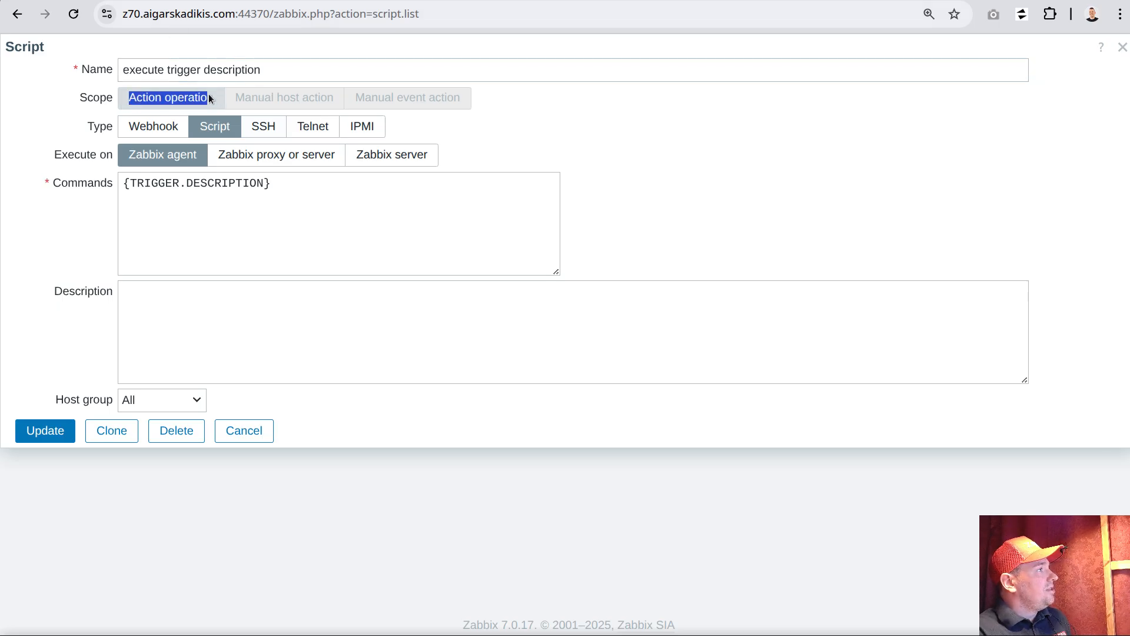
drag(196, 129, 134, 157)
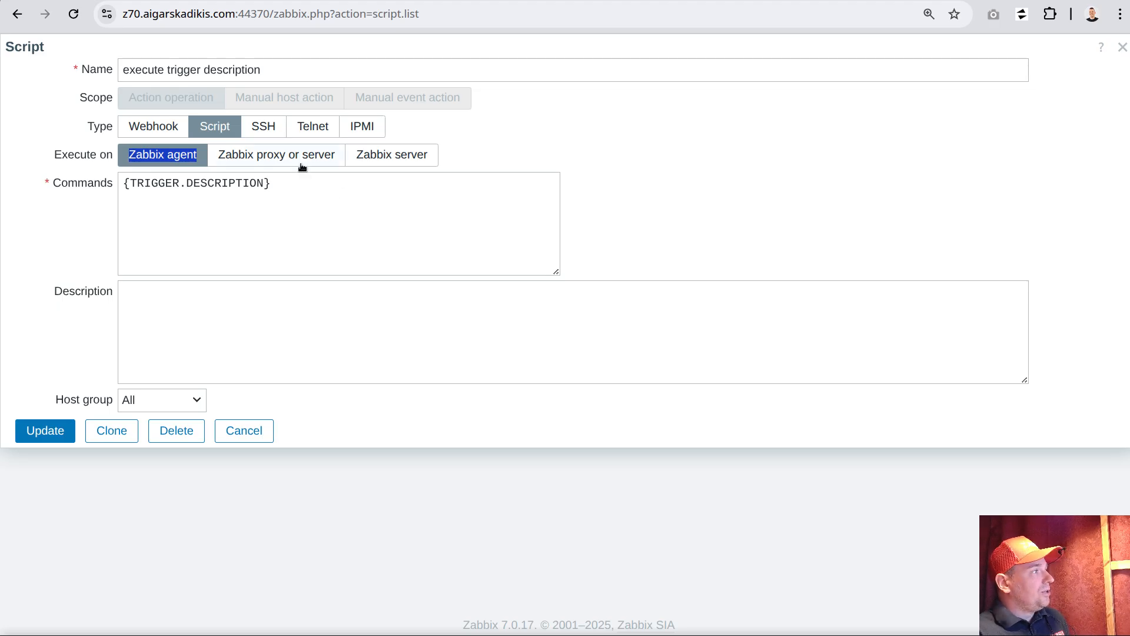
Switch to the VS Code terminal, clear it and print /etc/zabbix/zabbix_agentd.conf to examine the AllowRoot and AllowKey settings
key(alt+Tab)
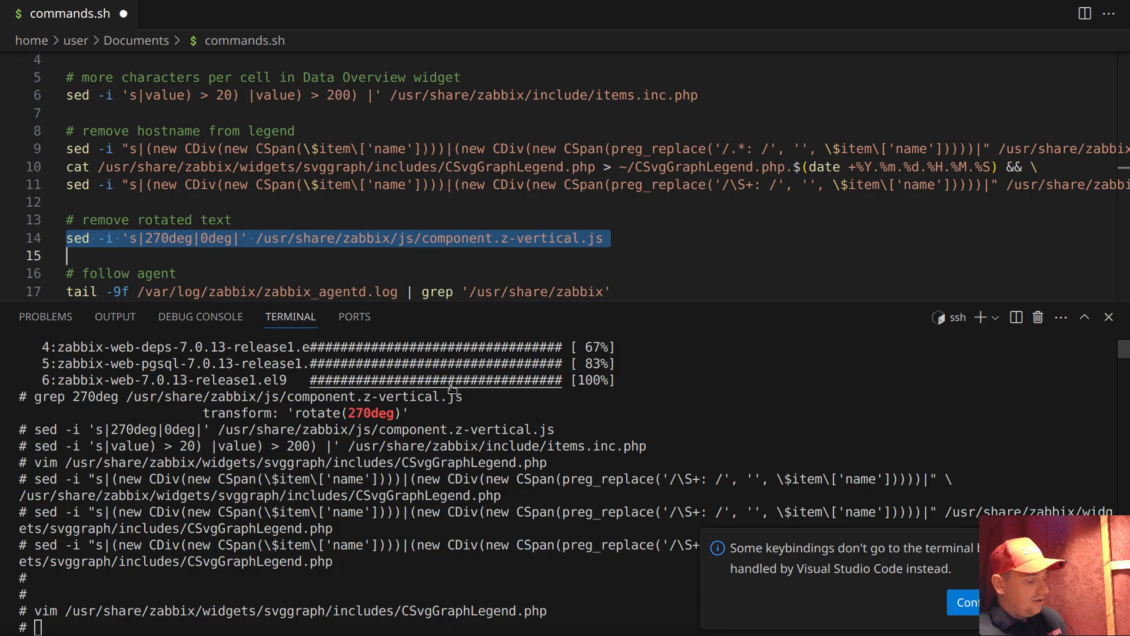
key(shift+Down)
key(ctrl+z)
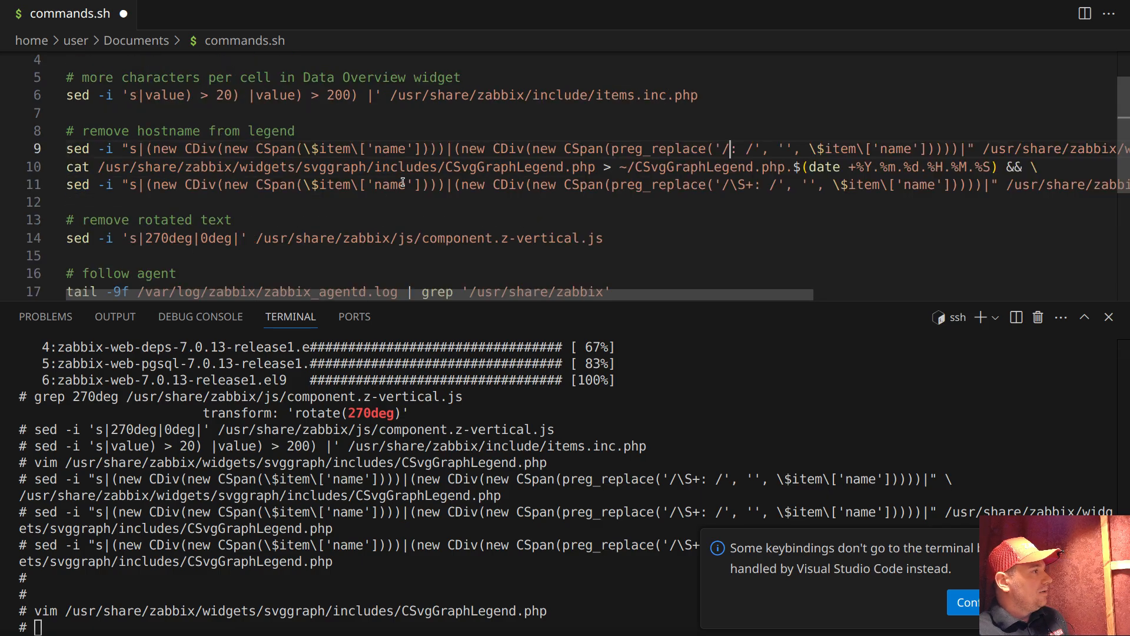
click(369, 579)
key(ctrl+l)
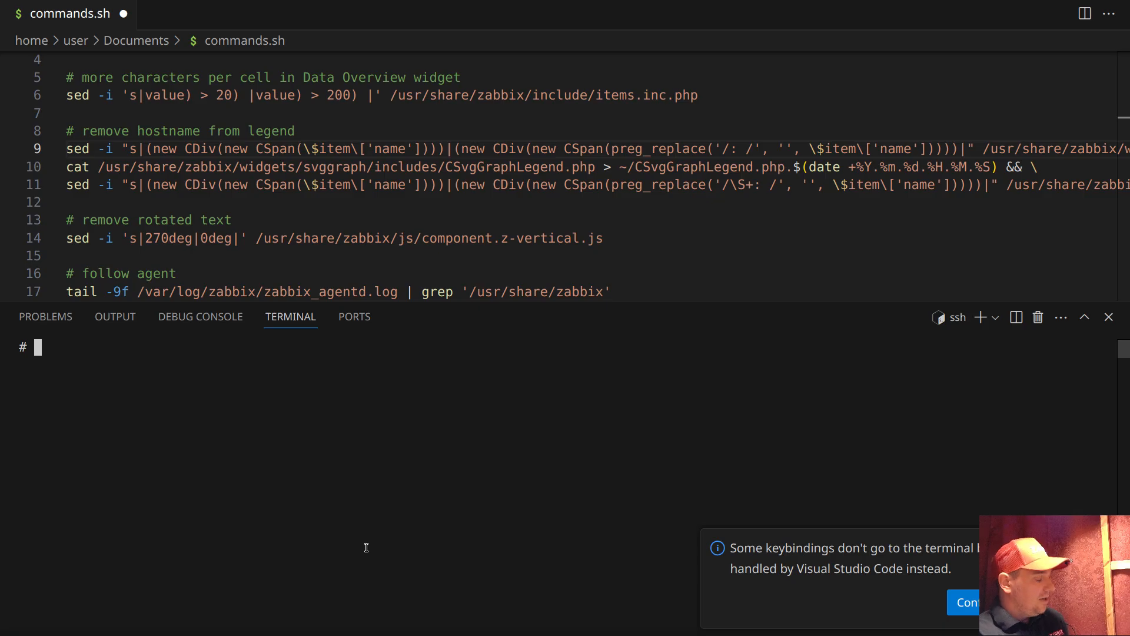
text(cat /etc/zabbix/)
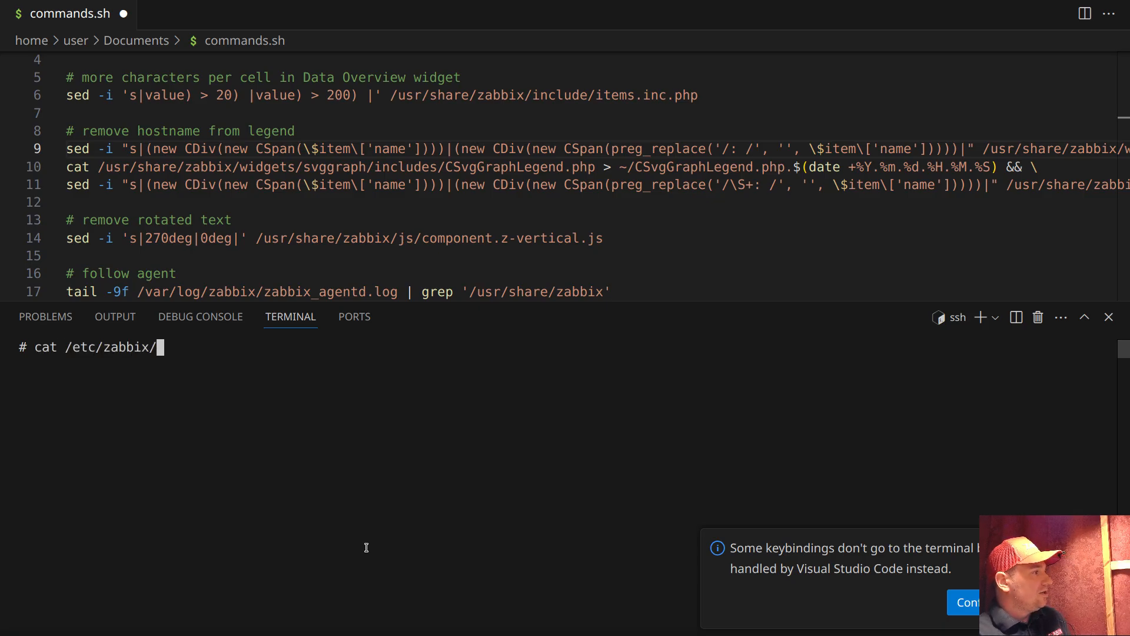
text(zabbix_agentd.conf)
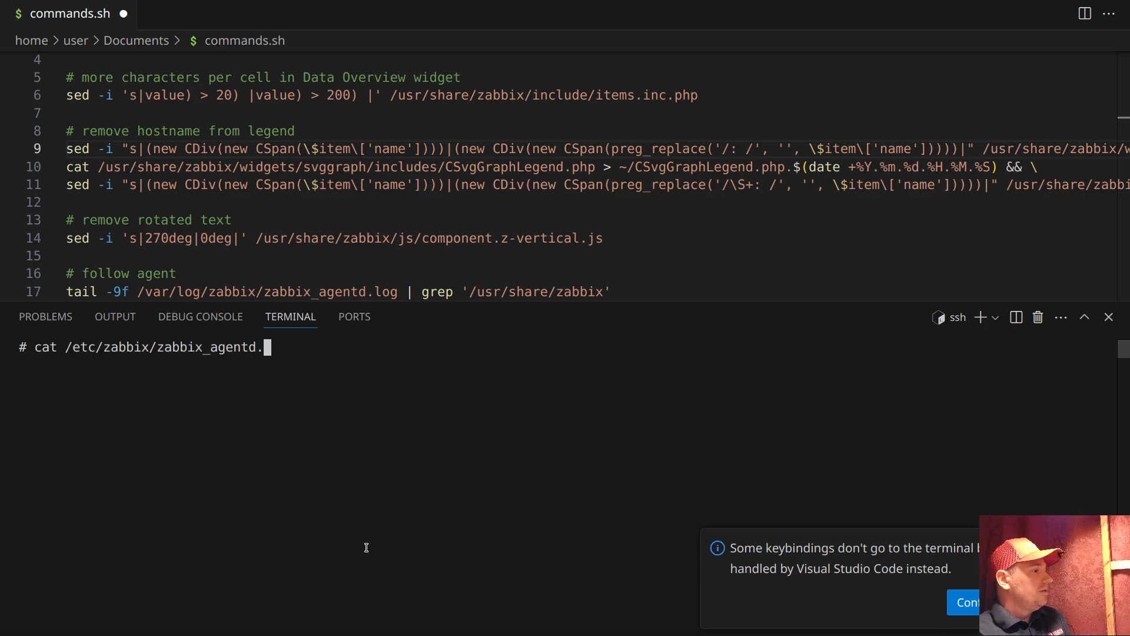
key(Return)
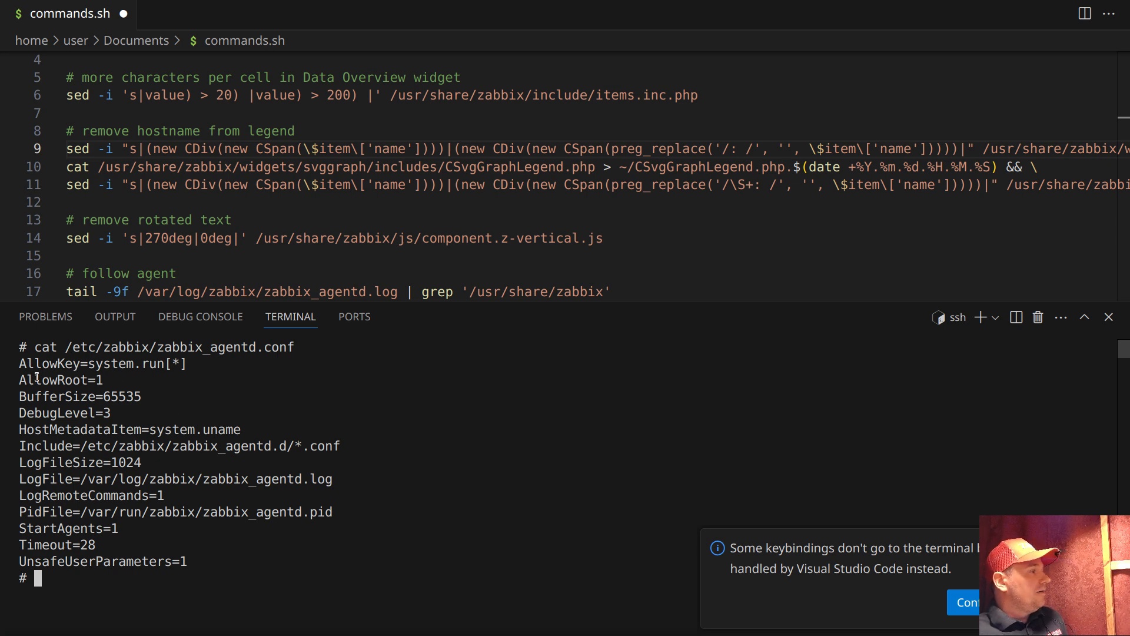
drag(19, 380, 104, 381)
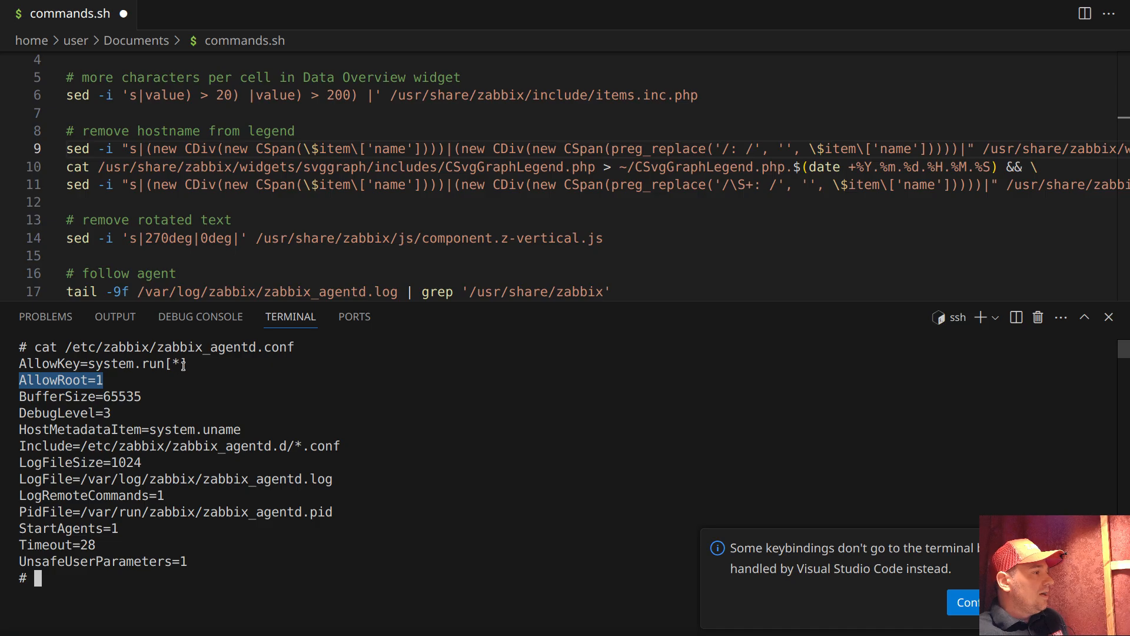
drag(188, 364, 18, 364)
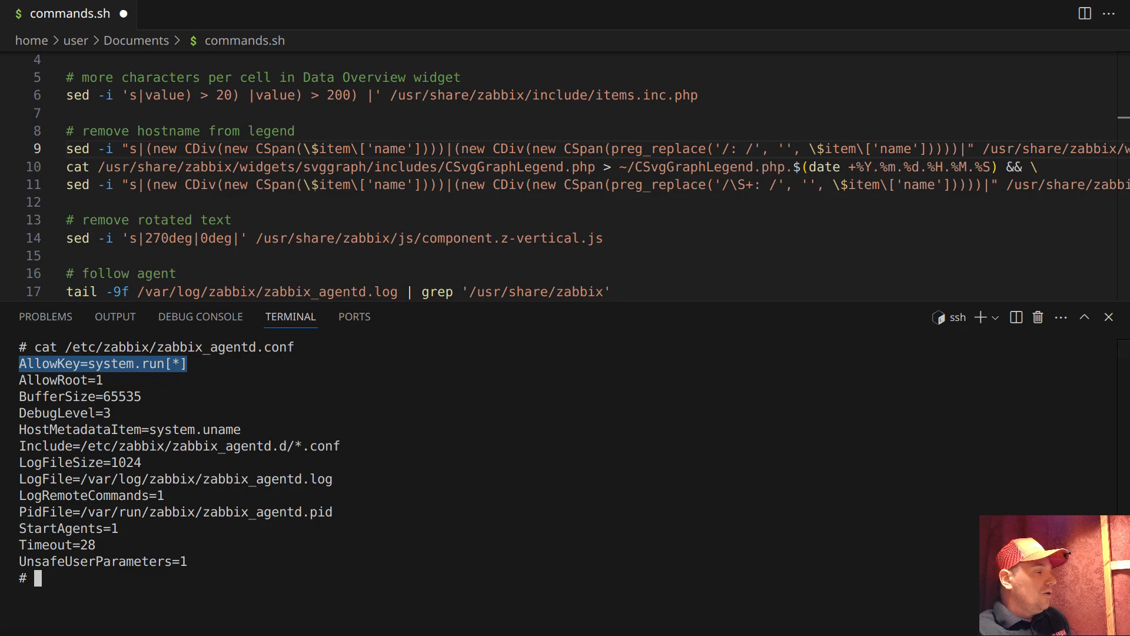
Switch back to the browser, close the script form without saving and open the trigger actions list
key(alt+Tab)
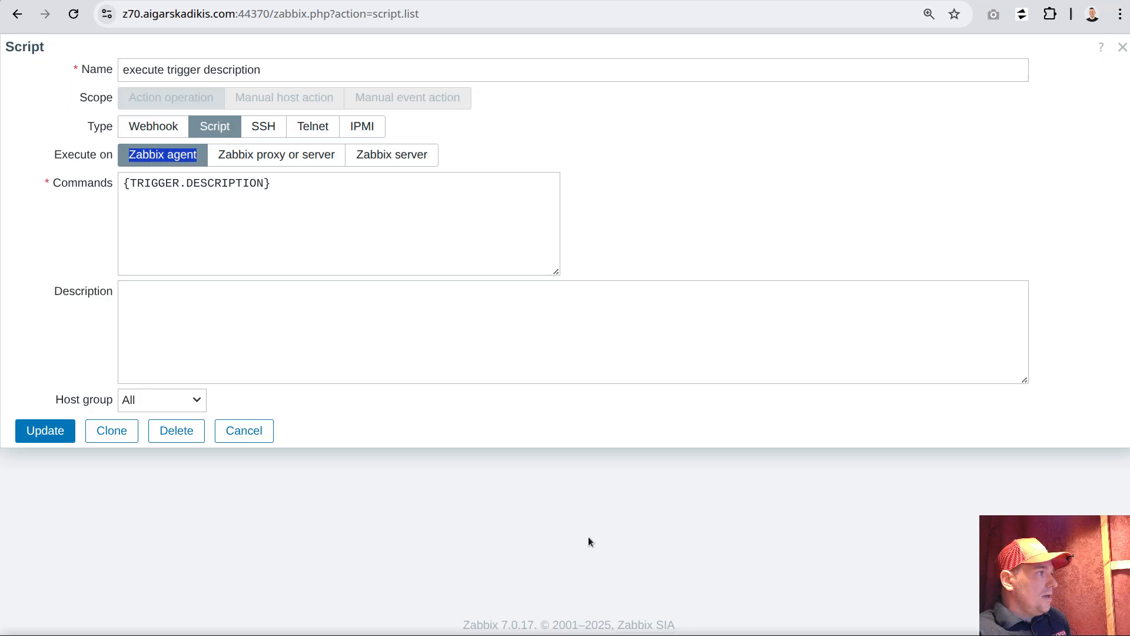
click(245, 431)
click(21, 56)
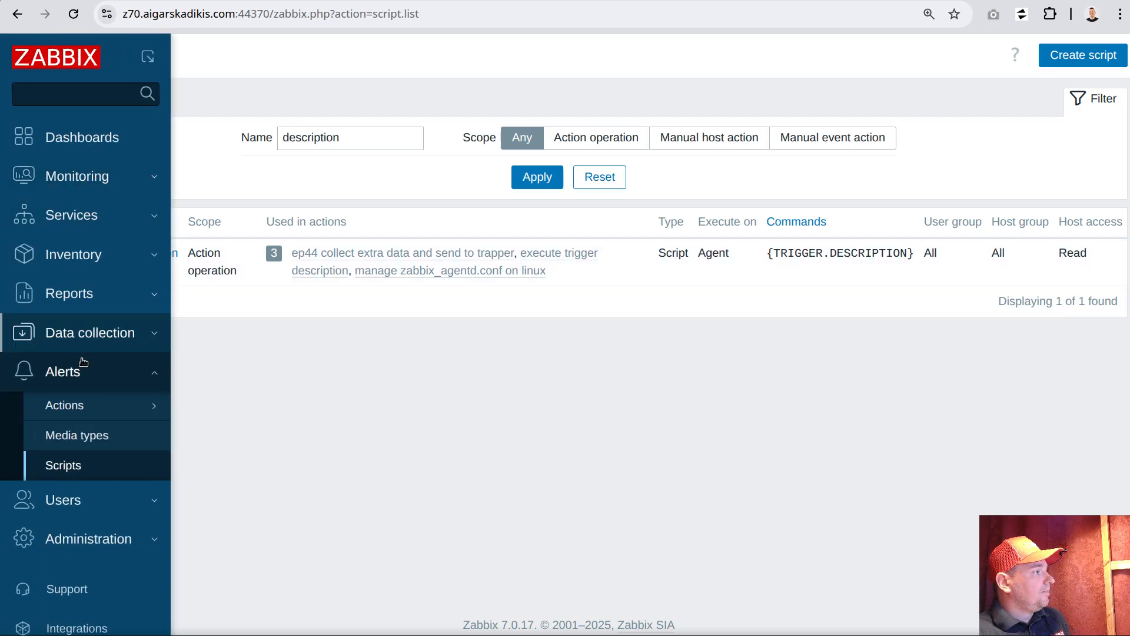
mouse_move(143, 404)
click(231, 404)
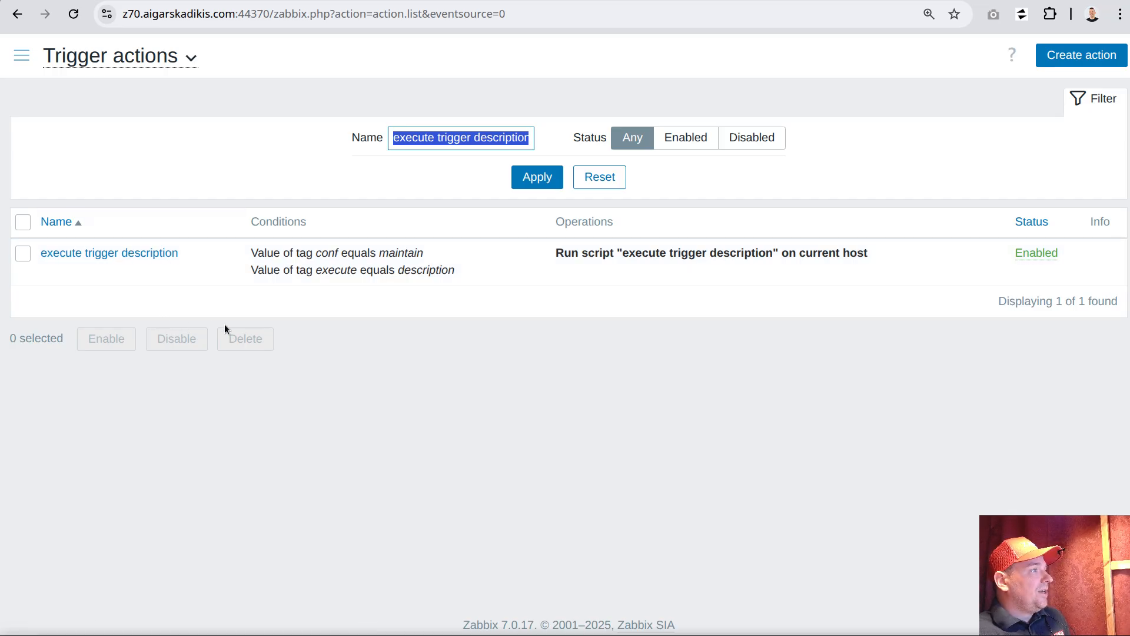
Open the "execute trigger description" action and examine its two tag conditions, conf equals maintain and execute equals description
click(163, 257)
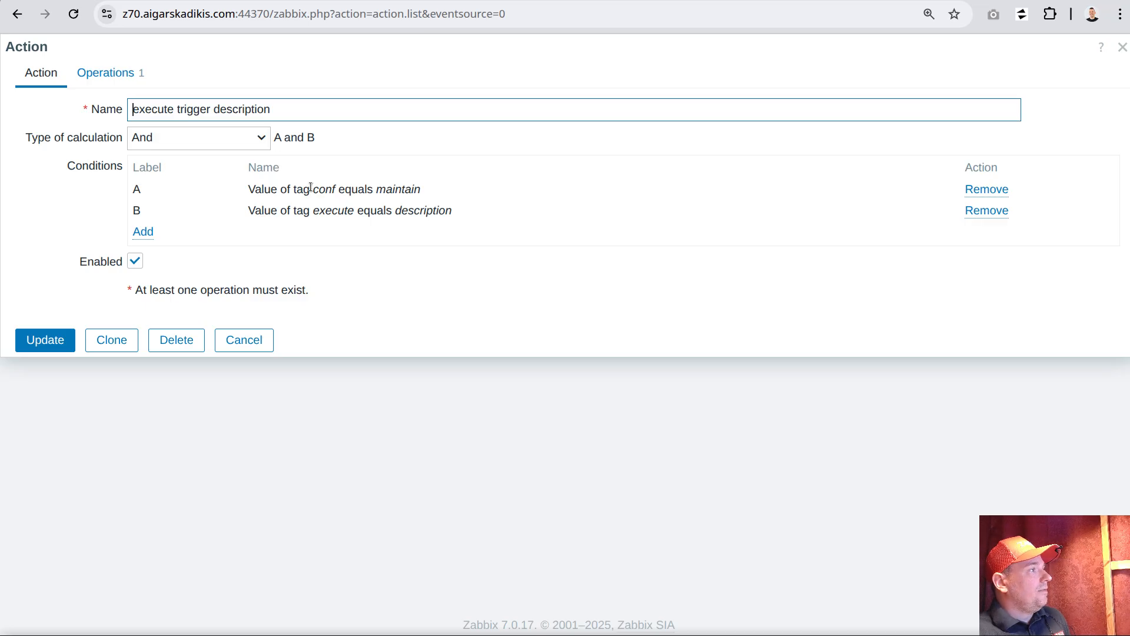
drag(311, 188, 425, 194)
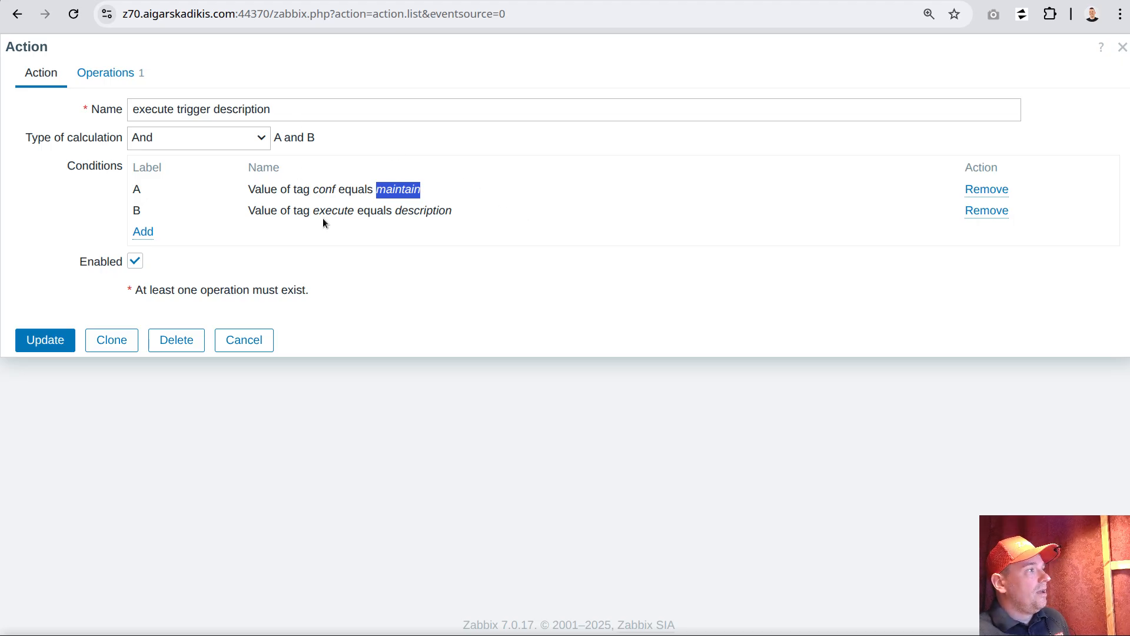
drag(313, 210, 354, 213)
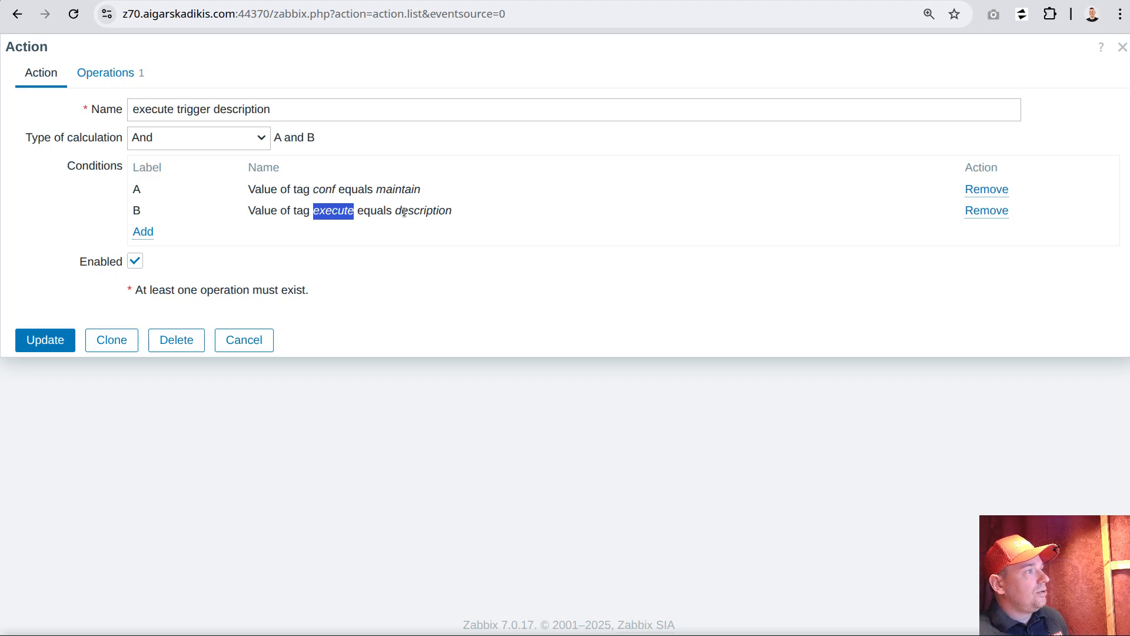
drag(395, 212, 458, 216)
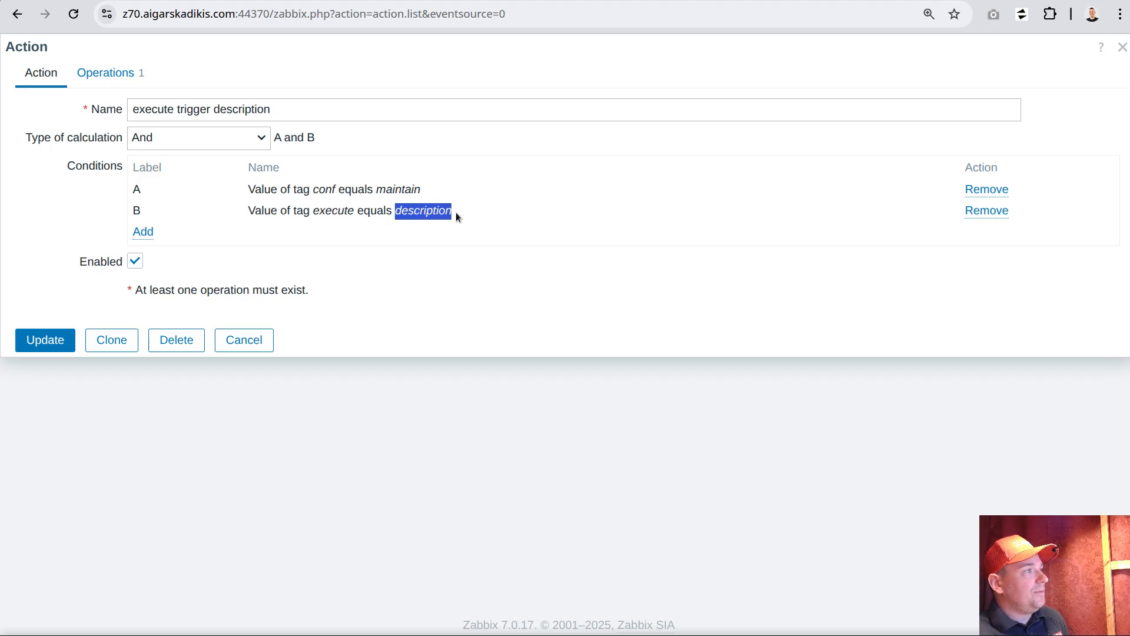
double_click(321, 189)
triple_click(406, 190)
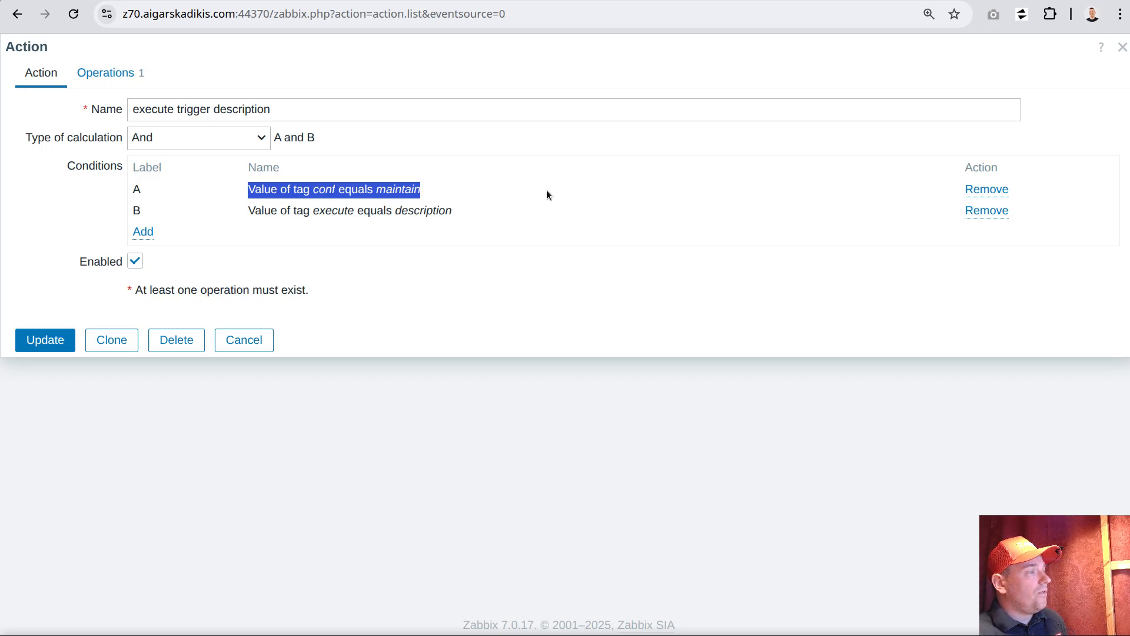
double_click(401, 192)
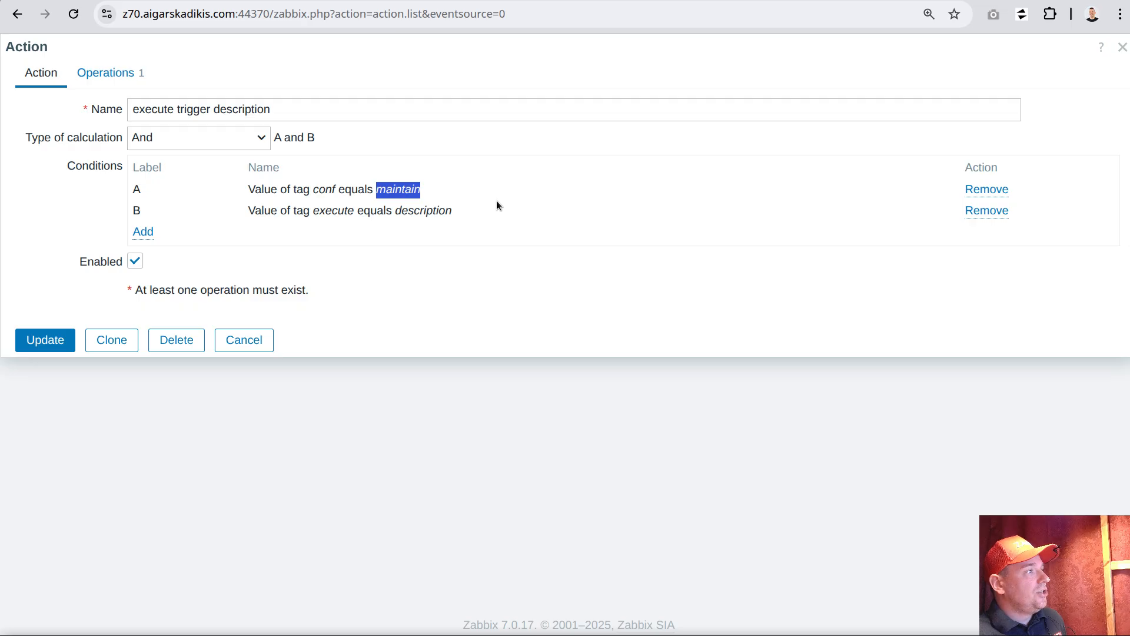
drag(303, 211, 459, 213)
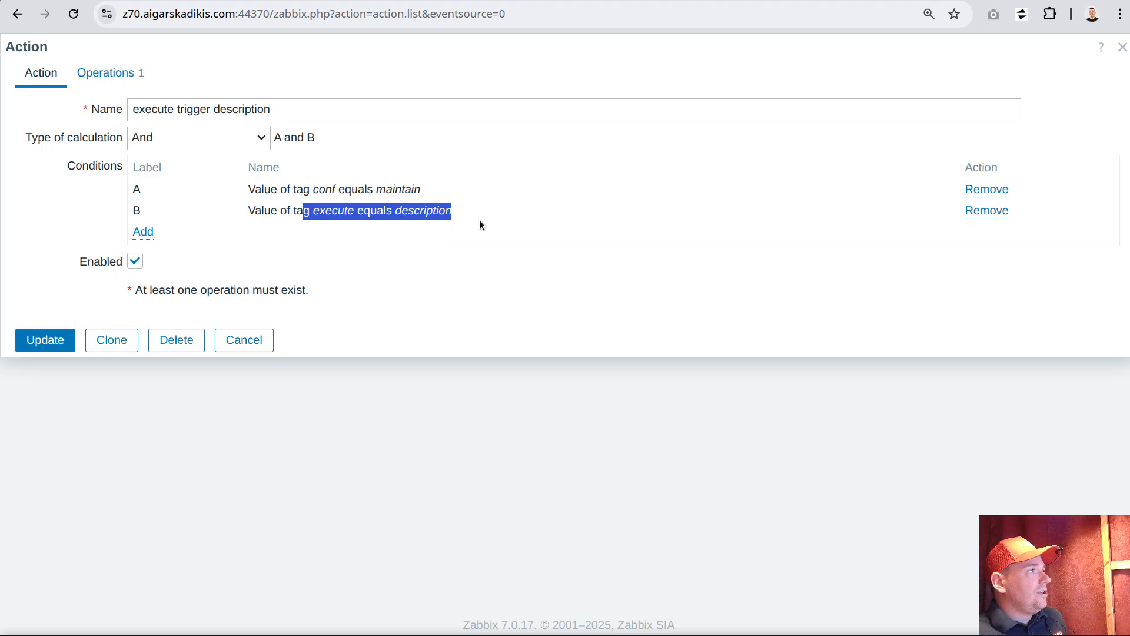
Examine the action's operation details, namely the script it runs and its current host target, and close both forms without saving
click(132, 72)
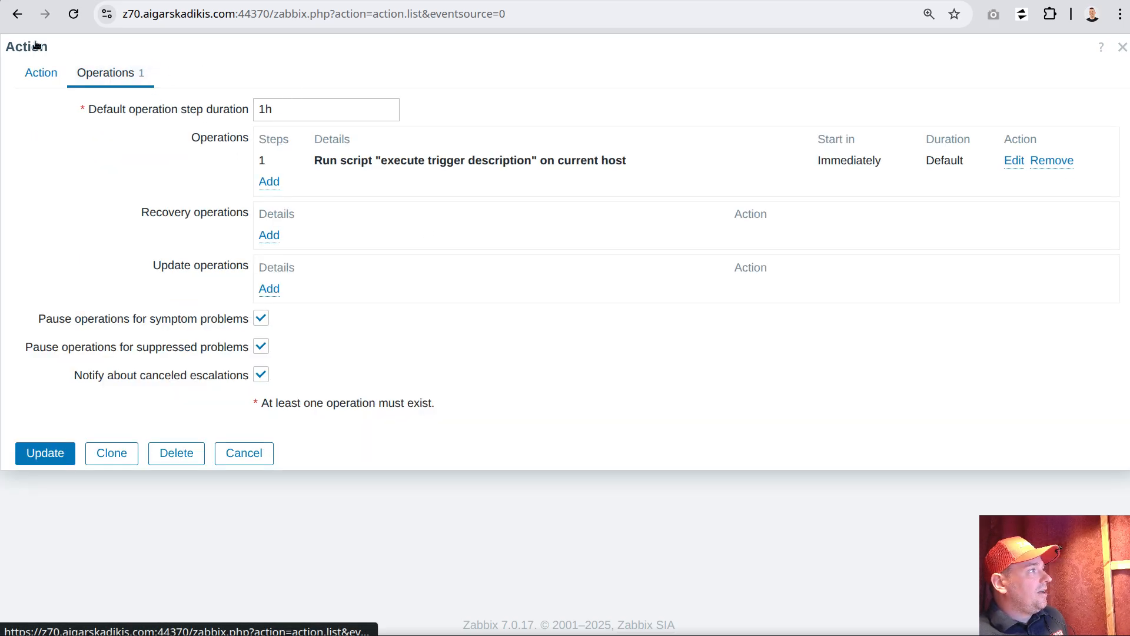
click(1013, 160)
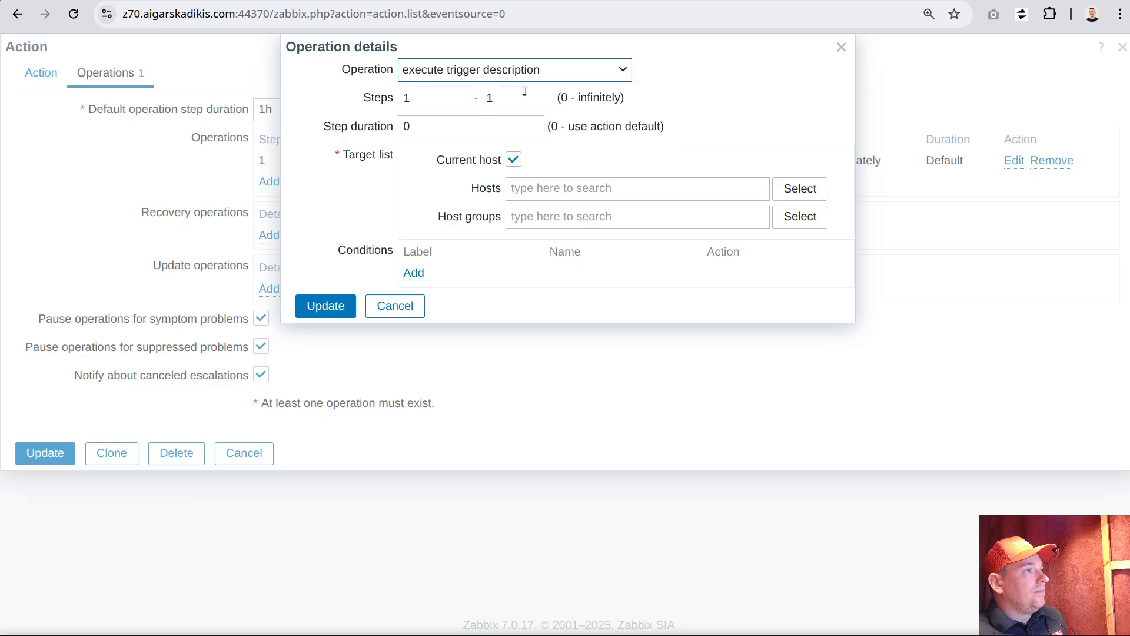
drag(340, 72, 387, 73)
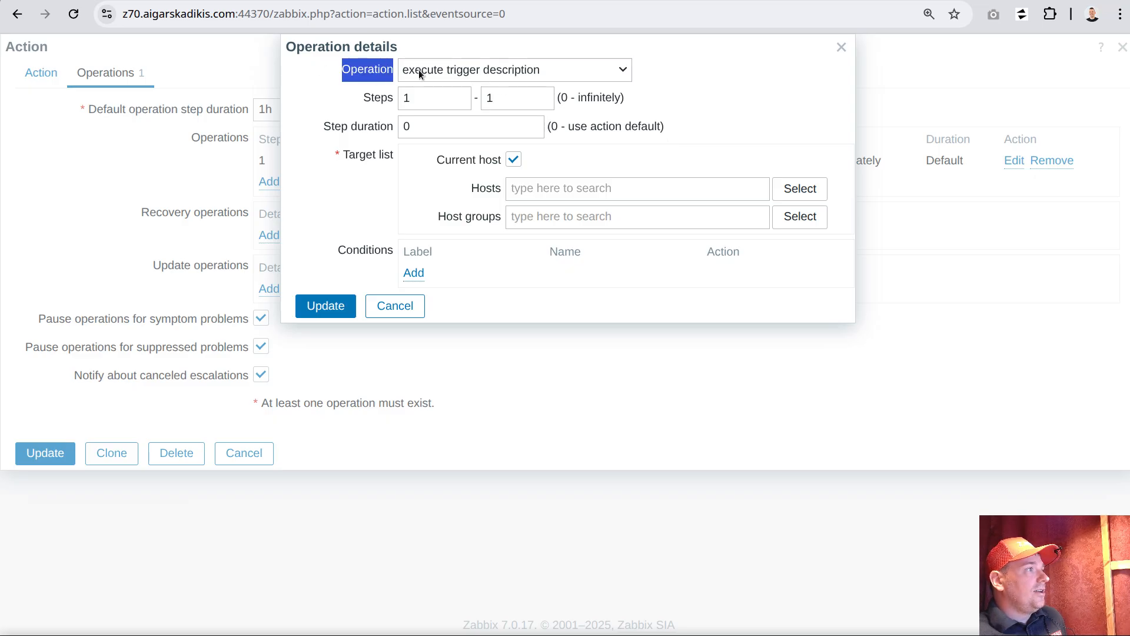
click(468, 69)
click(471, 67)
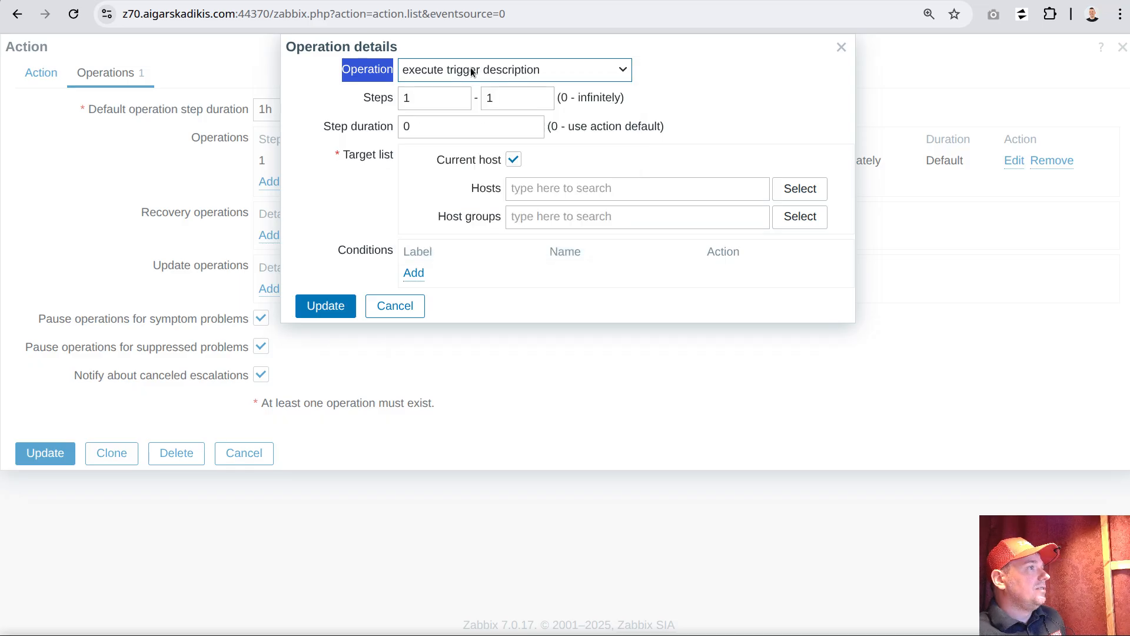
drag(439, 160, 496, 160)
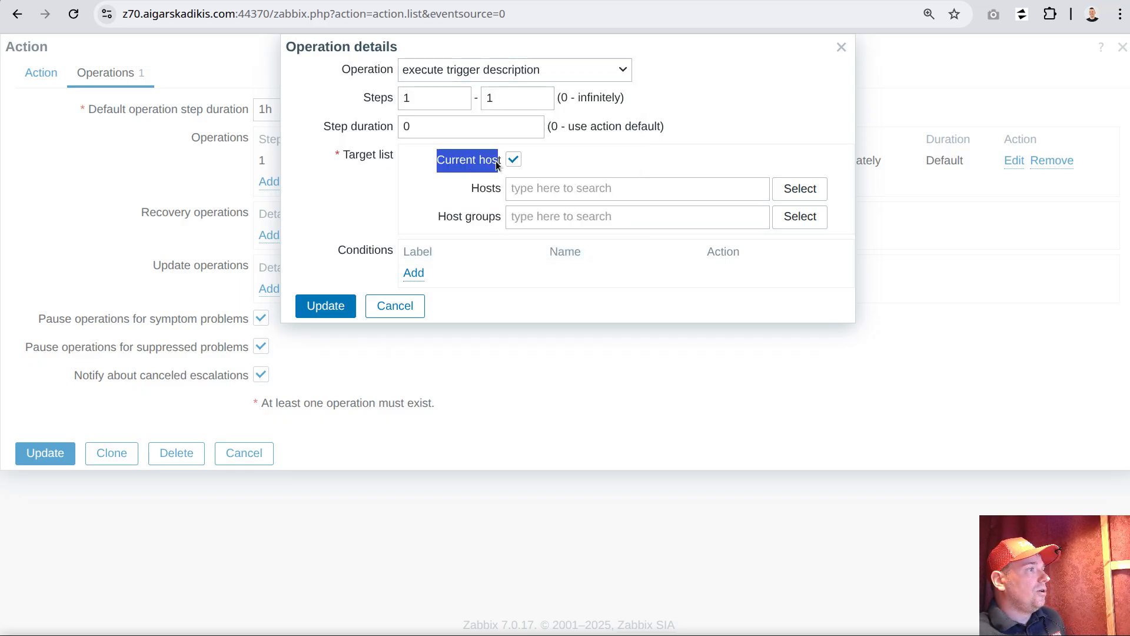
click(394, 305)
click(244, 452)
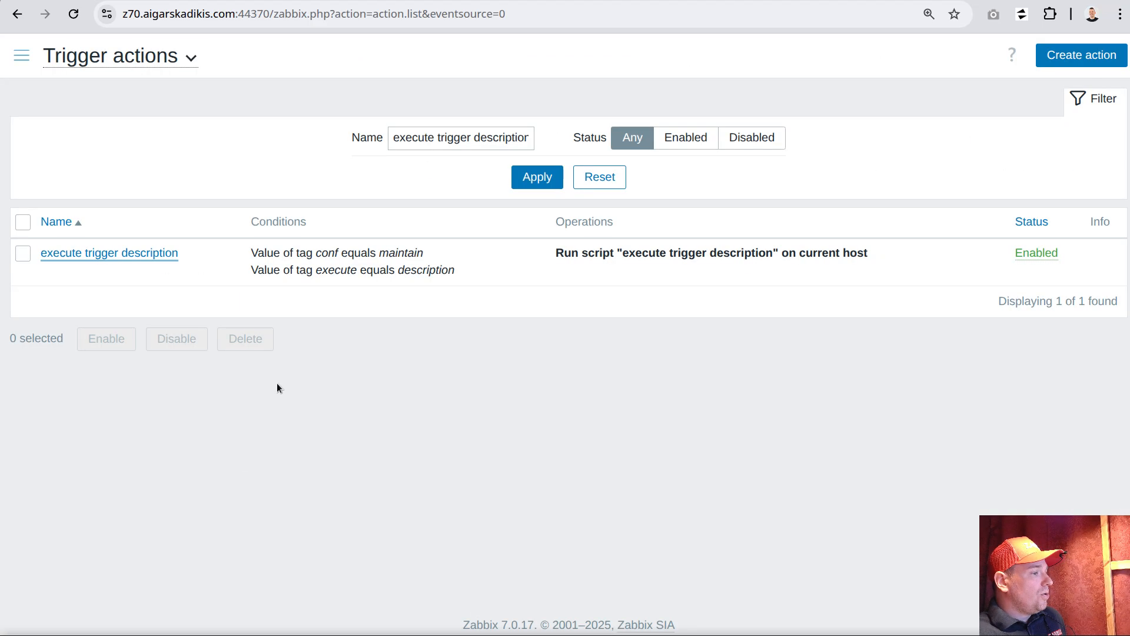
Open the trigger list of the "All Zabbix 7.0 frontend patches" template and check the Zabbix version in the page footer
click(21, 55)
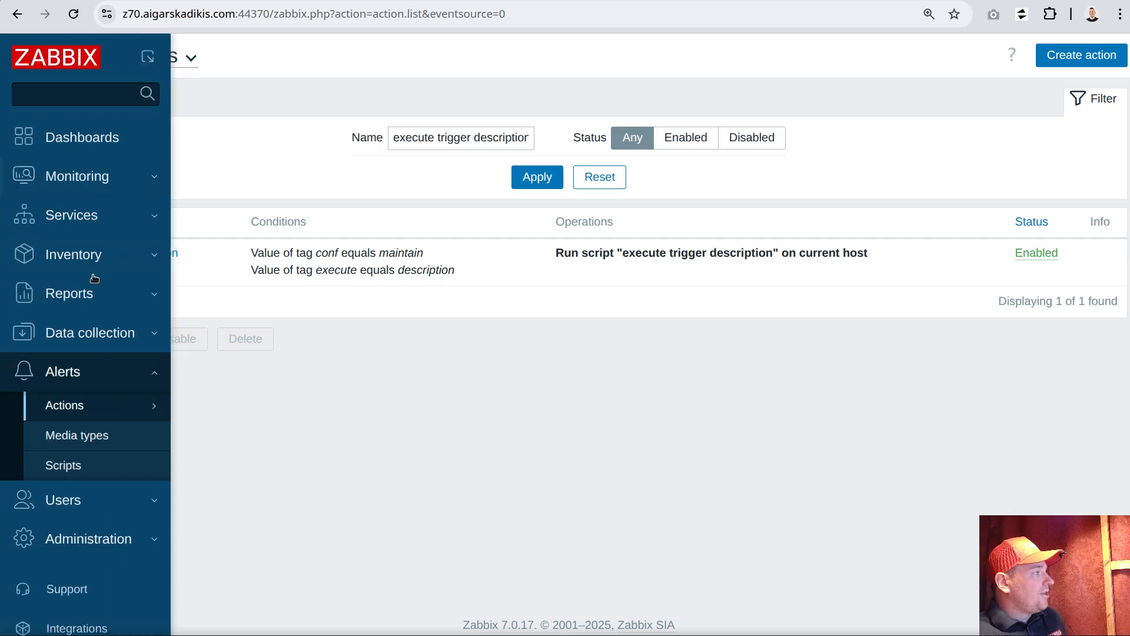
click(72, 336)
click(63, 426)
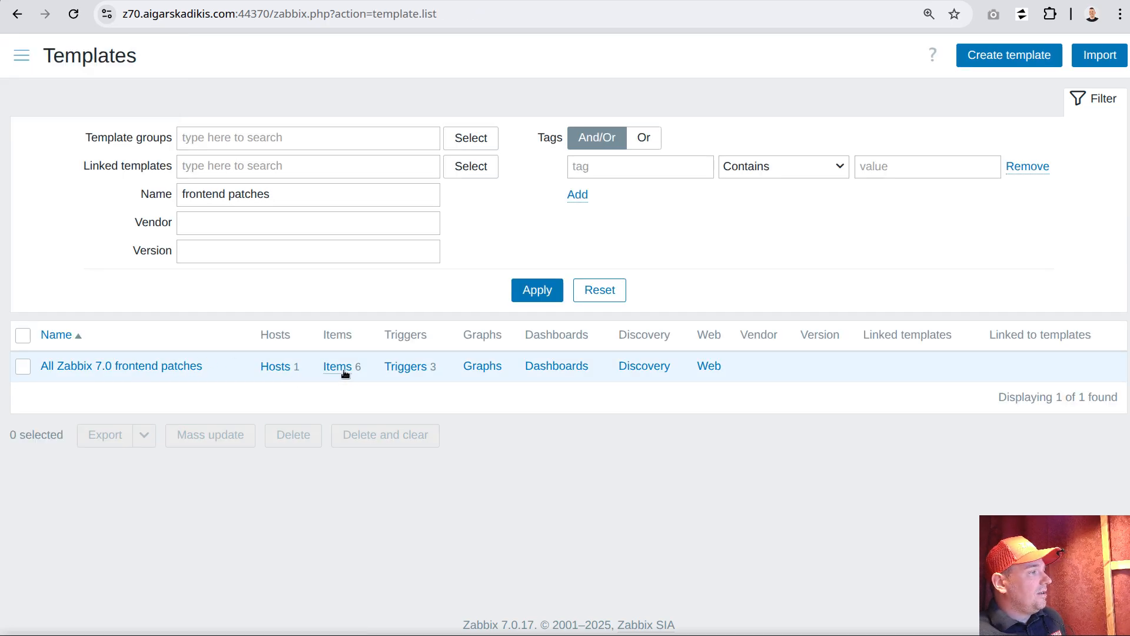
click(406, 368)
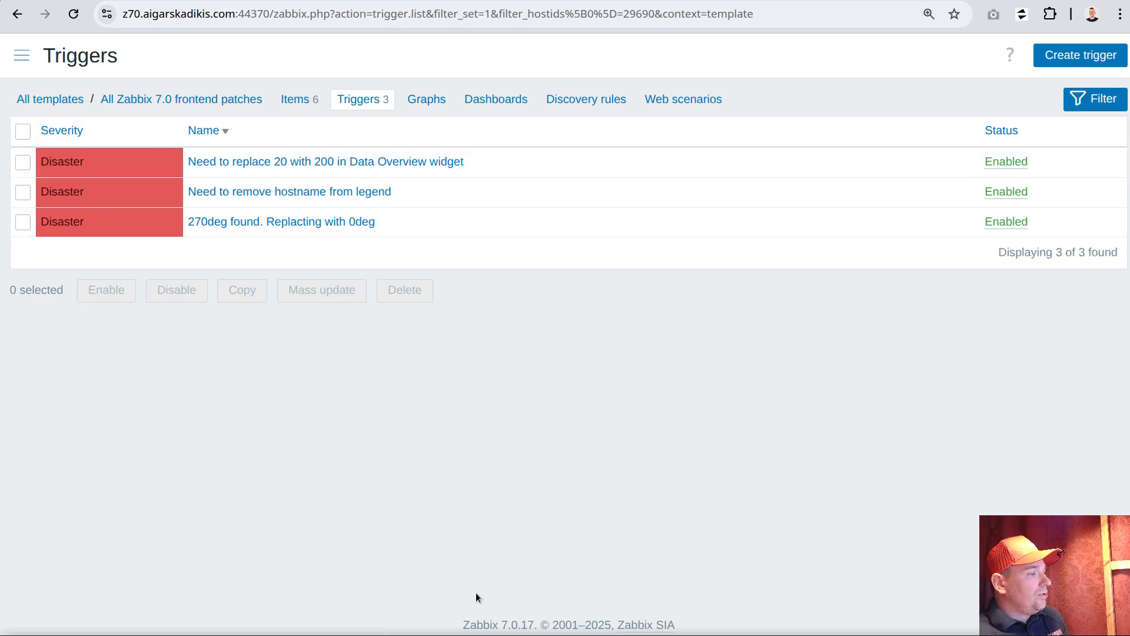
double_click(503, 623)
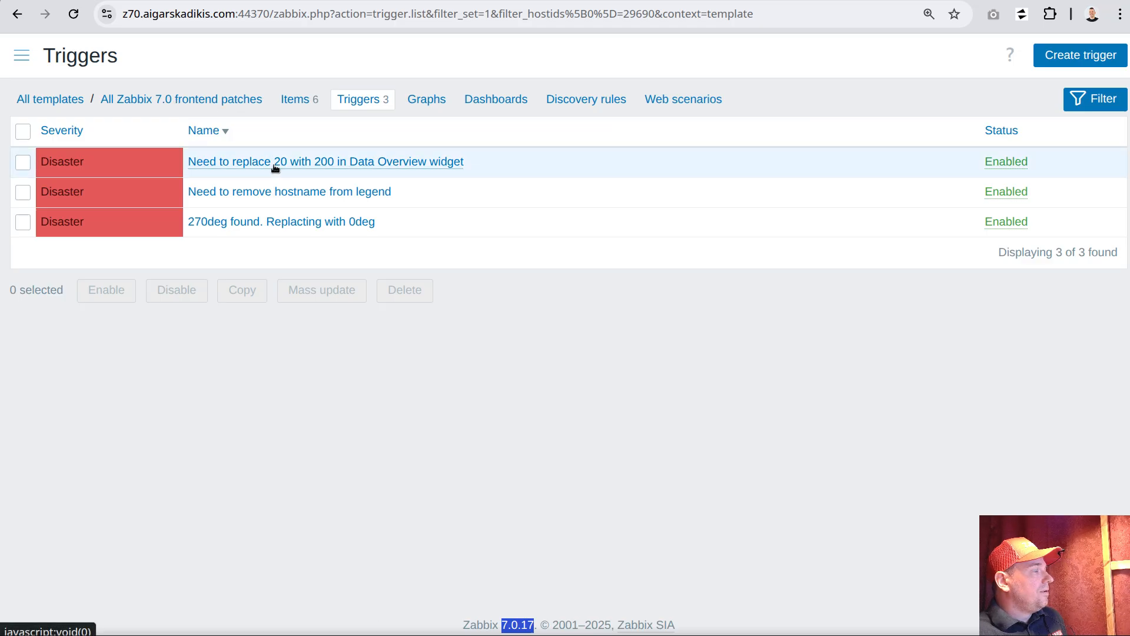
Open the zabbix_proxy.conf dashboard and examine the ExternalScripts value and the orientation of the "pod https health" column header
click(24, 57)
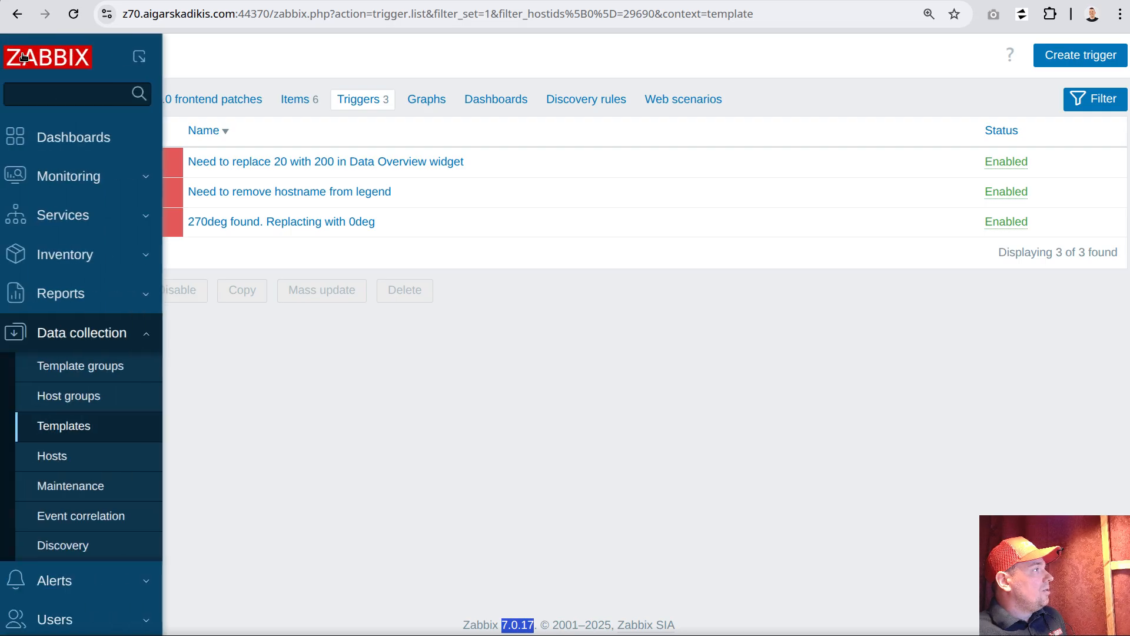
click(62, 138)
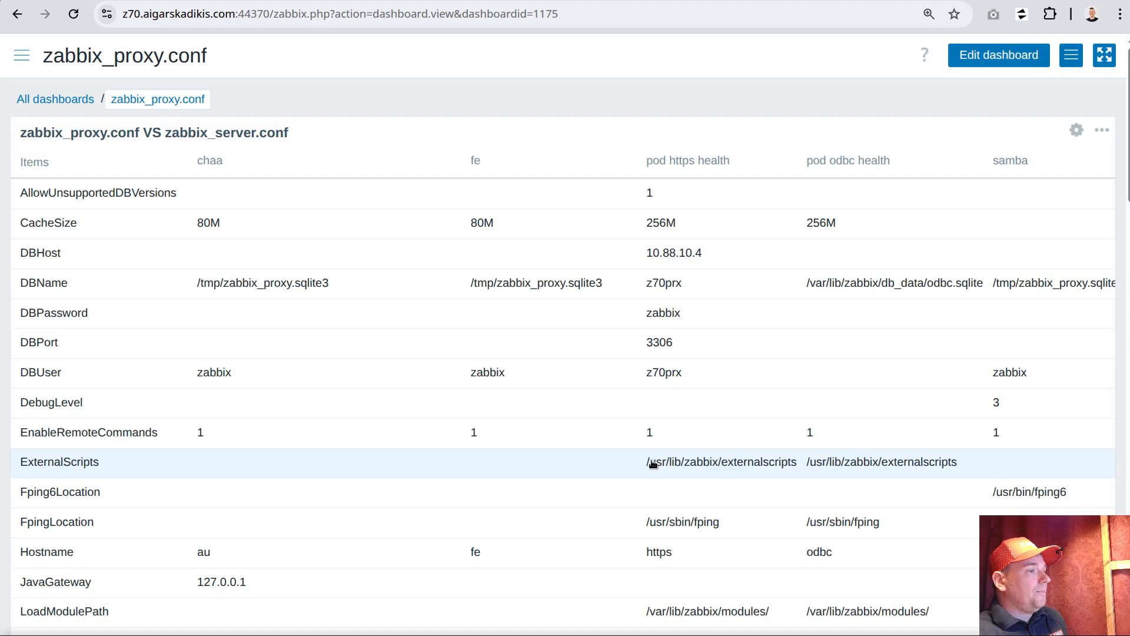
drag(647, 462, 800, 464)
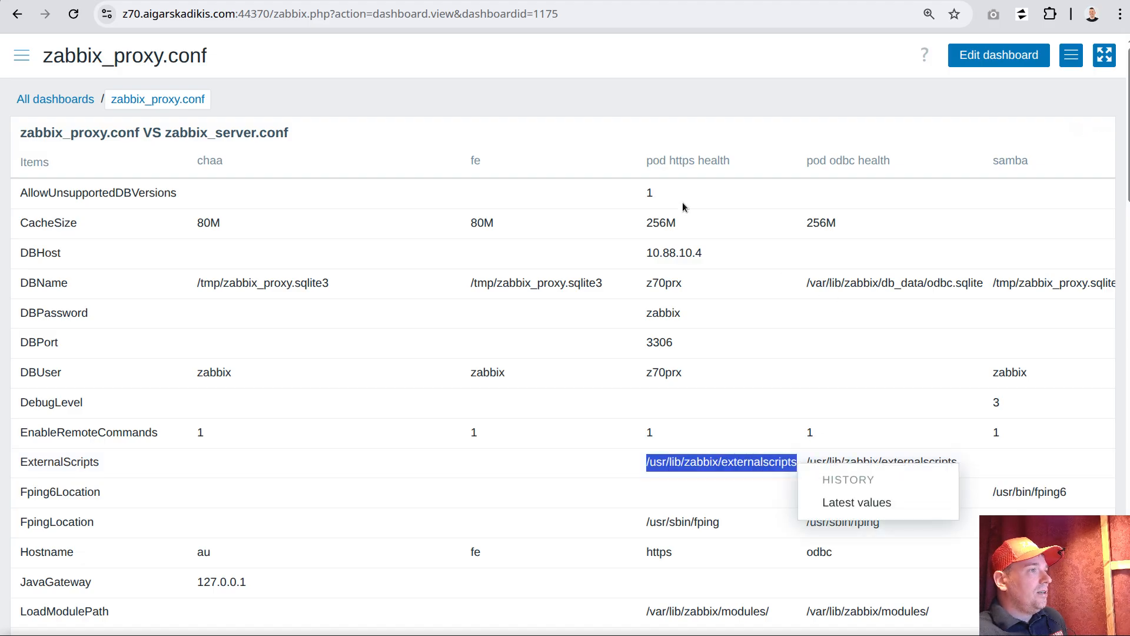
click(647, 160)
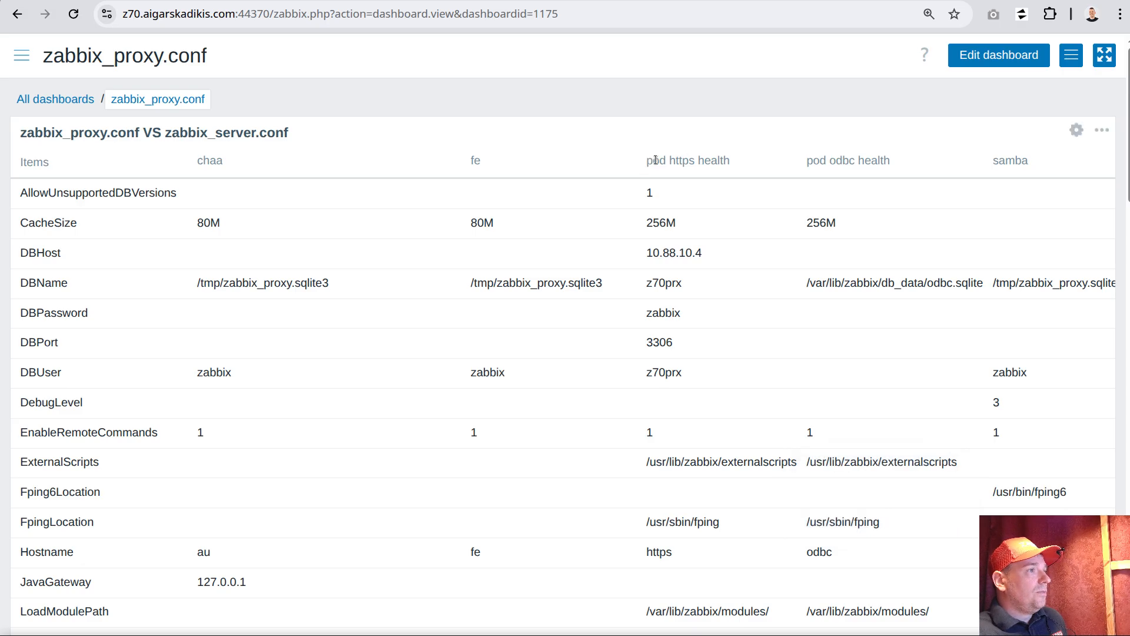
shift+click(725, 161)
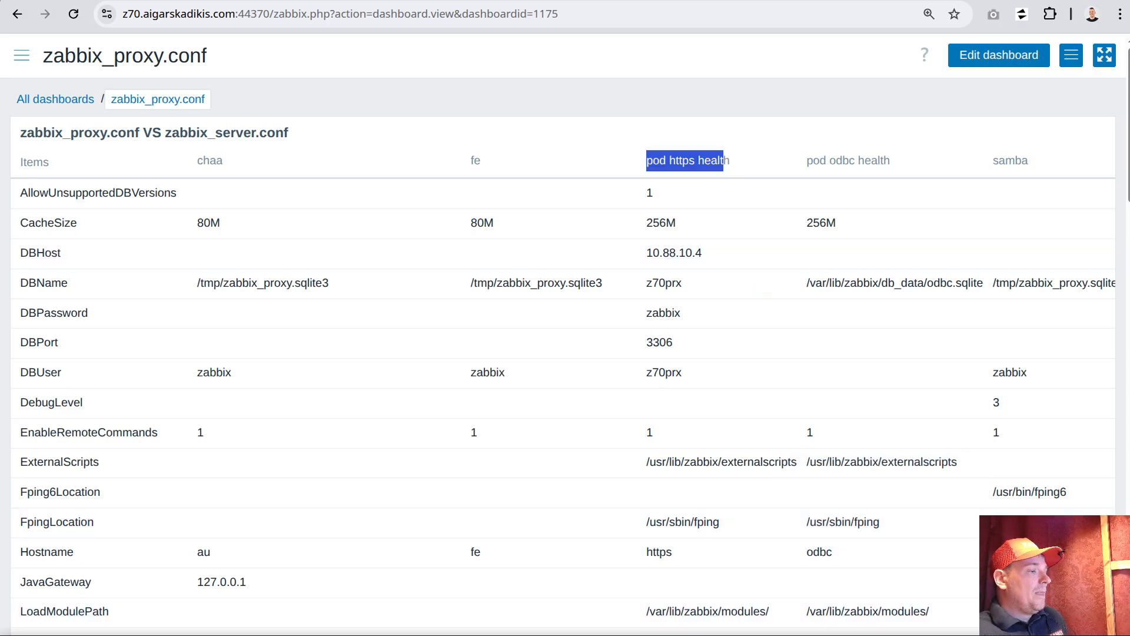
Switch to the VS Code terminal, clear it and change to the ~/7.0.18 directory using the command from commands.sh
key(alt+Tab)
click(415, 417)
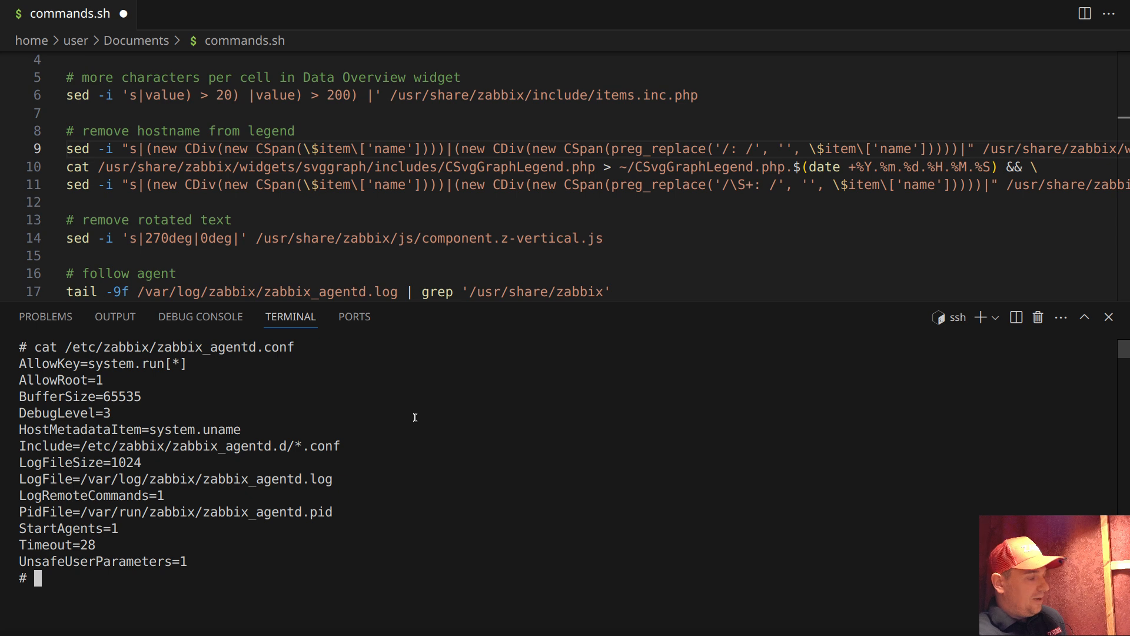
key(ctrl+l)
scroll(114, 117, up, 1)
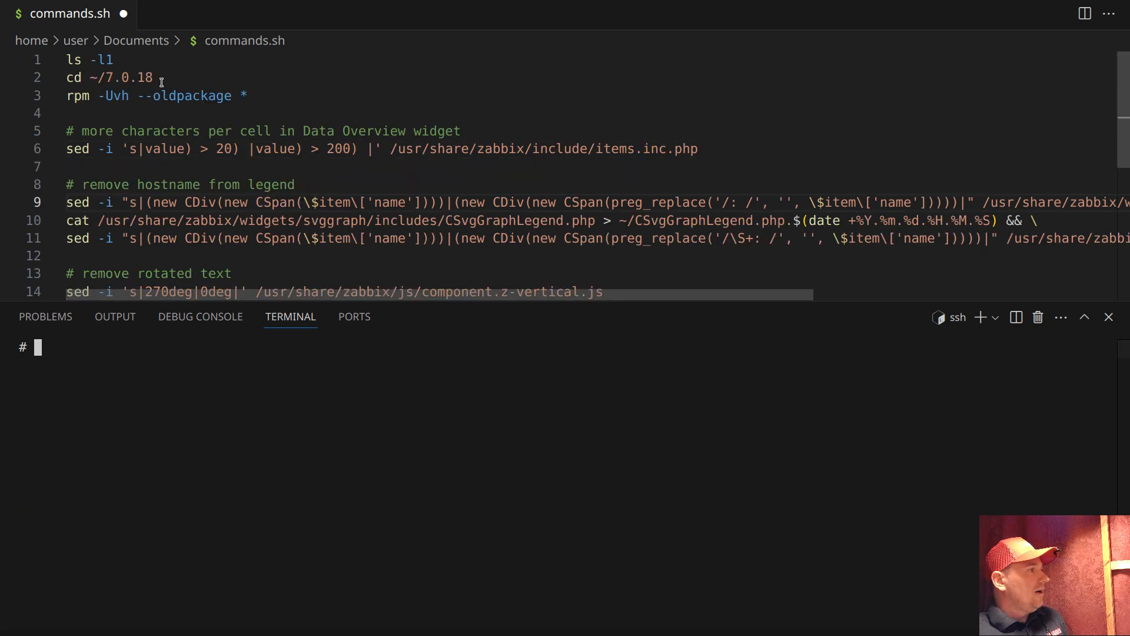
triple_click(114, 76)
middle_click(209, 418)
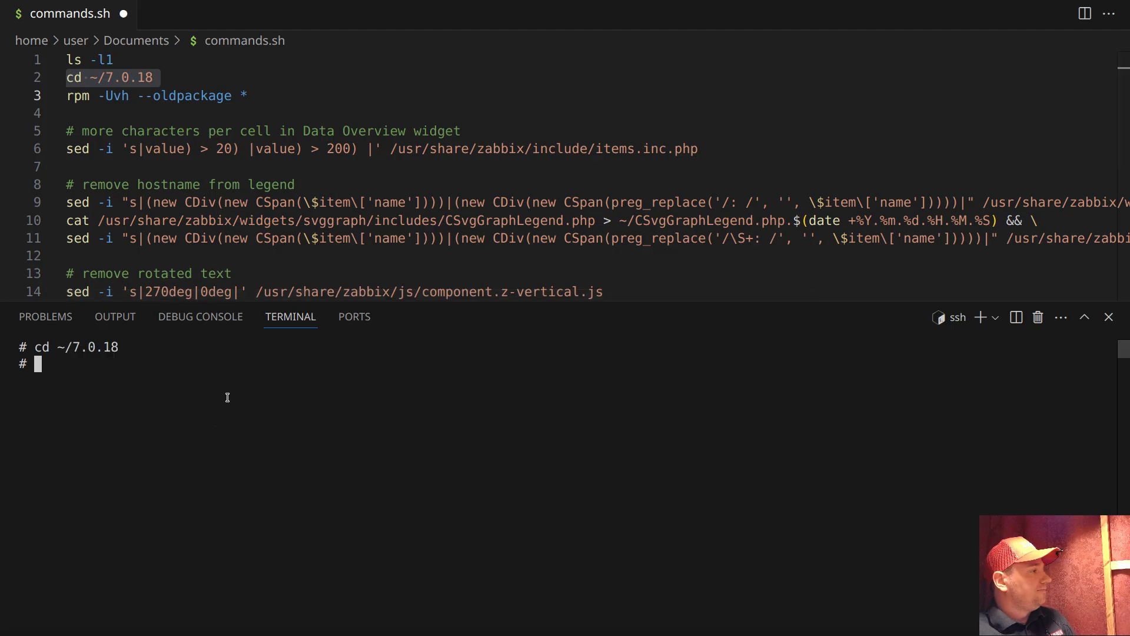
Run rpm -Uvh --oldpackage * from commands.sh to install all the Zabbix web packages in the current directory
triple_click(163, 96)
right_click(155, 98)
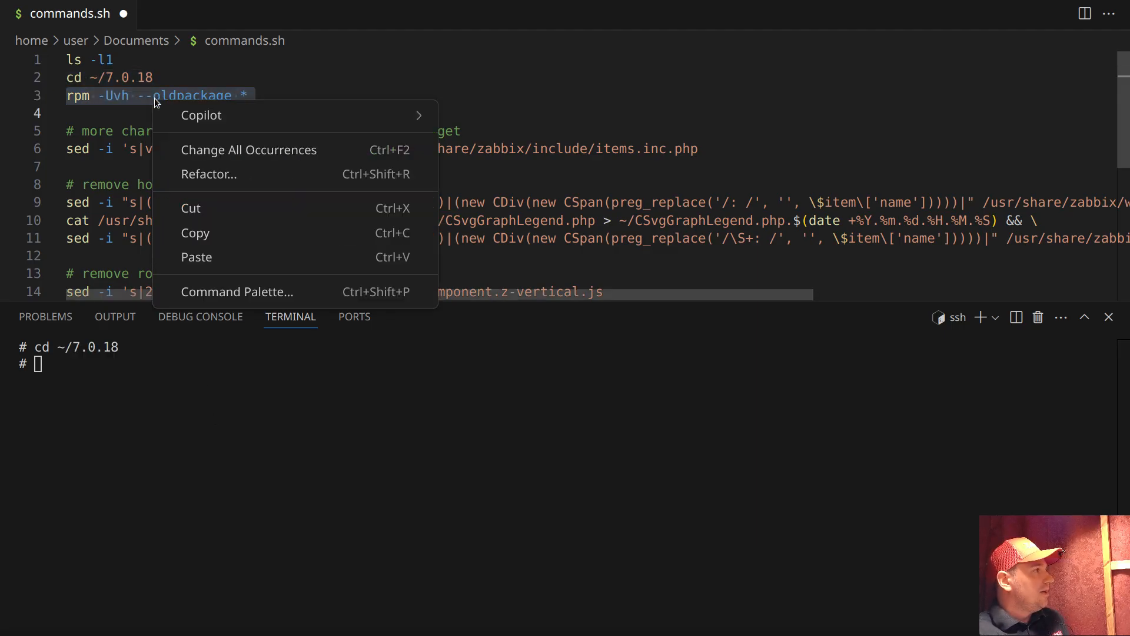
click(208, 235)
middle_click(249, 433)
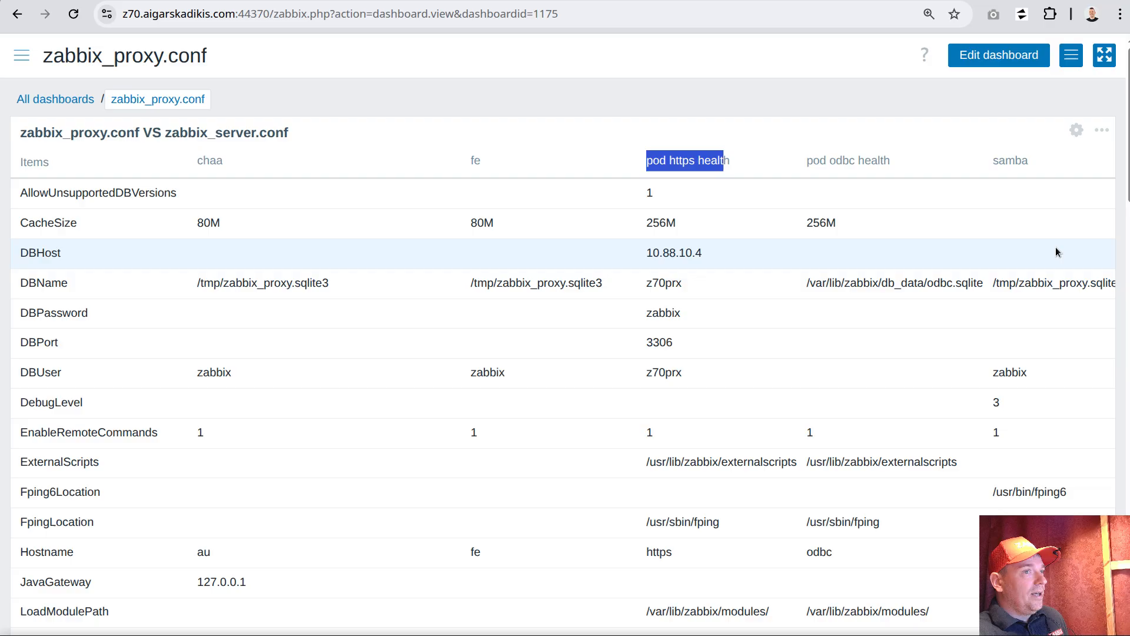
Switch back to the browser, reload the zabbix_proxy.conf dashboard and compare the footer's Zabbix version before and after reloading
scroll(1000, 353, down, 10)
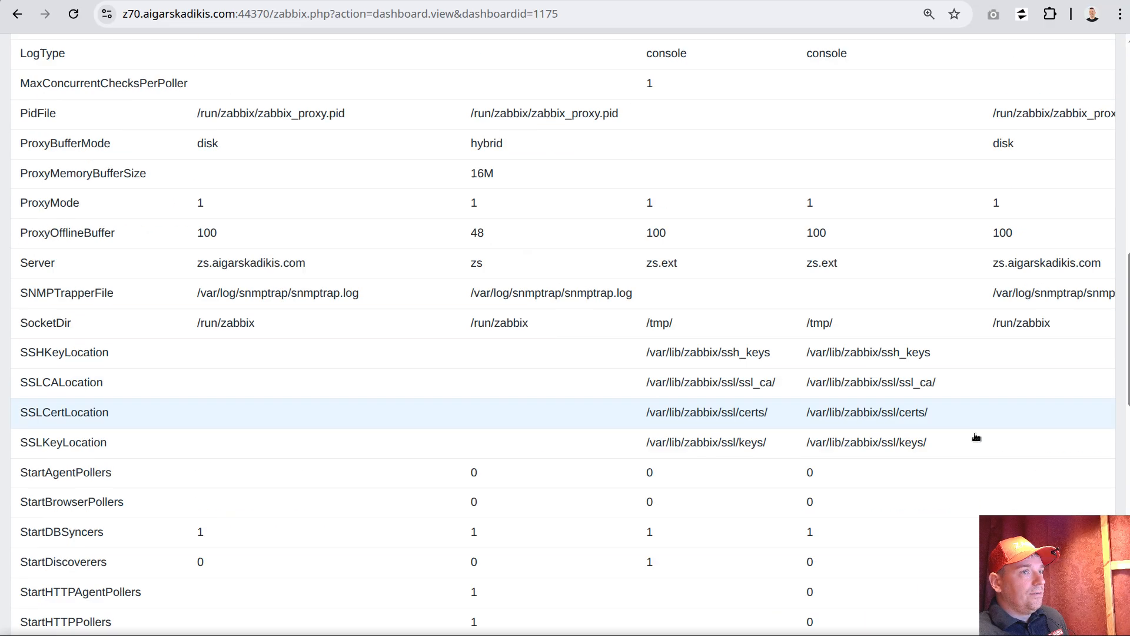
scroll(975, 437, down, 15)
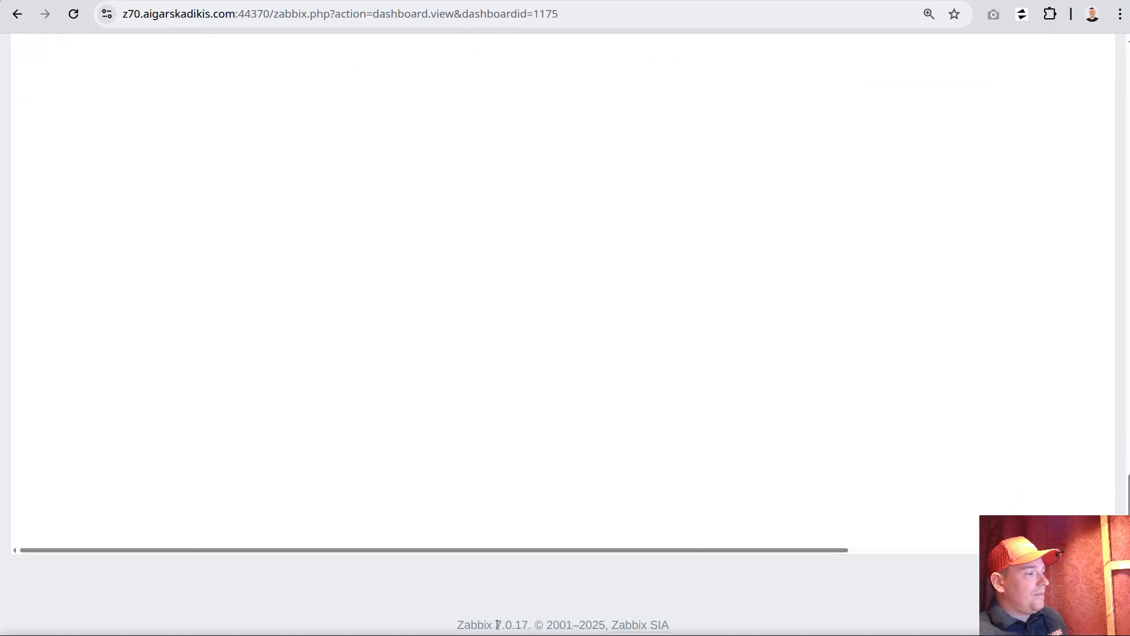
drag(492, 625, 532, 625)
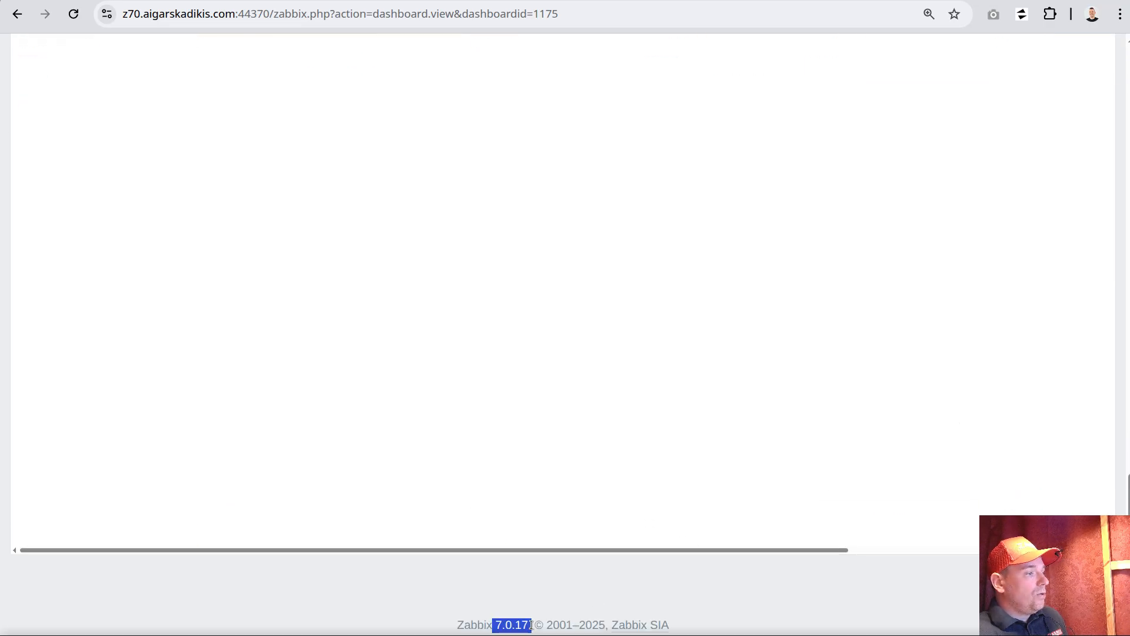
click(74, 14)
scroll(586, 449, down, 15)
scroll(587, 447, down, 5)
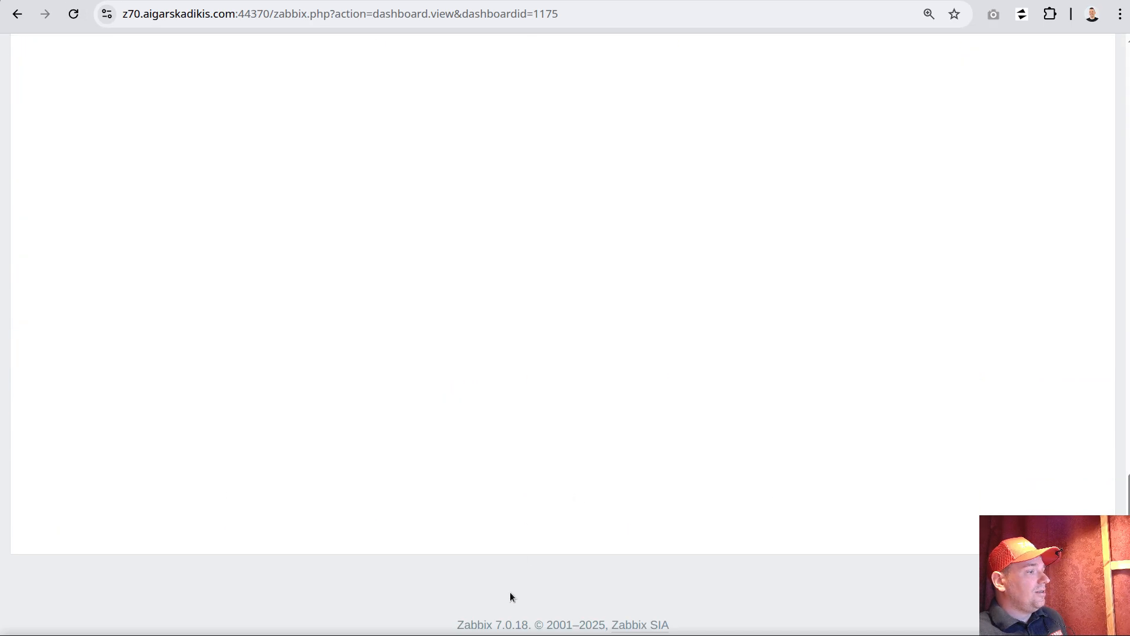
double_click(498, 620)
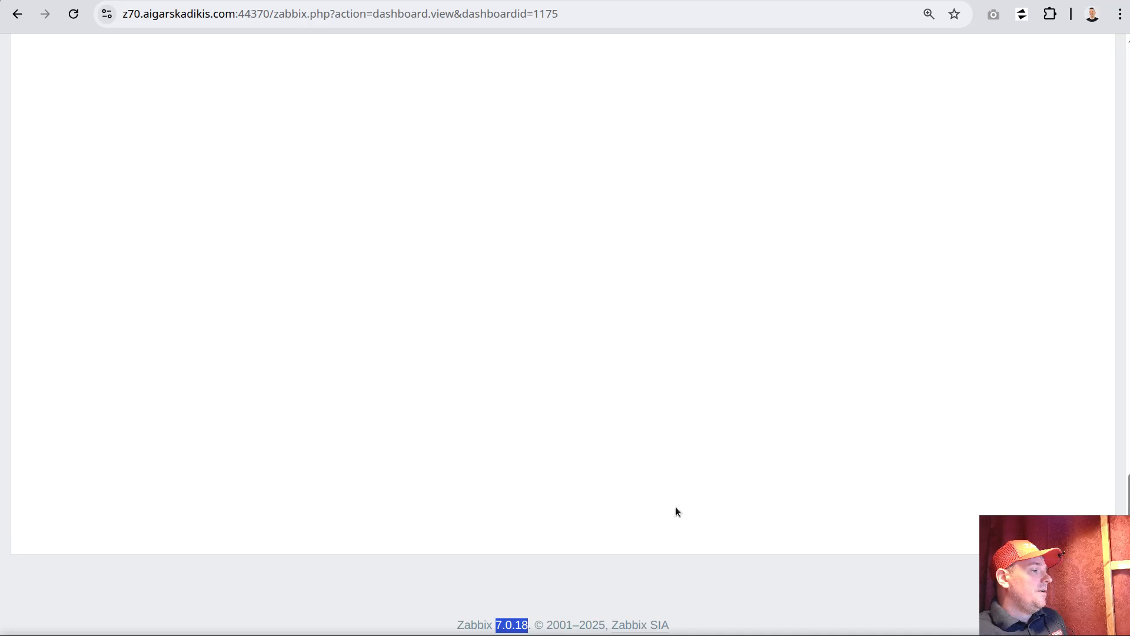
Examine the dashboard table's host column headers and the DBName value in the second pod column
scroll(675, 511, up, 20)
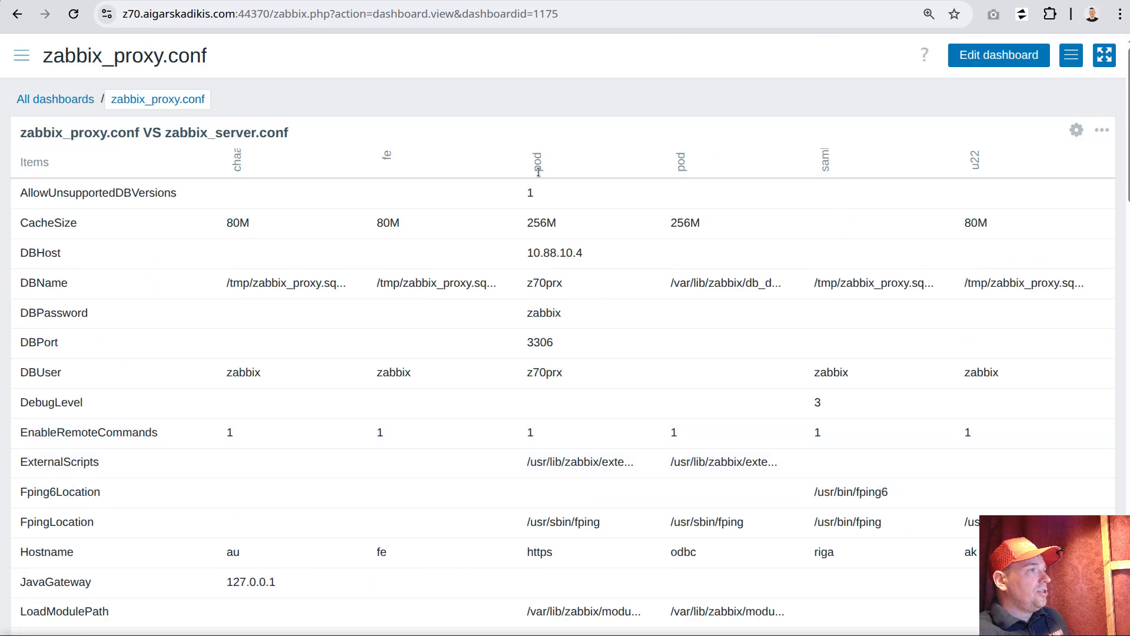
double_click(537, 171)
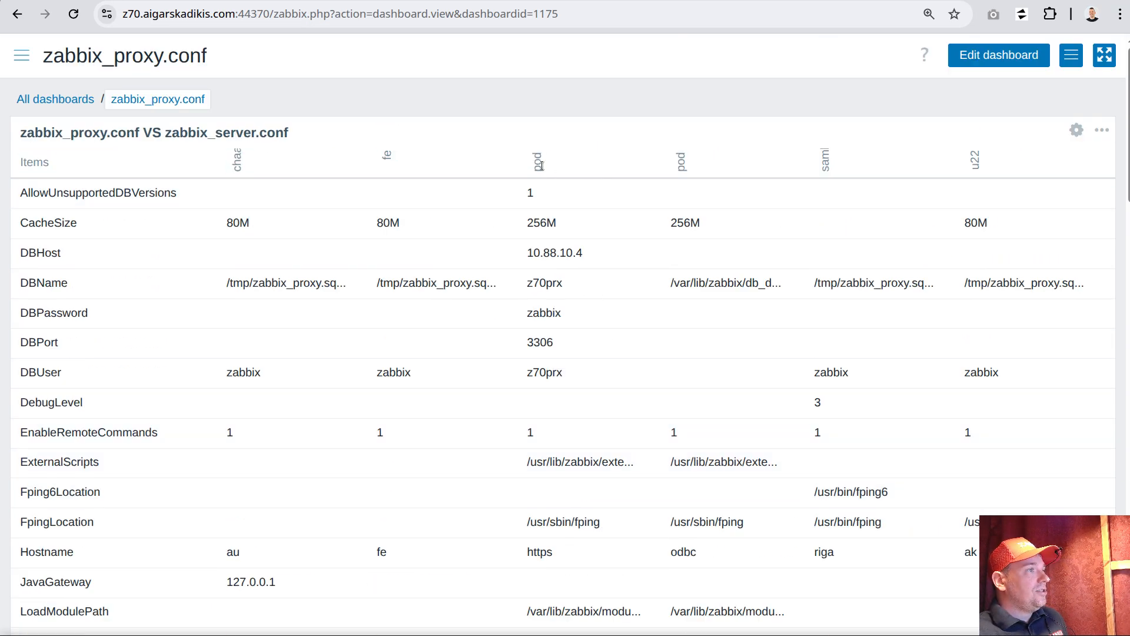
drag(782, 282, 670, 284)
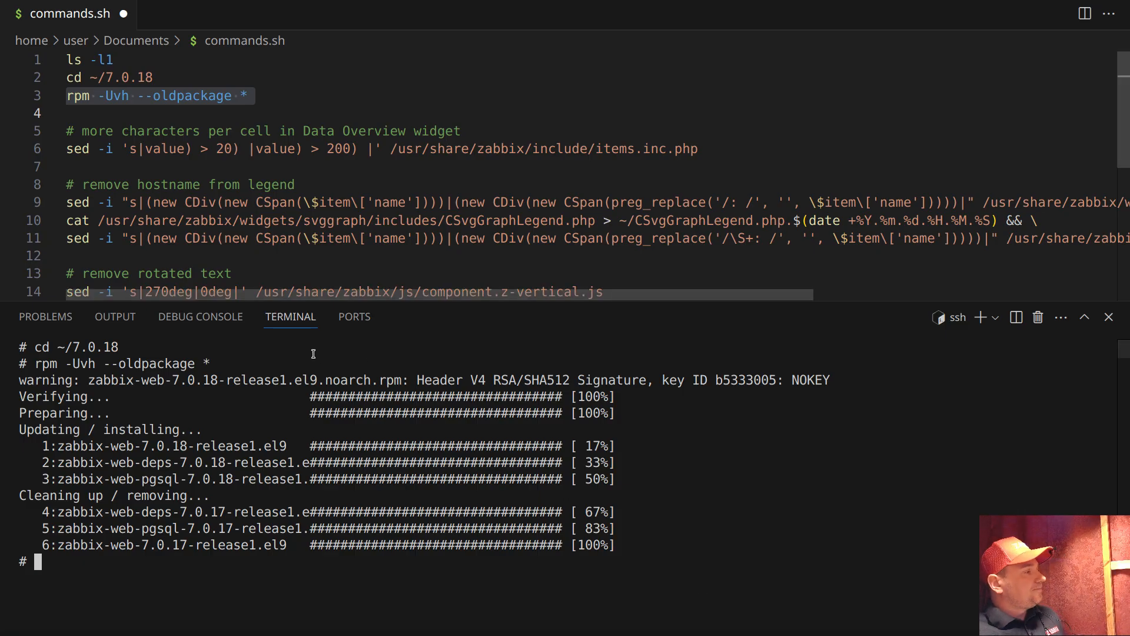
In the cleared VS Code terminal, follow the agent log with tail -f /var/log/zabbix/zabbix_agentd.log | grep '/usr/share/zabbix'
key(ctrl+l)
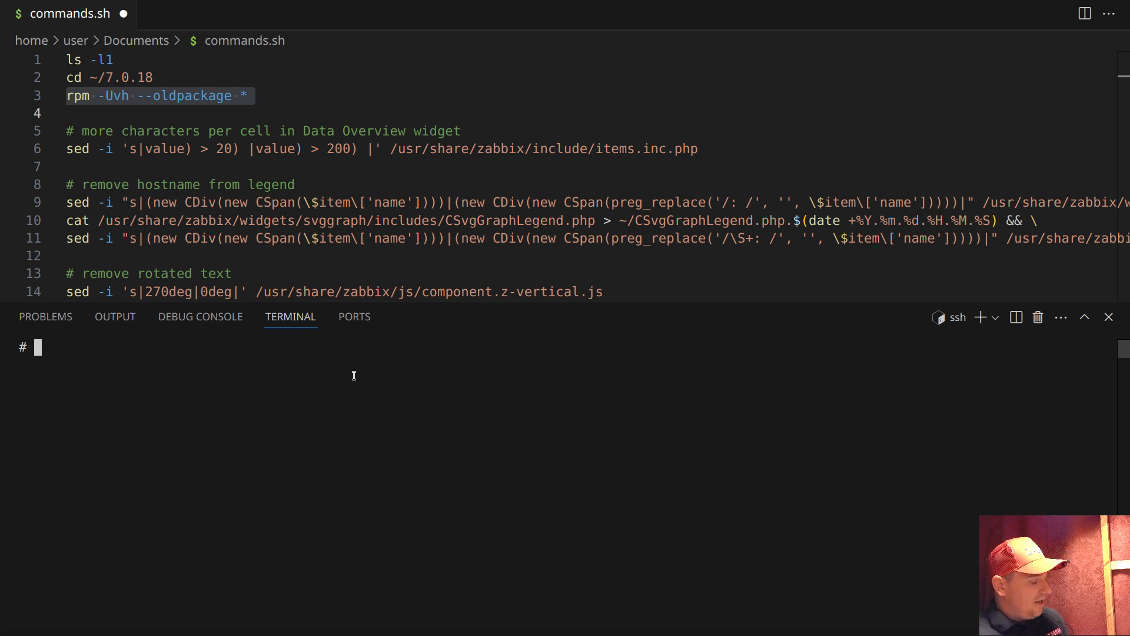
key(ctrl+r)
text(tail)
key(End)
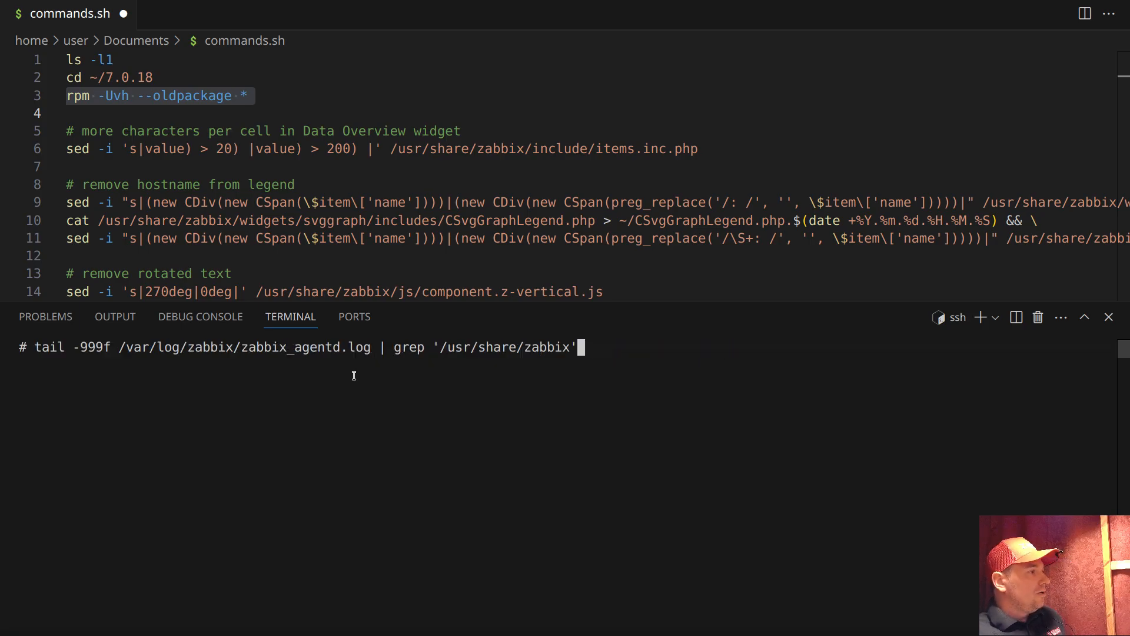
key(Home)
key(Right)
key(Right)
key(Right)
key(Right)
key(Right)
key(Right)
key(Delete)
key(Delete)
key(Delete)
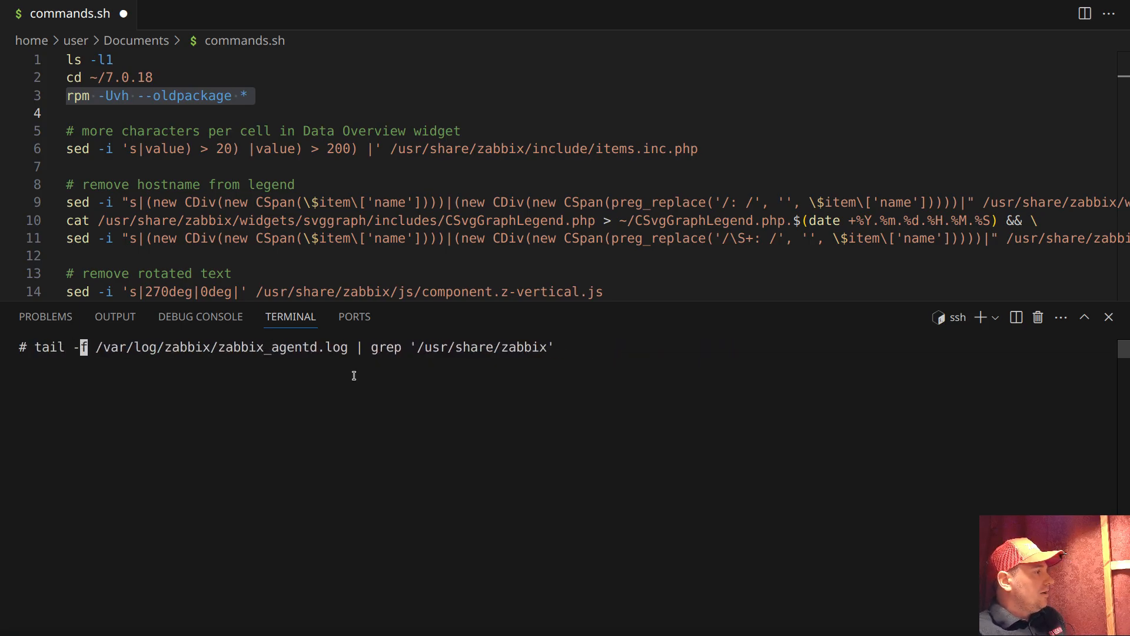
key(Return)
key(Return)
key(Return)
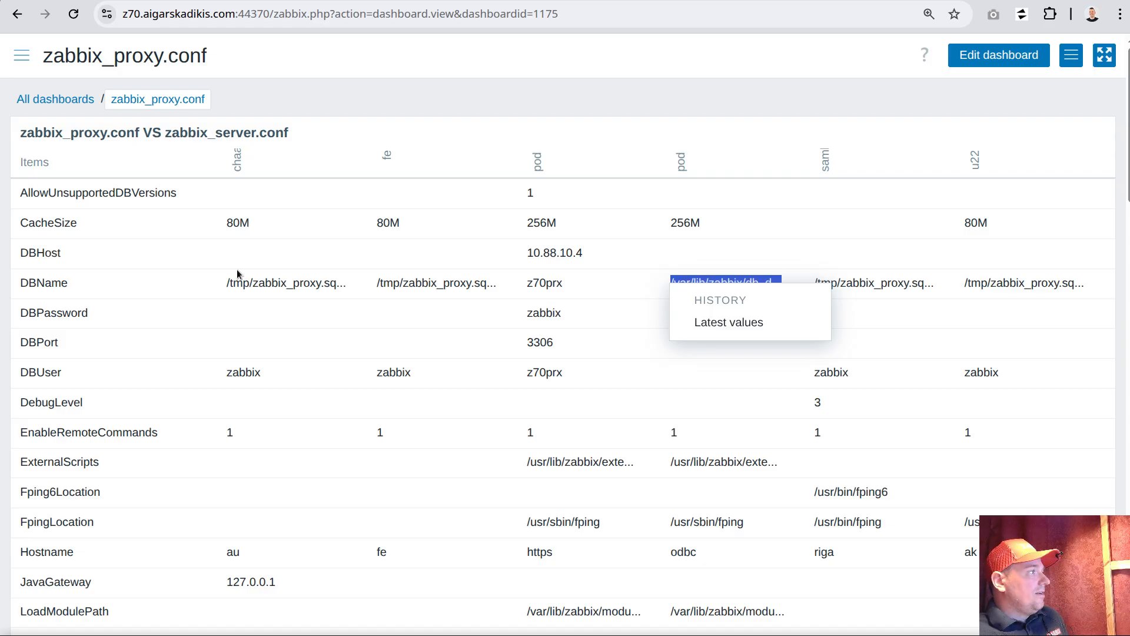
Switch back to the browser and open the CSvgGraphLegend.php item of the "All Zabbix 7.0 frontend patches" template
click(22, 55)
click(22, 55)
click(72, 335)
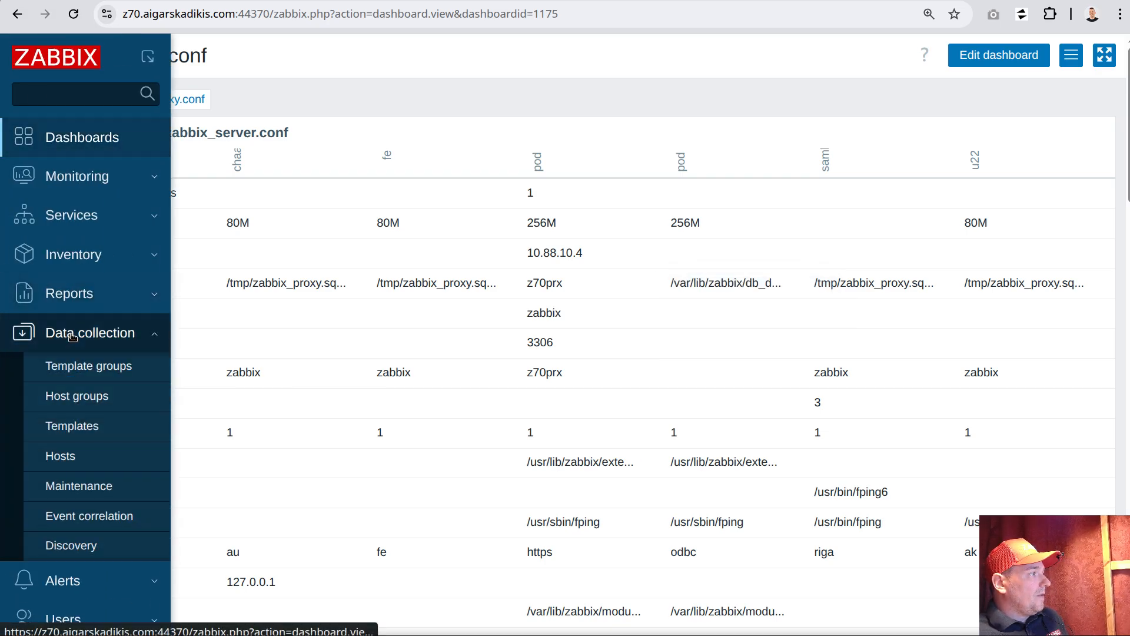
click(72, 425)
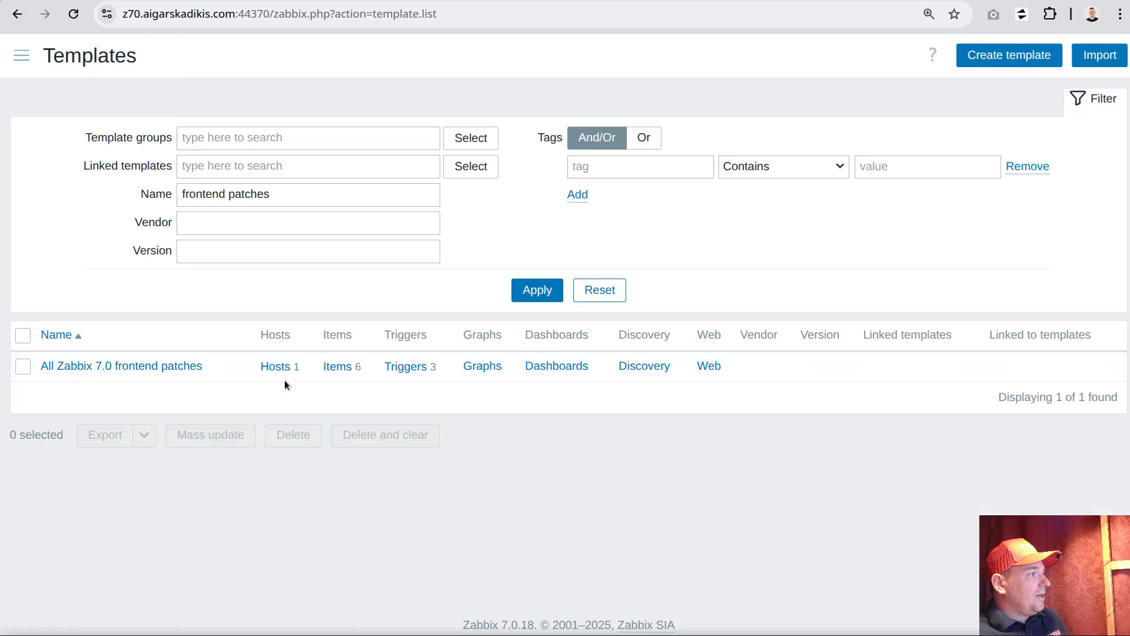
click(337, 366)
click(127, 223)
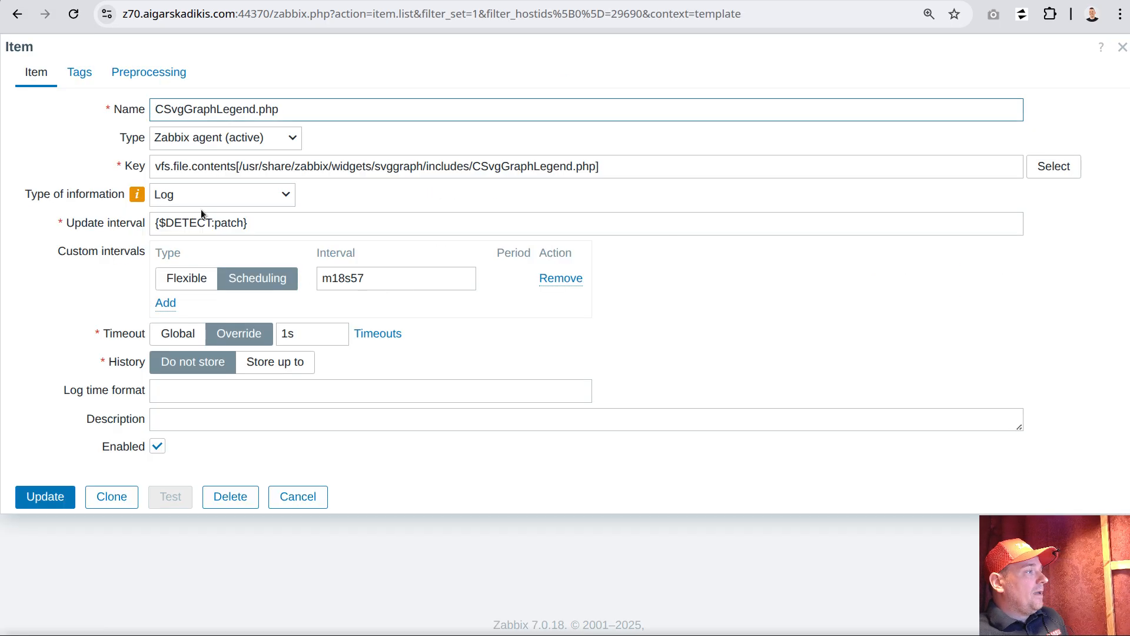
Check the item's update interval macro, close the item unchanged, and set the template macro {$DETECT:patch} to 12s
triple_click(237, 224)
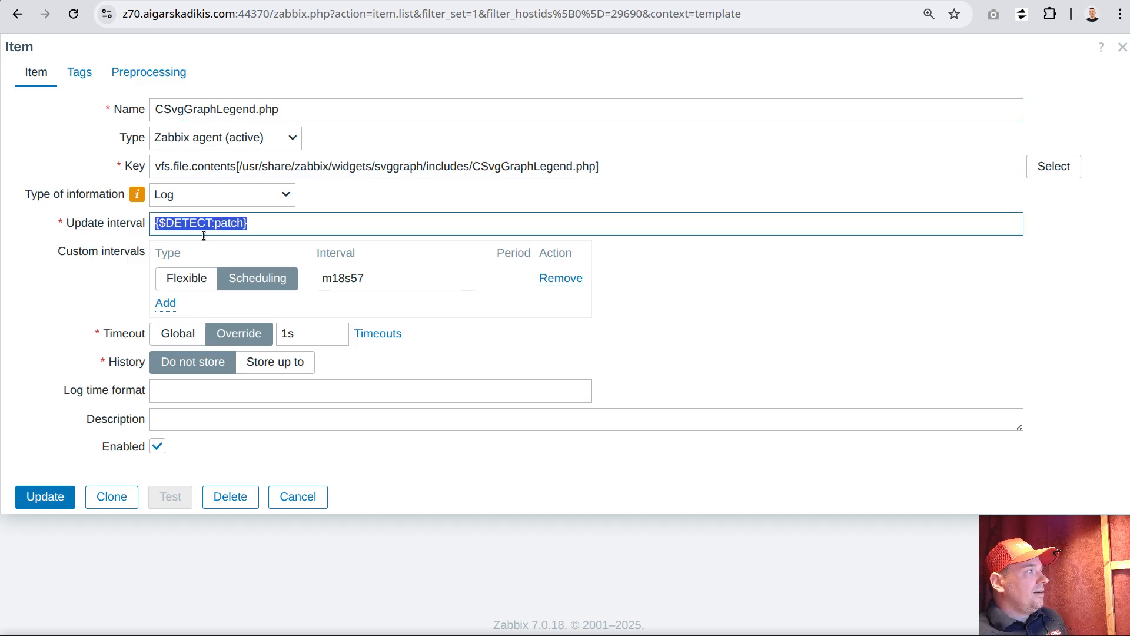
click(298, 496)
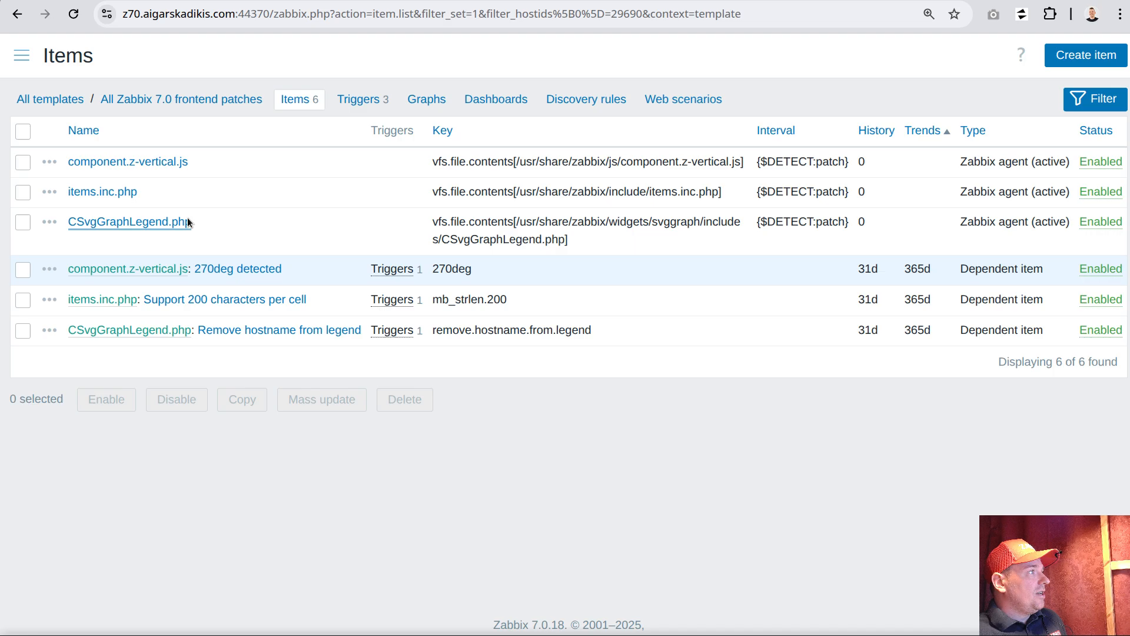
click(141, 101)
click(163, 77)
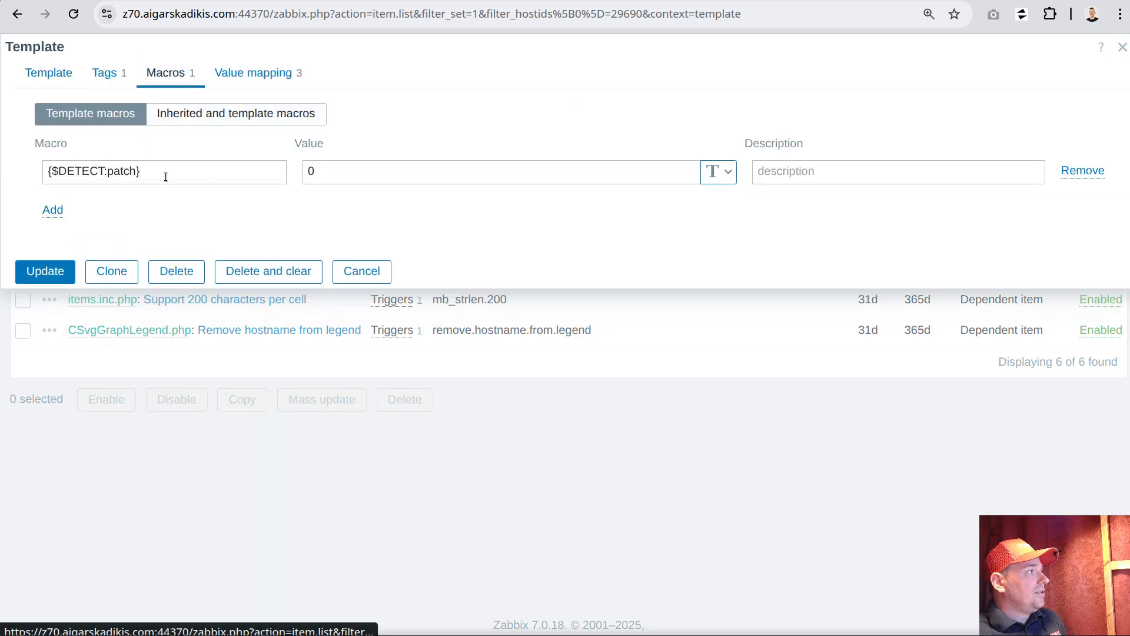
double_click(312, 171)
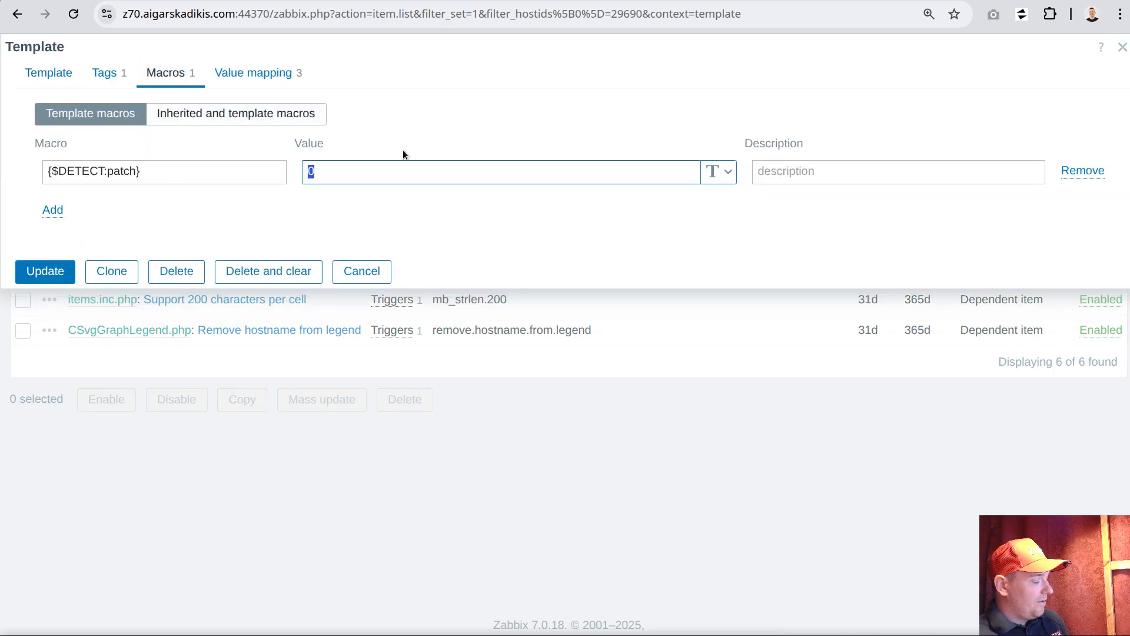
text(12s)
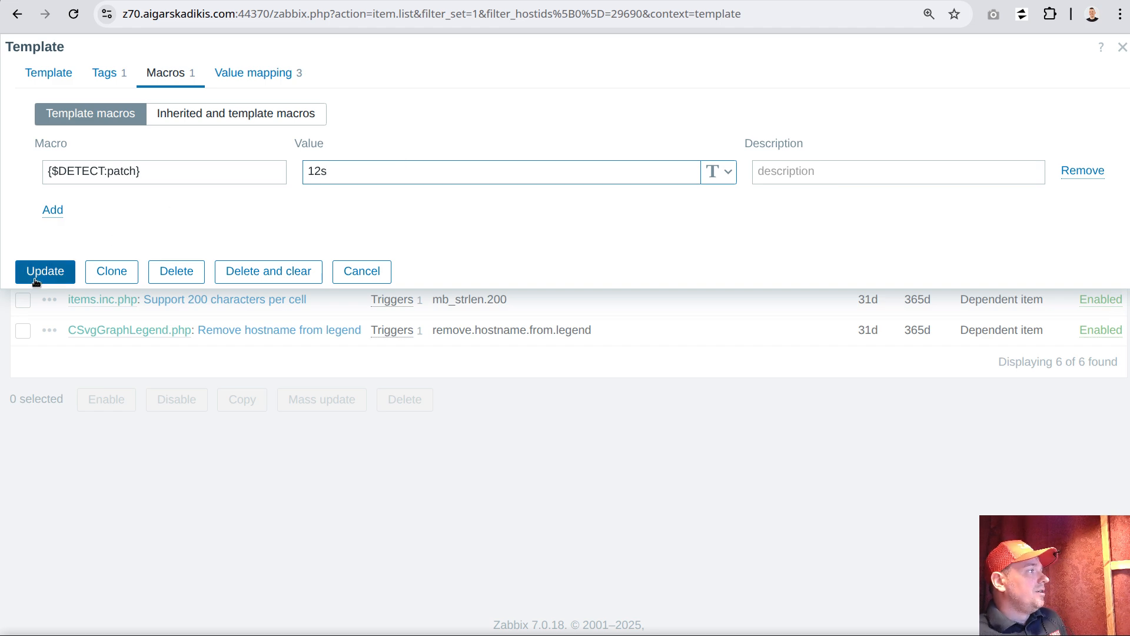
click(36, 277)
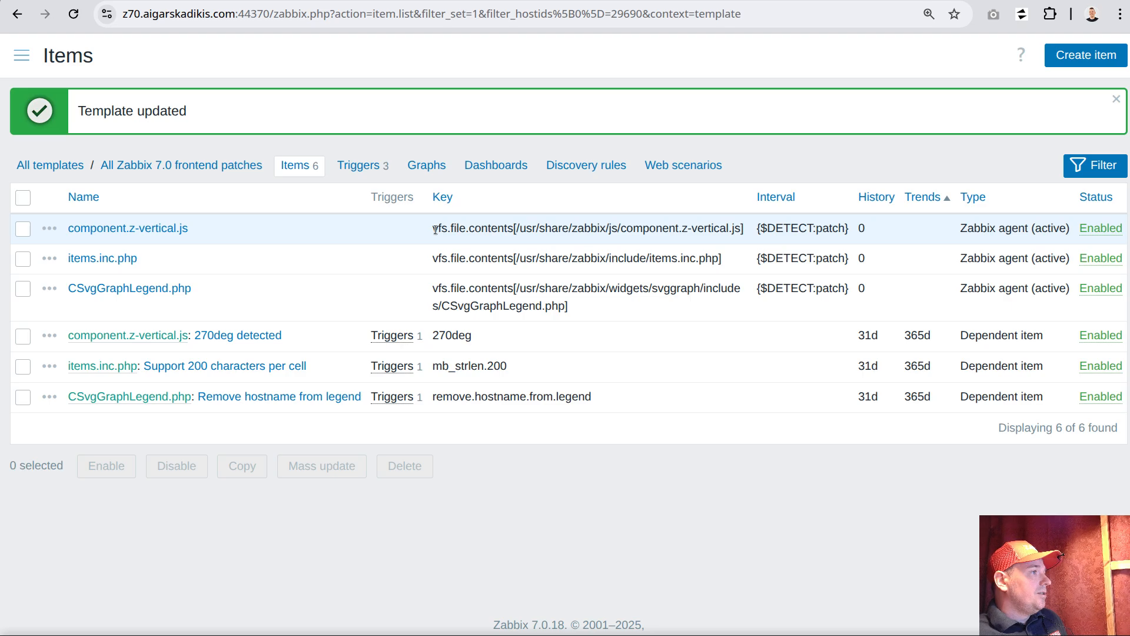
Open the monitoring Problems list, and check the agent log in the VS Code terminal for executed patch commands
drag(435, 229, 750, 228)
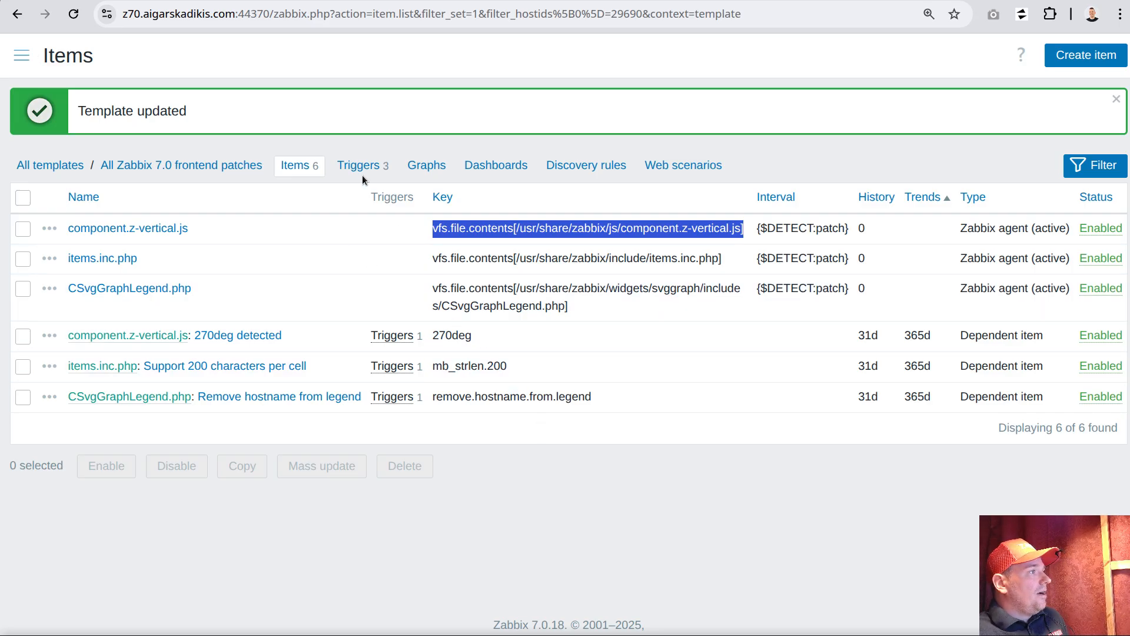
click(21, 55)
click(77, 176)
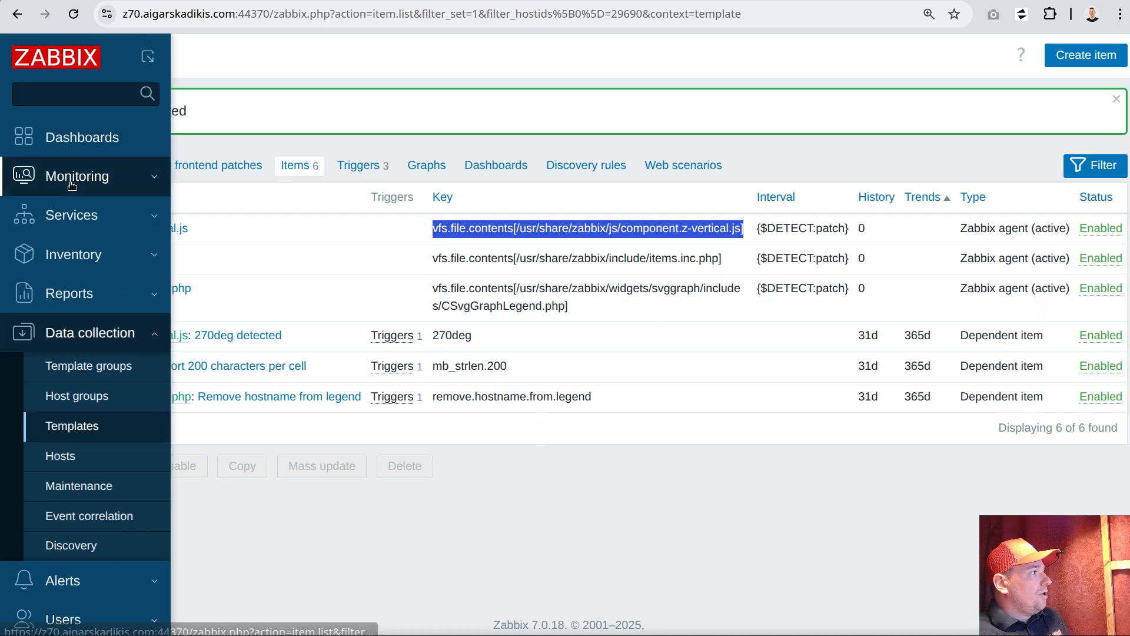
click(90, 212)
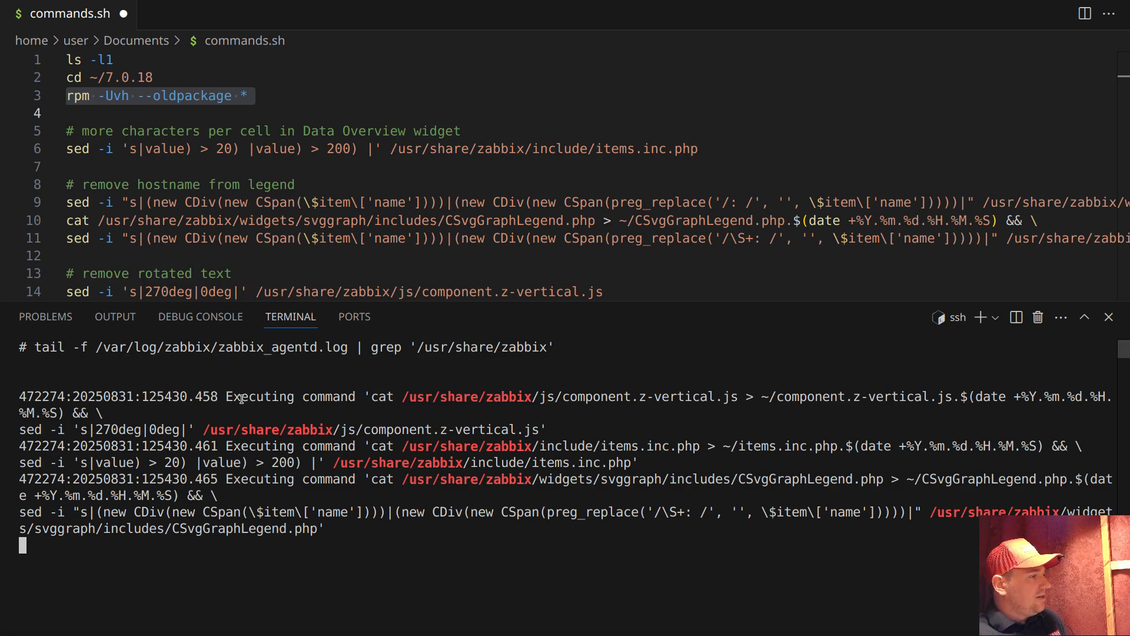
drag(245, 397, 356, 394)
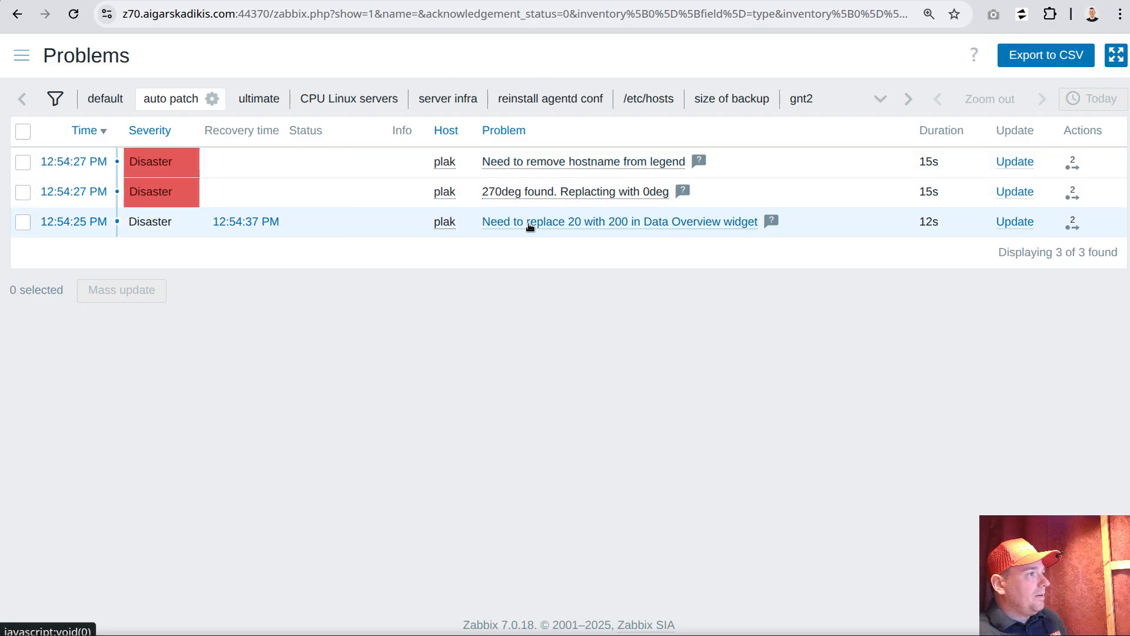
Back in the browser, open the trigger of the "Need to replace 20 with 200 in Data Overview widget" problem and examine its description's backup and sed commands
click(531, 223)
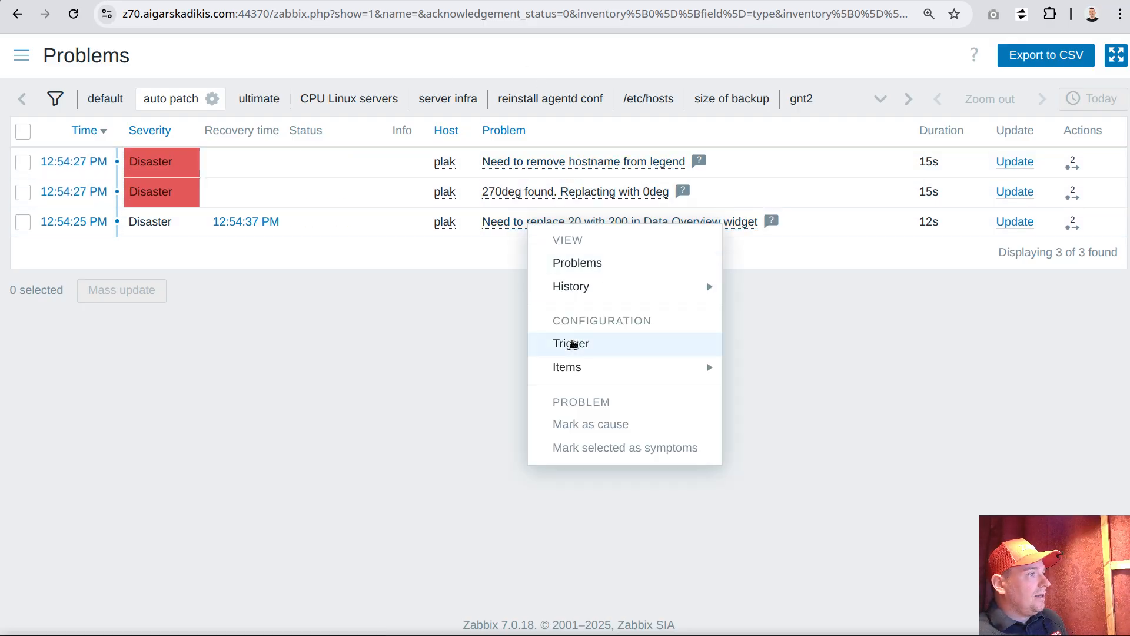
click(573, 344)
scroll(741, 517, down, 2)
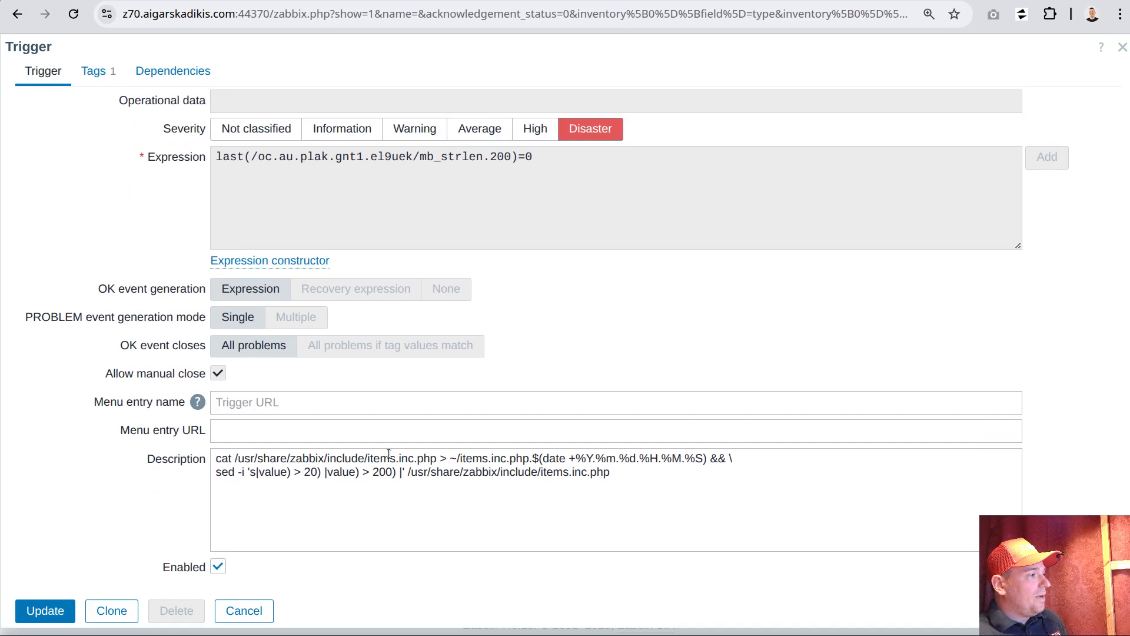
drag(214, 461, 708, 458)
click(447, 510)
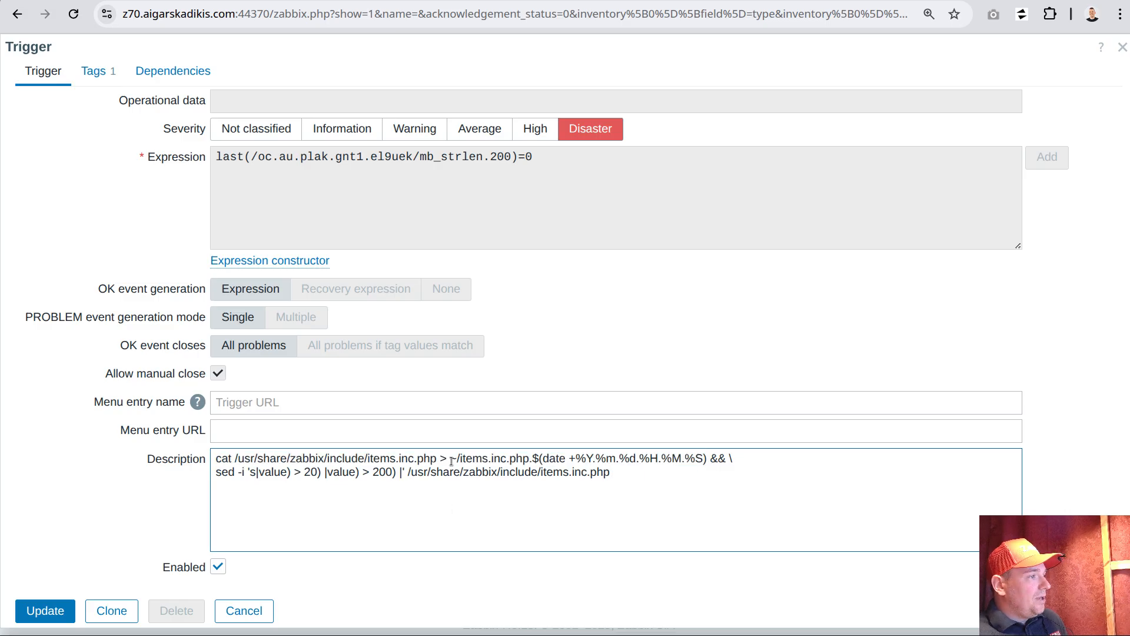
drag(451, 461, 528, 463)
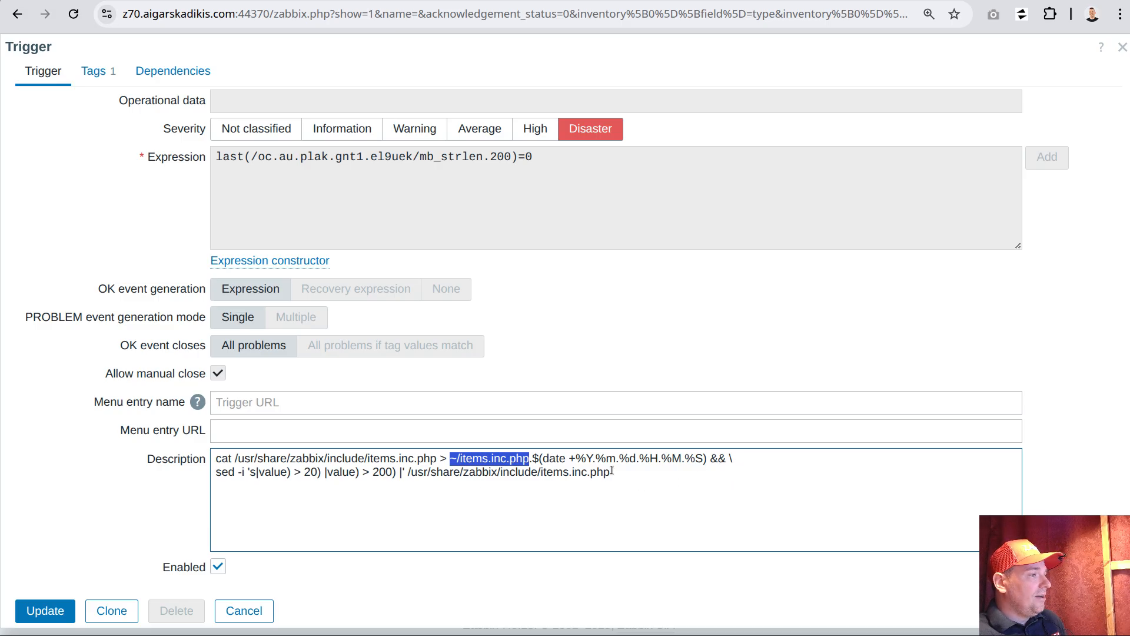
double_click(715, 459)
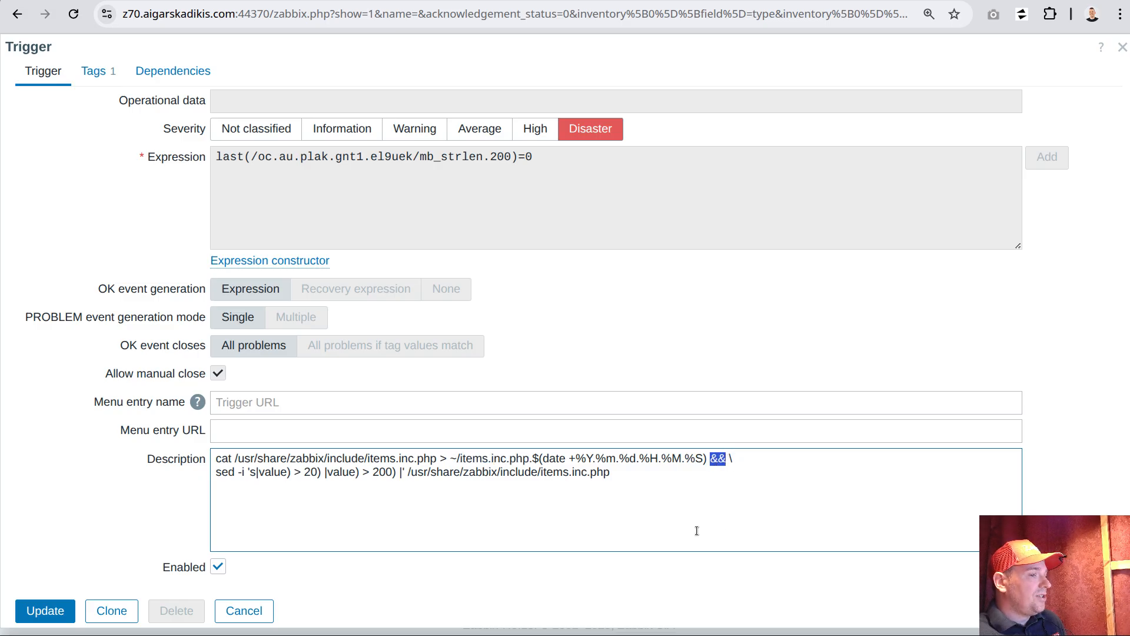
drag(616, 474, 224, 471)
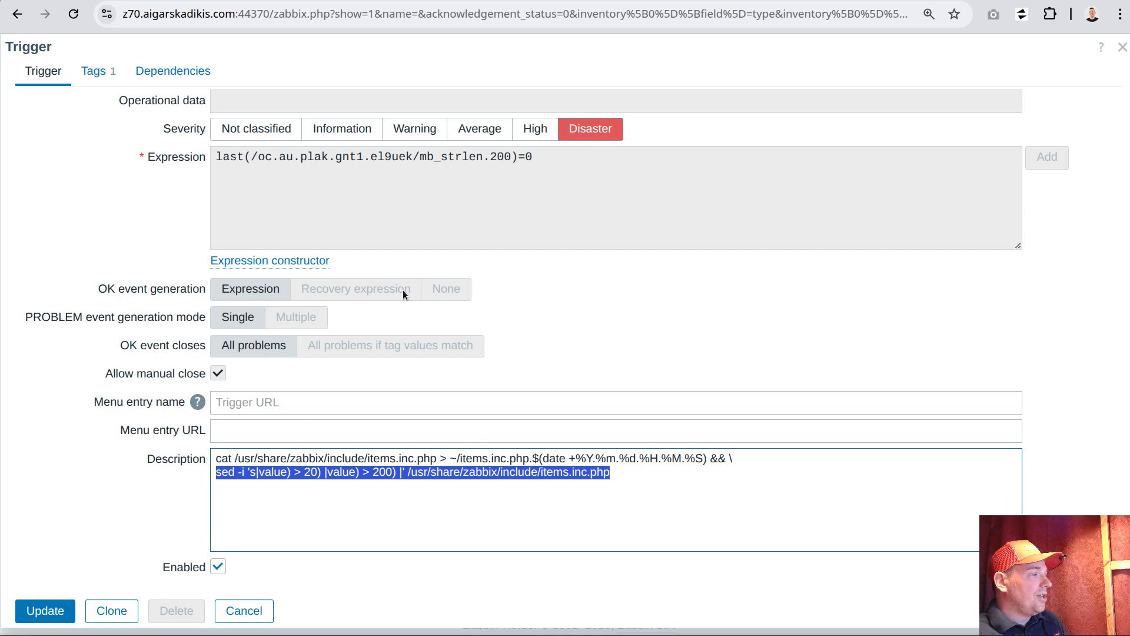
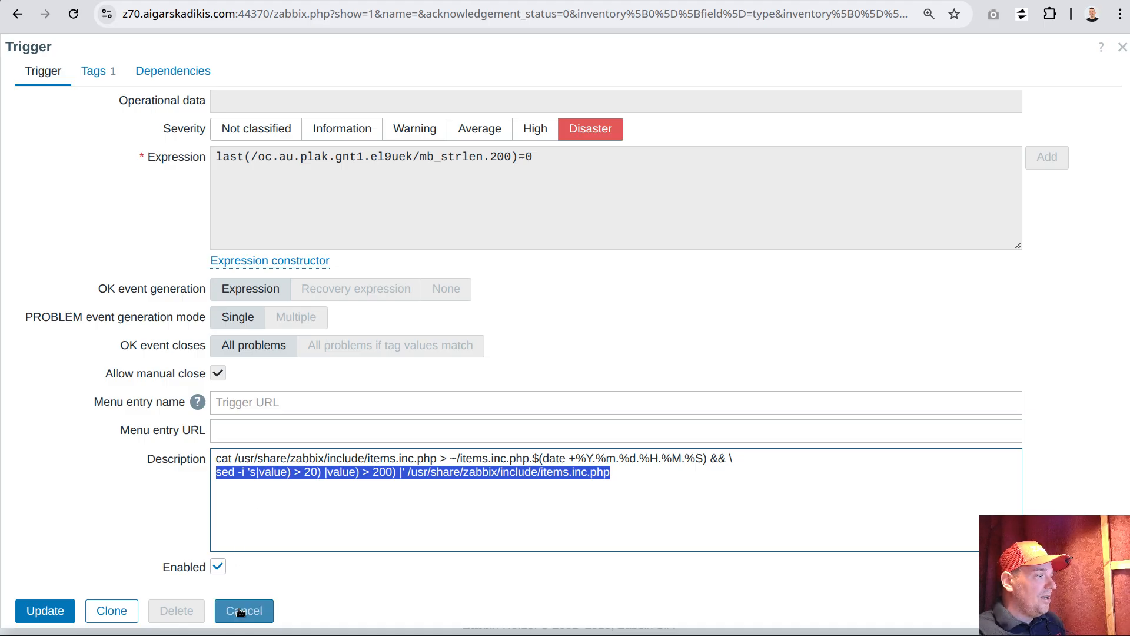
Close this trigger unchanged, examine the backup command in the "270deg found. Replacting with 0deg" trigger's description, and close it
click(240, 611)
click(548, 192)
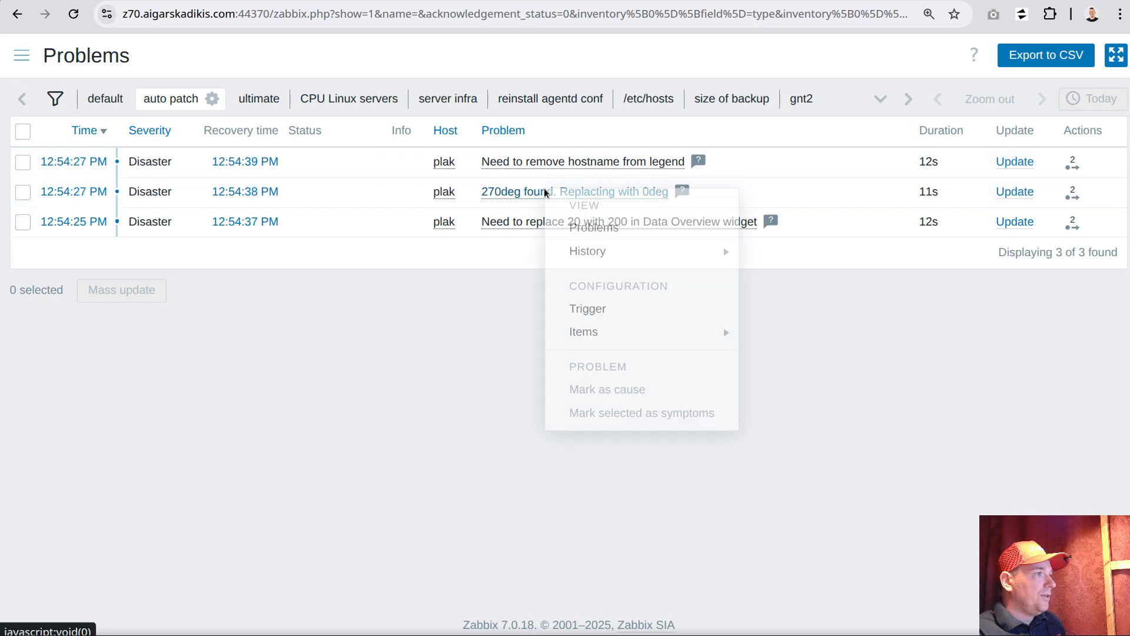
click(584, 310)
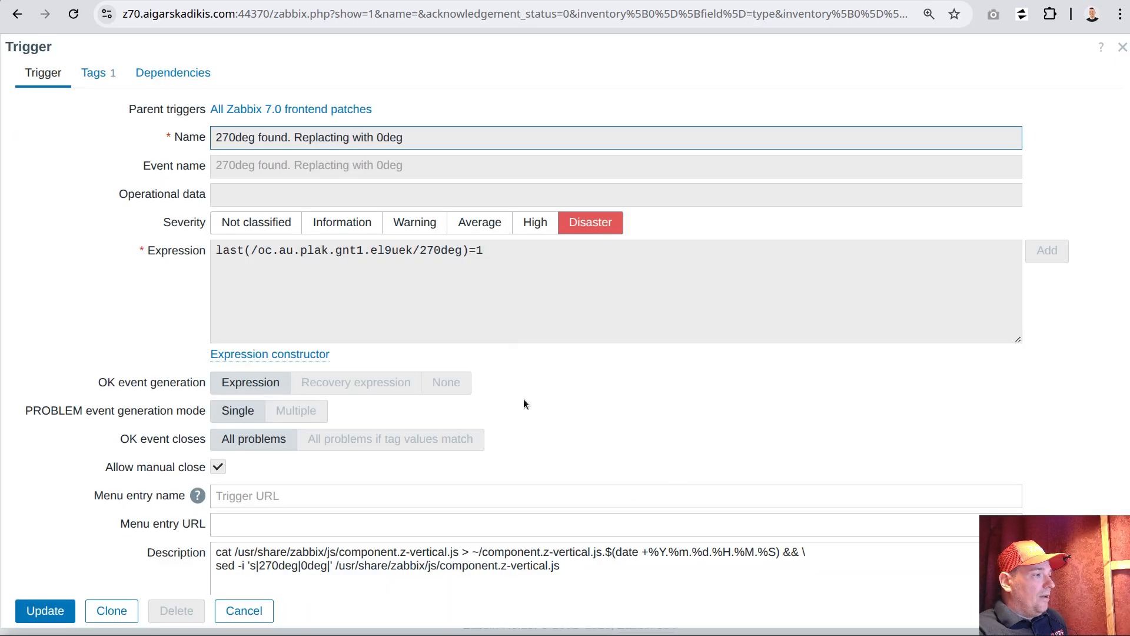
scroll(487, 323, down, 2)
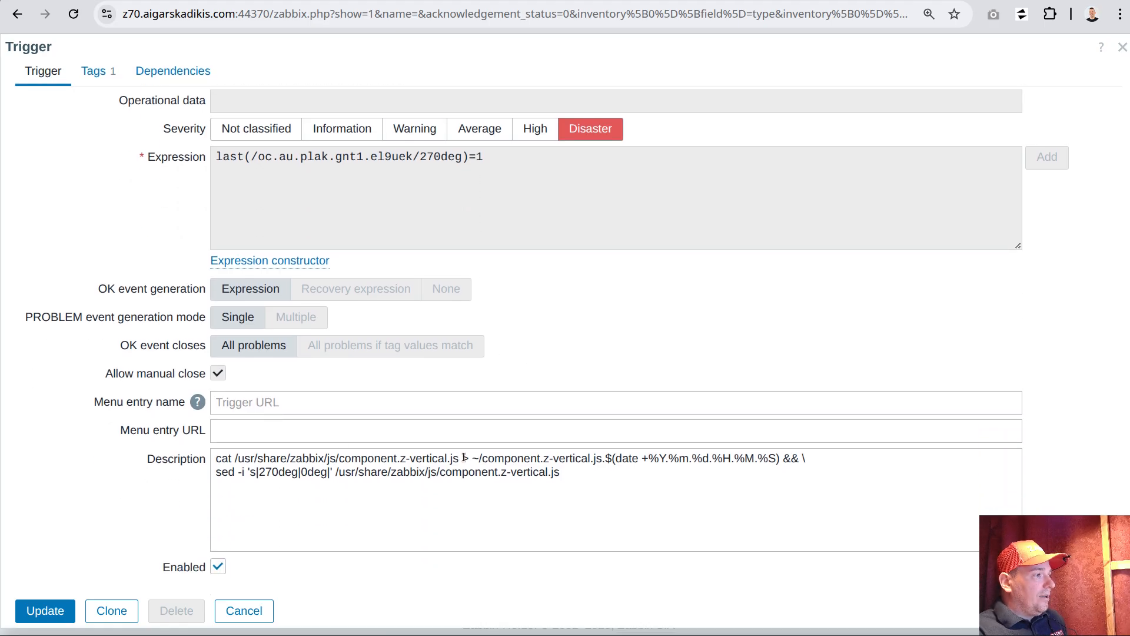
drag(607, 458, 159, 439)
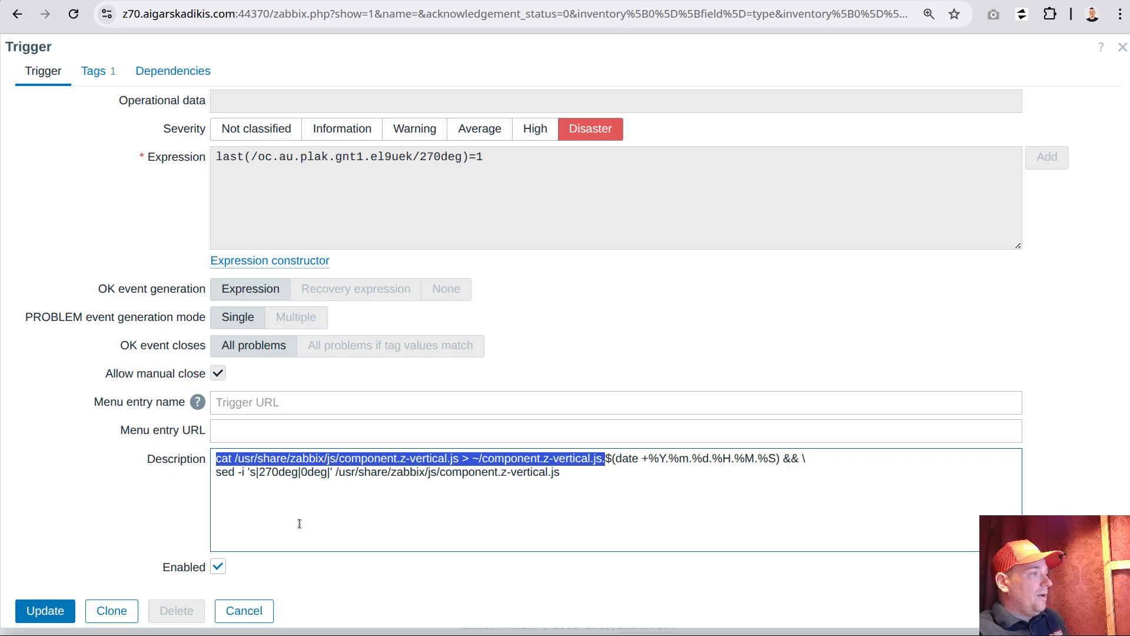
click(238, 606)
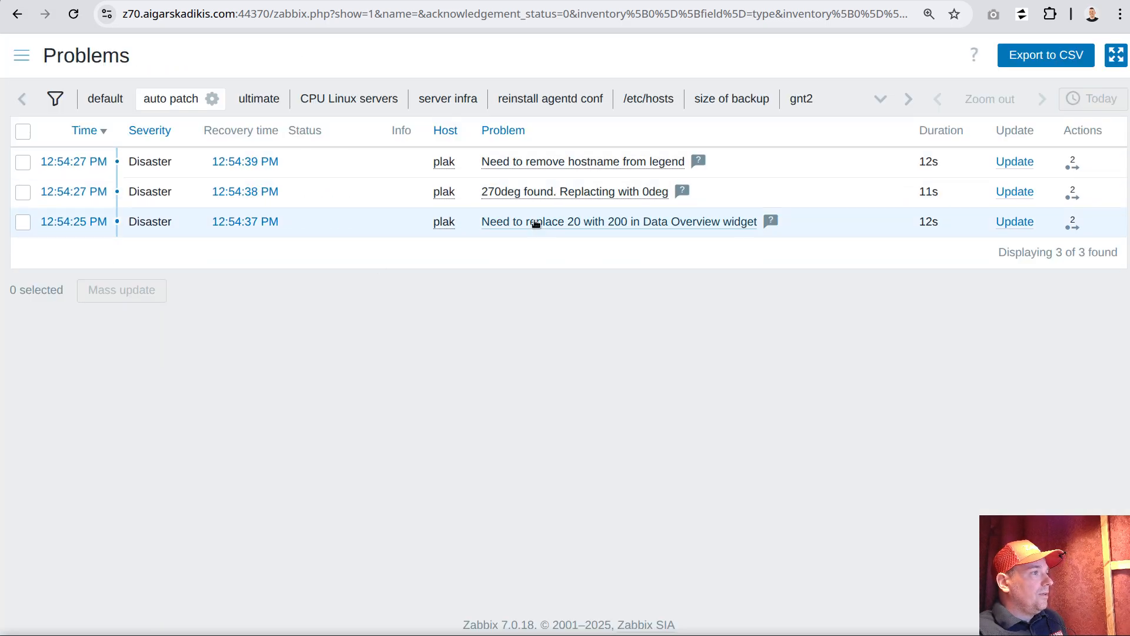
Reopen the "Need to replace 20 with 200 in Data Overview widget" trigger, examine its sed command, and close it unchanged
click(532, 227)
click(570, 343)
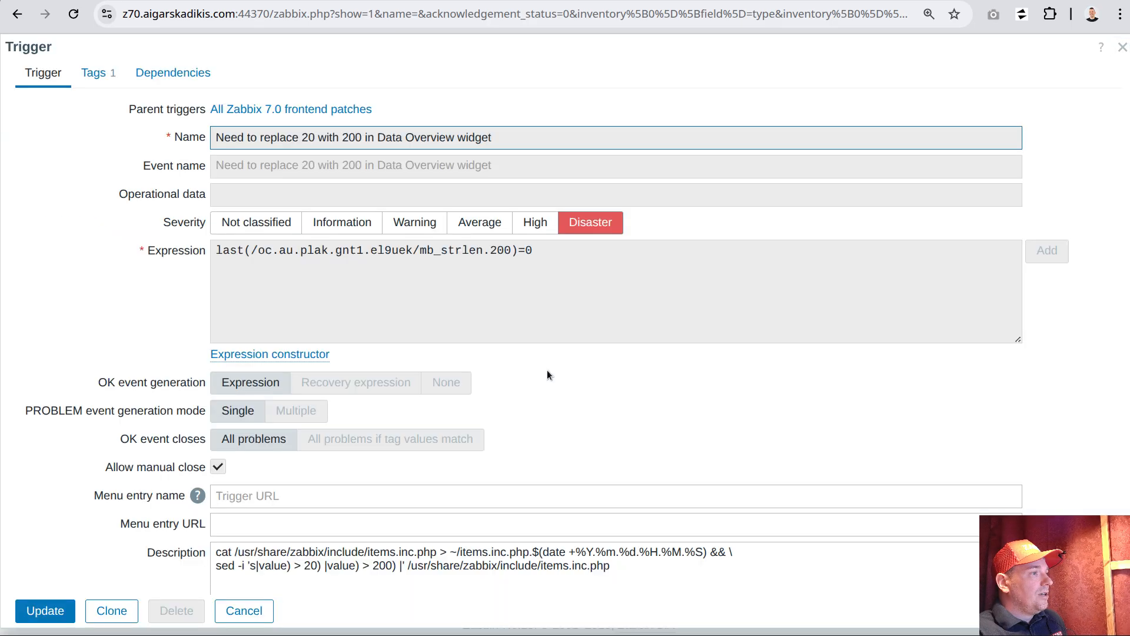
scroll(484, 564, down, 2)
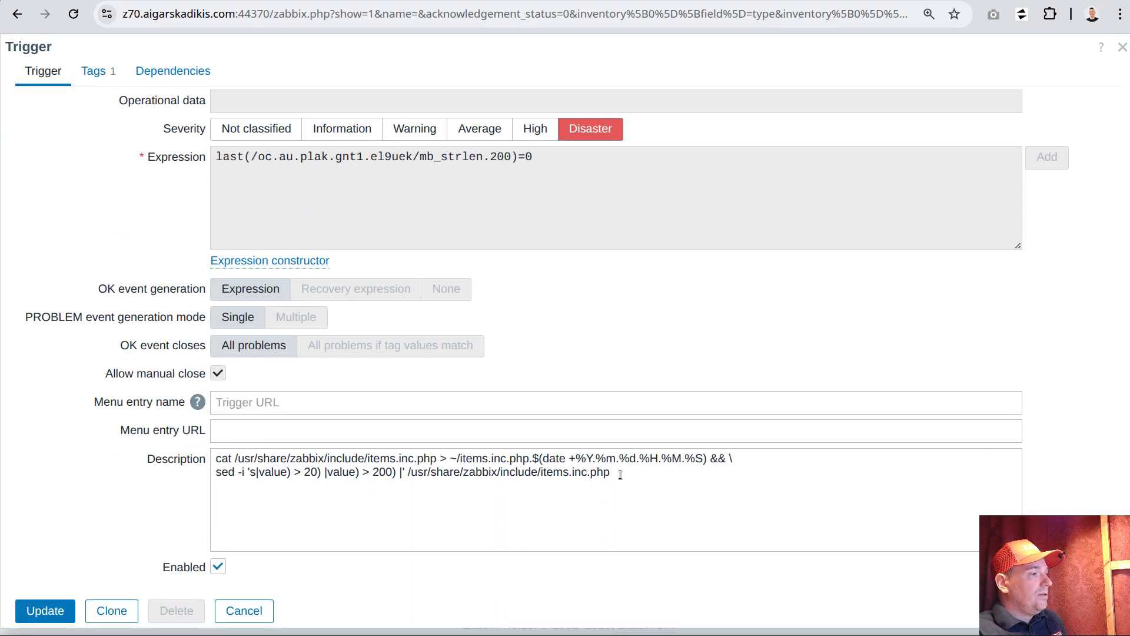
drag(620, 474, 217, 475)
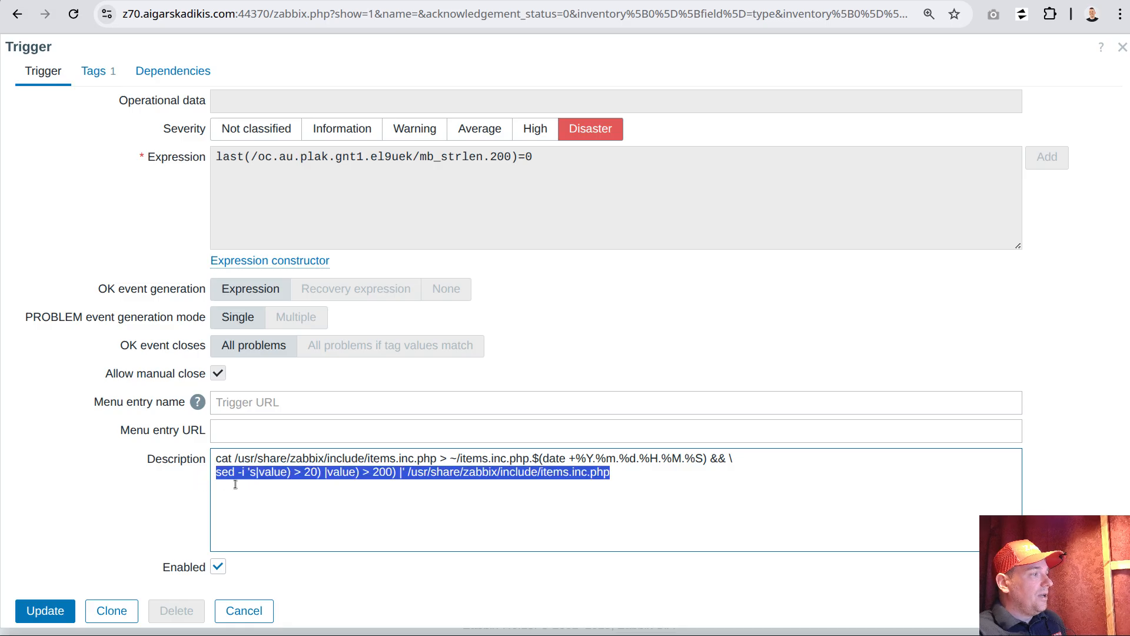
click(242, 612)
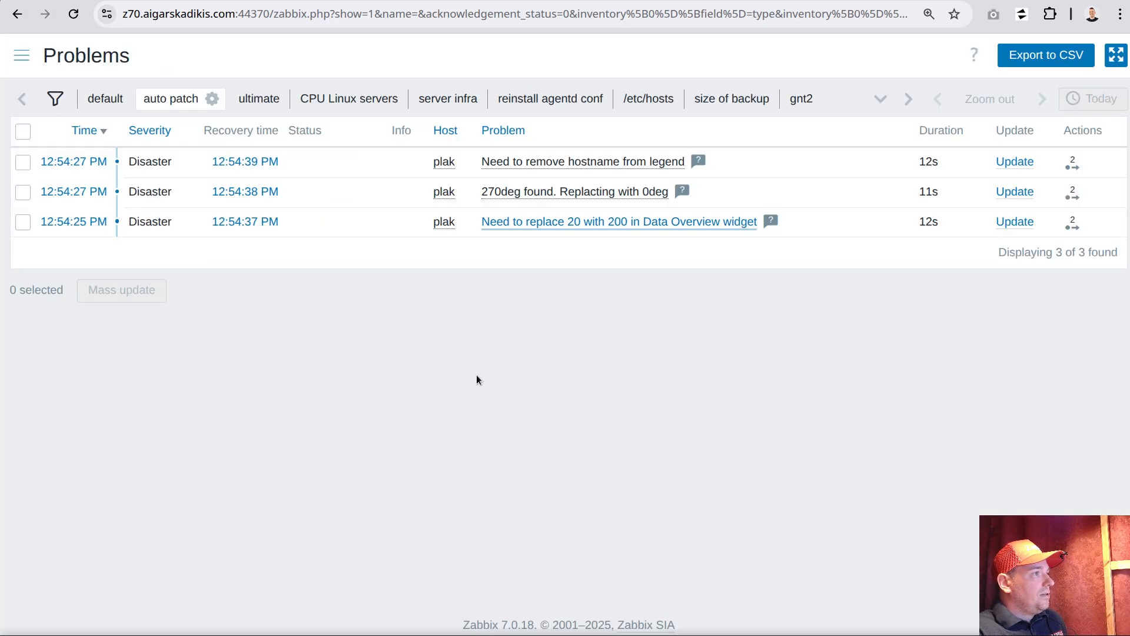
Open the zabbix_proxy.conf dashboard and check that the DBName path of the pod odbc health host is displayed in full
click(21, 55)
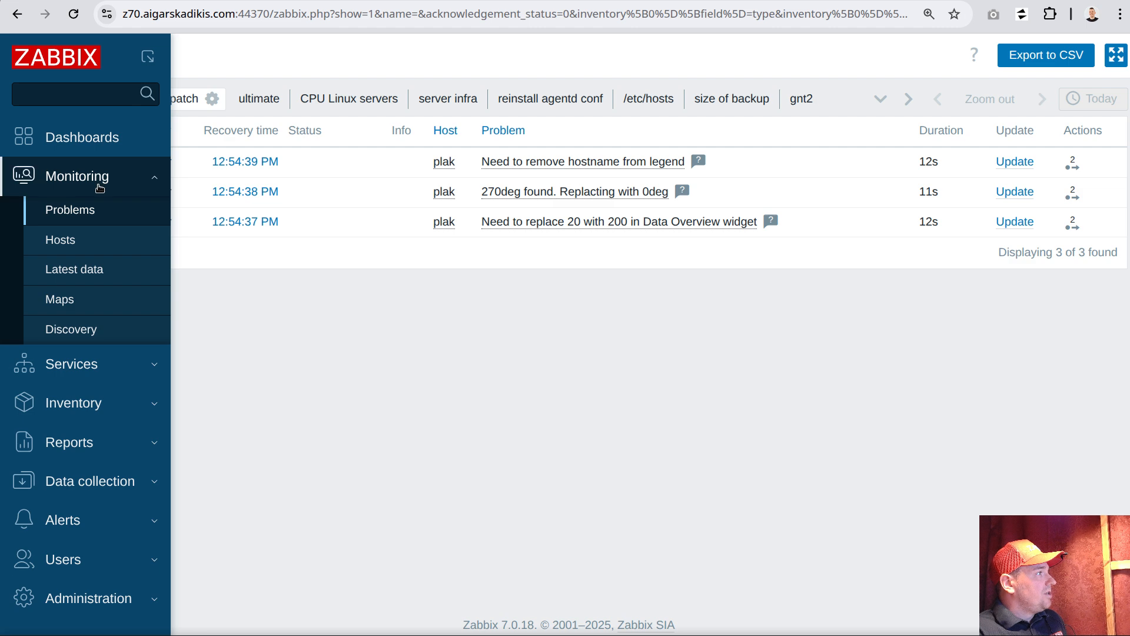
click(75, 140)
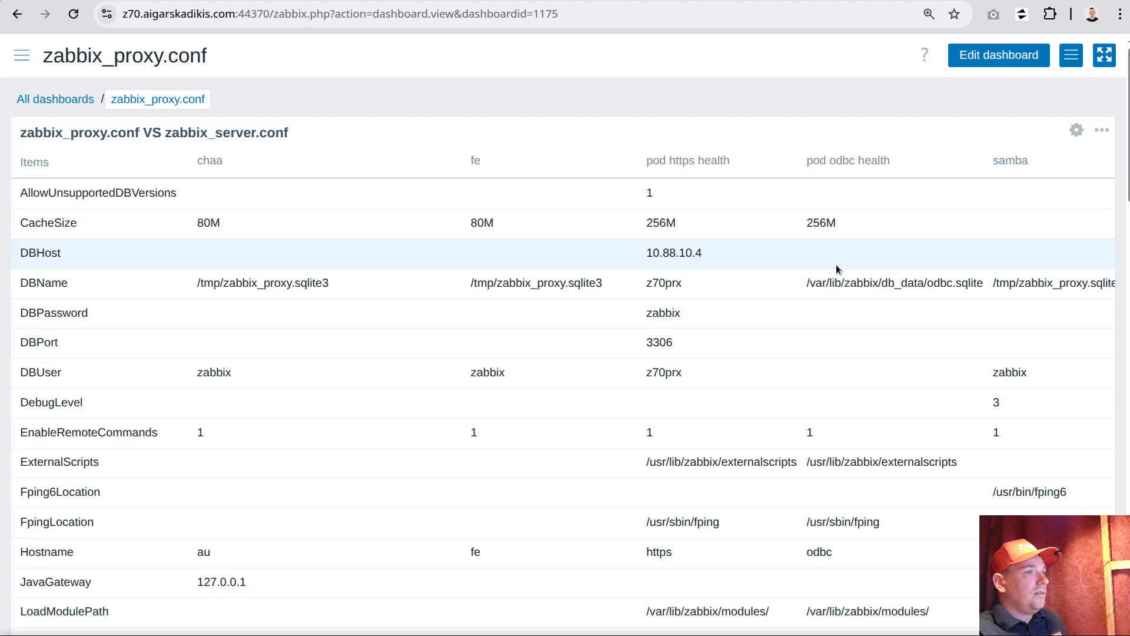
drag(804, 283, 982, 297)
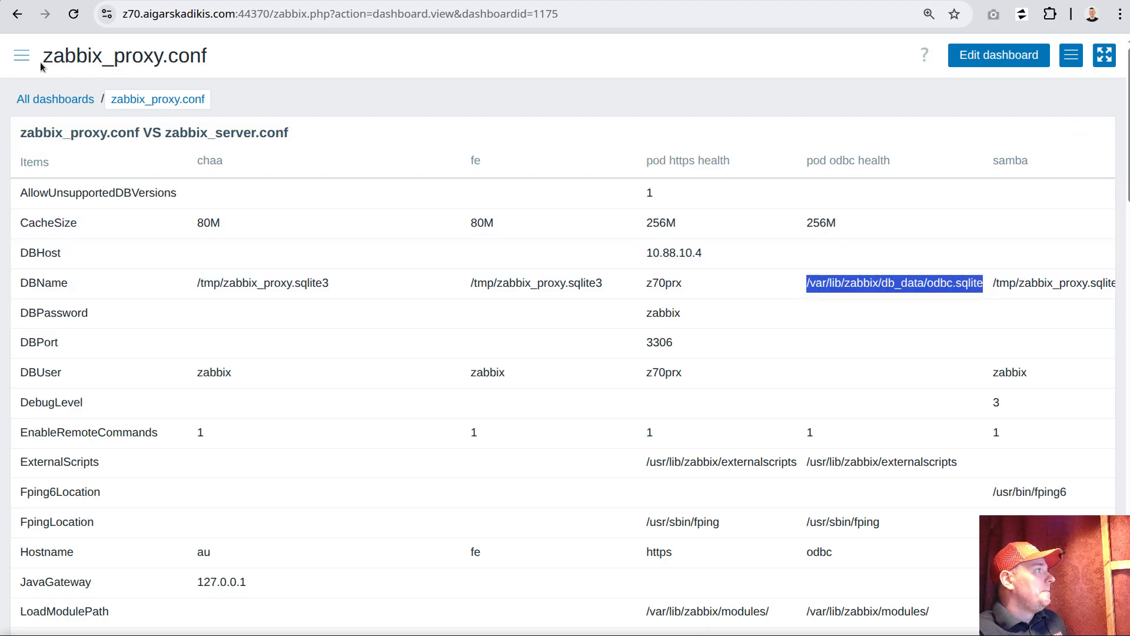
Open the dashboards of the monitored host bckp and inspect the item names in the CPU usage graph legend
click(21, 55)
click(80, 191)
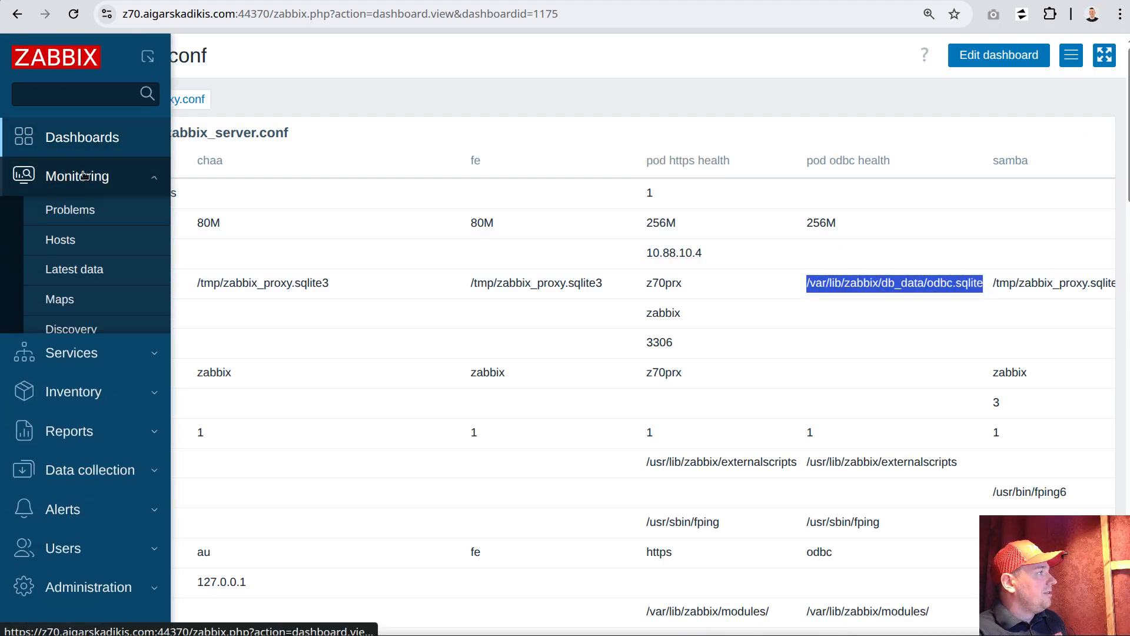
click(56, 237)
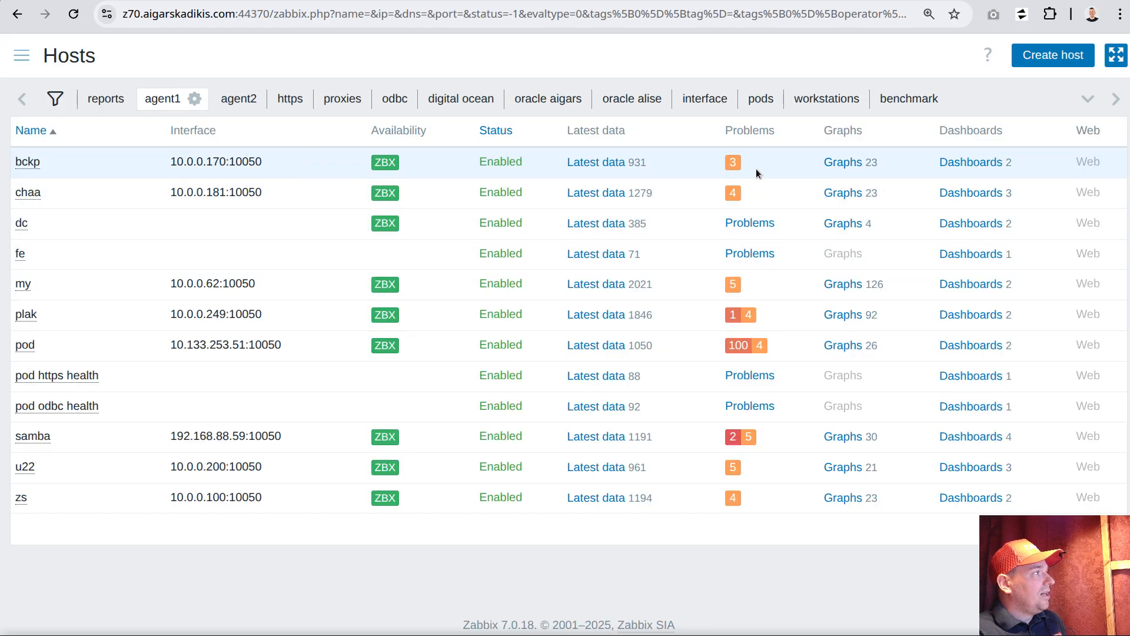
click(959, 163)
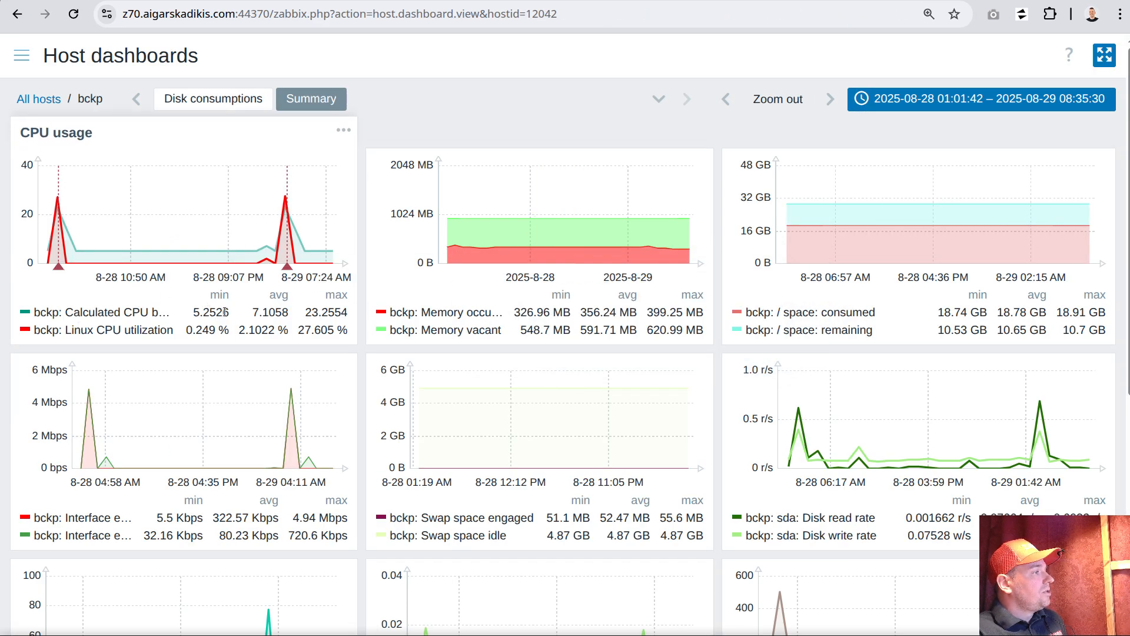
mouse_move(233, 265)
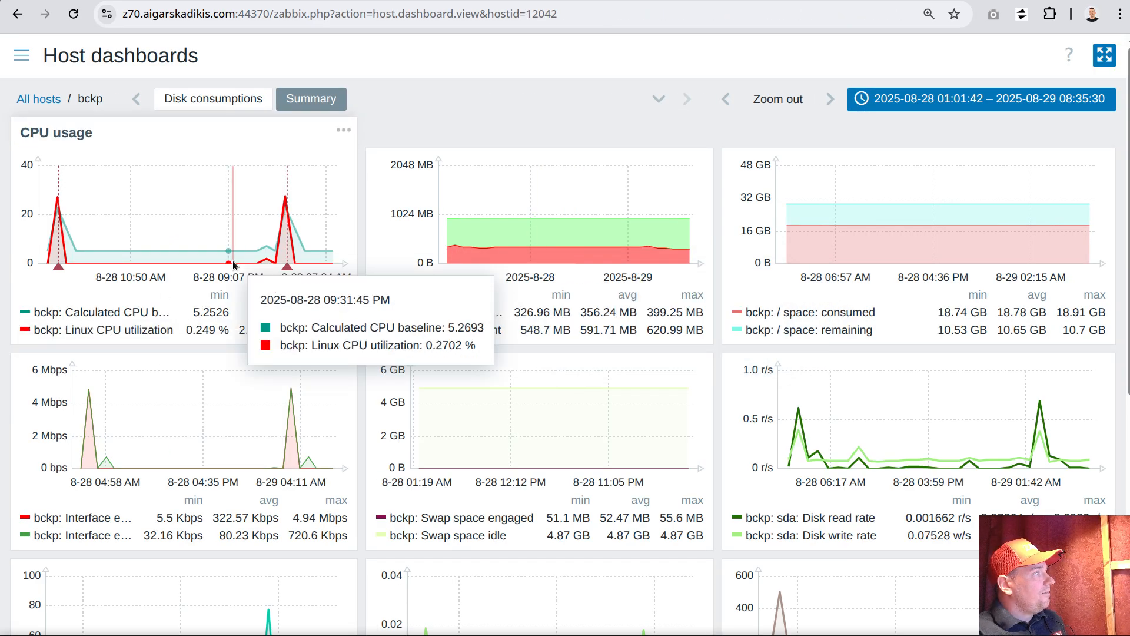
In the "All Zabbix 7.0 frontend patches" template, open the "Need to remove hostname from legend" trigger and examine the sed command in its description
click(21, 55)
click(67, 478)
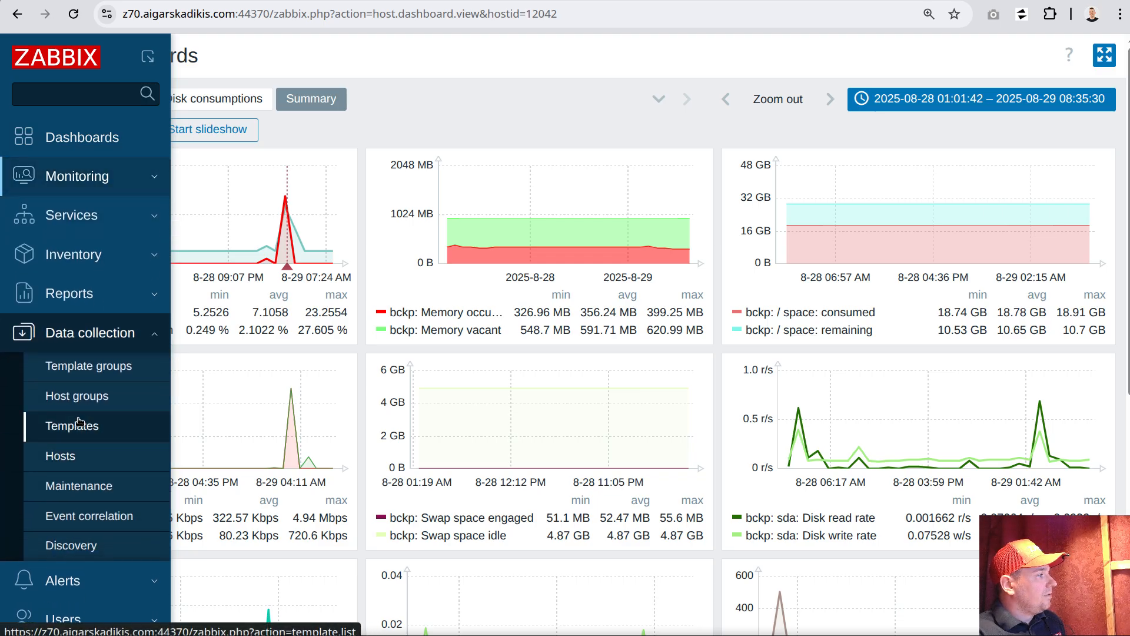
click(82, 422)
click(414, 367)
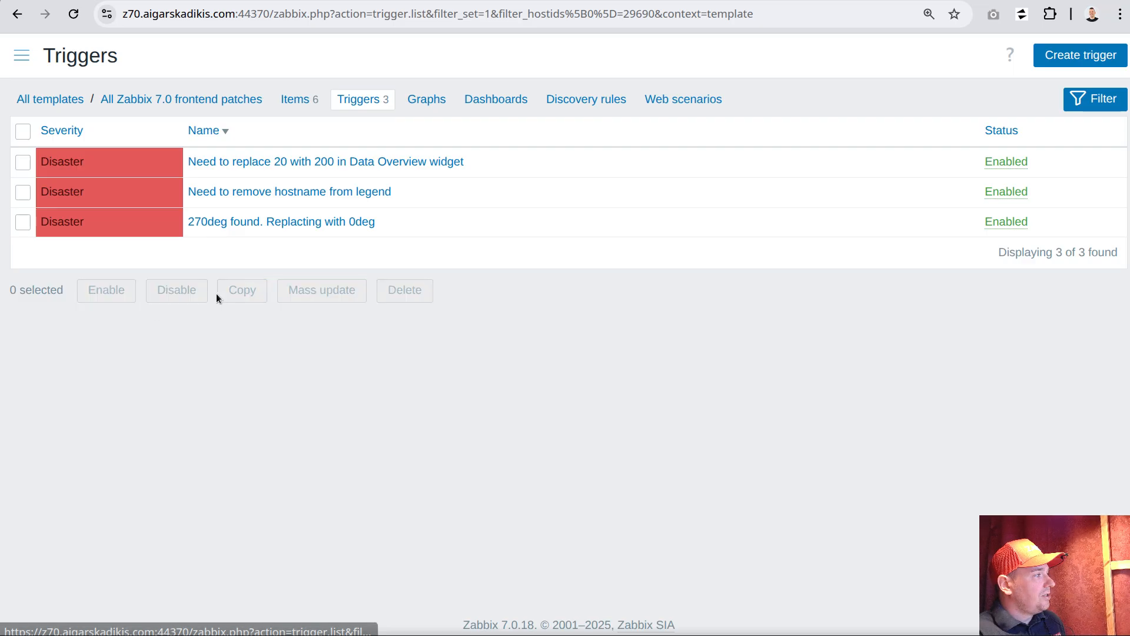
click(325, 193)
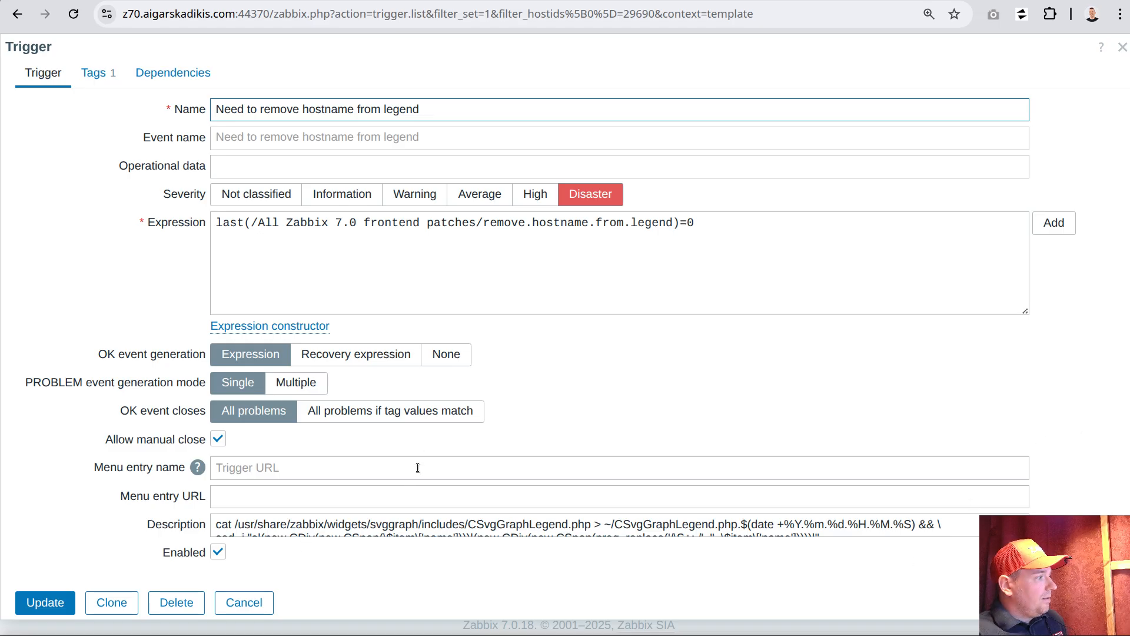
click(316, 536)
key(ctrl+End)
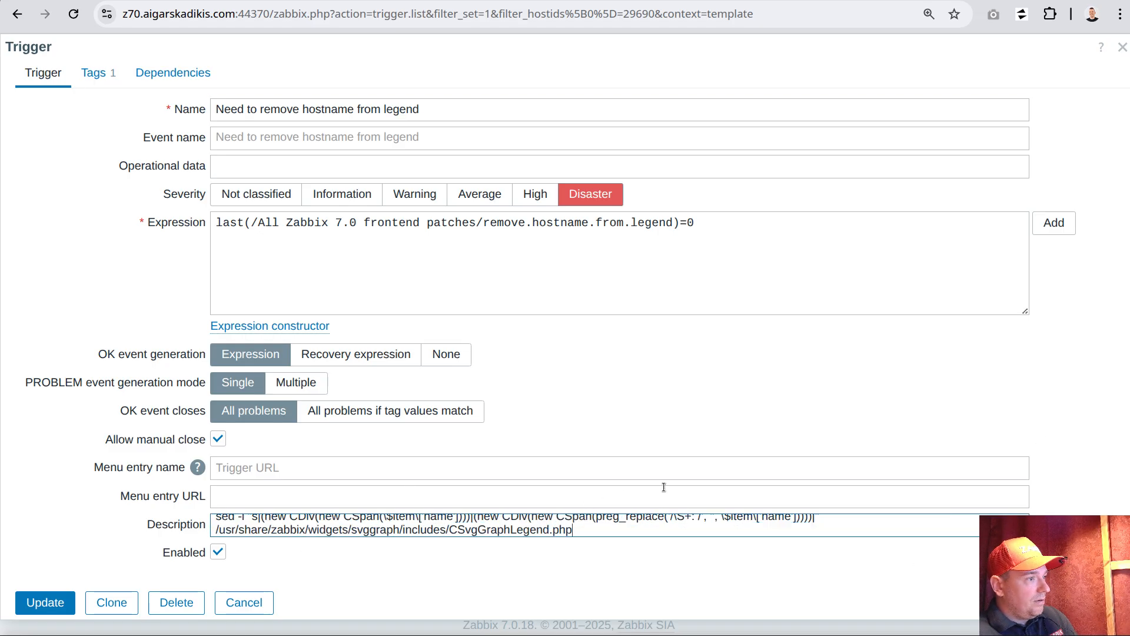
scroll(694, 524, up, 1)
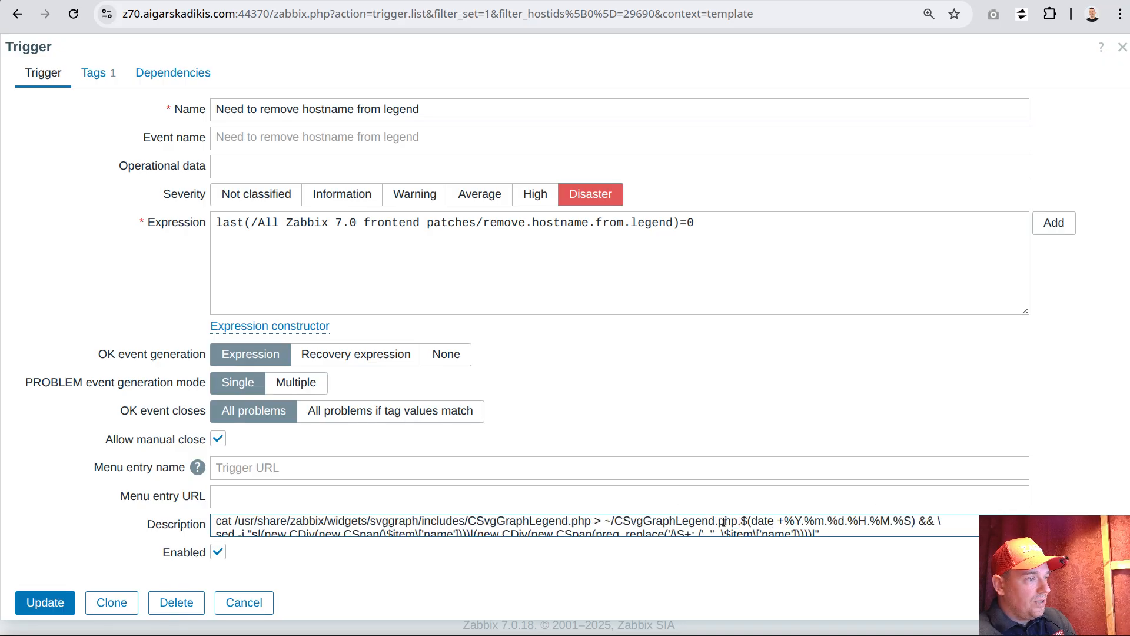
click(673, 530)
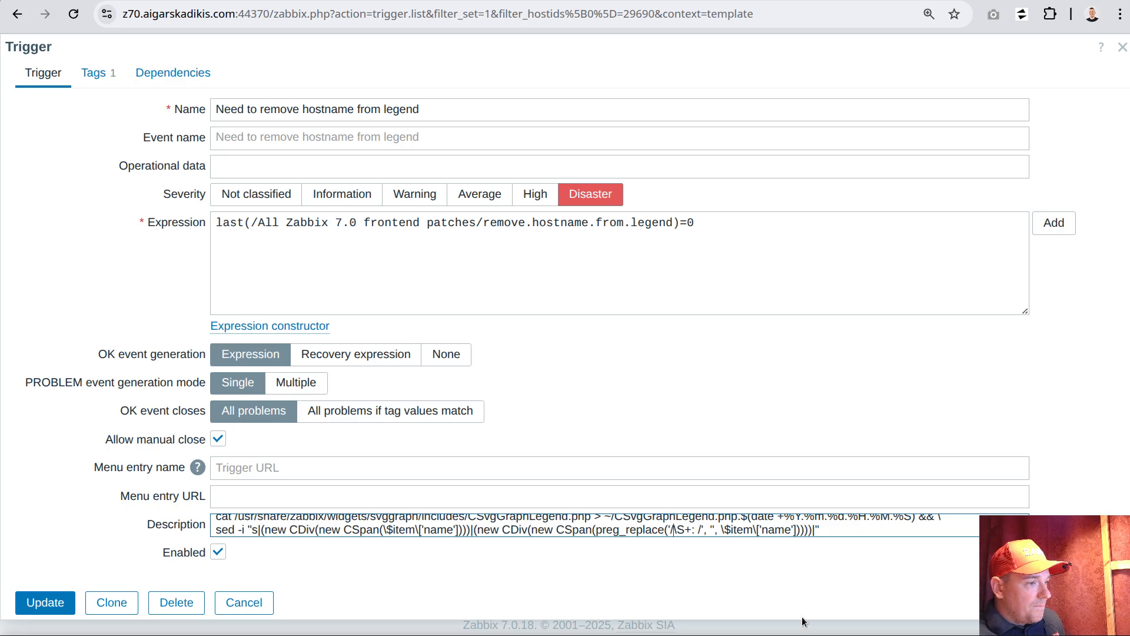
Switch to the VS Code terminal and examine the \S+ pattern in the logged sed command for CSvgGraphLegend.php
key(alt+Tab)
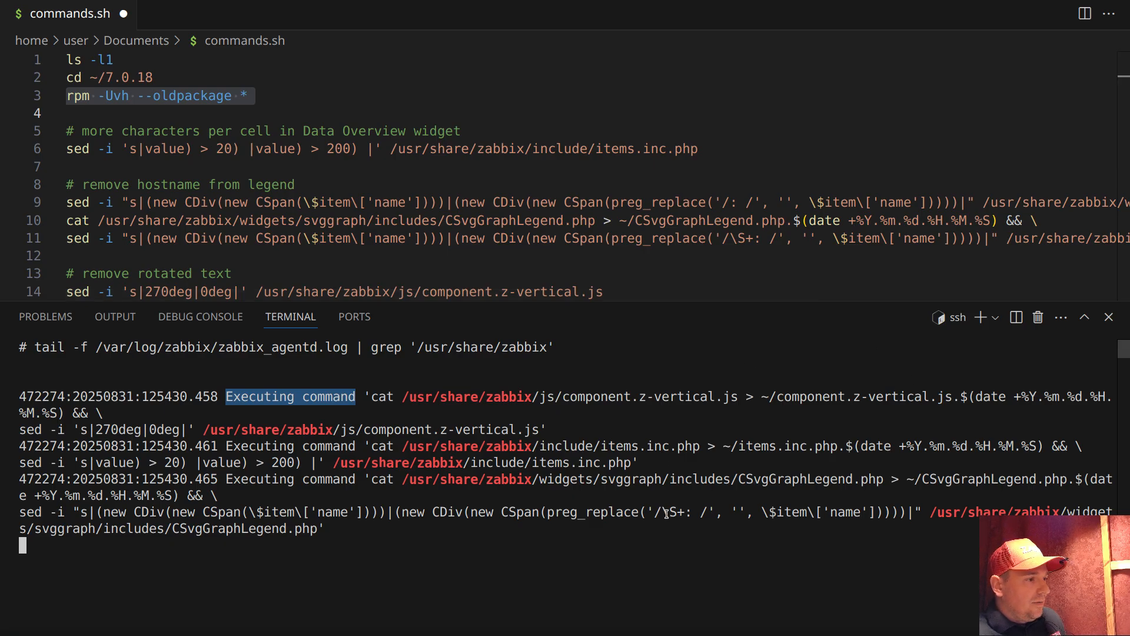
drag(661, 512, 681, 514)
scroll(689, 503, up, 10)
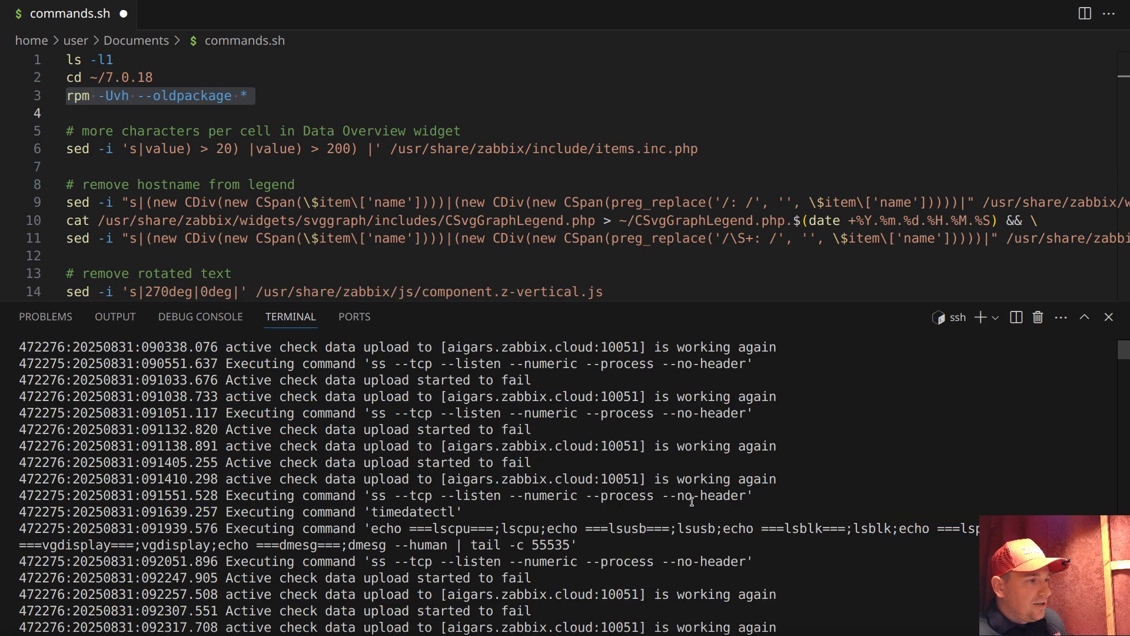
scroll(690, 498, down, 12)
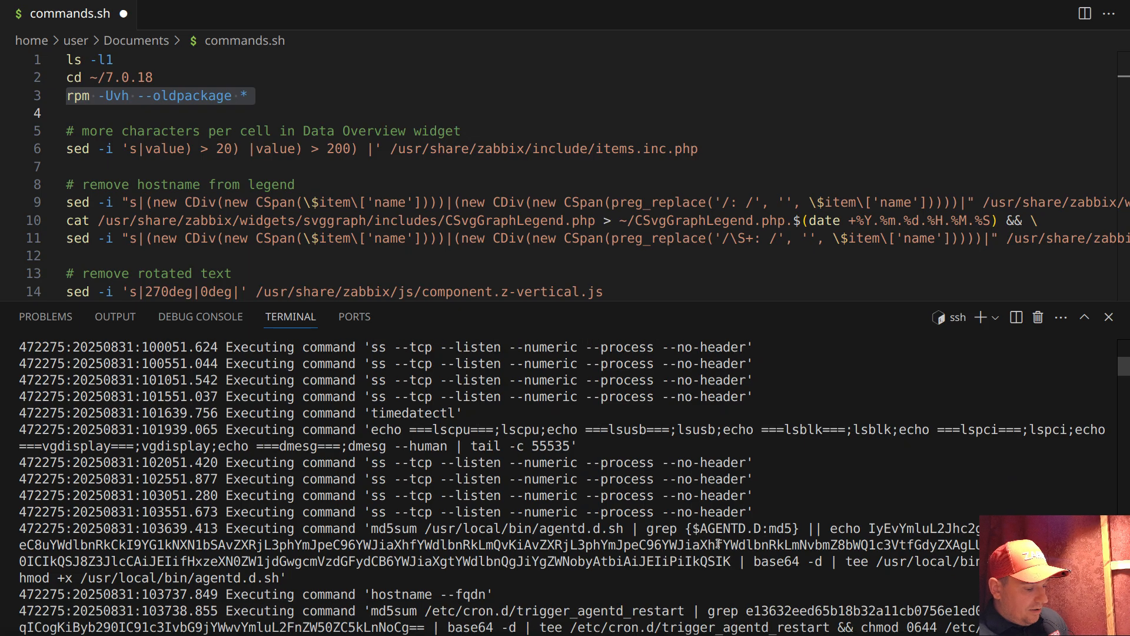
key(Return)
drag(664, 516, 686, 515)
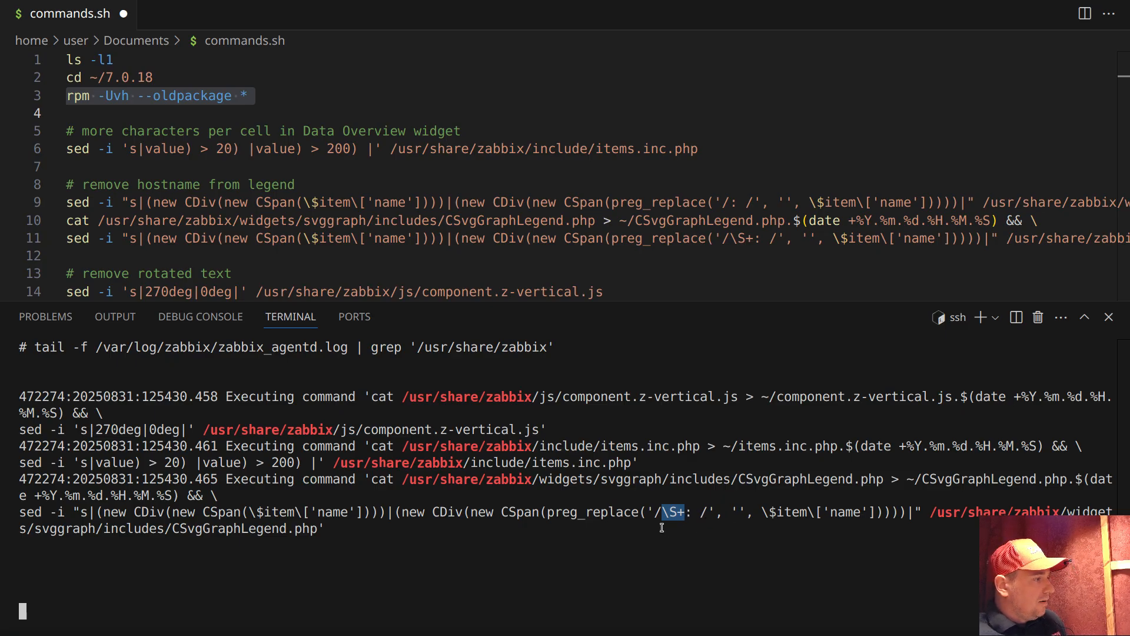
Stop following the agent log and open /usr/share/zabbix/widgets/svggraph/includes/CSvgGraphLegend.php in vim
key(ctrl+c)
double_click(237, 527)
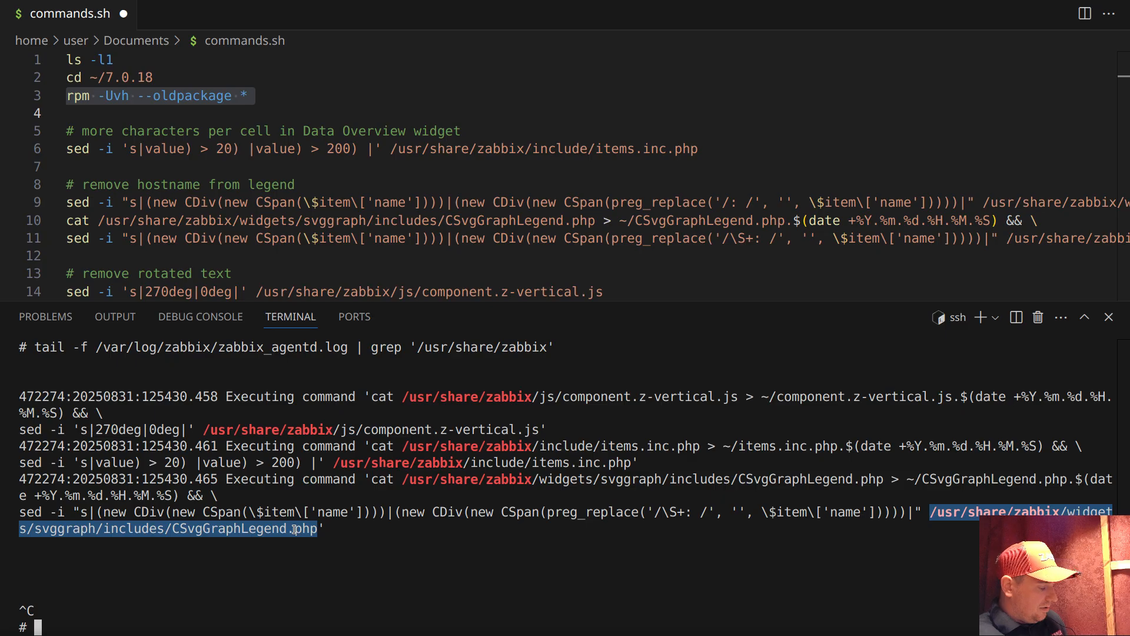
text(vim)
middle_click(382, 499)
key(Return)
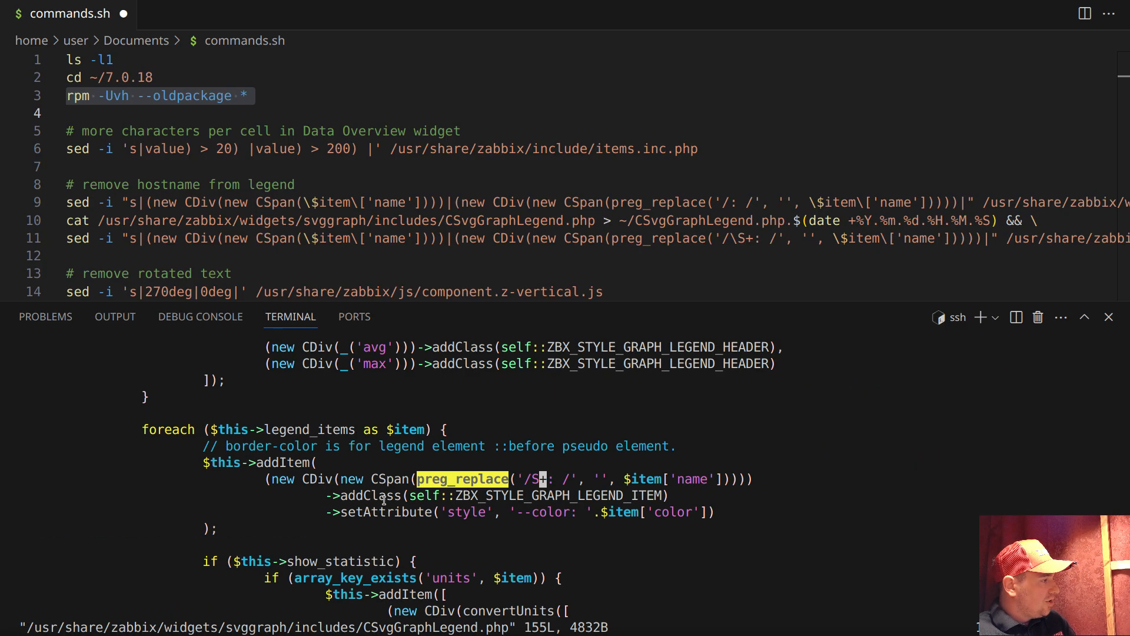
Inspect the preg_replace pattern in CSvgGraphLegend.php, quit vim, and compare it with the backslash before S+ in the logged sed command
key(Right)
key(Right)
key(Right)
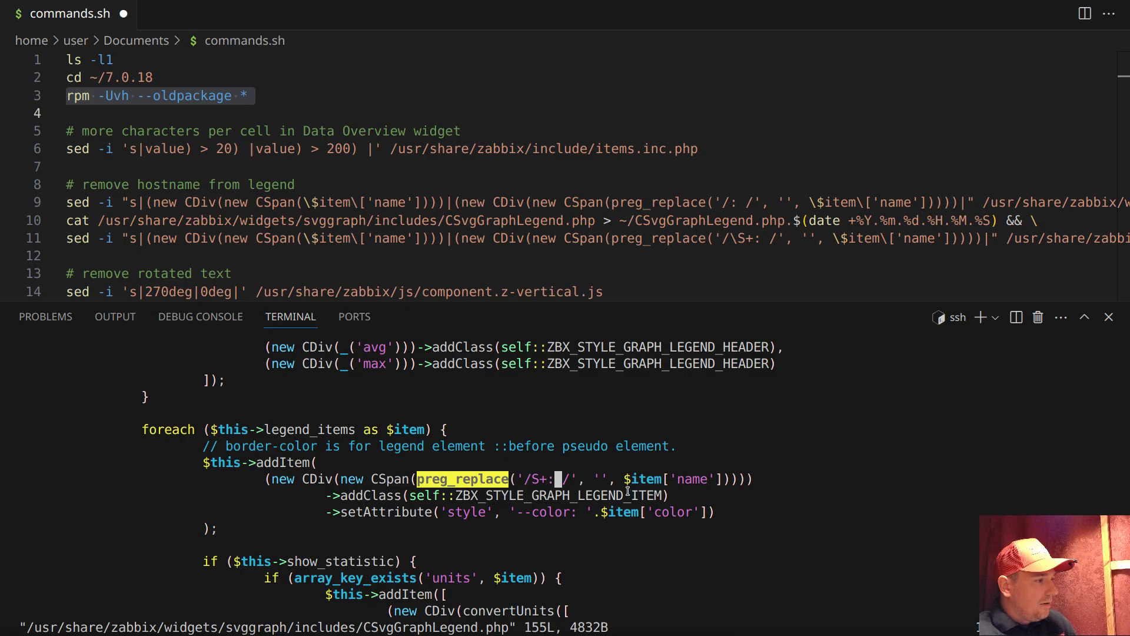
key(Left)
key(Left)
key(Left)
key(Left)
key(Left)
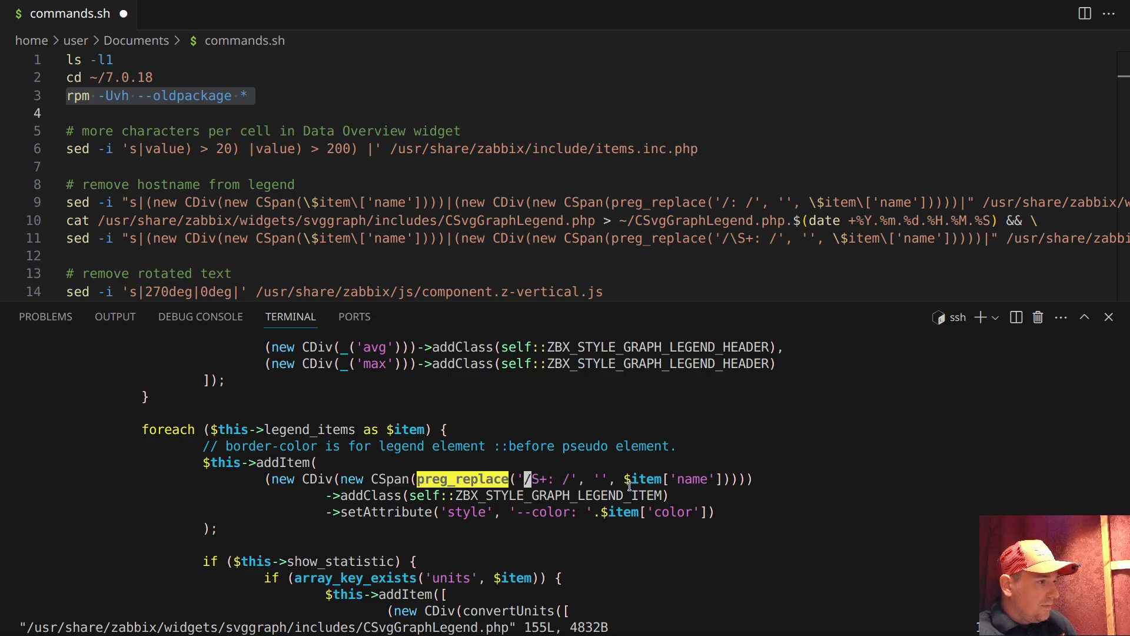
key(Right)
key(Left)
key(Left)
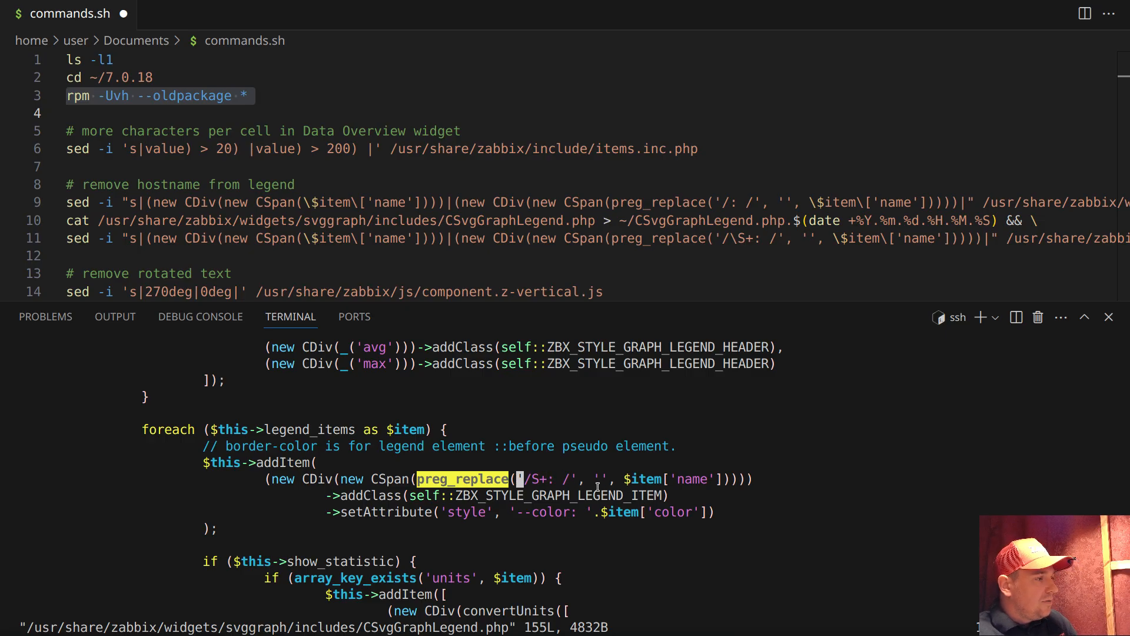
key(Right)
key(Right)
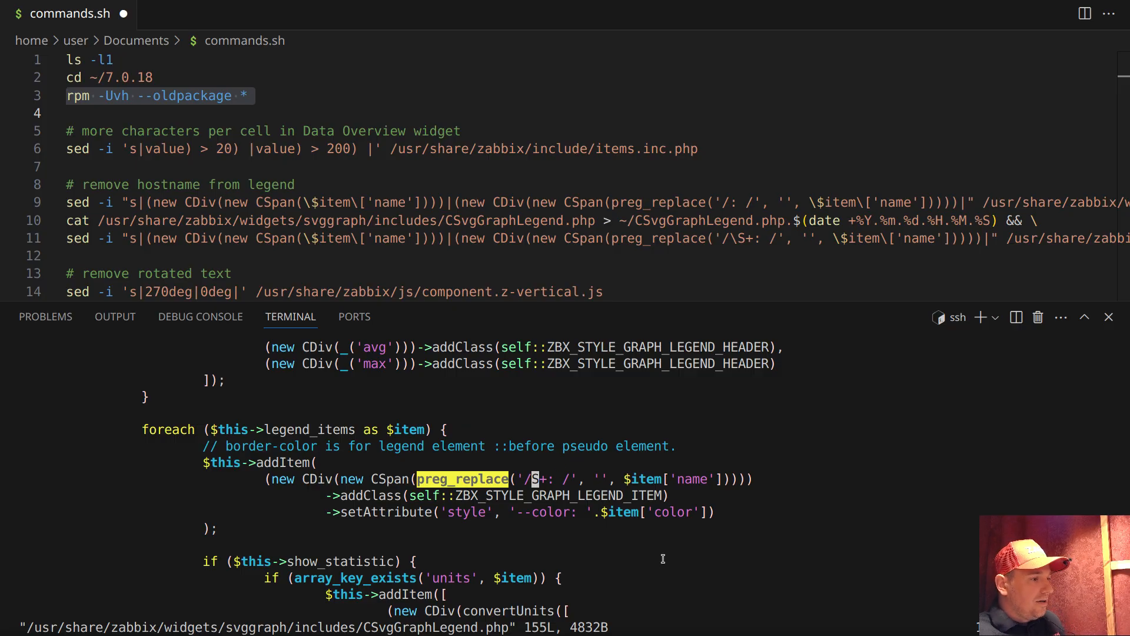
text(:q)
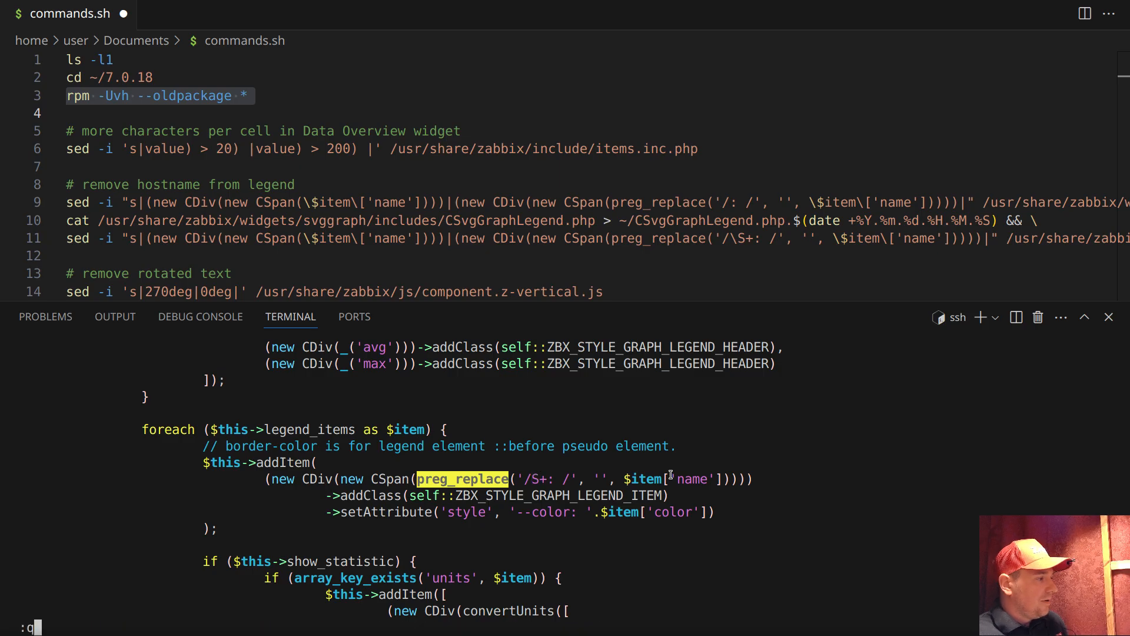
key(Return)
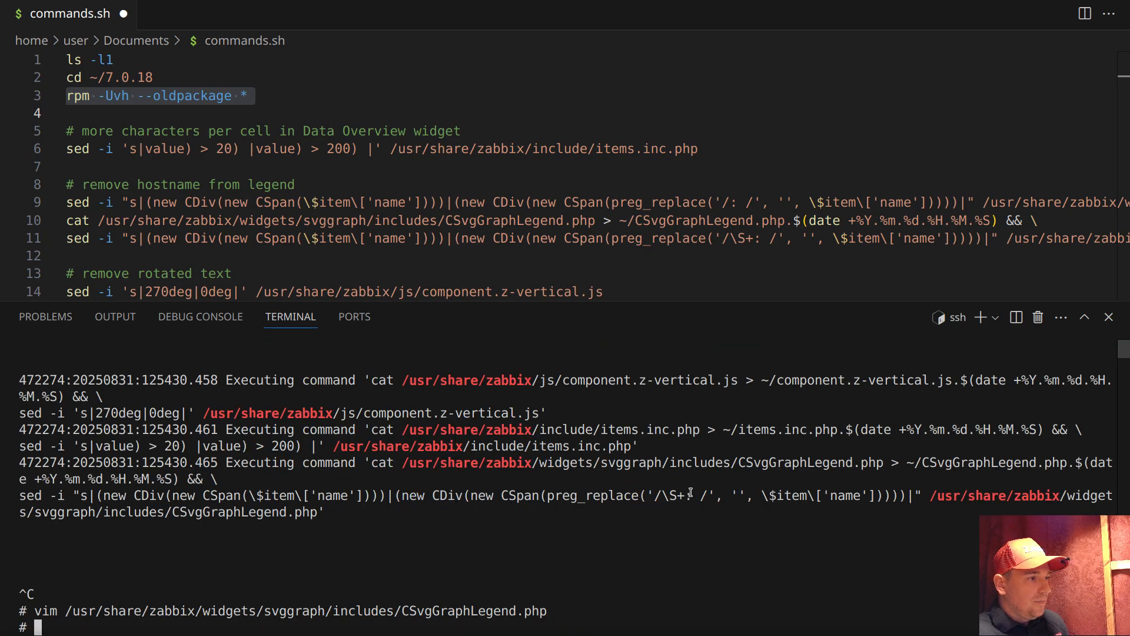
drag(664, 496, 670, 496)
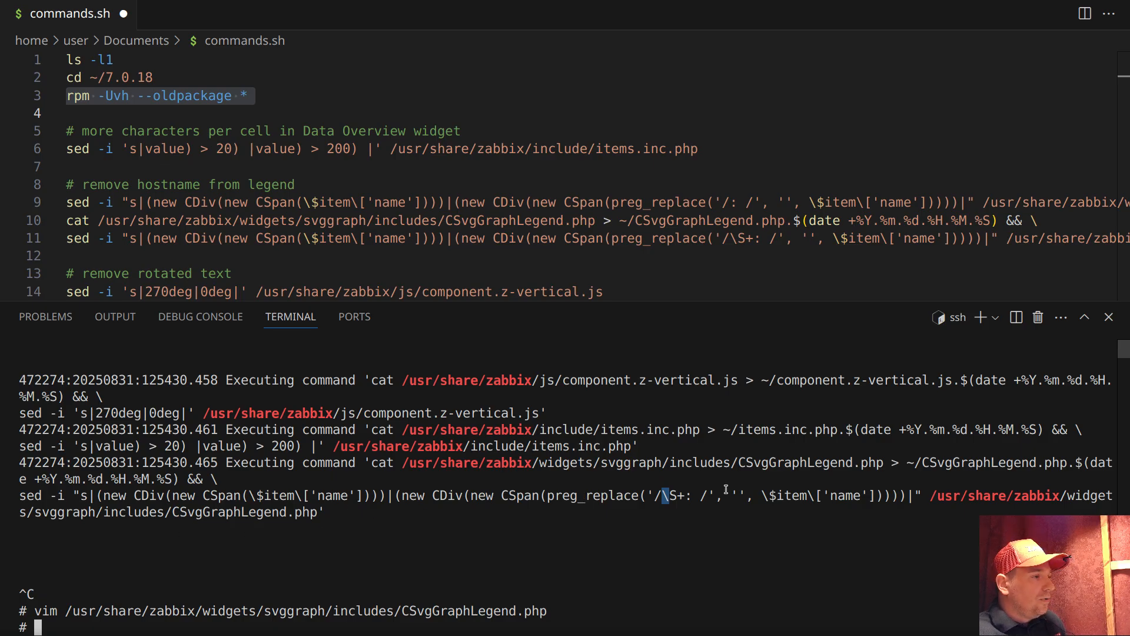
Switch to the browser, add a second backslash before S+ in the trigger description's preg_replace pattern, making it \\S+, and save the trigger
key(alt+Tab)
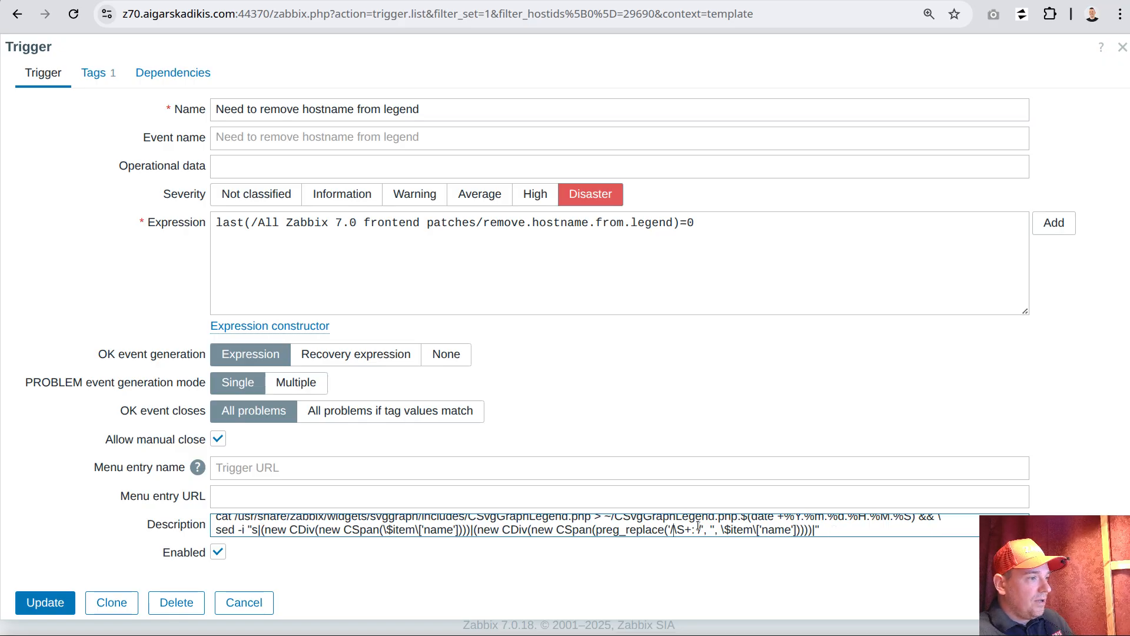
text(\)
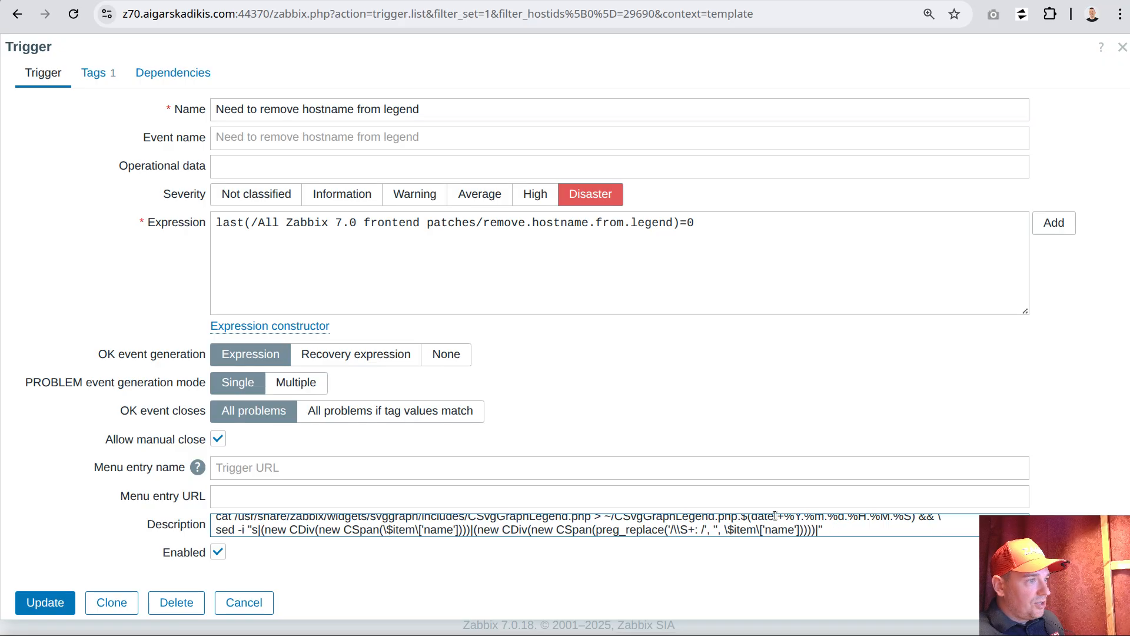
drag(674, 528, 682, 527)
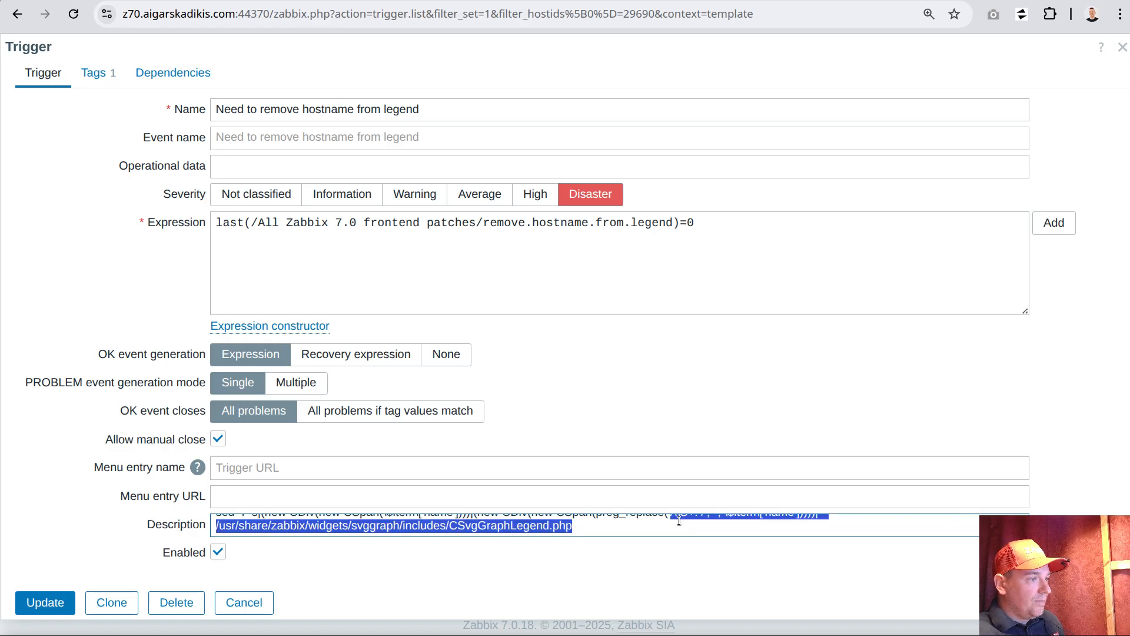
click(678, 520)
click(68, 606)
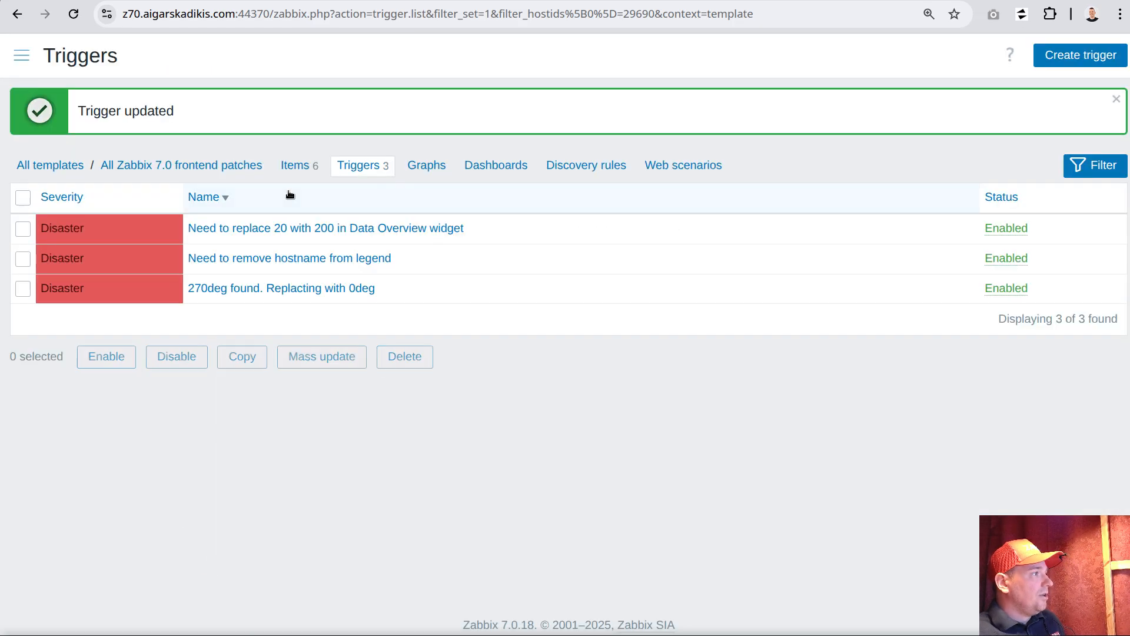
Switch to the VS Code terminal and change the working directory to ~/7.0.17
key(alt+Tab)
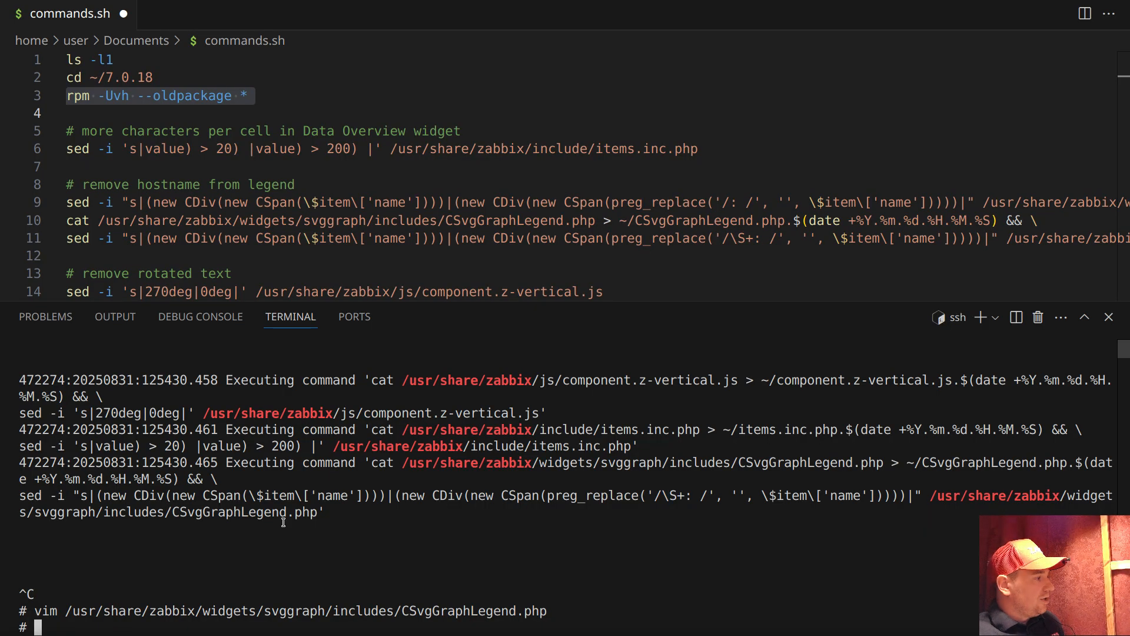
triple_click(98, 77)
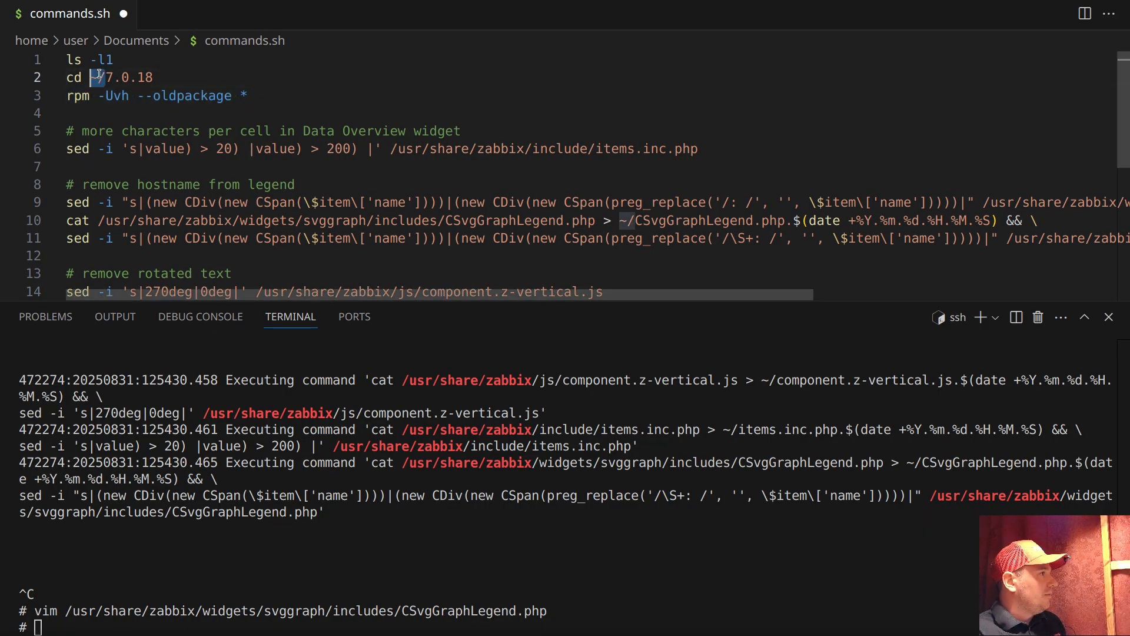
click(328, 489)
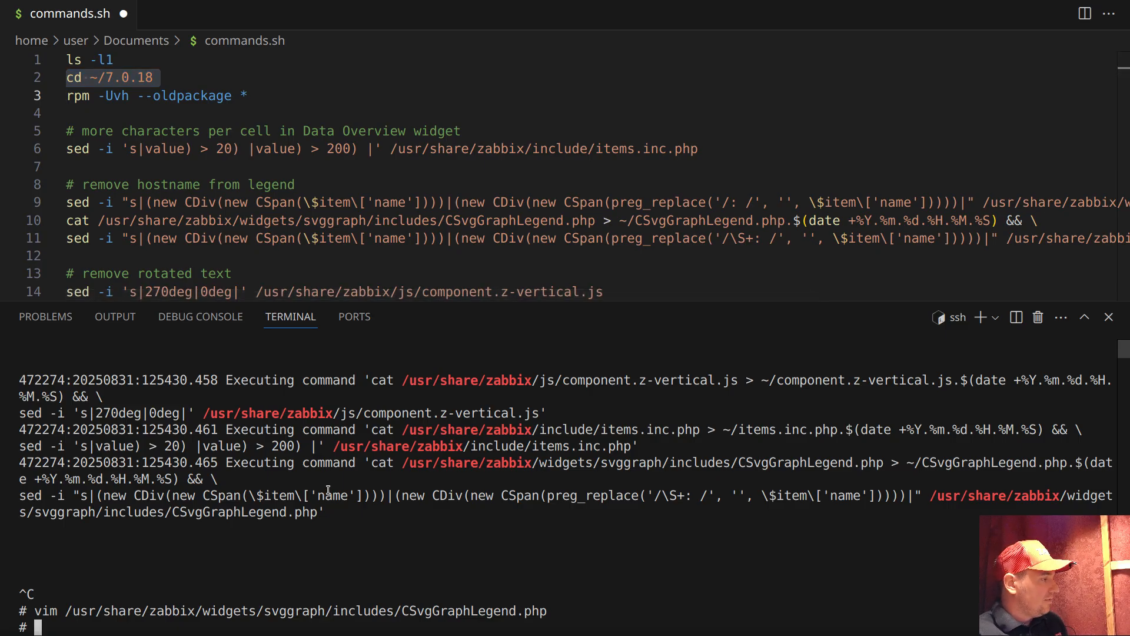
right_click(388, 542)
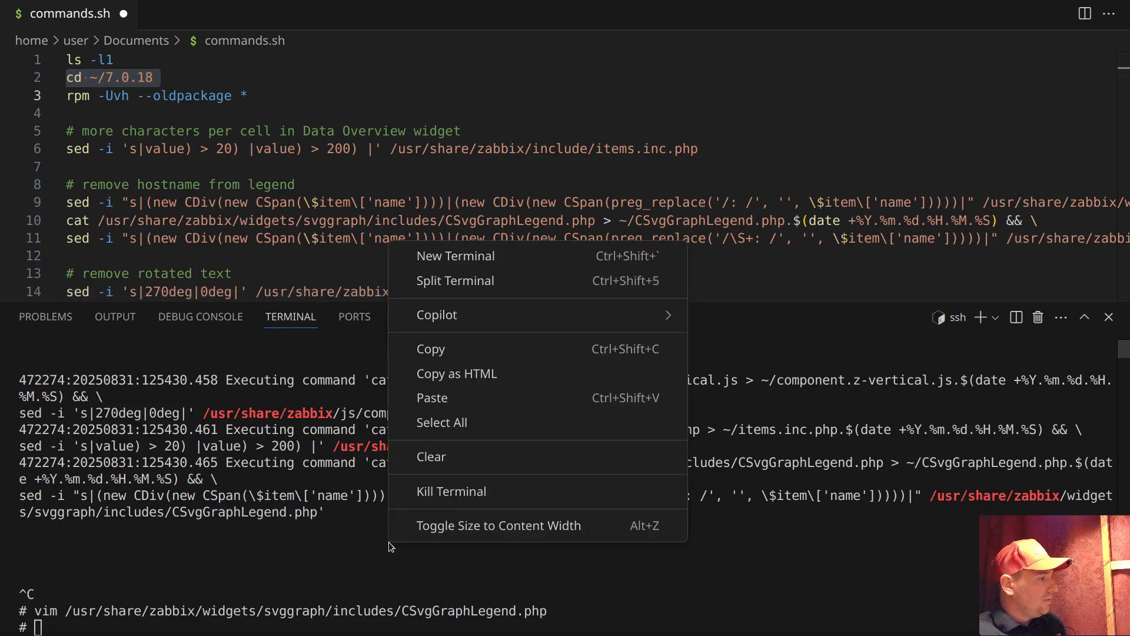
click(445, 398)
key(BackSpace)
key(BackSpace)
text(7)
key(Return)
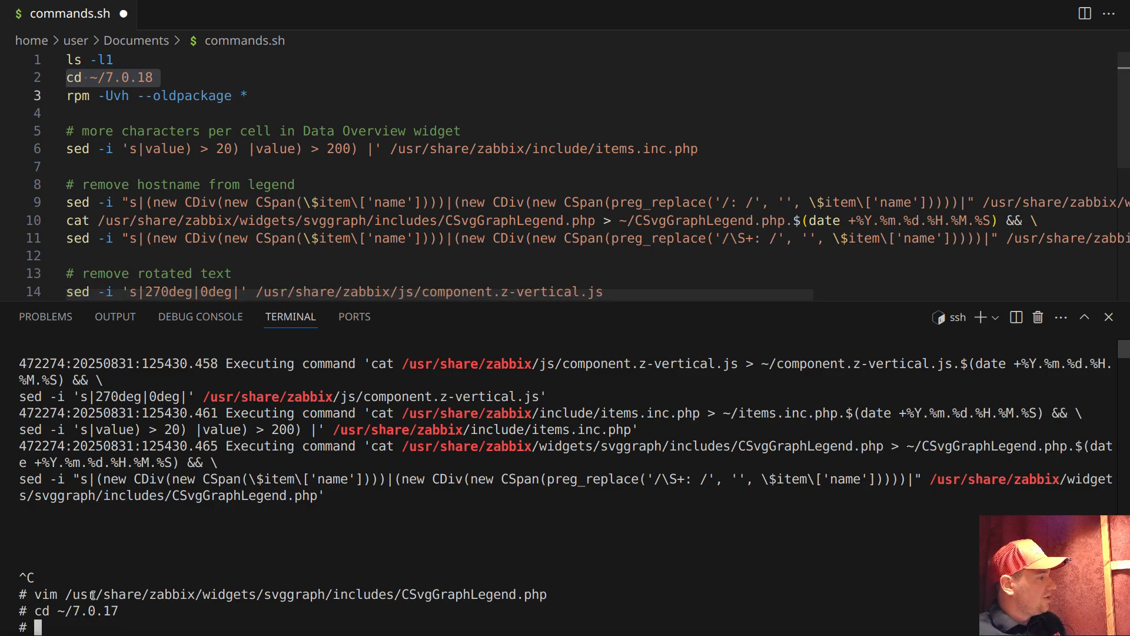
Install the 7.0.17 packages over the current version with rpm -Uvh --oldpackage *
triple_click(129, 92)
middle_click(246, 508)
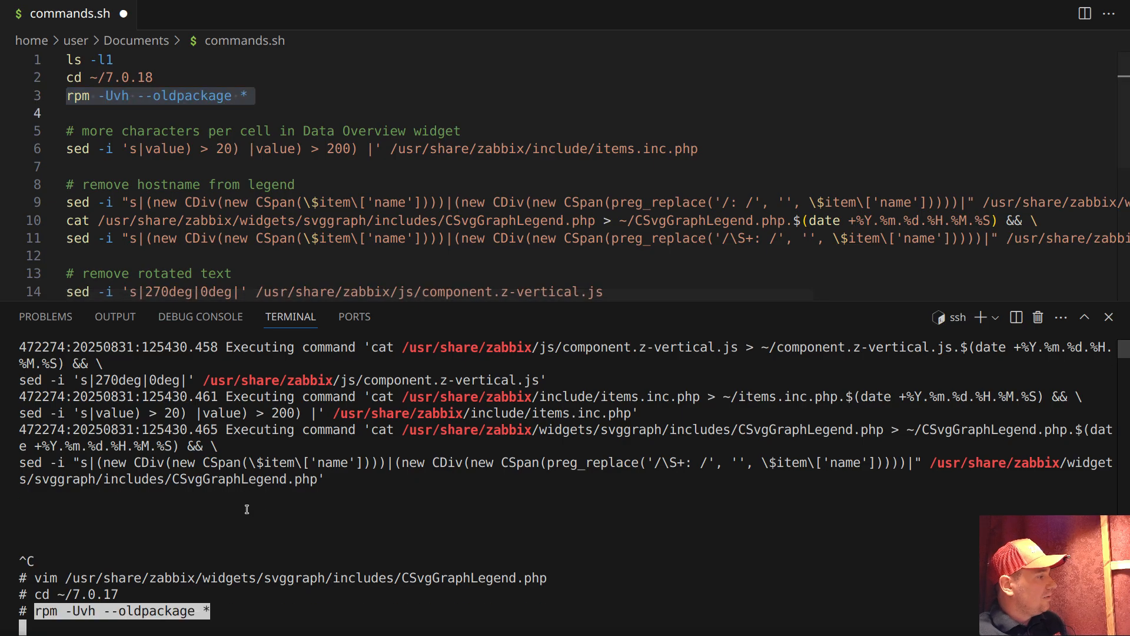
key(Return)
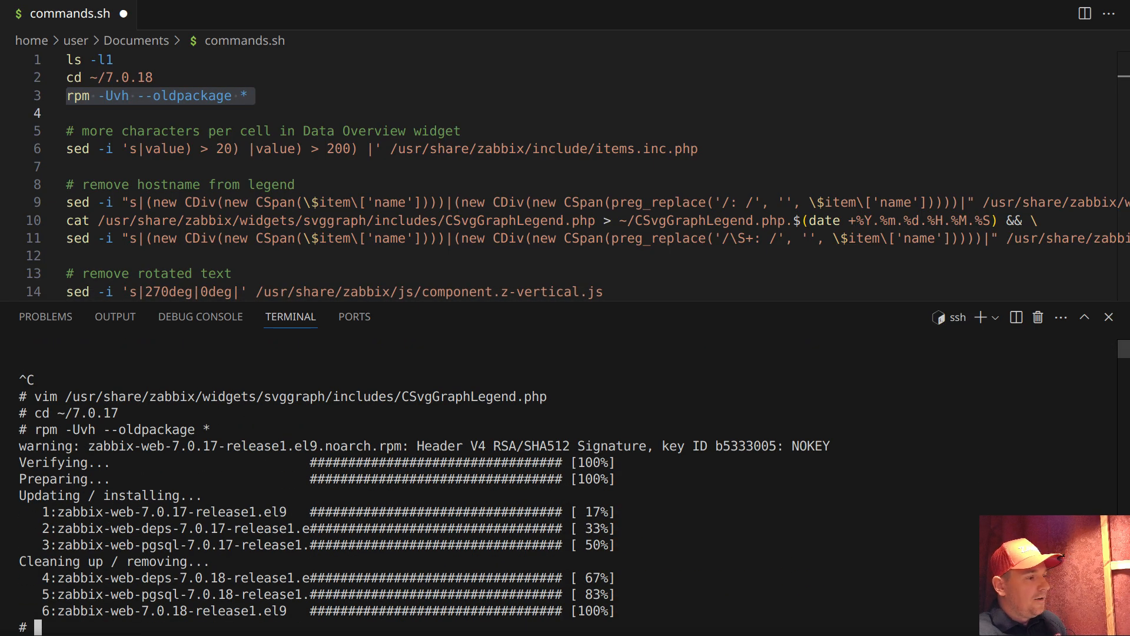
Switch to the browser, open the Problems page with the auto patch filter, and refresh it to check the status of the three patch triggers
key(alt+Tab)
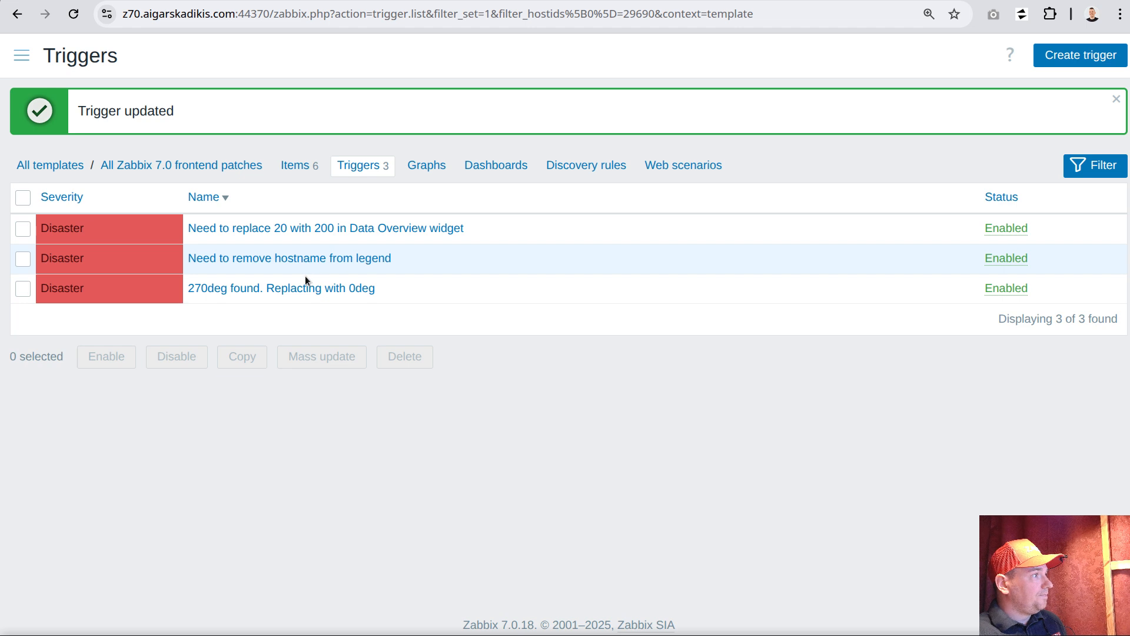
click(21, 55)
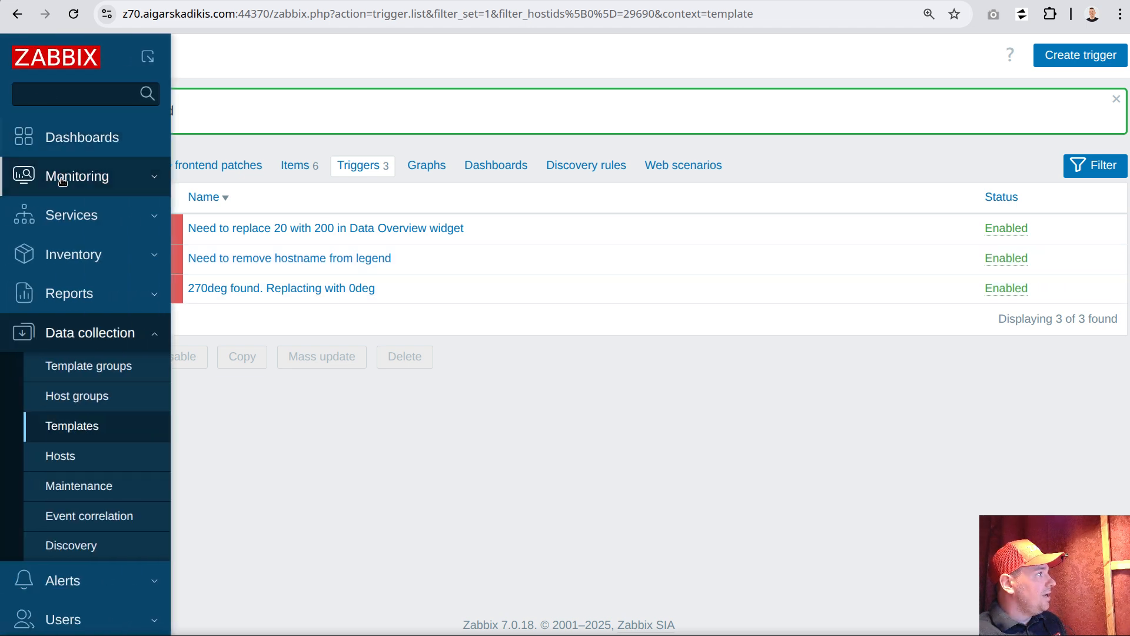
click(77, 176)
click(74, 214)
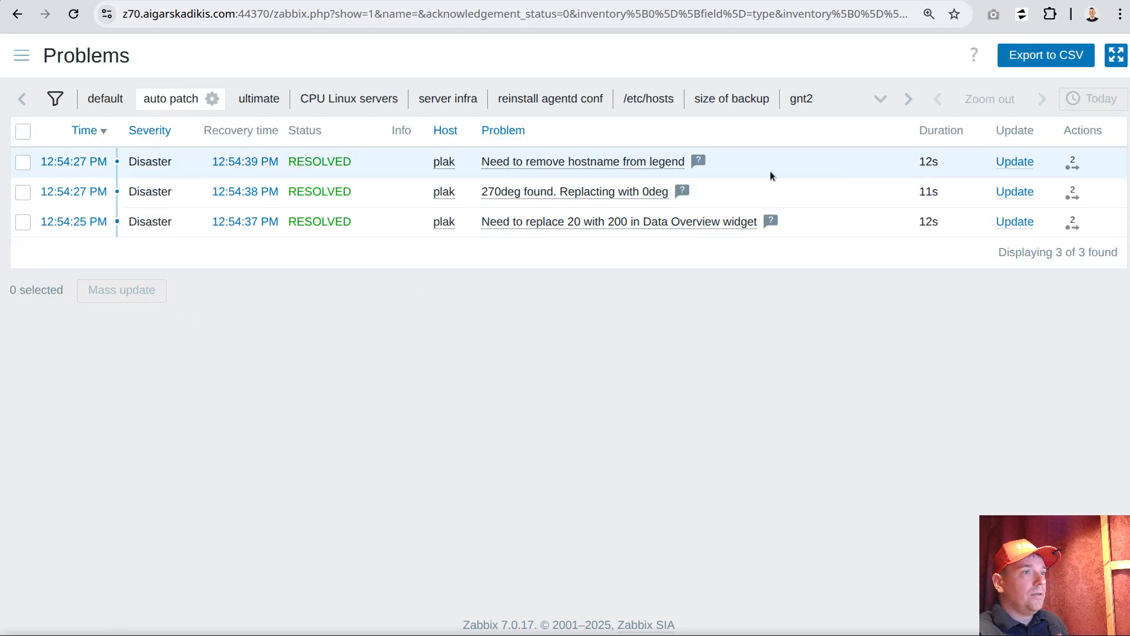
click(73, 13)
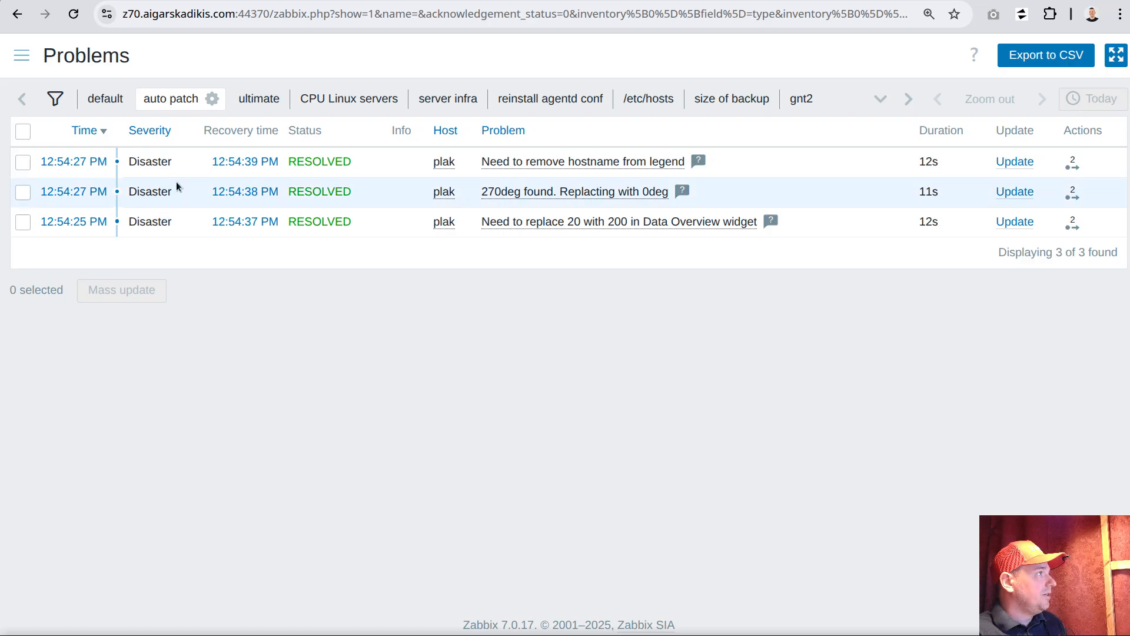
click(78, 17)
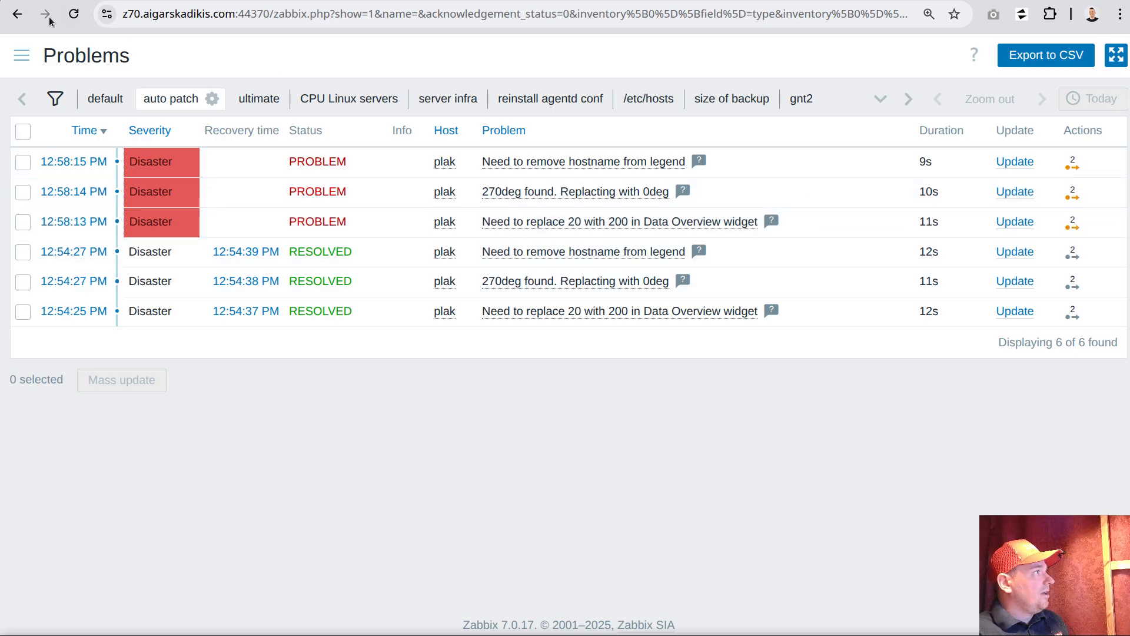
click(73, 14)
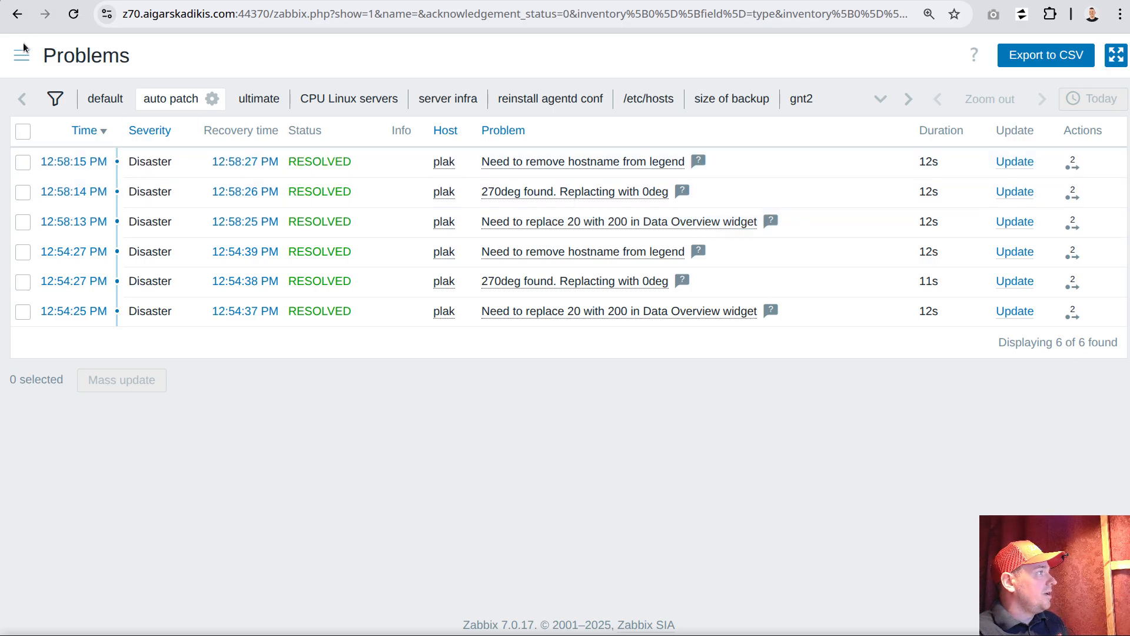
In the VS Code terminal, follow zabbix_agentd.log filtered for /usr/share/zabbix again and examine the backslashes before S+ in the legend sed command
key(alt+Tab)
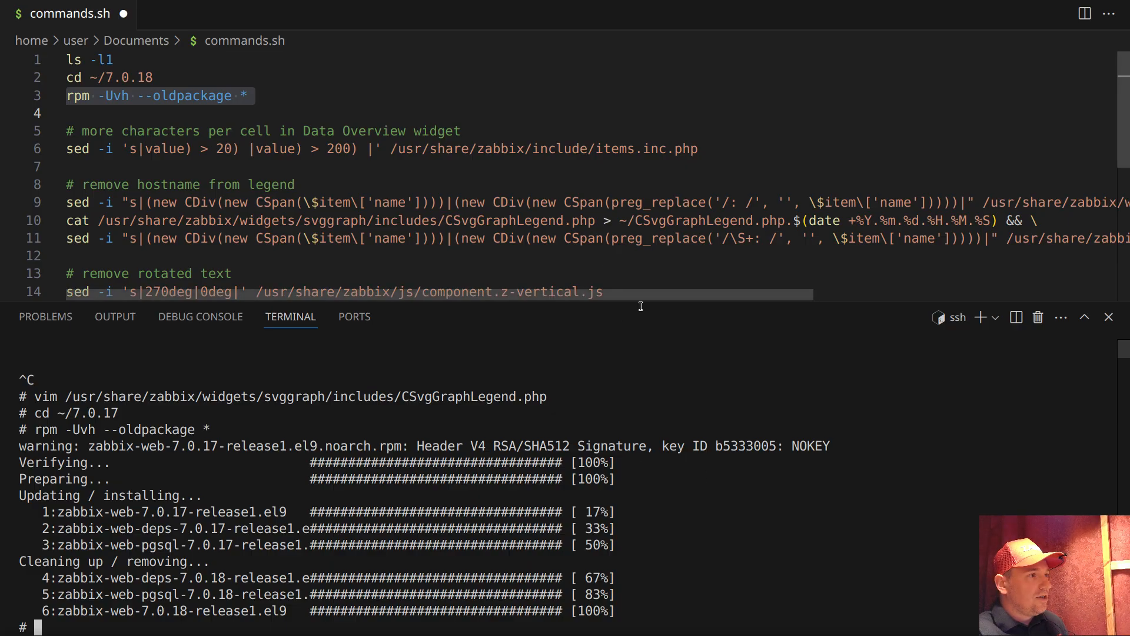
key(Return)
key(Return)
key(Return)
key(Up)
key(Up)
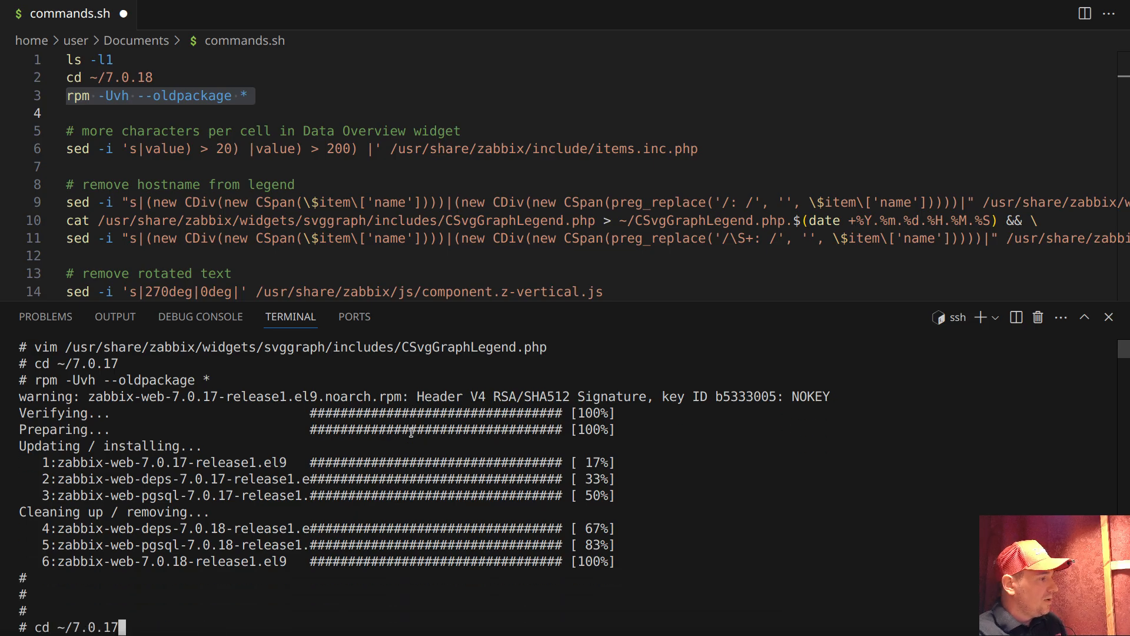
key(Up)
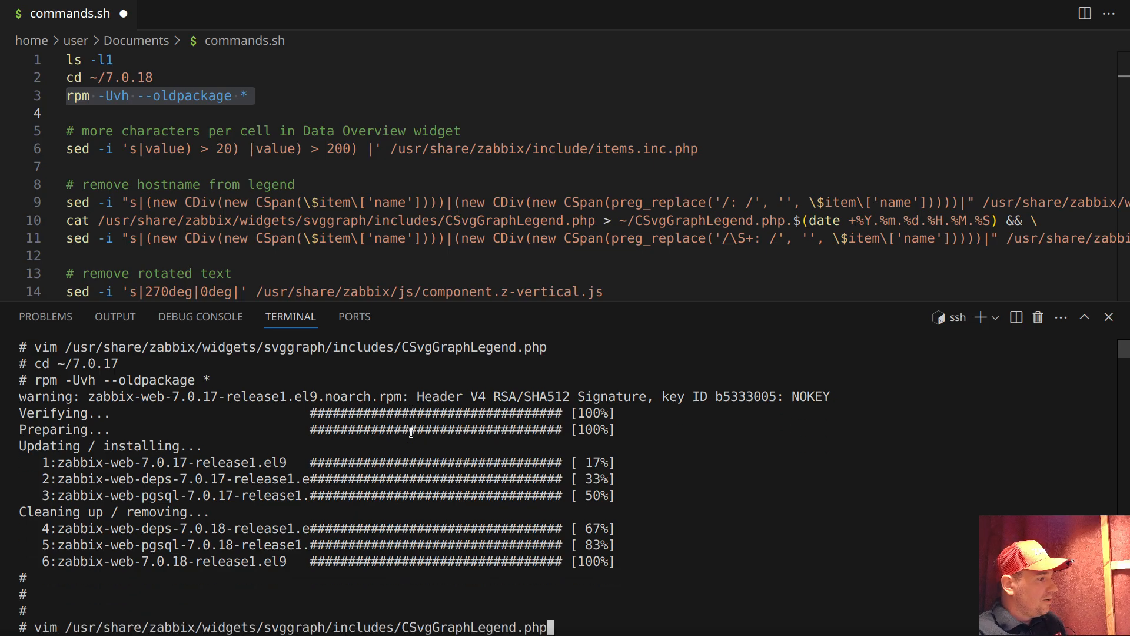
key(Up)
key(Return)
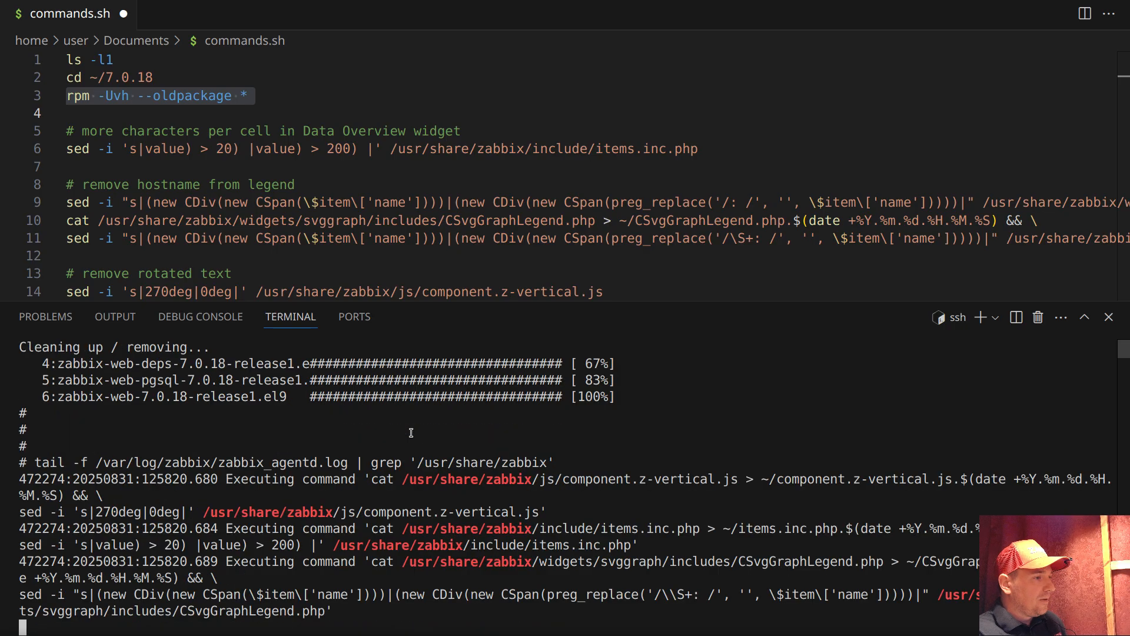
drag(664, 597, 676, 597)
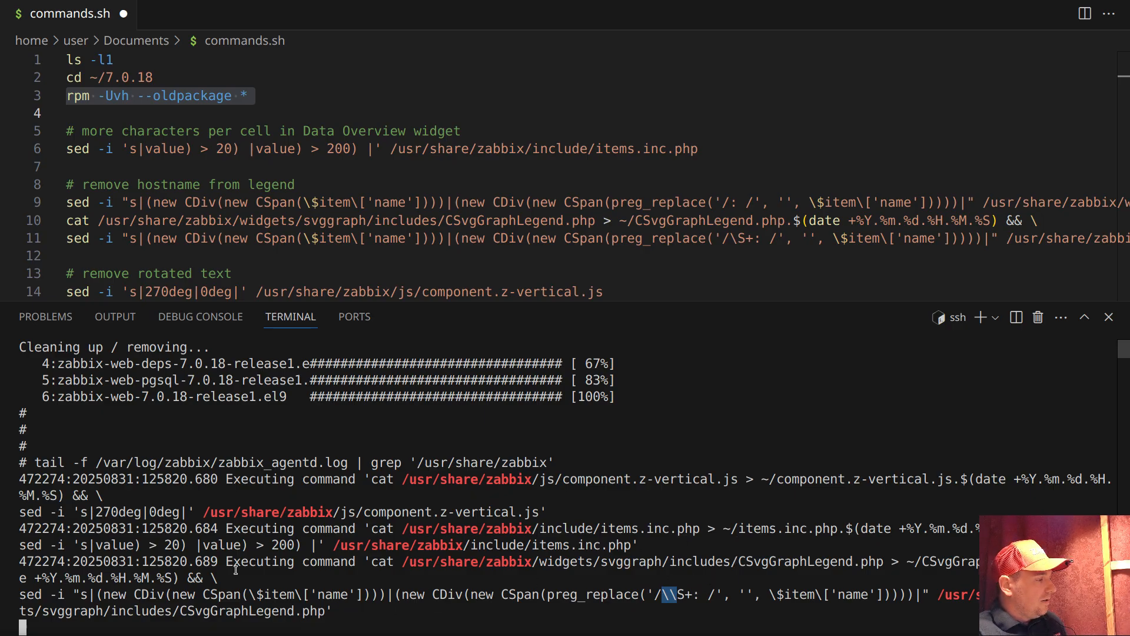
Stop following the log, open /usr/share/zabbix/widgets/svggraph/includes/CSvgGraphLegend.php in vim, and inspect its preg_replace pattern
key(ctrl+c)
double_click(186, 595)
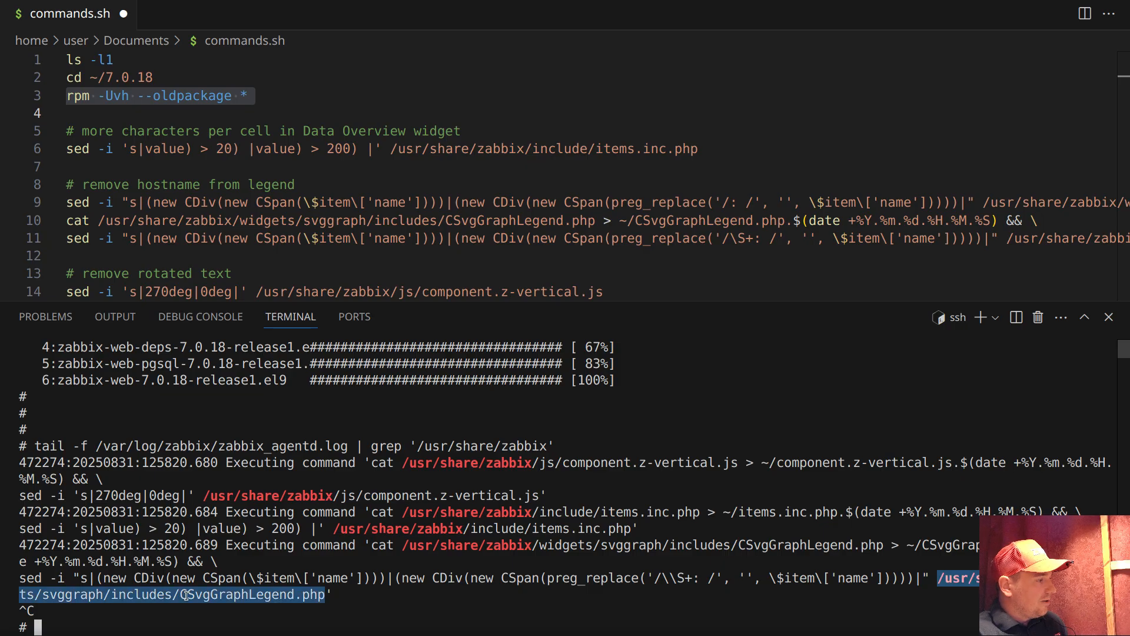
text(vim)
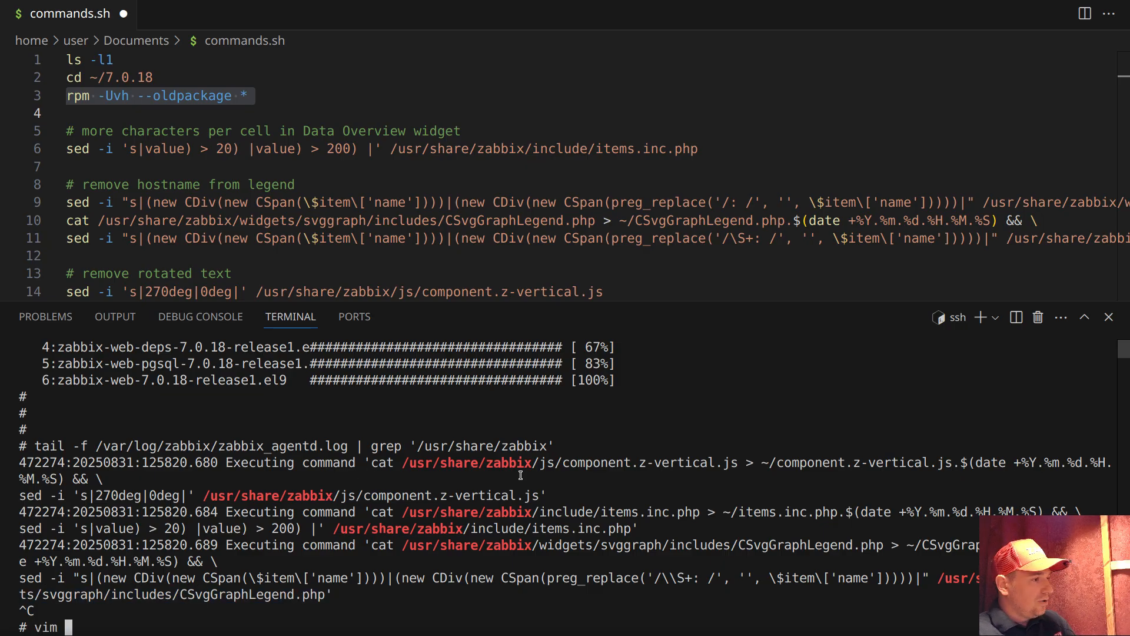
key(ctrl+shift+v)
key(Return)
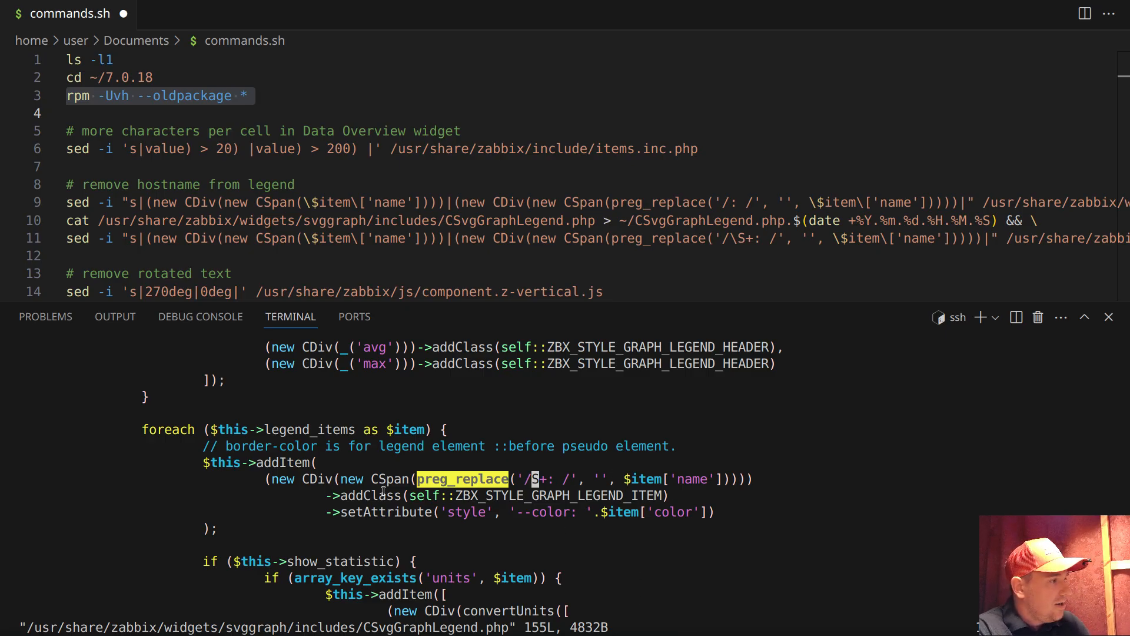
From the browser's Problems page, open the "Need to remove hostname from legend" trigger, extend its description's pattern to \\\S+, and save it
key(alt+Tab)
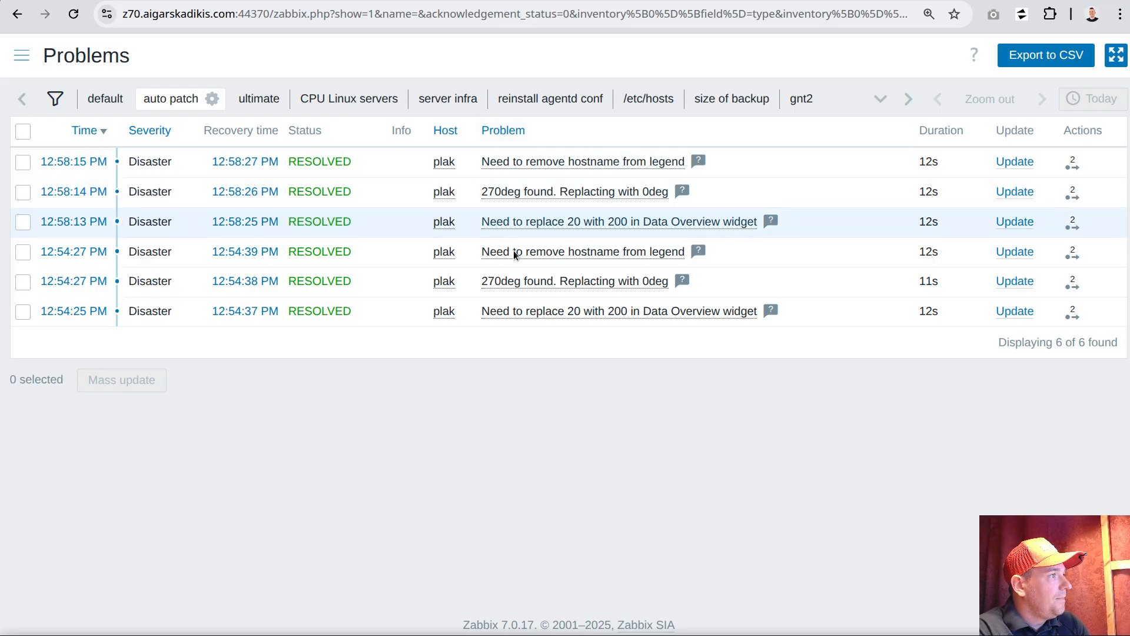
click(607, 167)
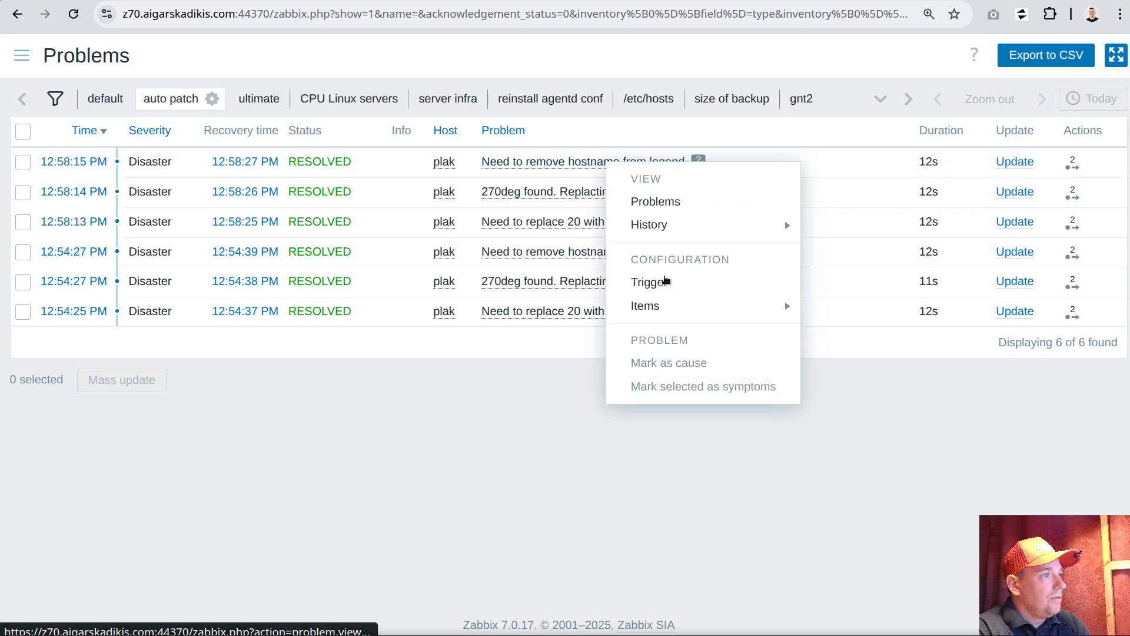
click(663, 282)
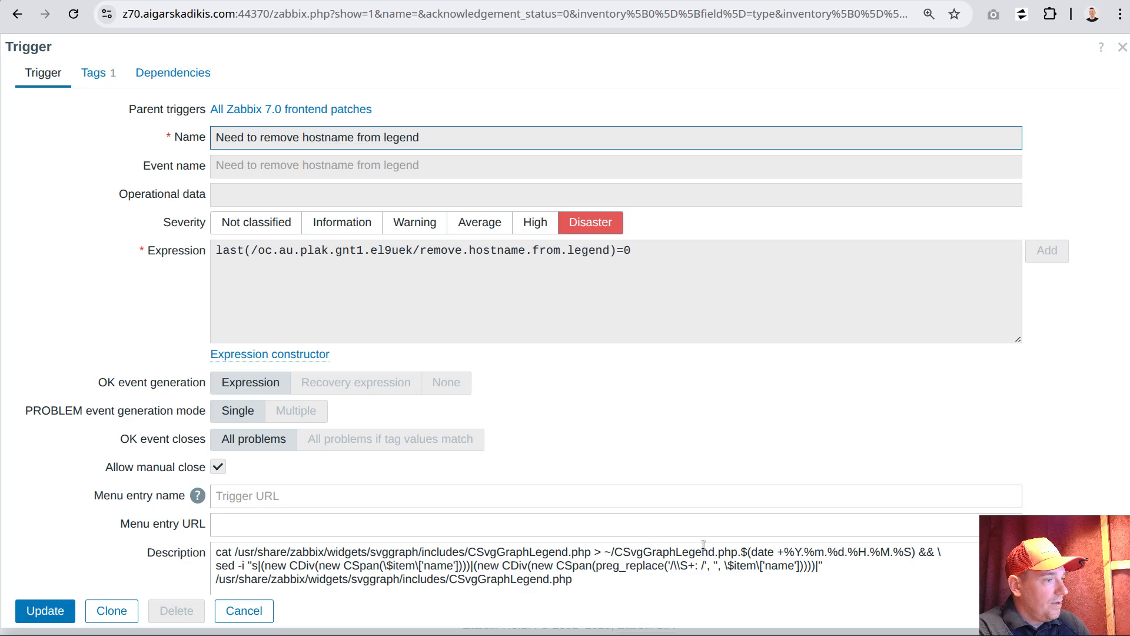
click(682, 570)
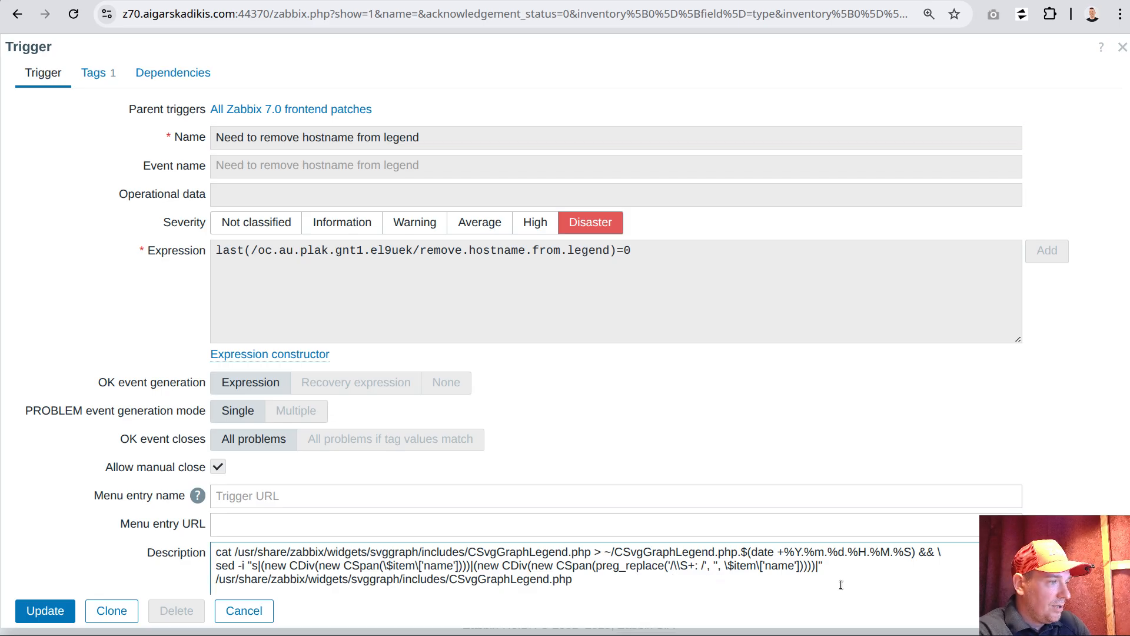
text(\)
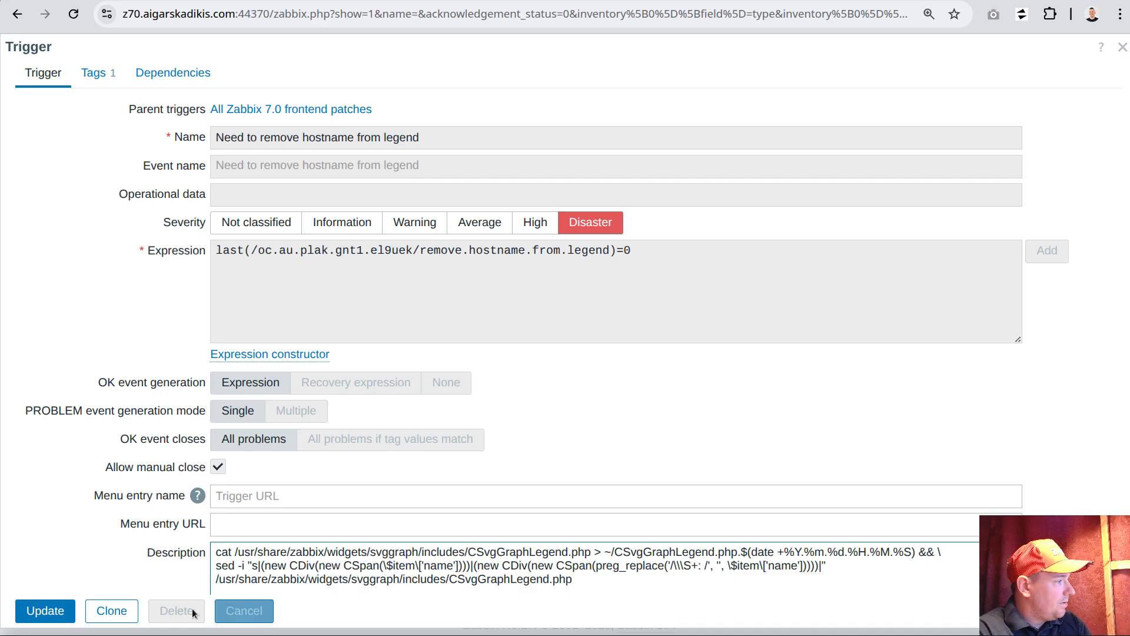
click(43, 612)
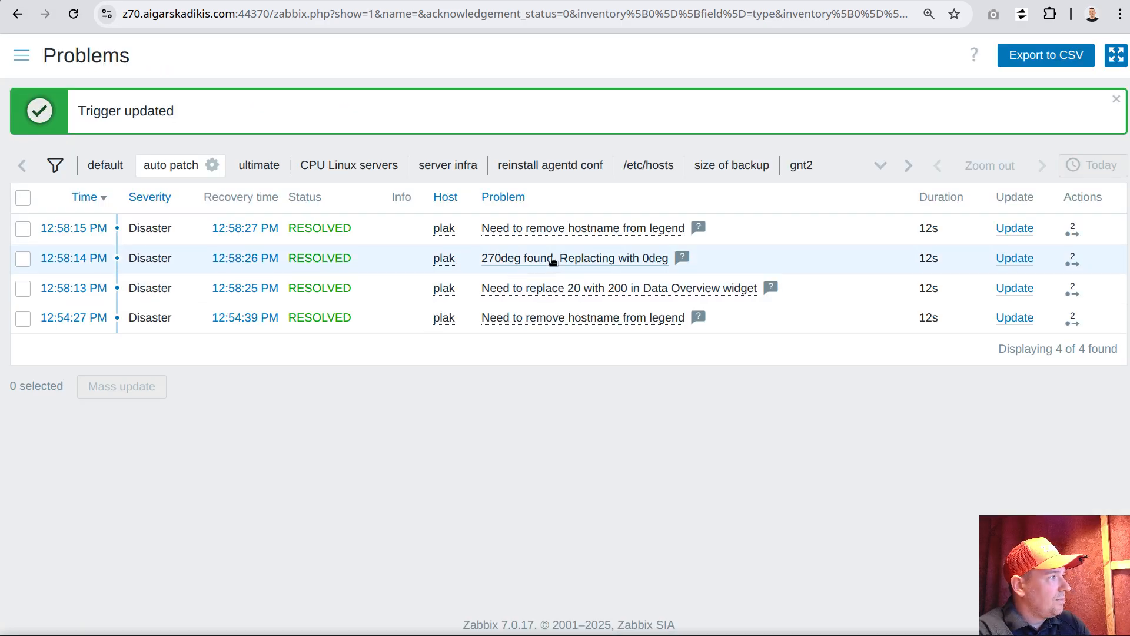
Return to the VS Code terminal, quit vim, and change the working directory to ~/7.0.18
key(alt+Tab)
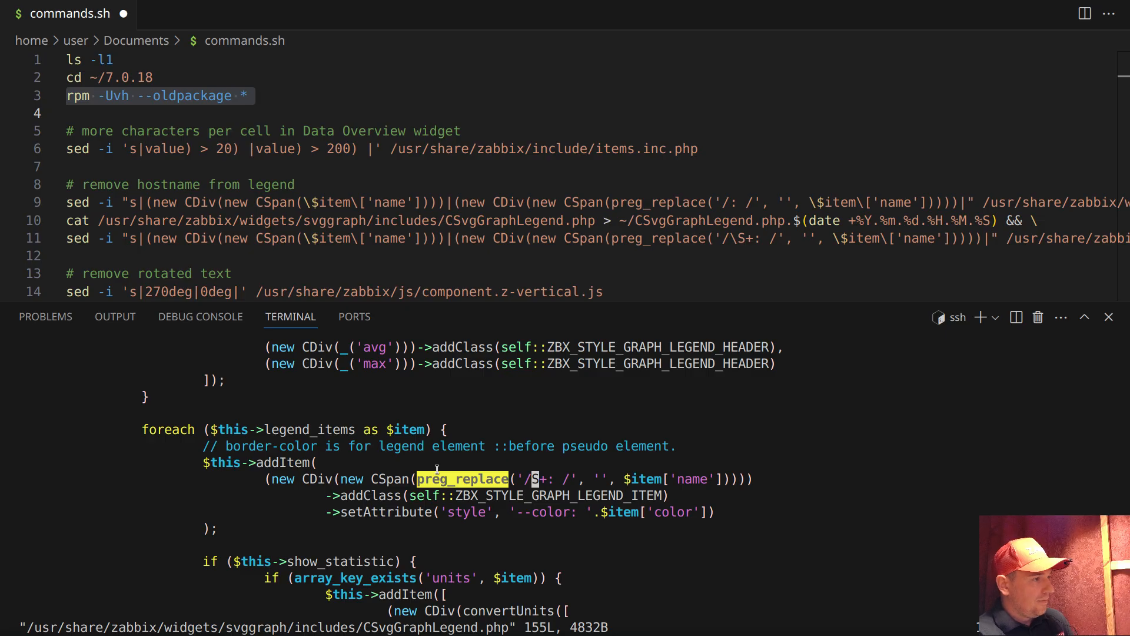
text(:q)
key(Return)
key(Return)
key(Return)
key(Up)
key(Up)
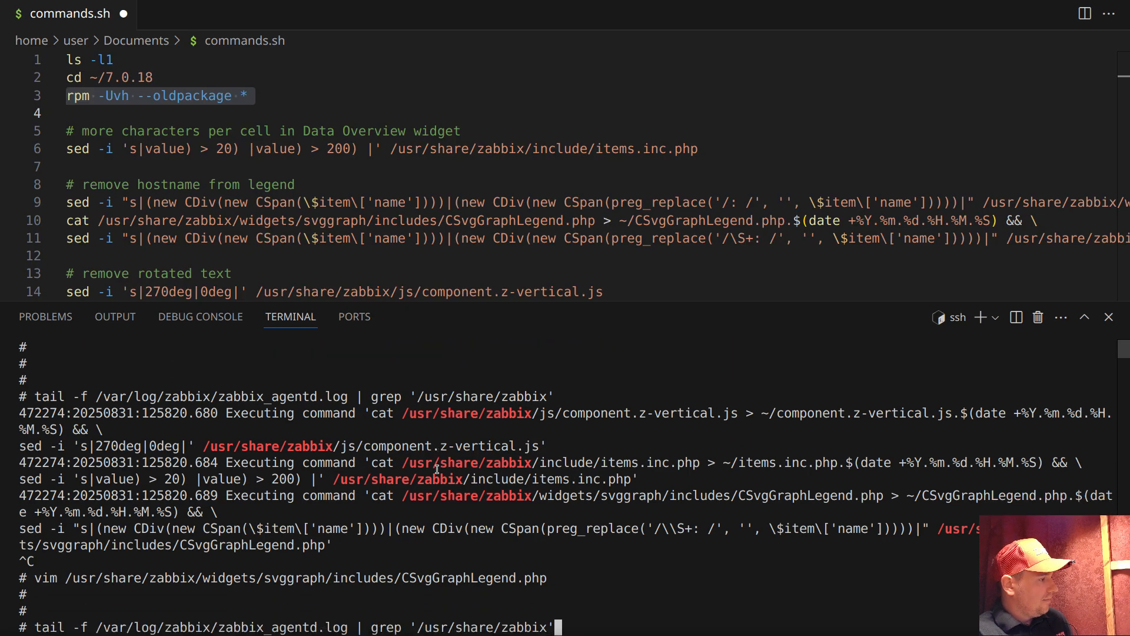
key(Up)
In the ~/7.0.18 directory, install the packages by running rpm -Uvh --oldpackage *
key(Up)
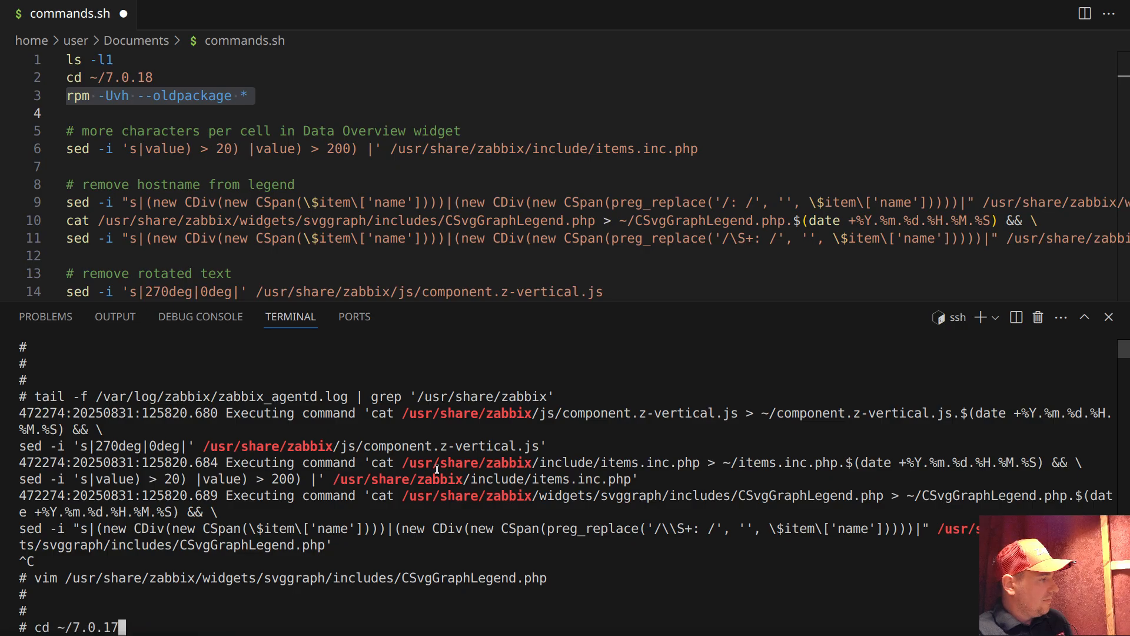
key(BackSpace)
text(8)
key(Return)
key(Return)
key(Return)
key(Up)
key(Up)
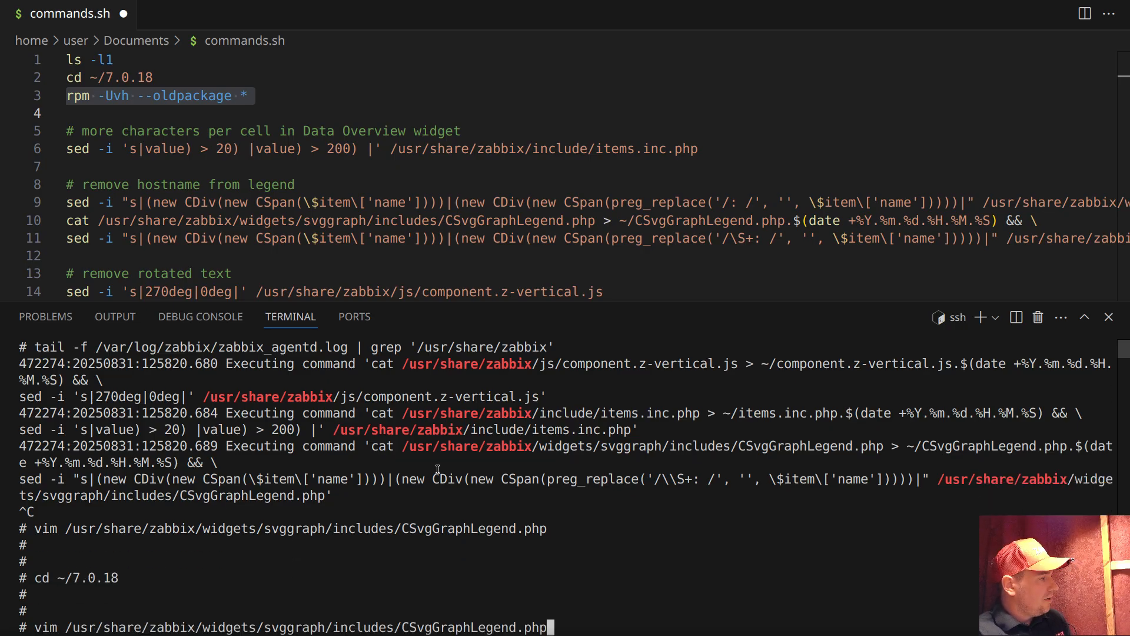
key(Up)
key(Up)
key(Return)
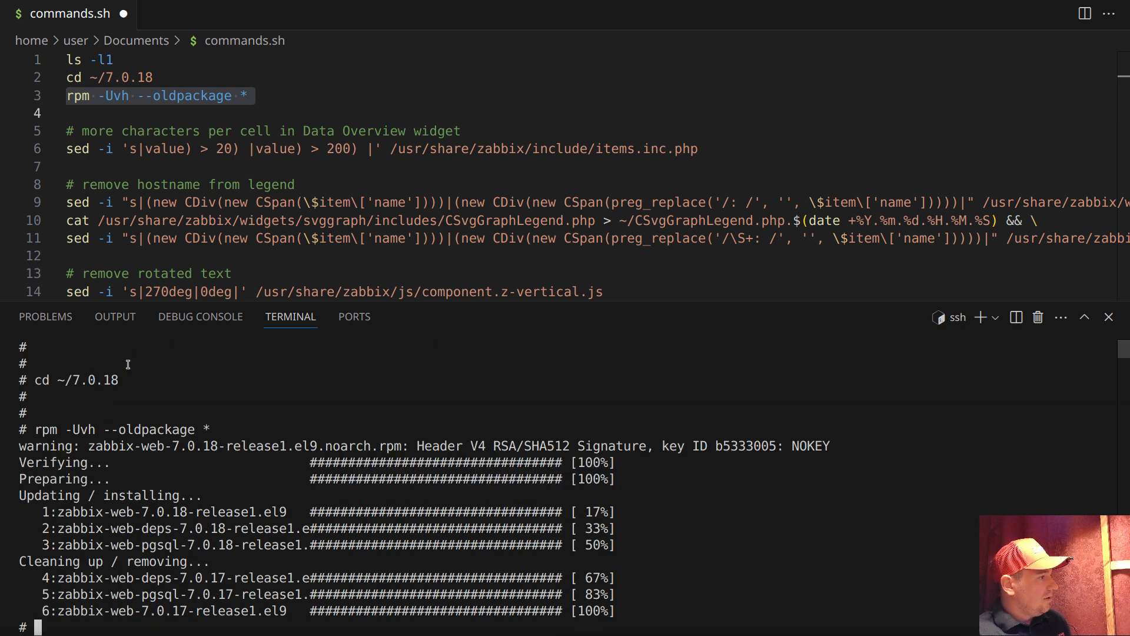
Switch to the browser and reload the Problems page repeatedly to monitor the auto patch problems
key(alt+Tab)
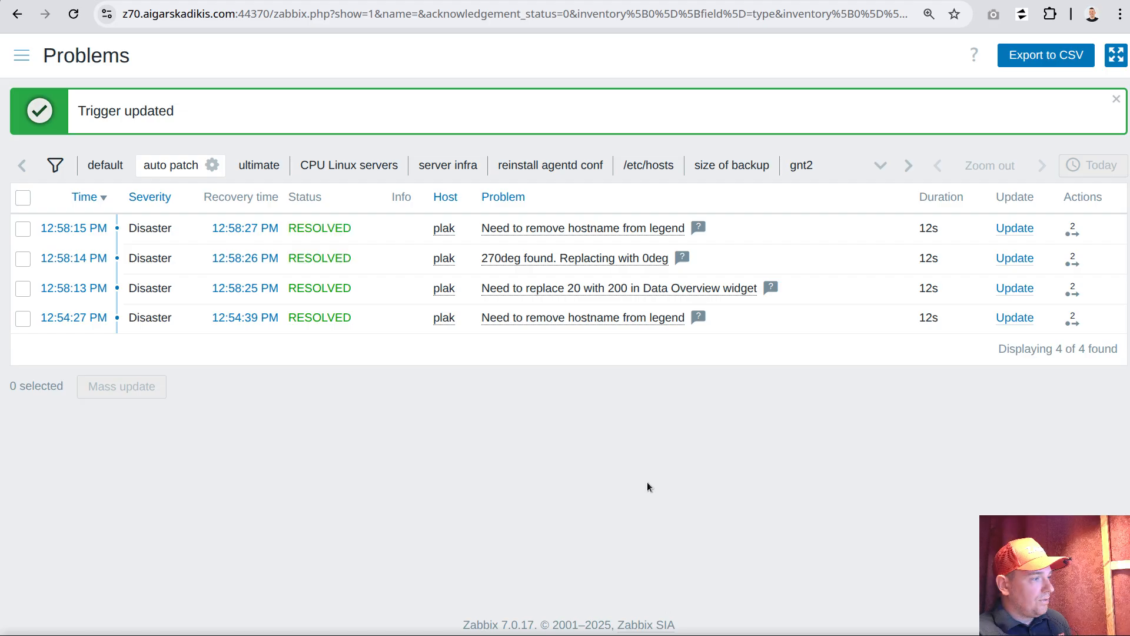
key(F5)
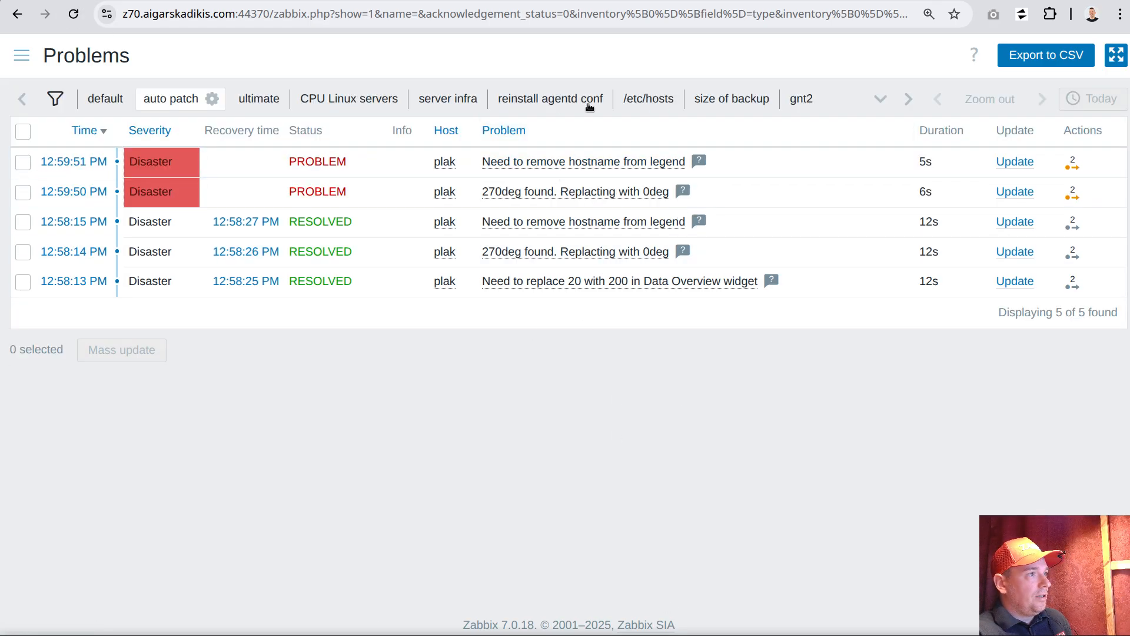
click(73, 14)
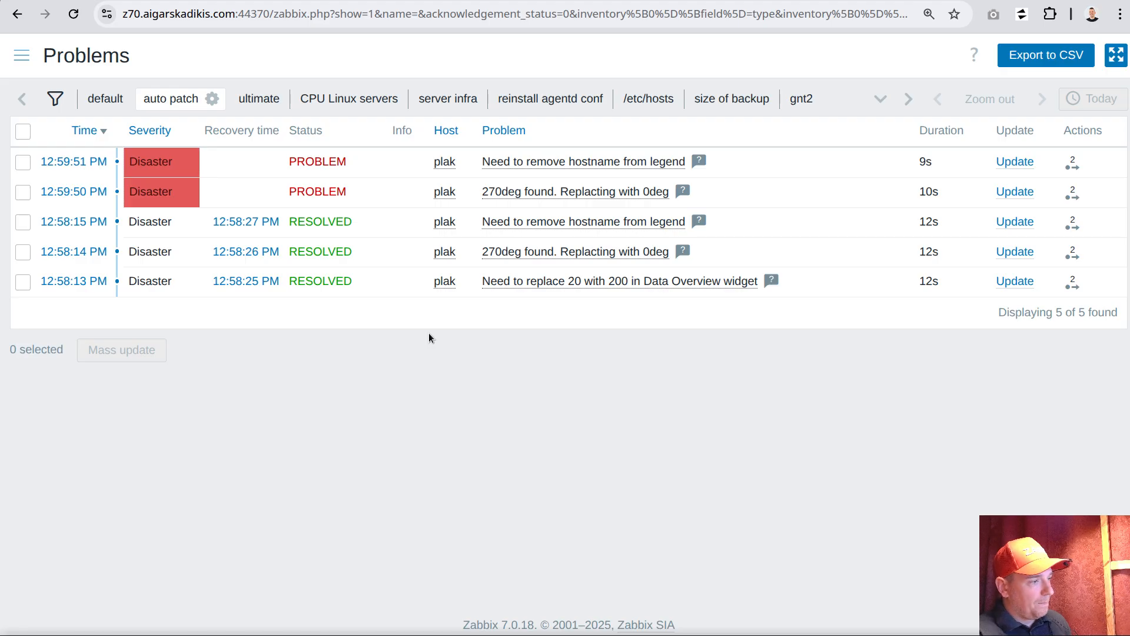
click(74, 14)
click(74, 14)
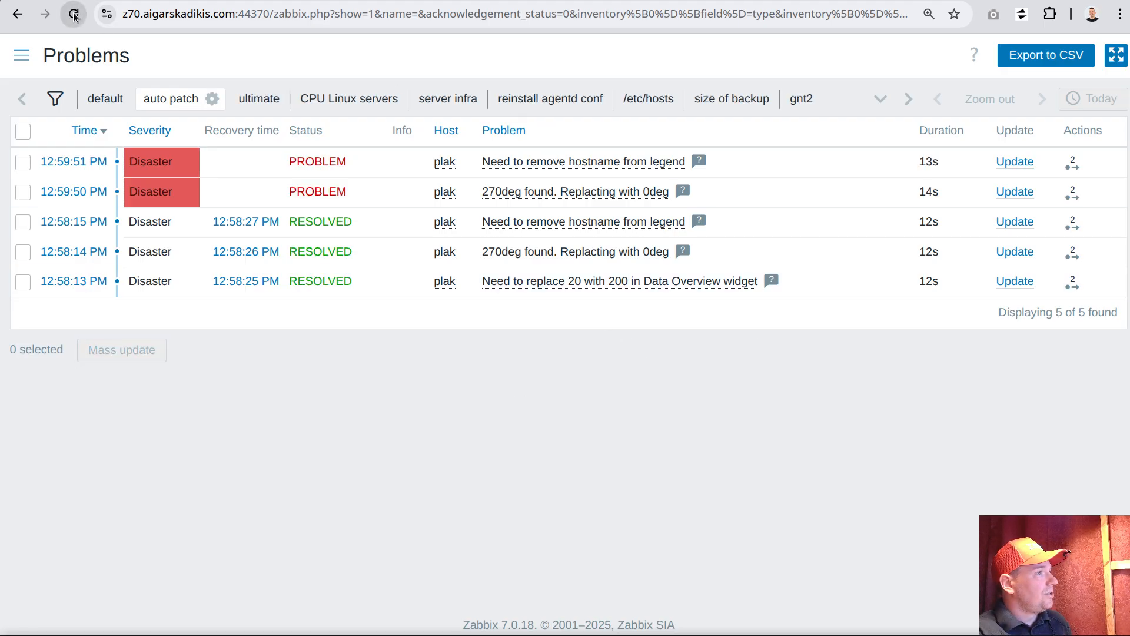
click(75, 15)
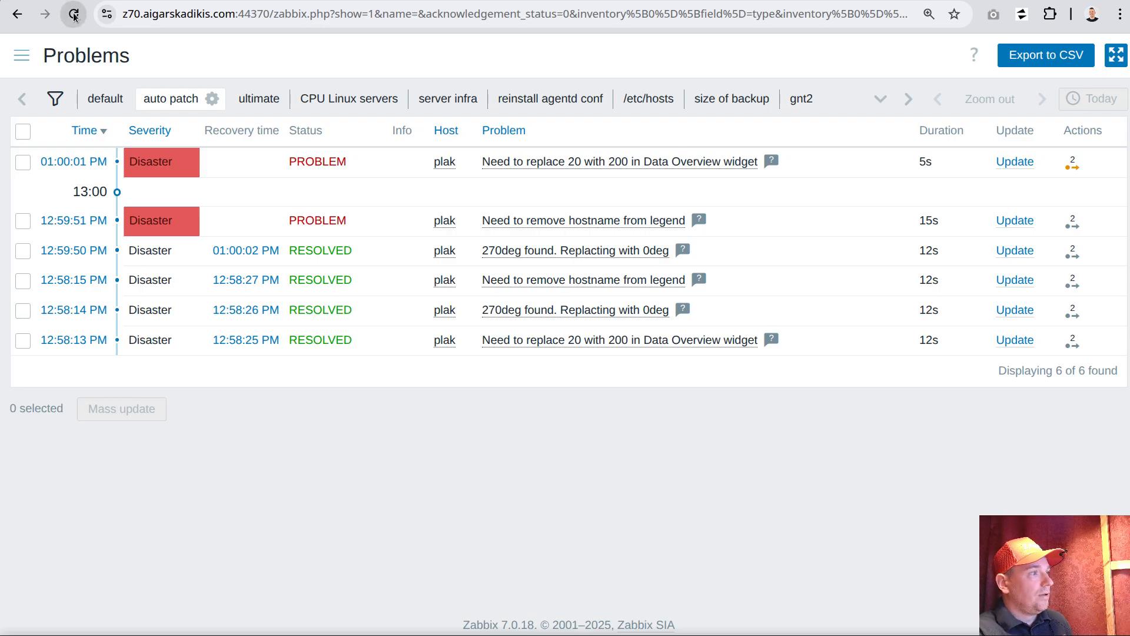
In the VS Code terminal, open CSvgGraphLegend.php in vim, examine the backslash before S+ in the preg_replace pattern, and quit vim
key(alt+Tab)
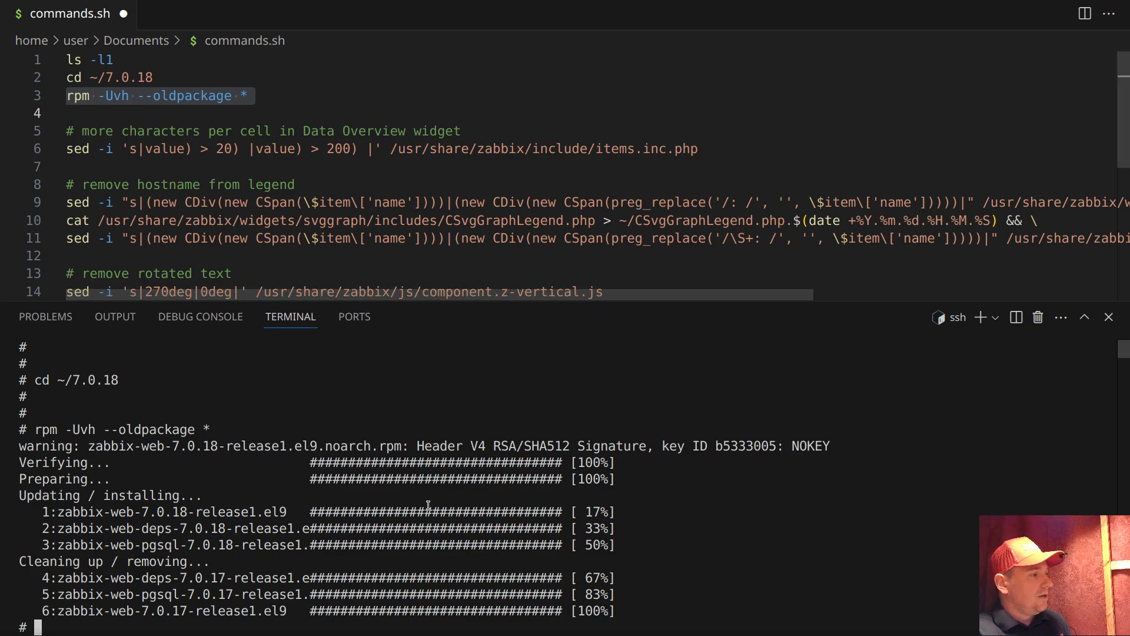
key(Up)
key(Up)
key(Up)
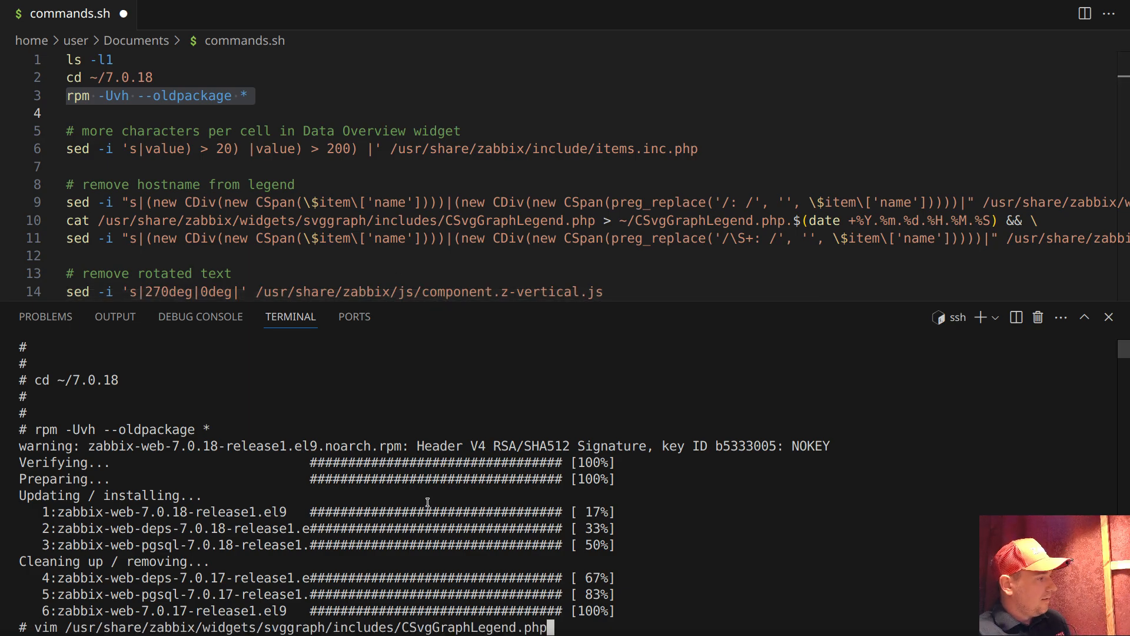
key(Return)
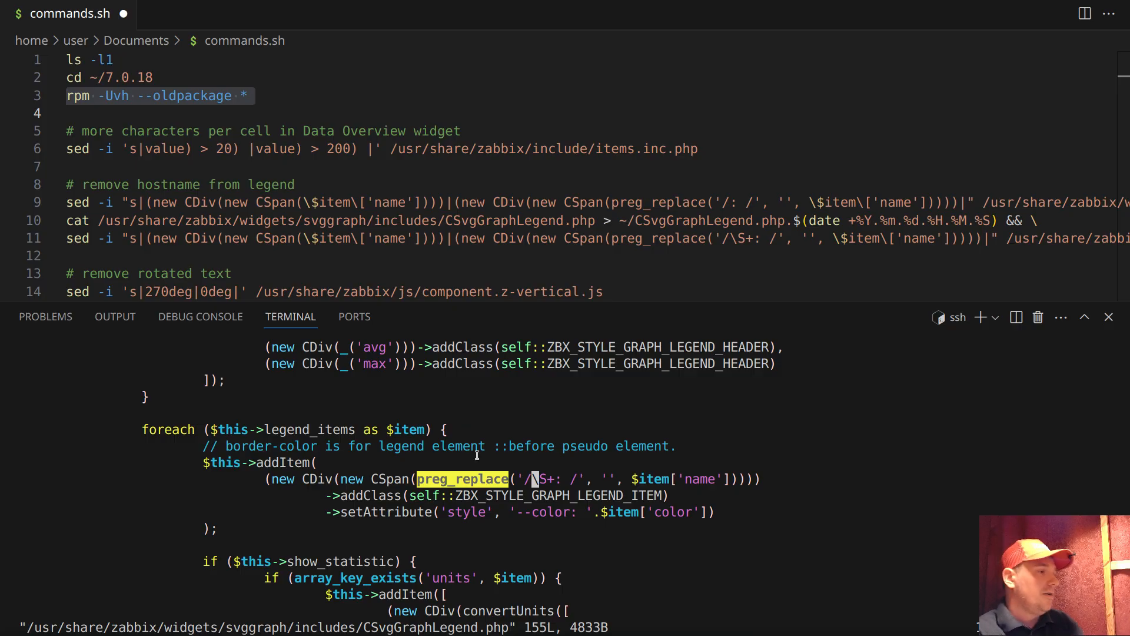
drag(534, 479, 569, 479)
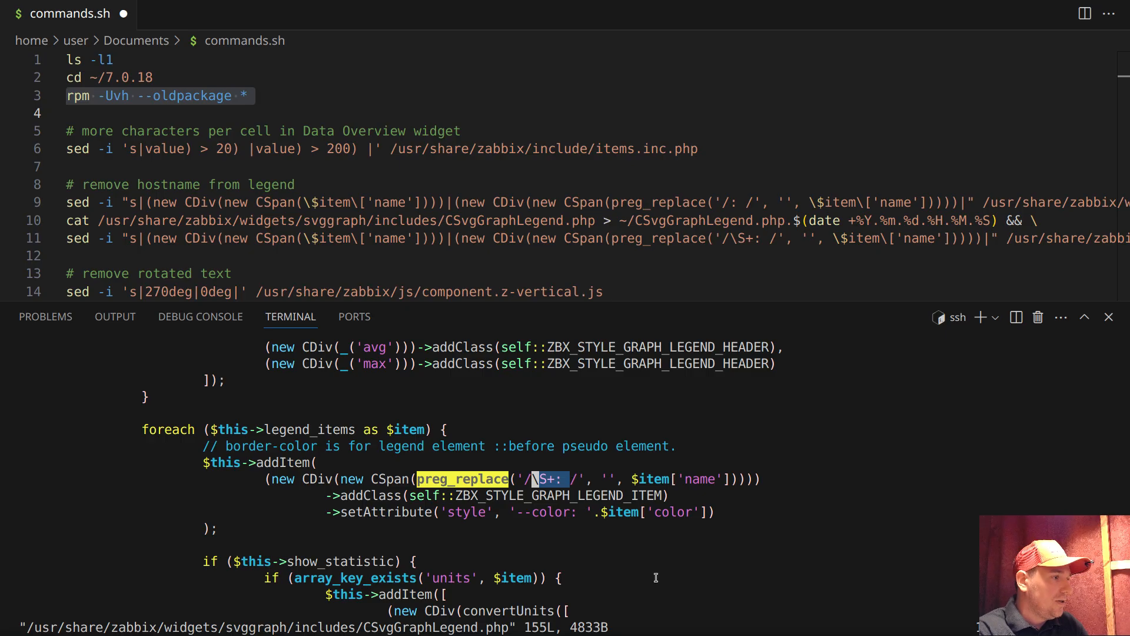
click(535, 479)
mouse_move(532, 478)
mouse_down()
mouse_move(577, 478)
mouse_move(535, 479)
mouse_up()
click(550, 479)
click(548, 478)
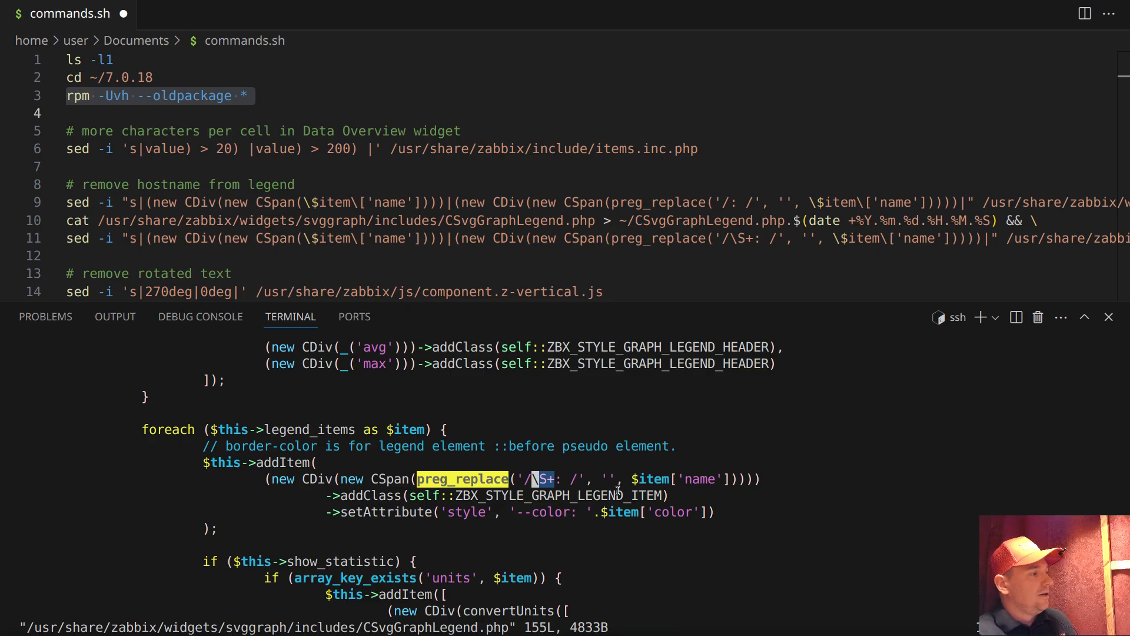
text(:q!)
key(Return)
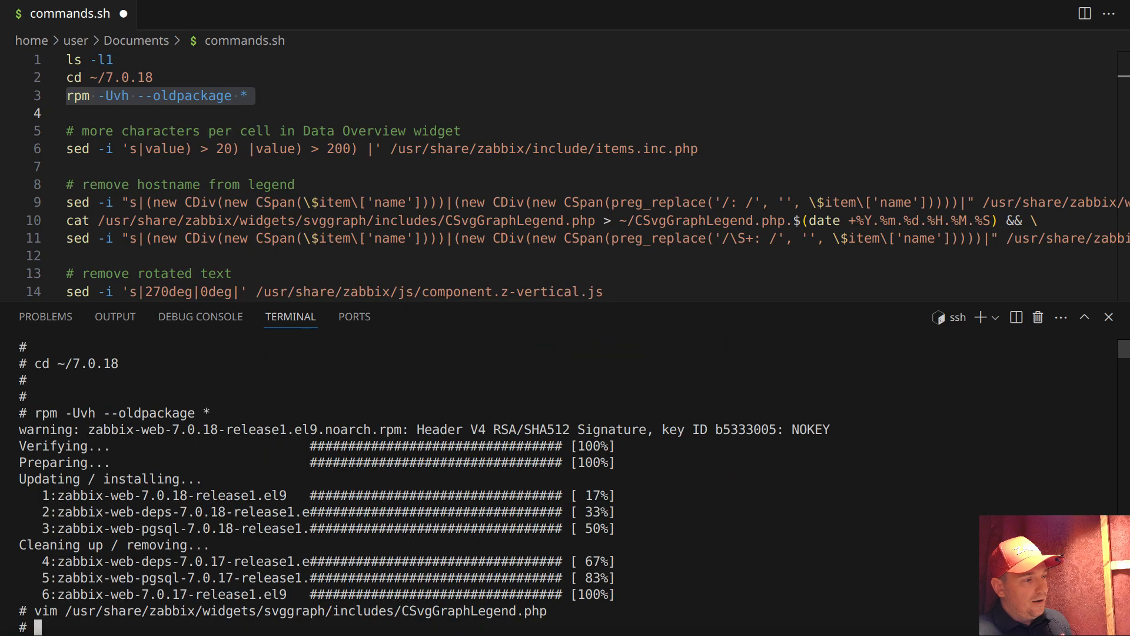
In the browser, refresh the Problems page, open the plak host's dashboards, and check the Memory graph's legend labels for the hostname
key(alt+Tab)
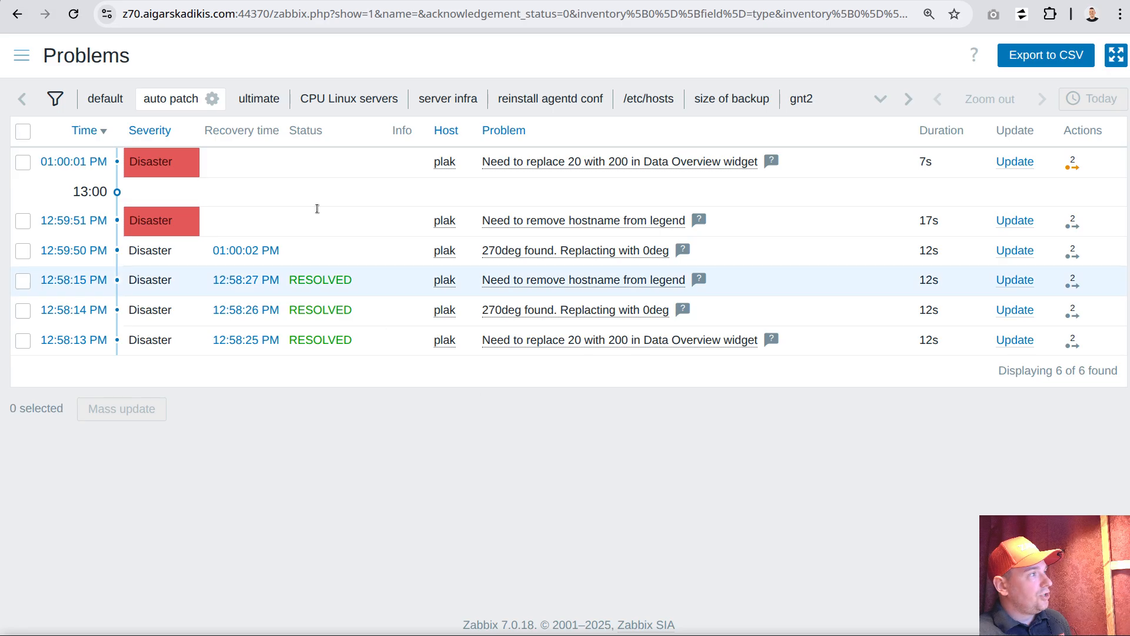
click(73, 13)
click(22, 55)
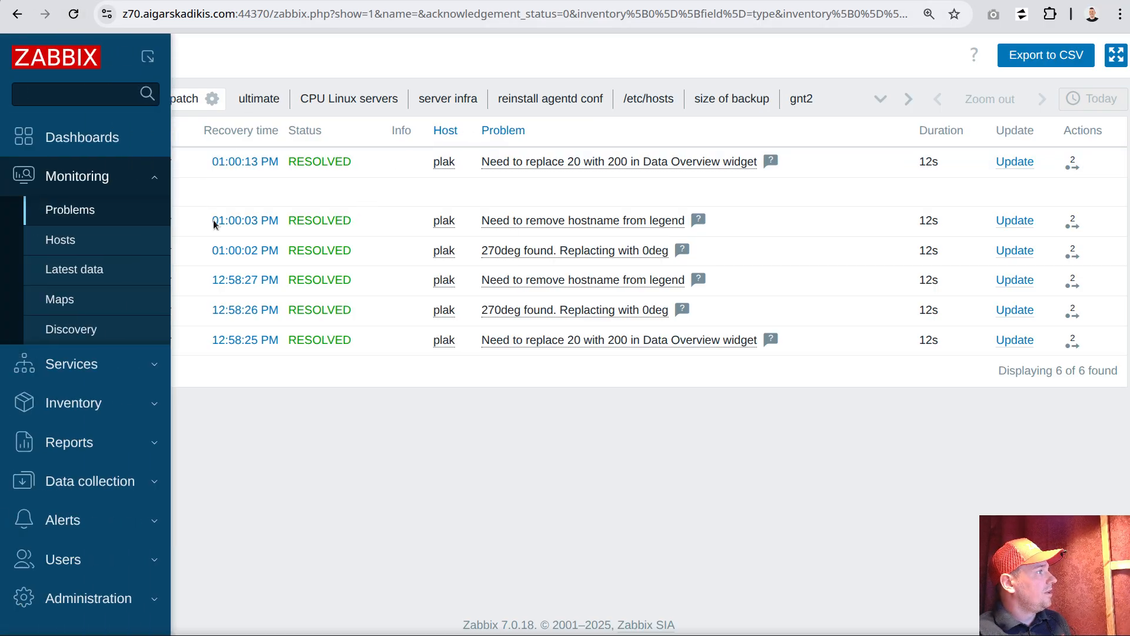
click(444, 162)
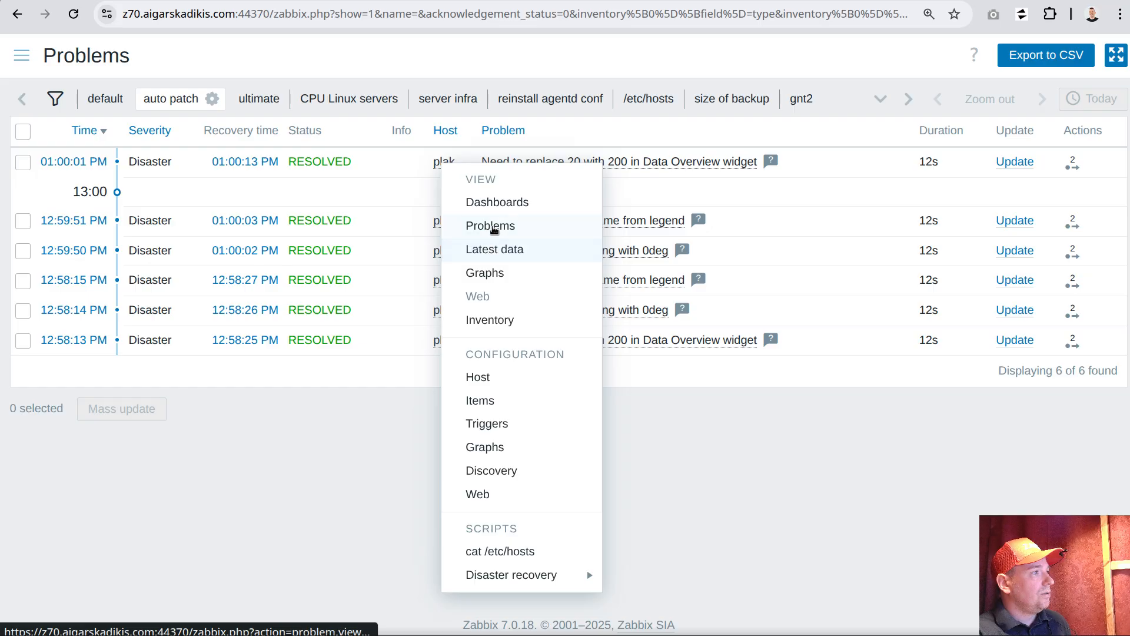
click(495, 203)
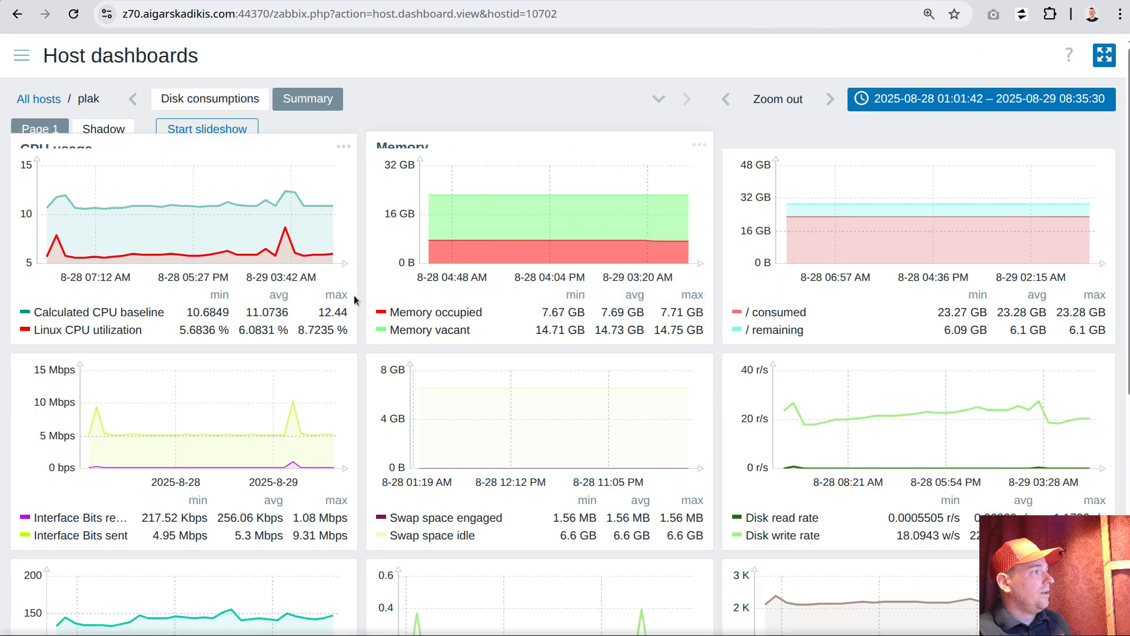
drag(390, 312, 484, 316)
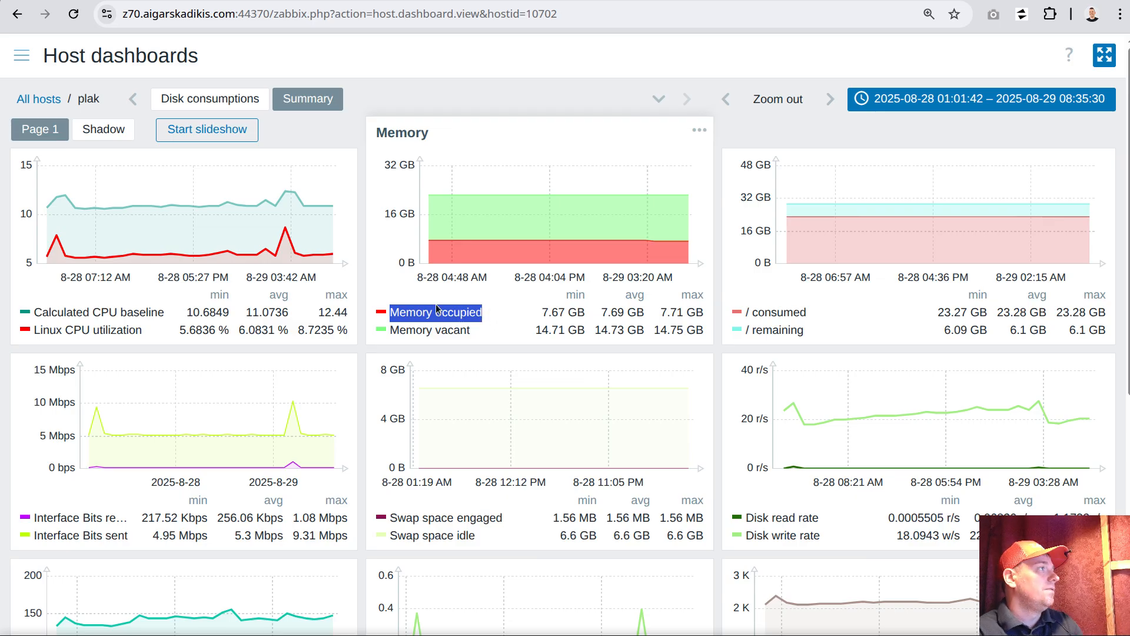